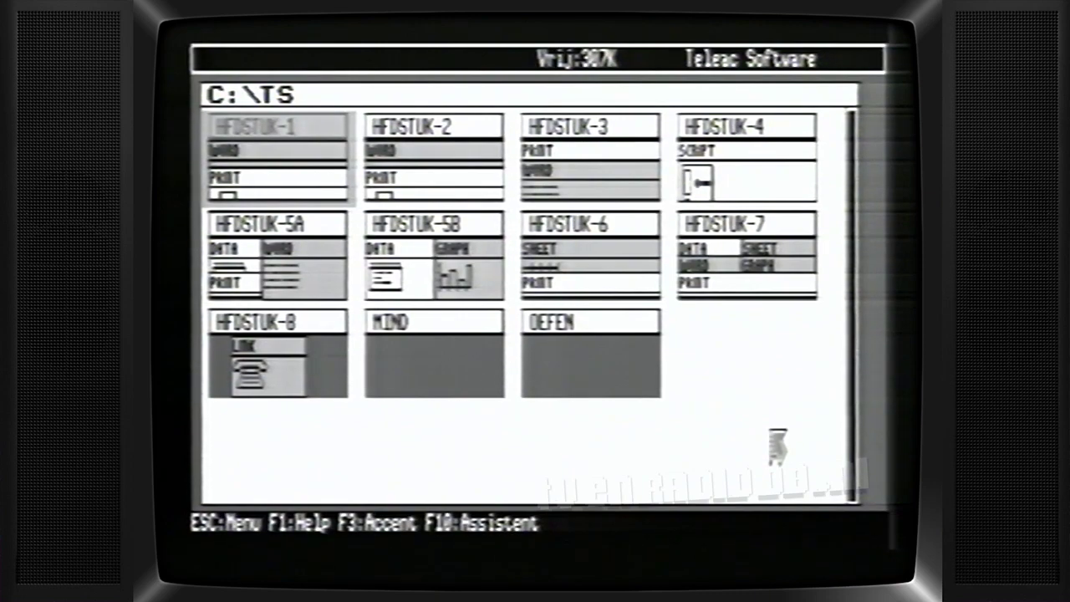
Open the HFDSTUK-6 workspace so its Sheet and Print programs load.
left_click(625, 264)
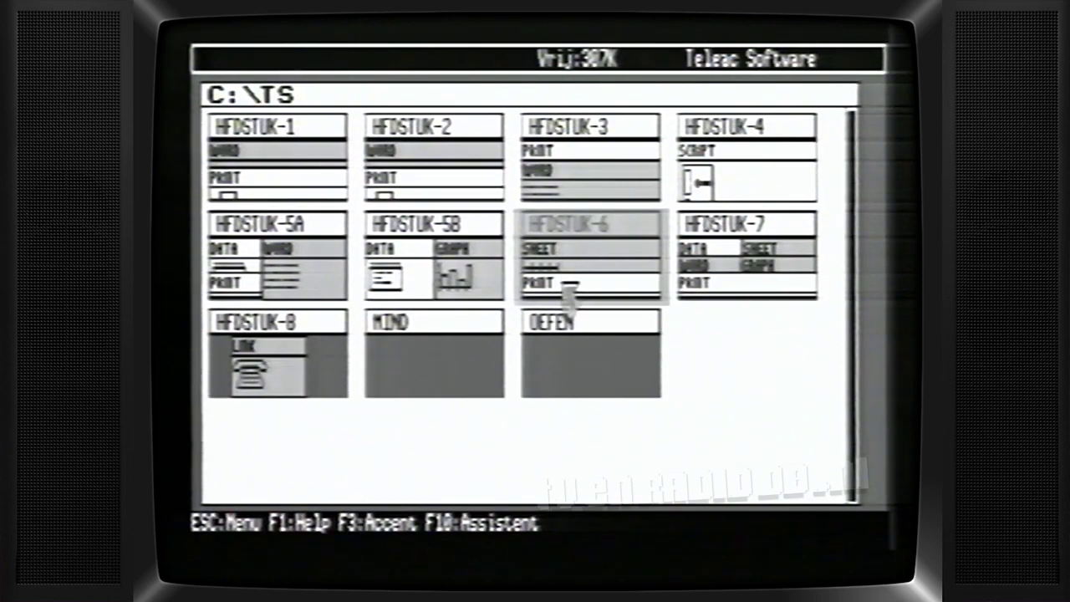
double_click(568, 284)
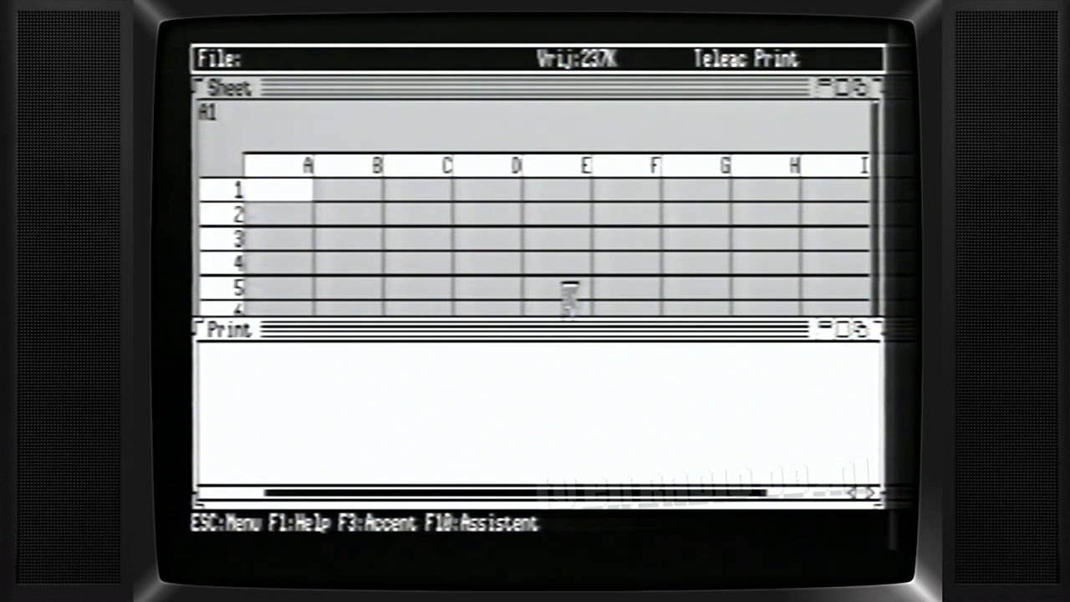
Bring the Sheet window to the front and maximize it to fill the screen.
left_click(478, 118)
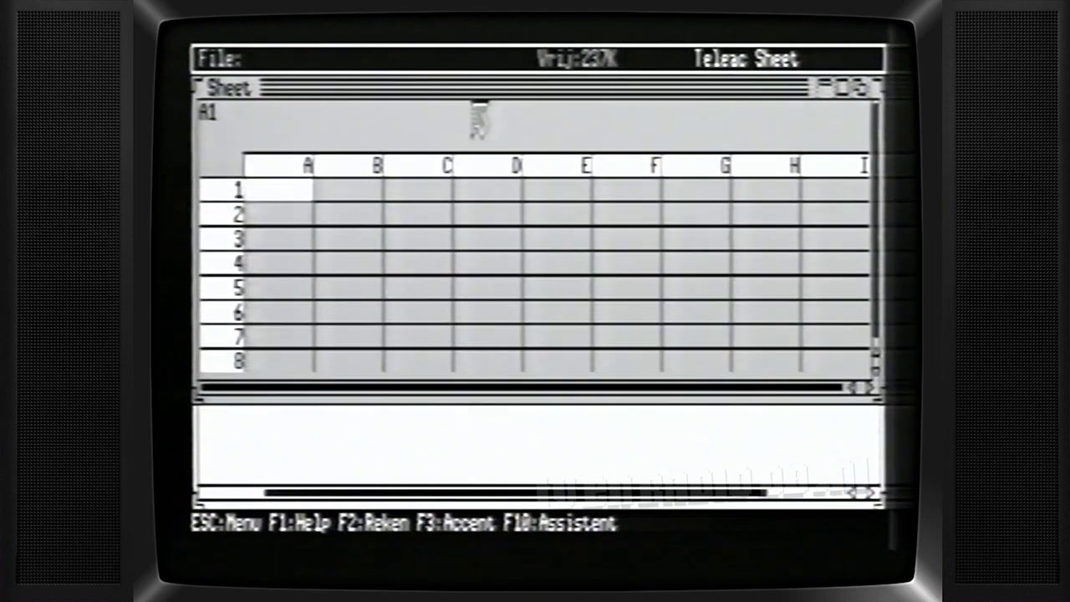
left_click(851, 87)
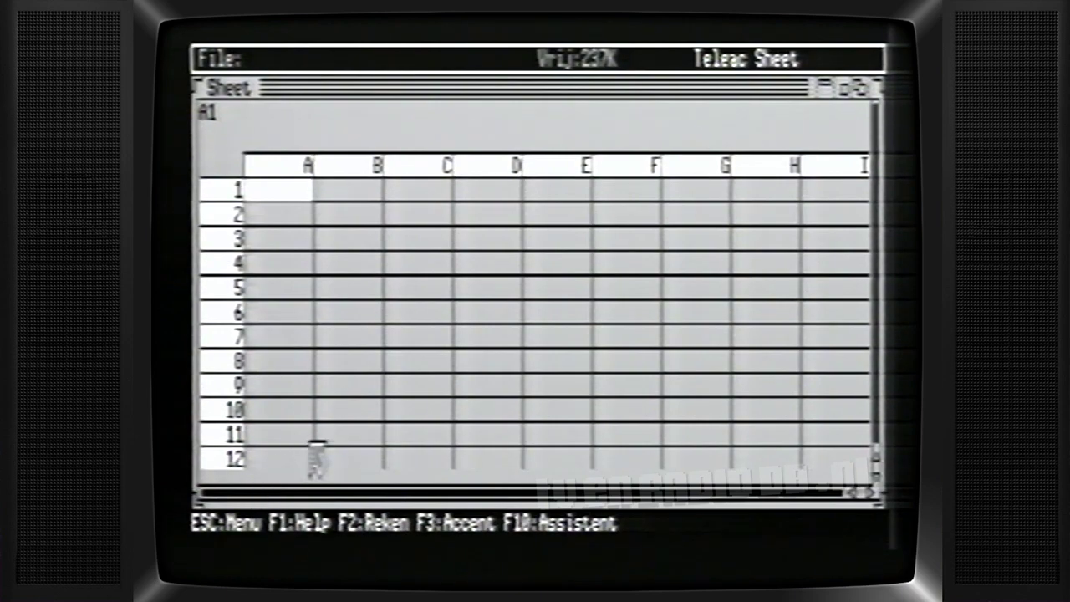
key("Right")
key("Right")
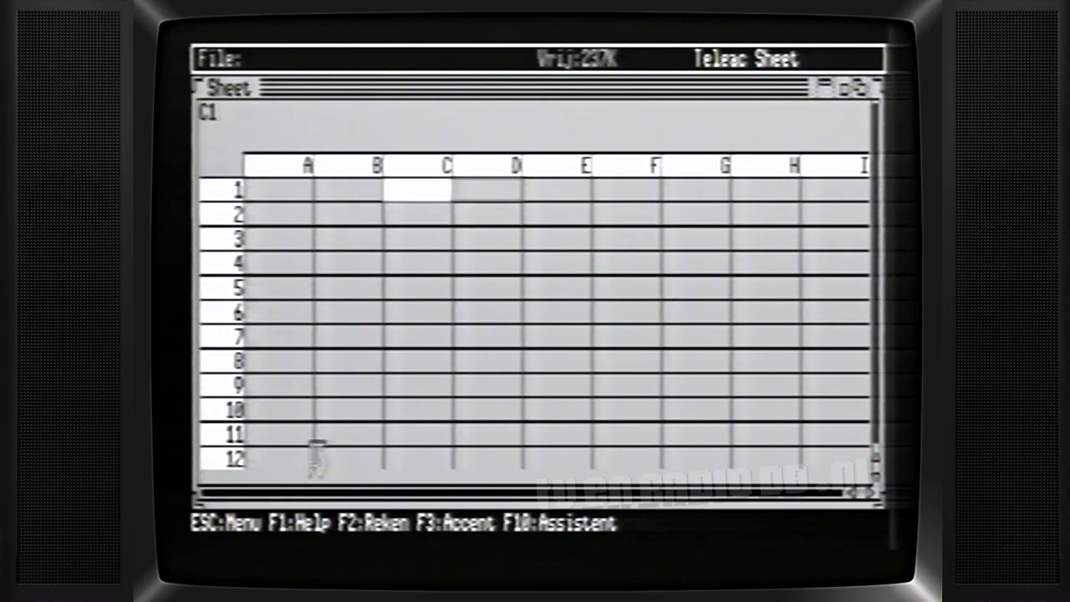
key("Right")
key("Right")
key("Right")
key("Right")
key("Right")
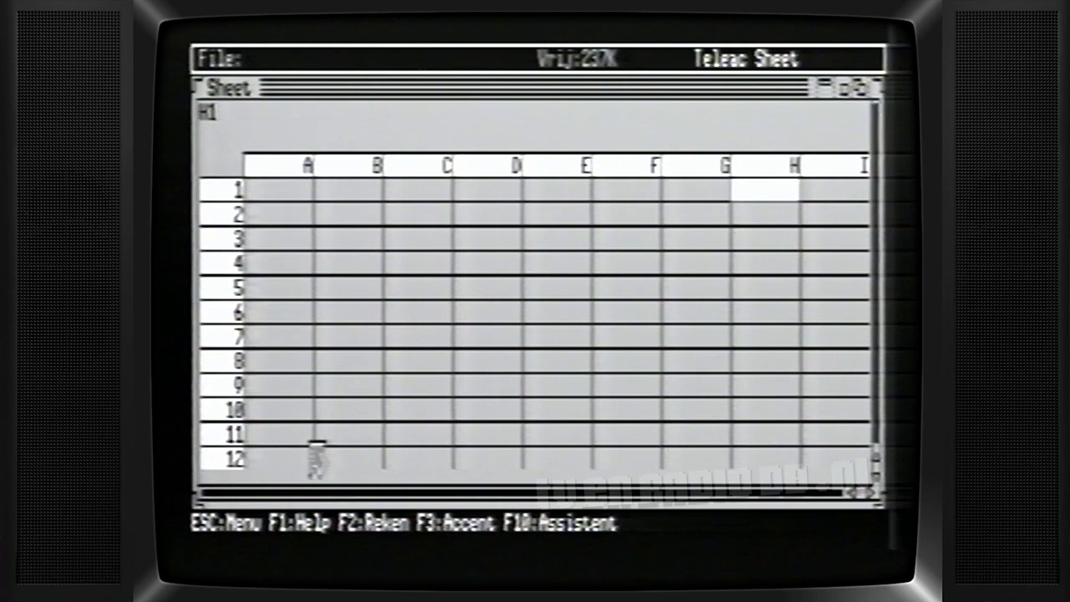
key("Right")
key("Right")
key("Right")
key("Right")
key("Right")
key("Right")
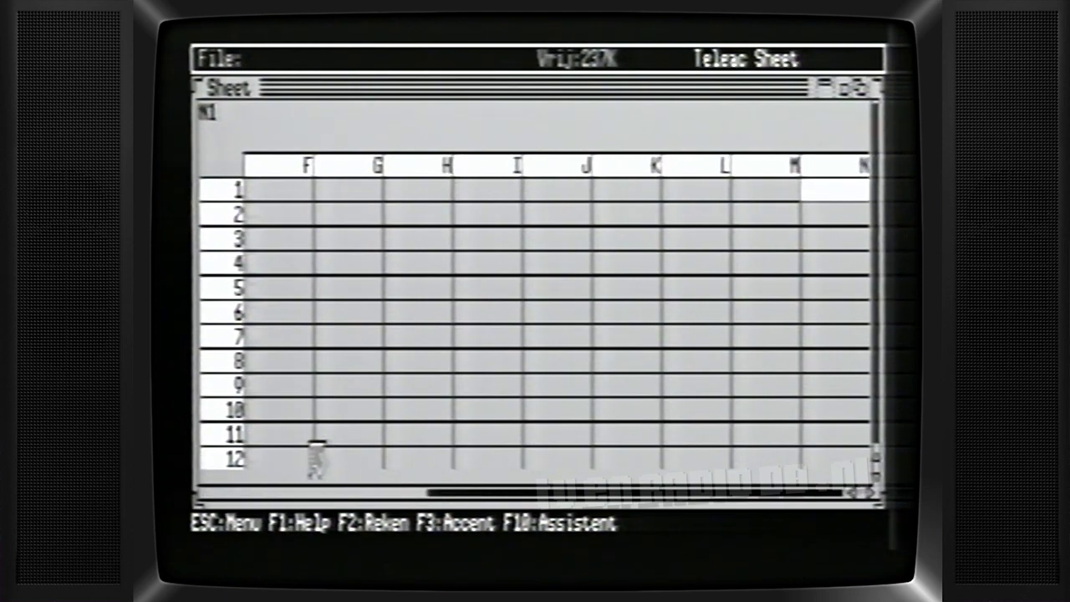
key("Right")
key("Right")
key("Right")
key("Right")
key("Right")
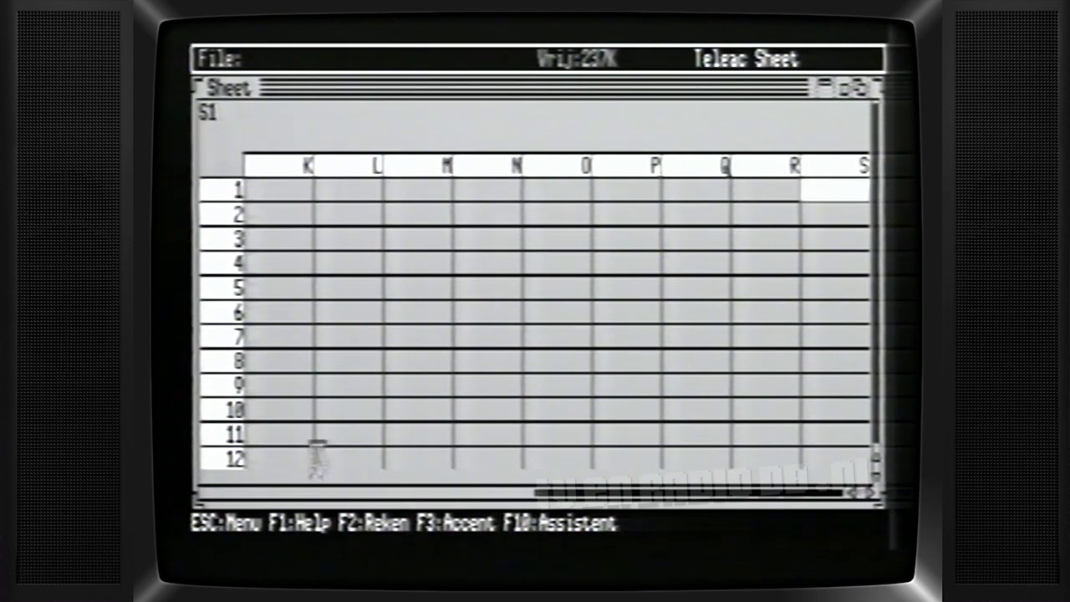
key("Right")
key("Right")
key("Right")
key("Right")
key("Right")
key("Right")
key("Right")
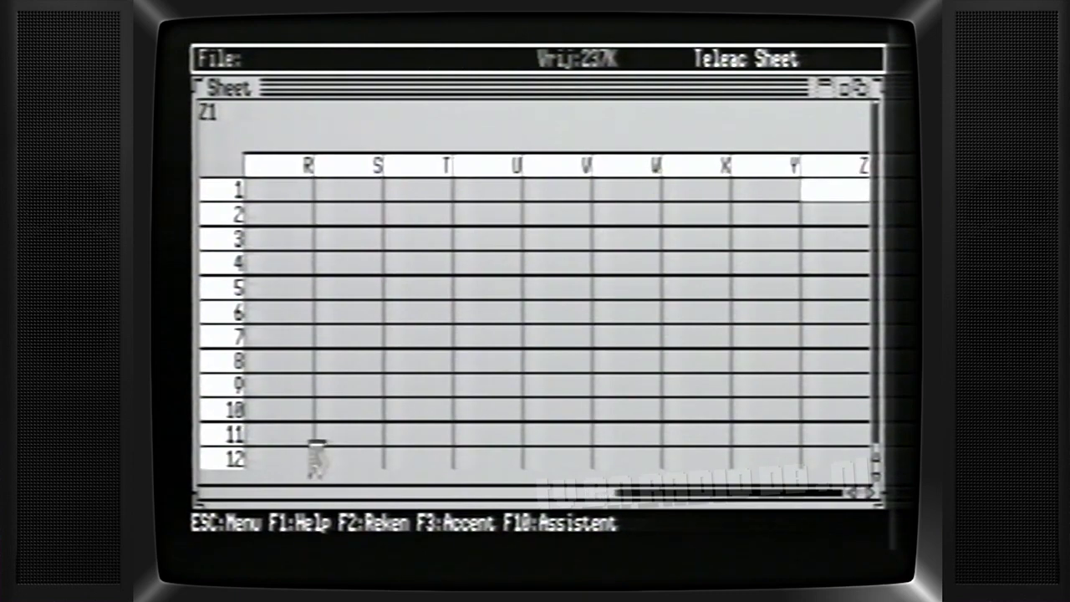
key("Right")
key("Right")
key("Right")
key("Right")
key("Right")
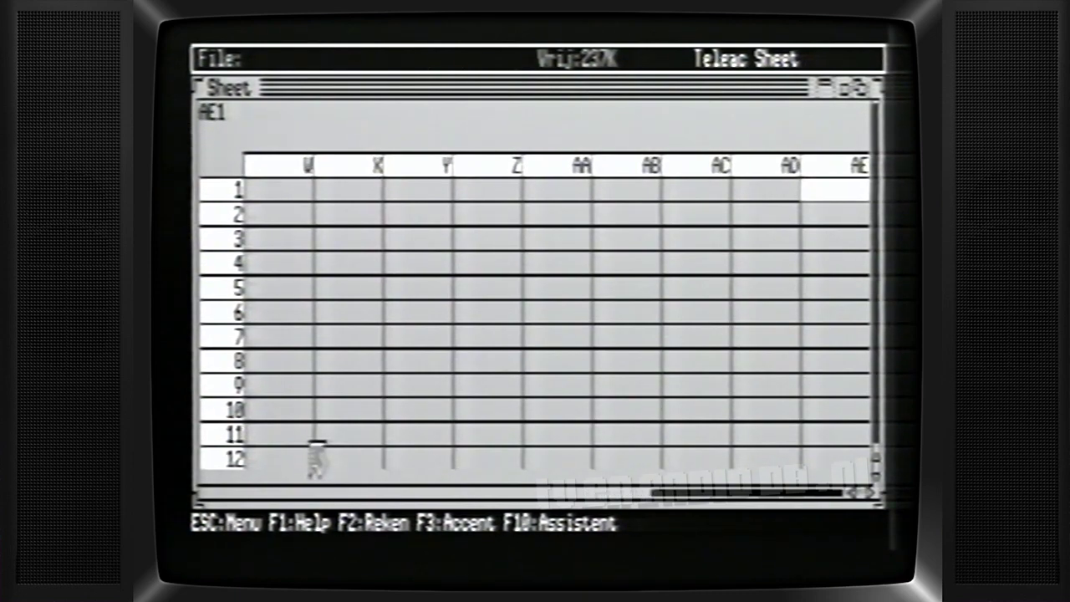
key("Left")
key("Left")
key("Left")
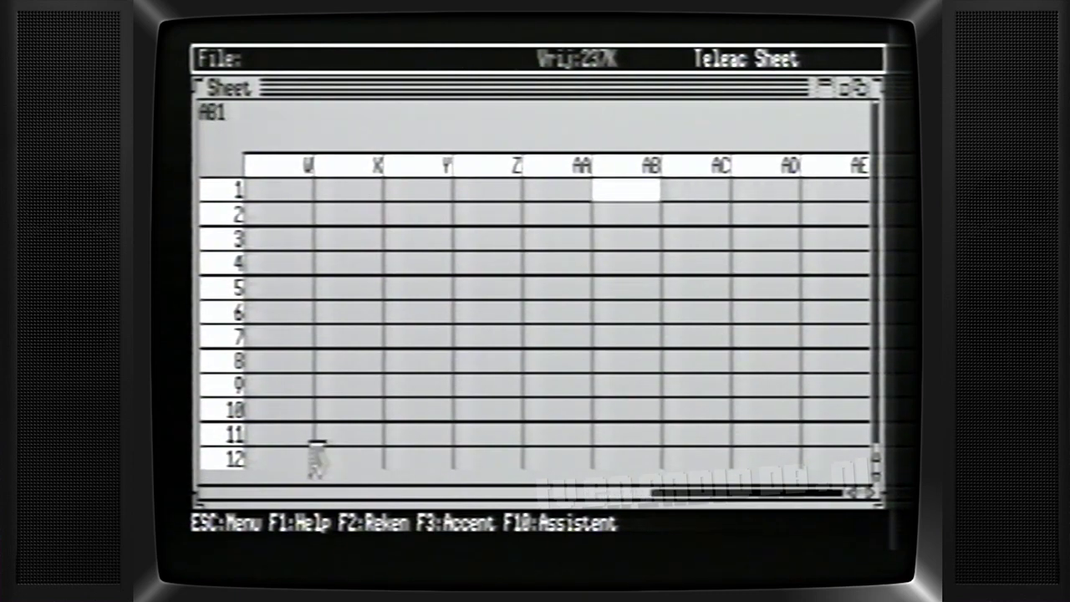
key("Left")
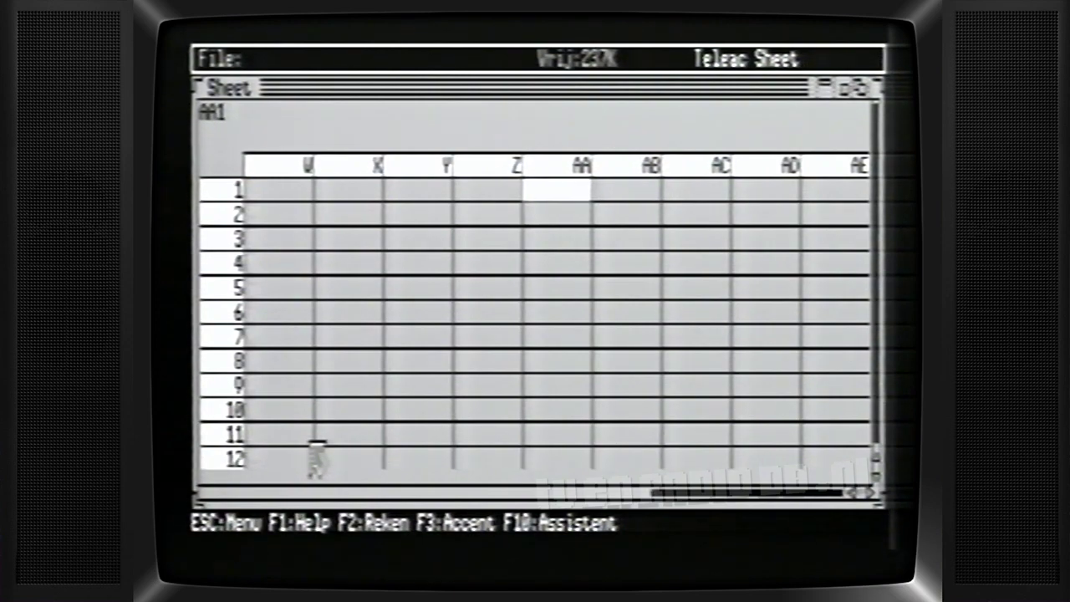
key("Left")
key("Left")
key("Left")
key("Left")
key("Left")
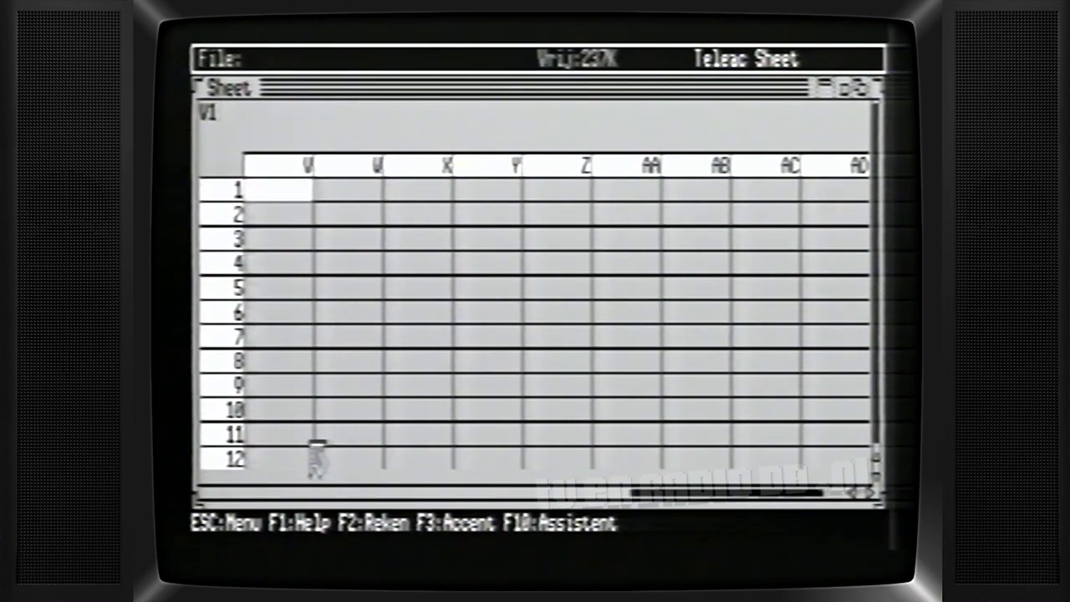
key("Left")
key("Left")
key("Left")
key("Left")
key("Left")
key("Left")
key("Left")
key("Left")
key("Left")
key("Left")
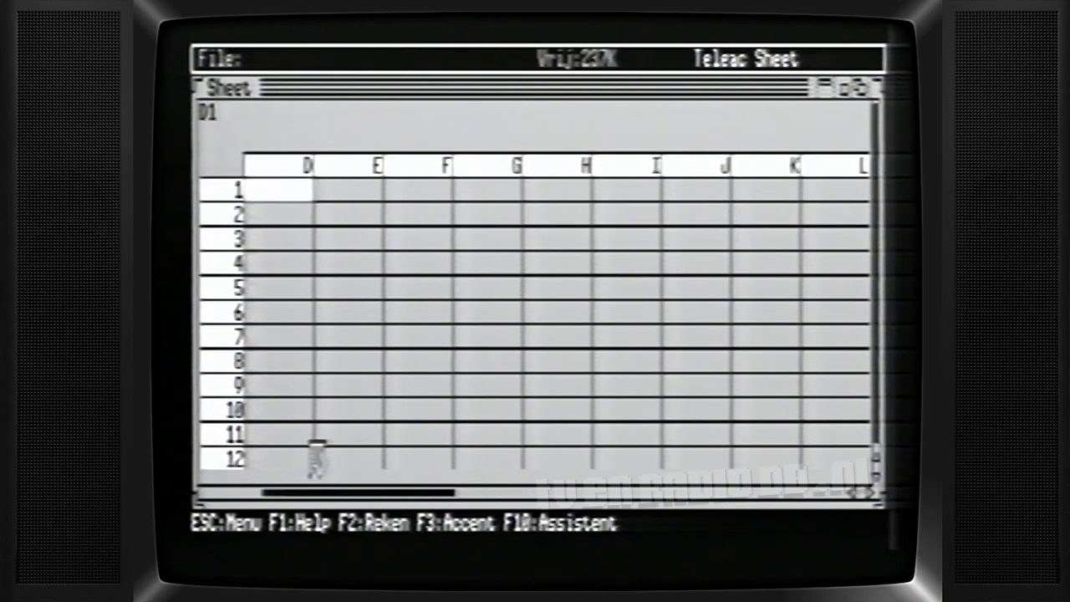
key("Left")
key("Left")
key("Left")
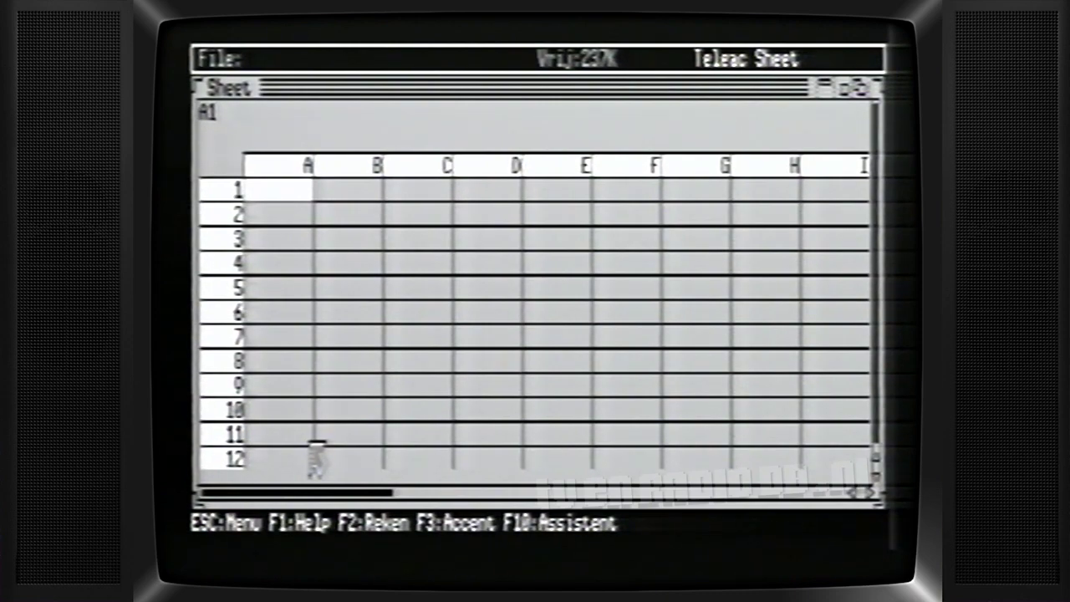
key("Down")
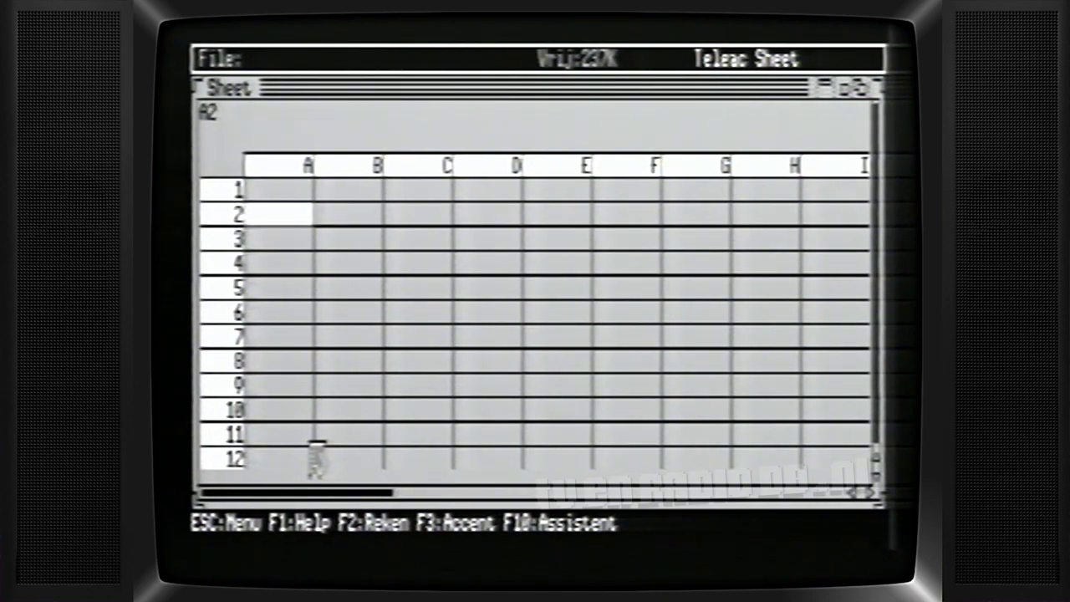
key("Down")
key("Down")
key("Down")
key("Down")
key("Down")
key("Down")
key("Down")
key("Down")
key("Down")
key("Down")
key("Down")
key("Down")
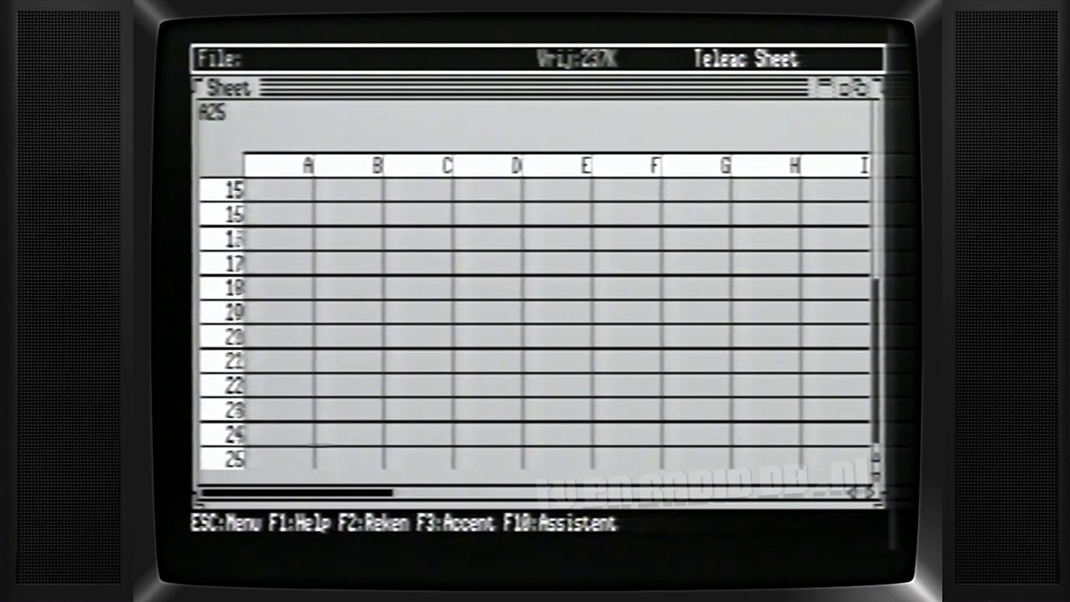
key("Down")
key("Down")
key("Down")
key("Down")
key("Down")
key("Down")
key("Down")
key("Down")
key("Down")
key("Up")
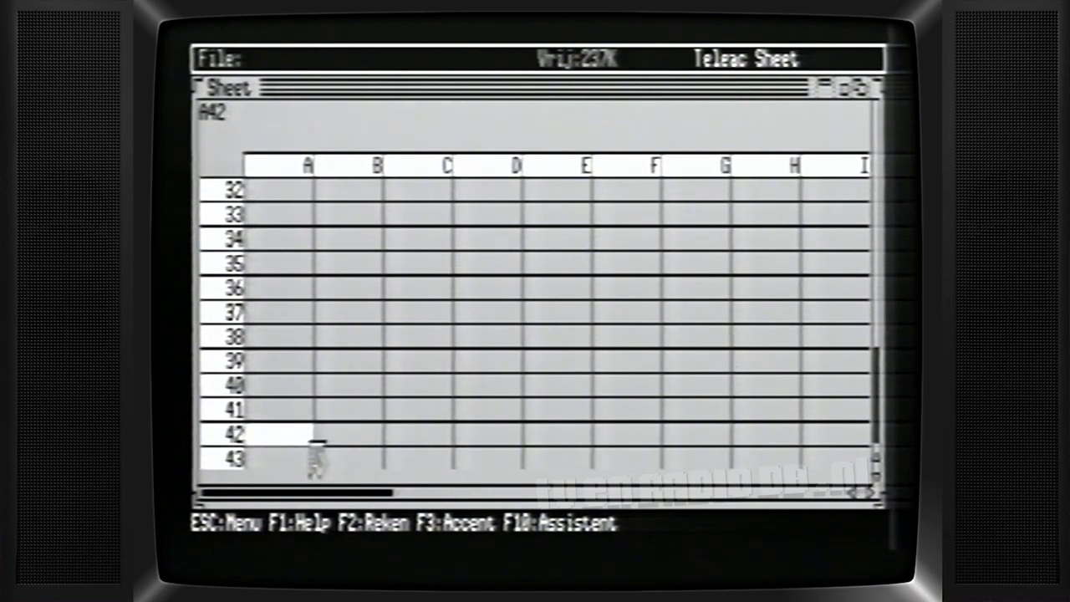
key("Up")
key("Up")
key("Up")
key("Up")
key("Up")
key("Up")
key("Up")
key("Up")
key("Up")
key("Up")
key("Up")
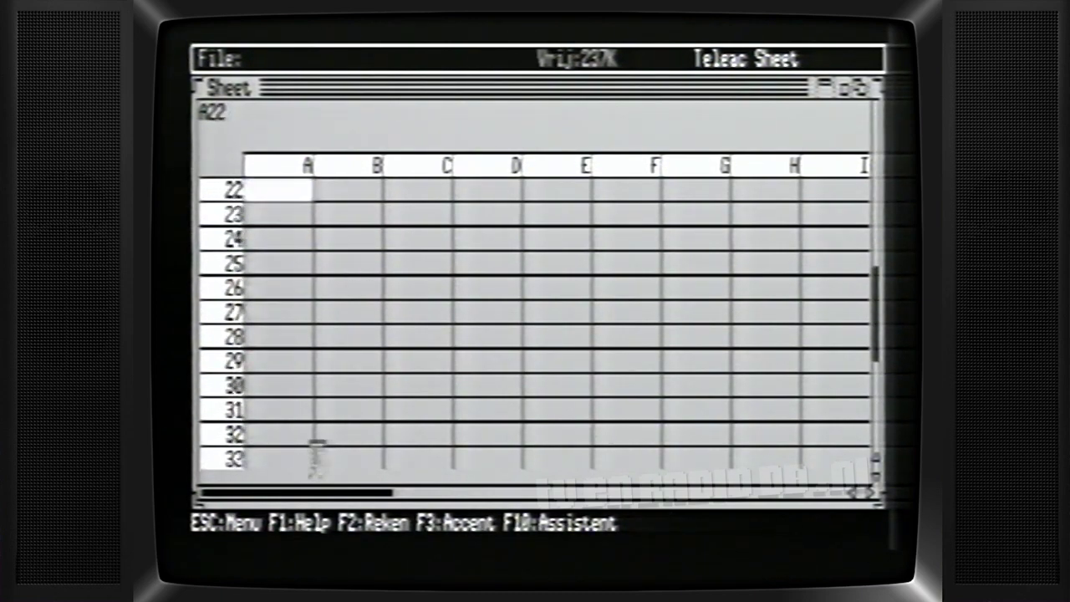
key("Up")
key("Up")
key("Up")
key("Up")
key("Up")
key("Up")
key("Up")
key("Up")
key("Up")
key("Up")
key("Up")
key("Up")
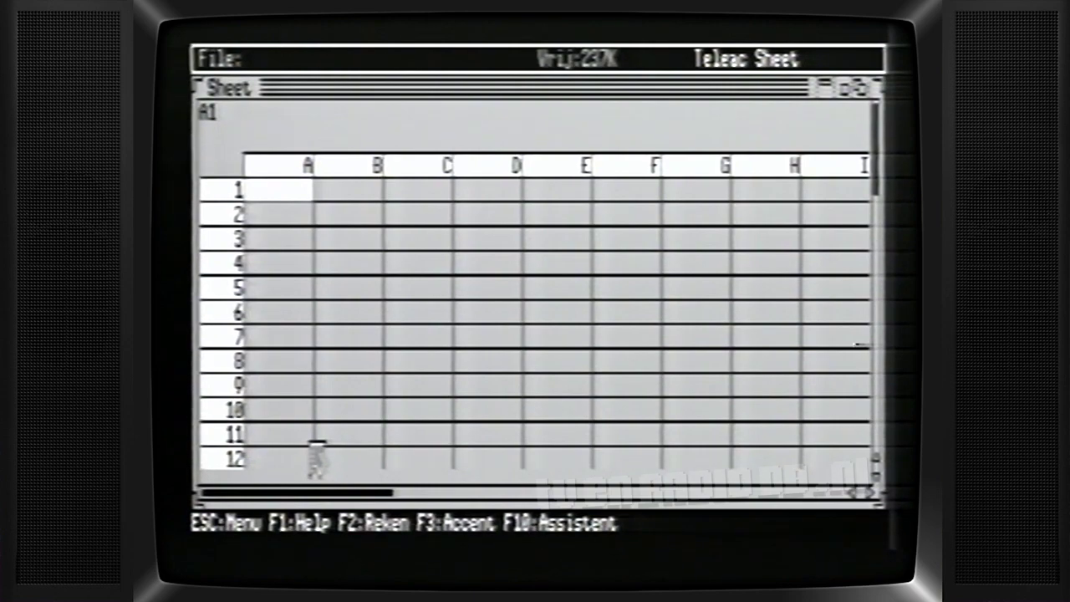
Select cells C5, E3, C4, A1–A3 and B1–D1, then bring up the main menu with Esc.
left_click(439, 288)
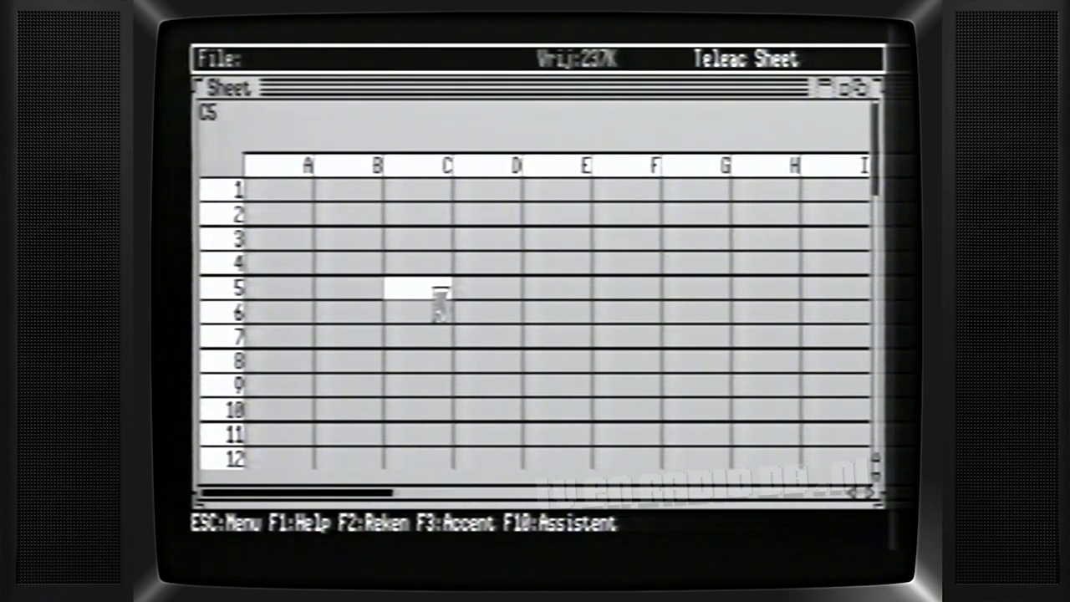
left_click(552, 243)
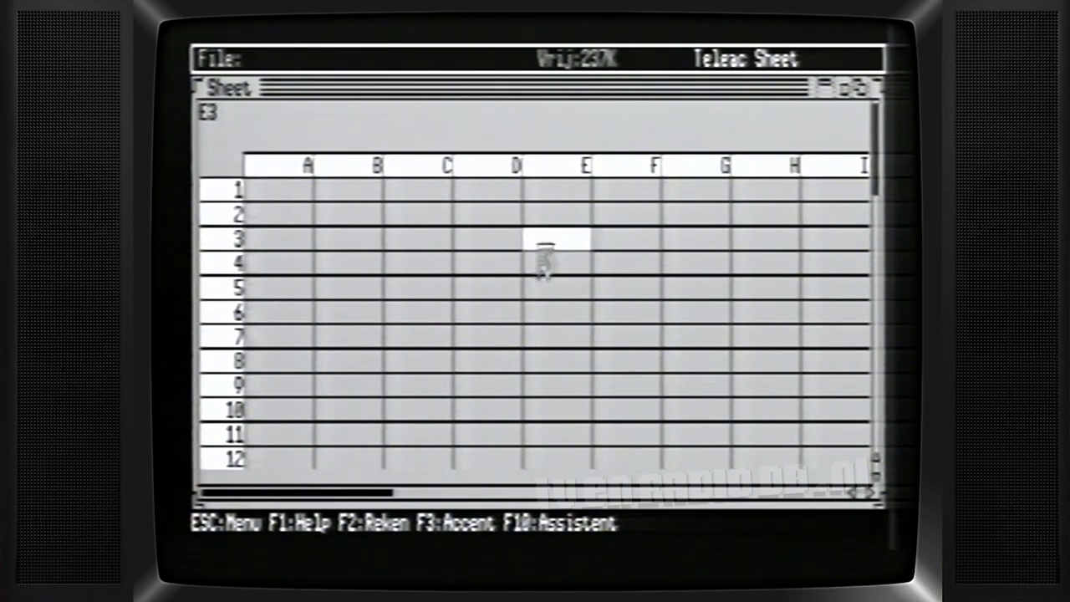
left_click(435, 269)
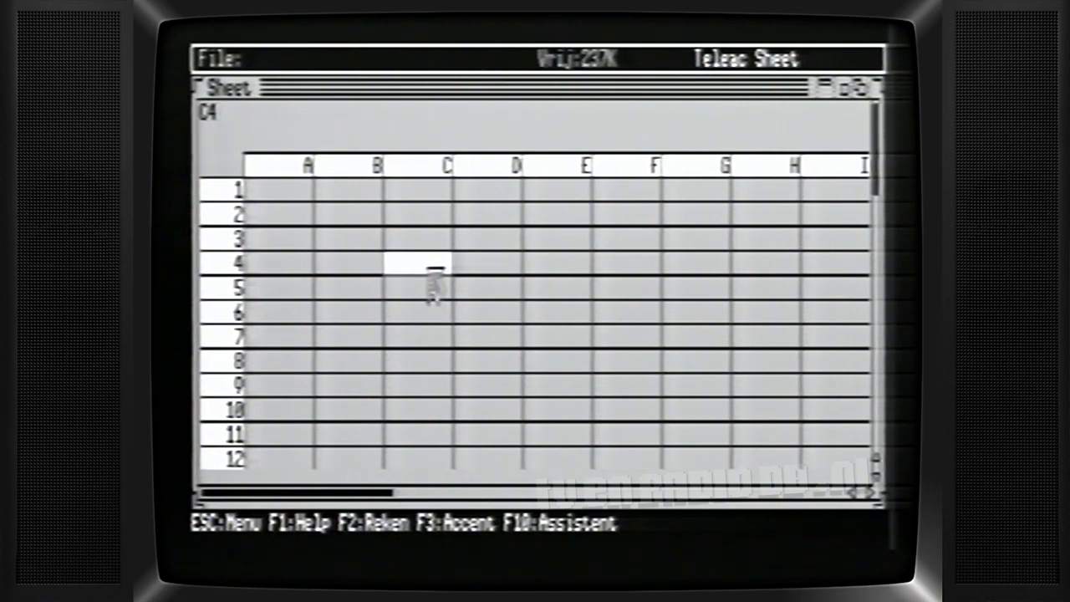
left_click(298, 194)
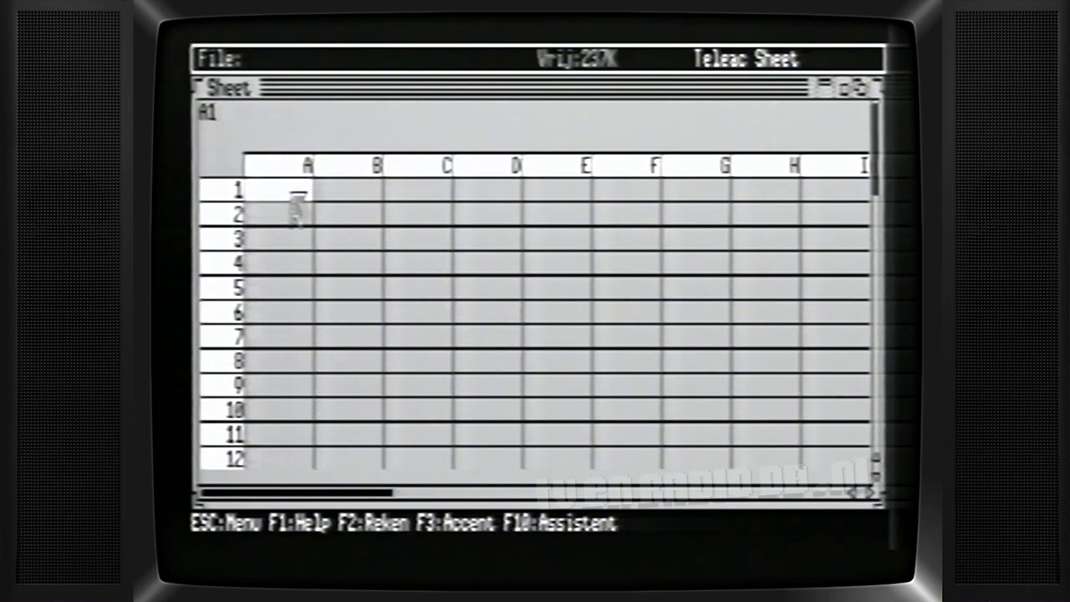
left_click(307, 213)
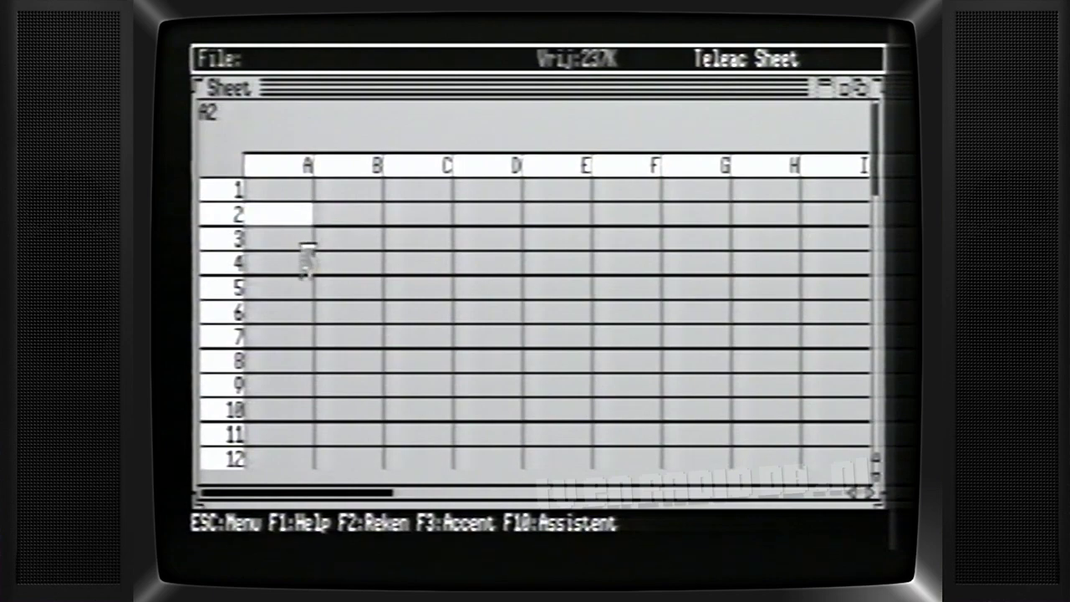
left_click(304, 243)
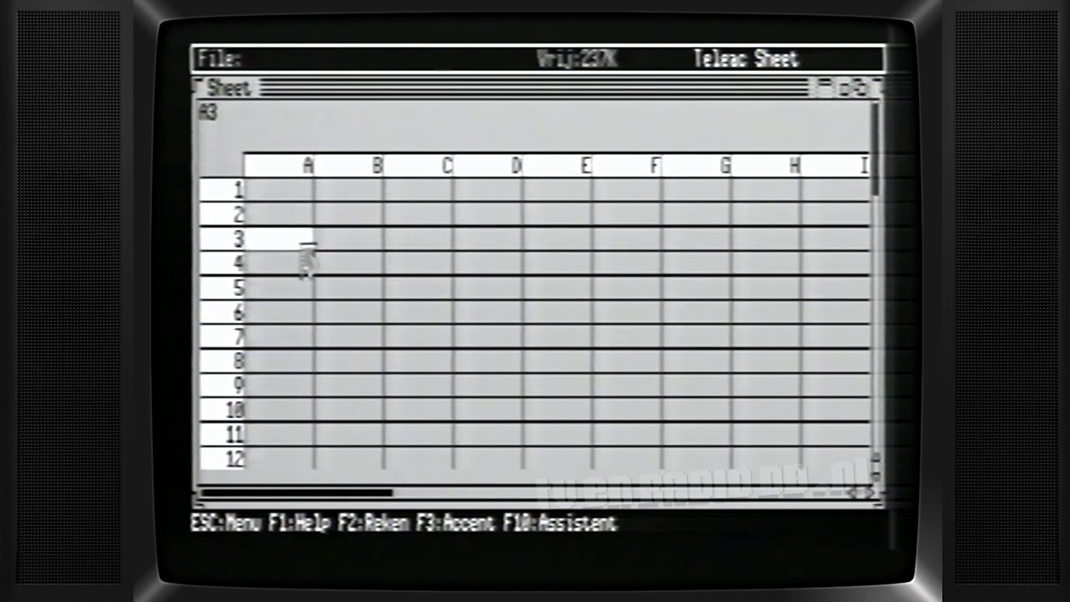
left_click(307, 192)
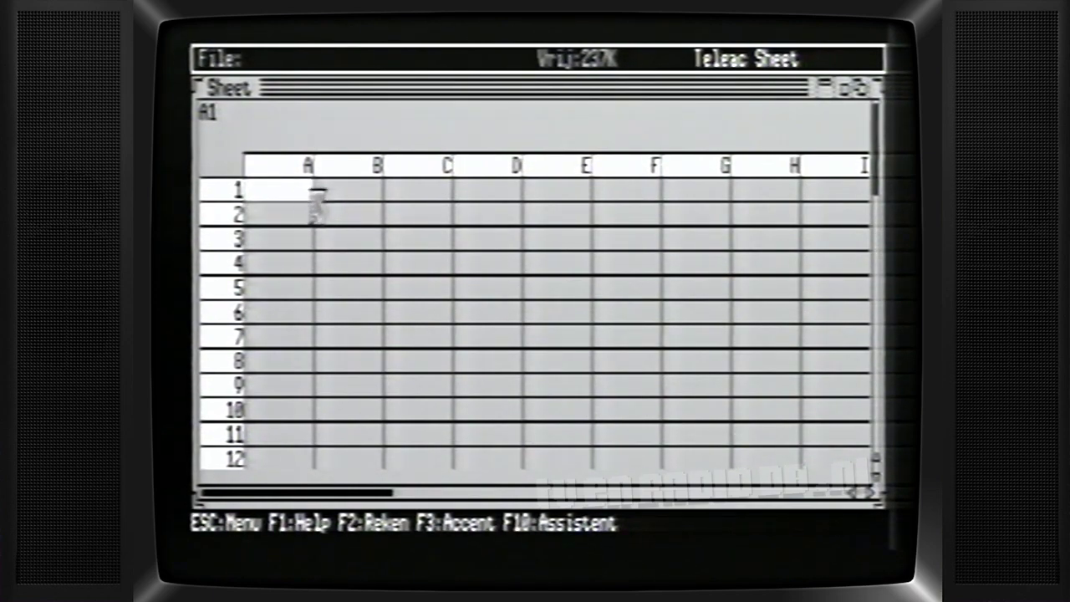
left_click(341, 195)
left_click(418, 197)
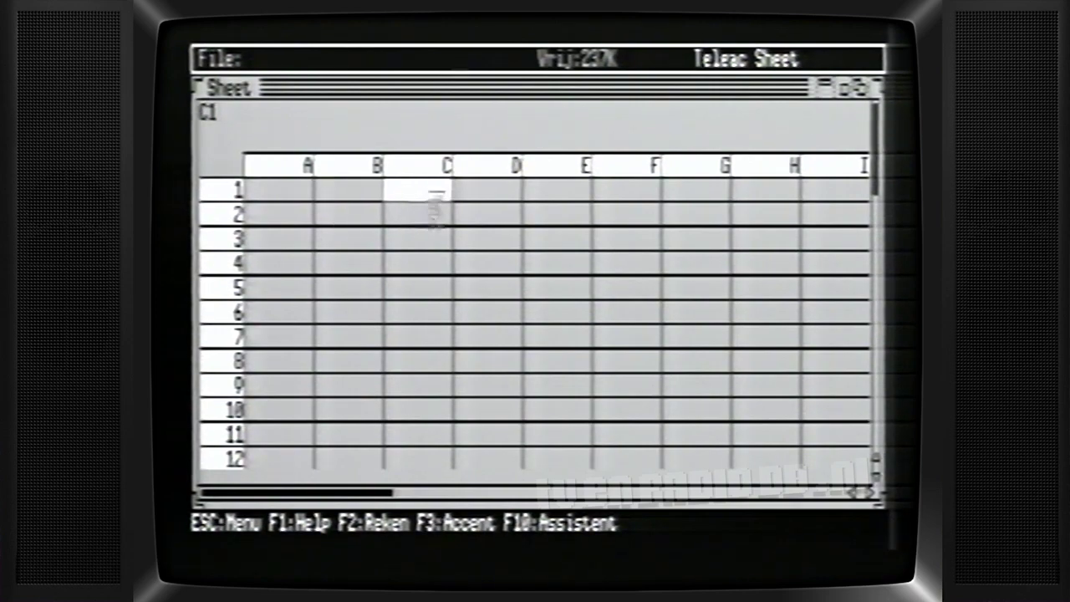
left_click(473, 197)
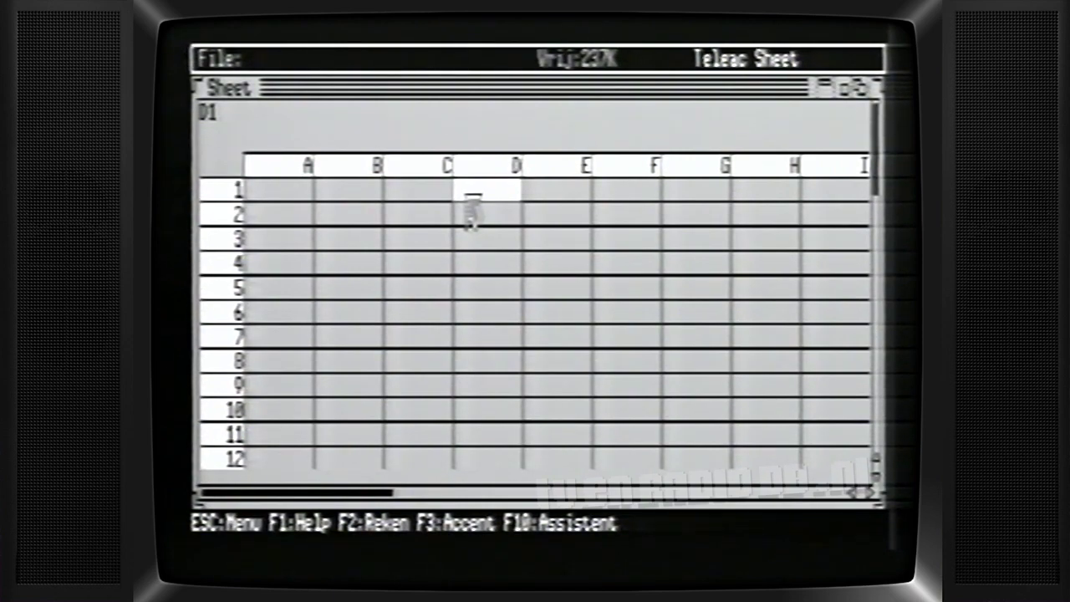
key("Escape")
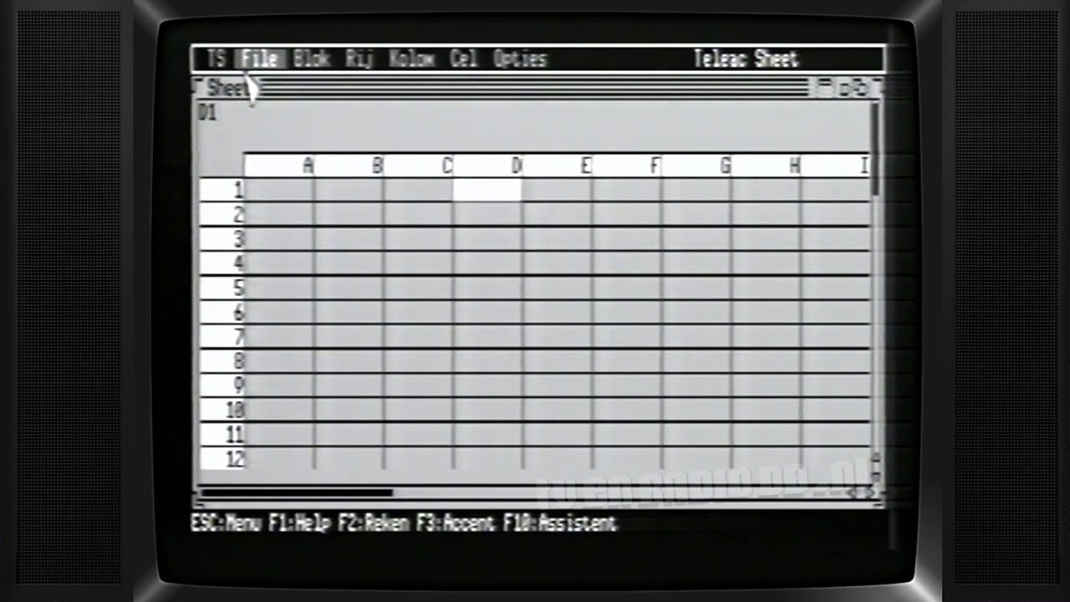
left_click(211, 73)
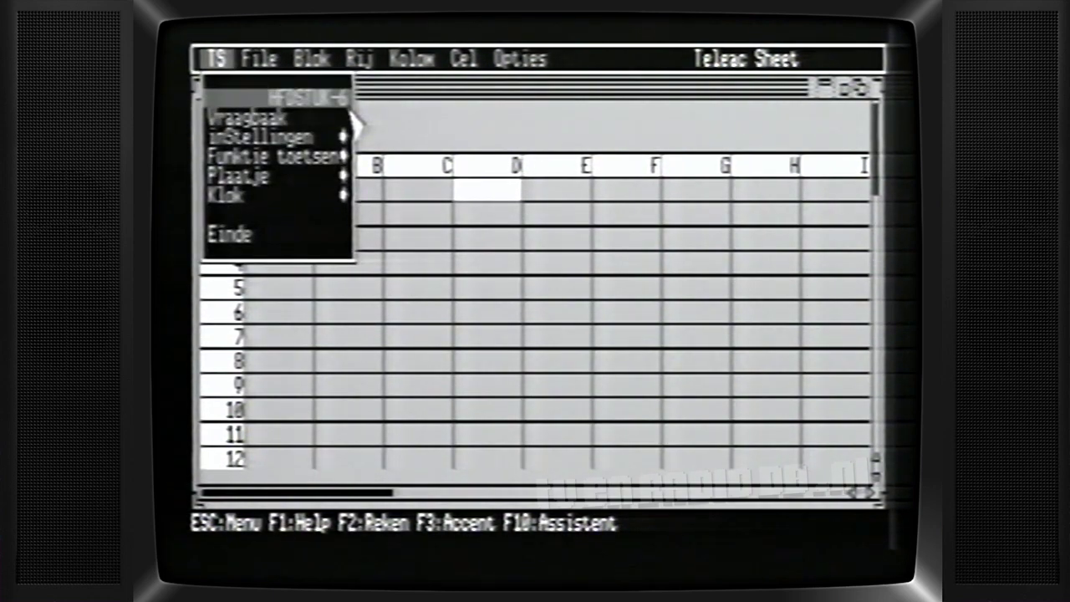
key("Escape")
key("Right")
key("Down")
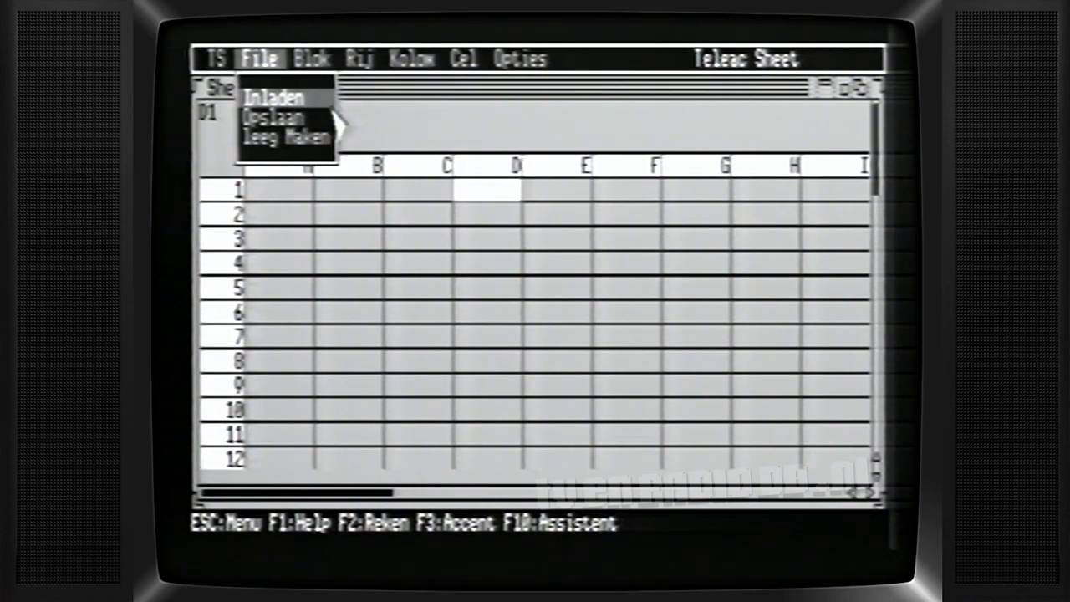
key("Escape")
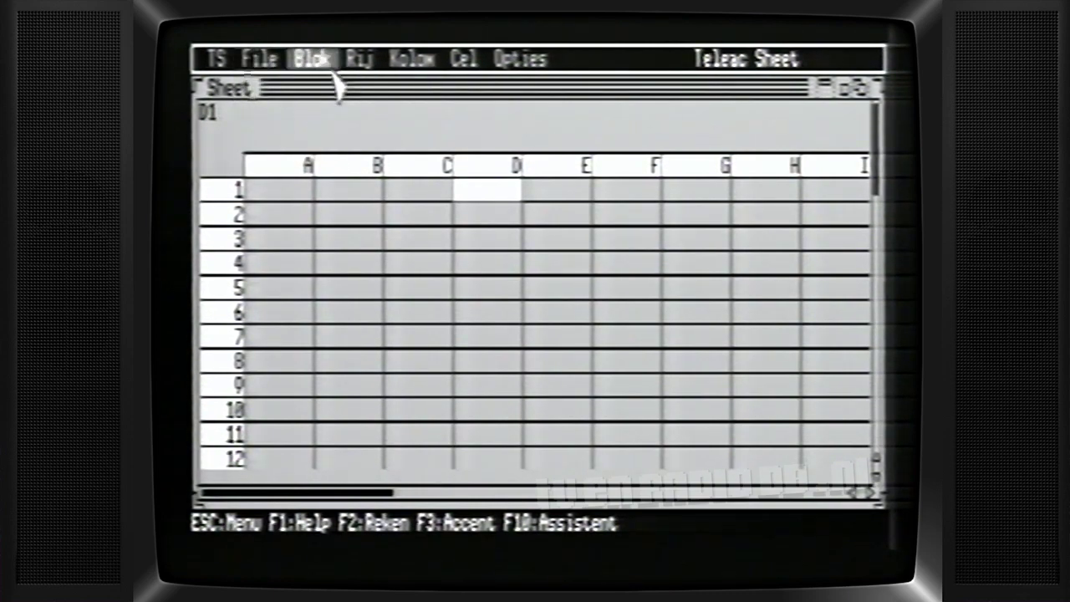
key("Down")
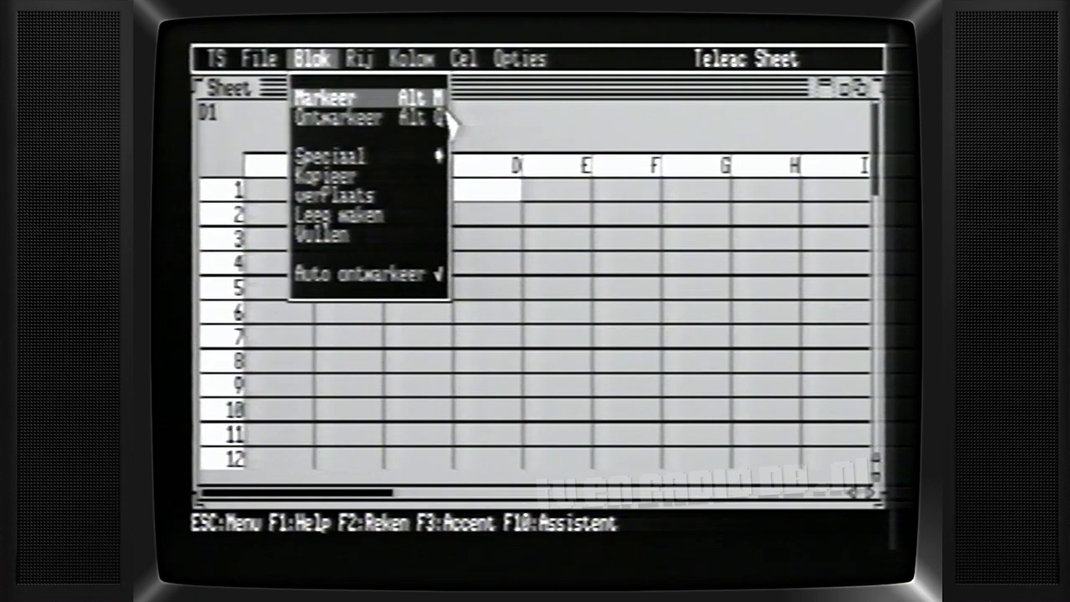
left_click(303, 88)
left_click(382, 88)
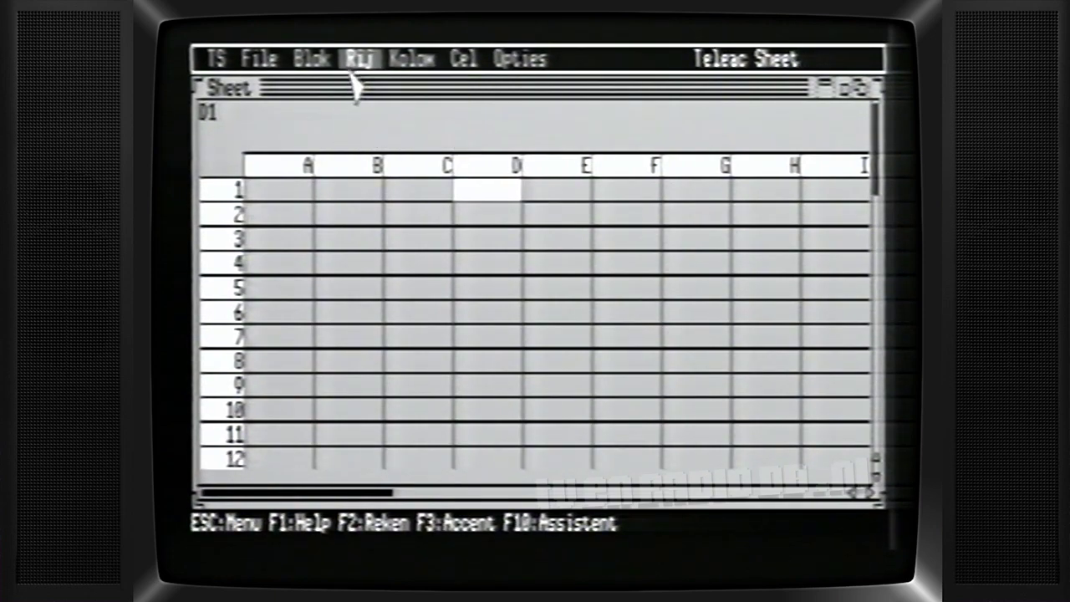
left_click(422, 63)
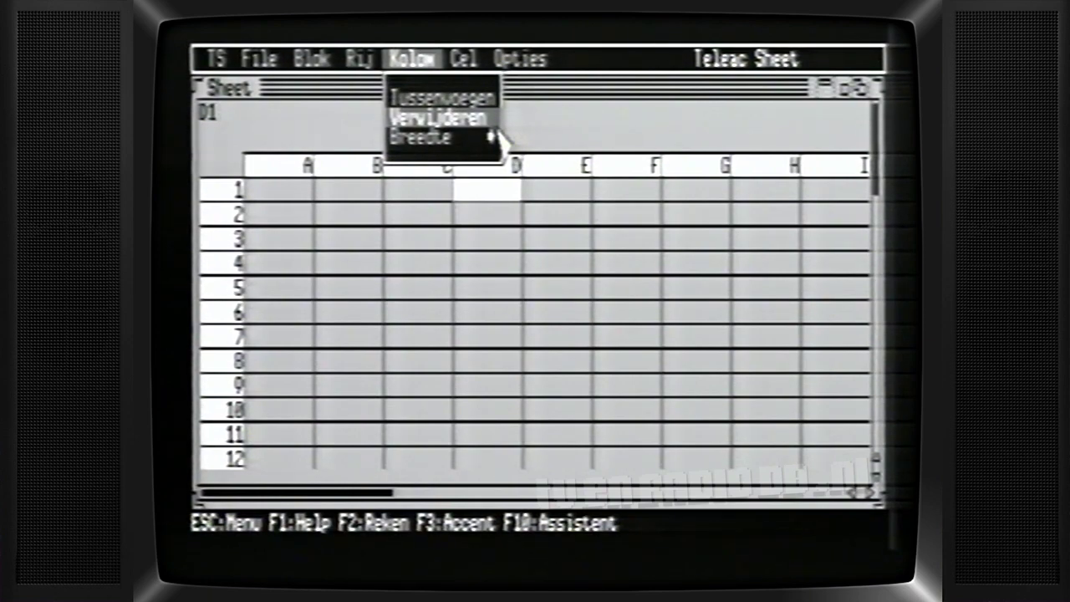
left_click(466, 60)
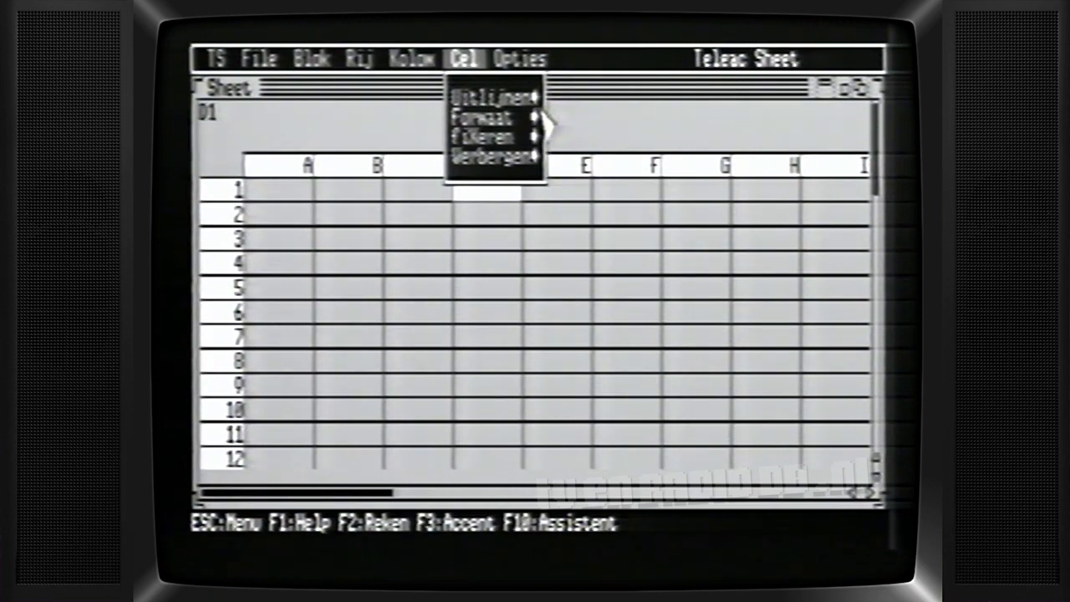
left_click(454, 86)
left_click(551, 75)
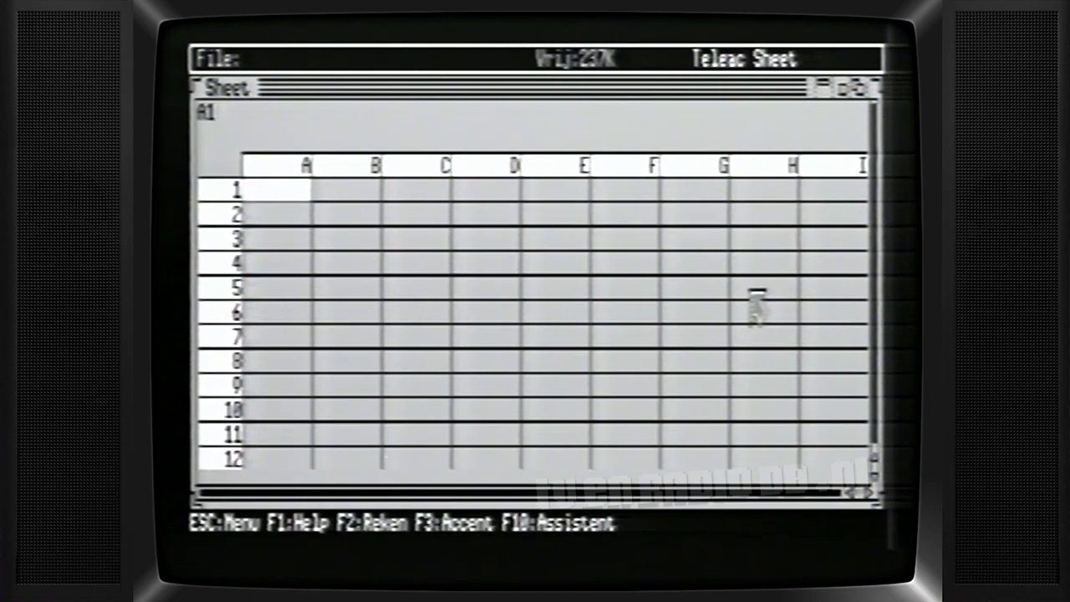
Enter the title 'Prijslijst audio-apparatuur HiFi-shop' in cell A1.
type("Prijs")
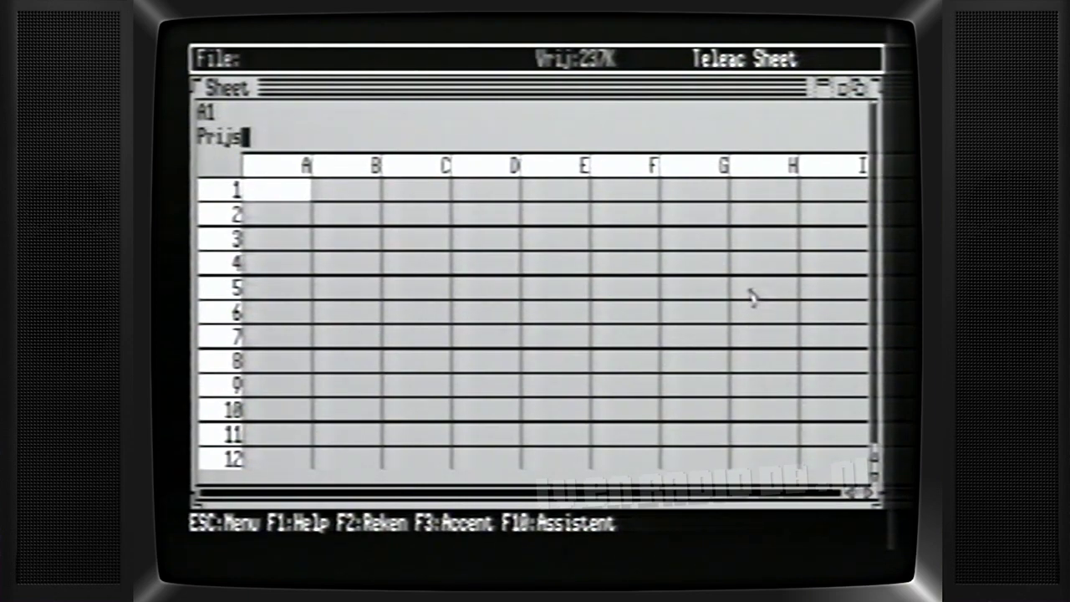
type("lijst au")
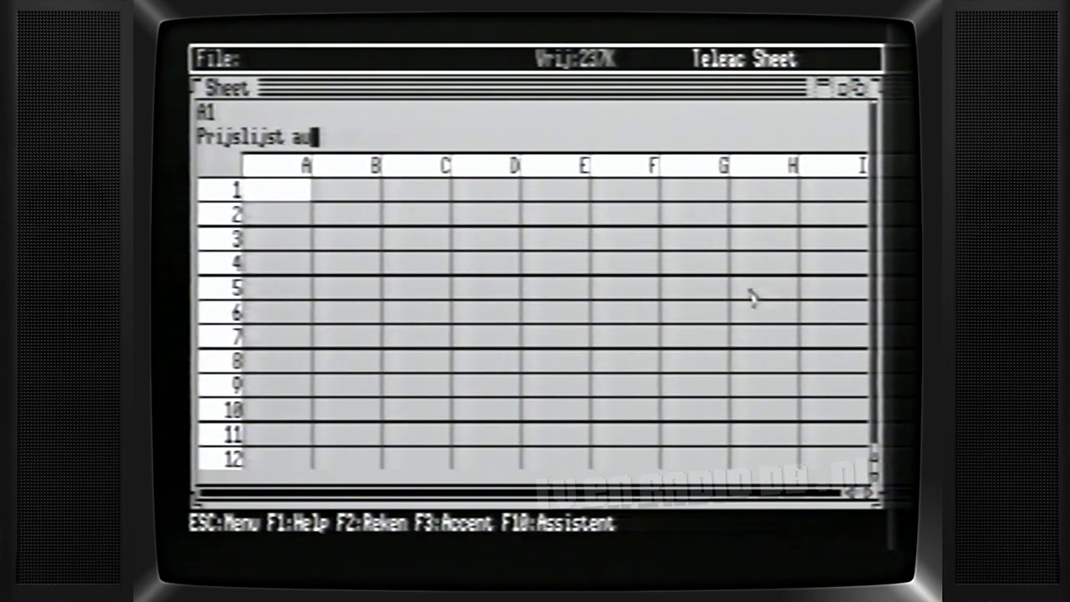
type("dio-")
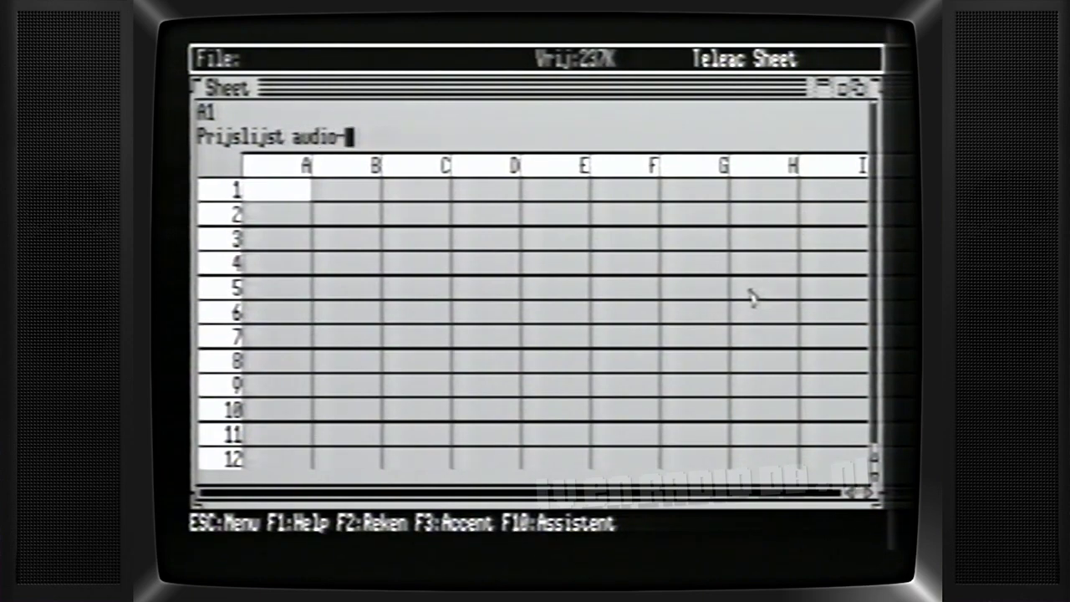
type("apparatuur ")
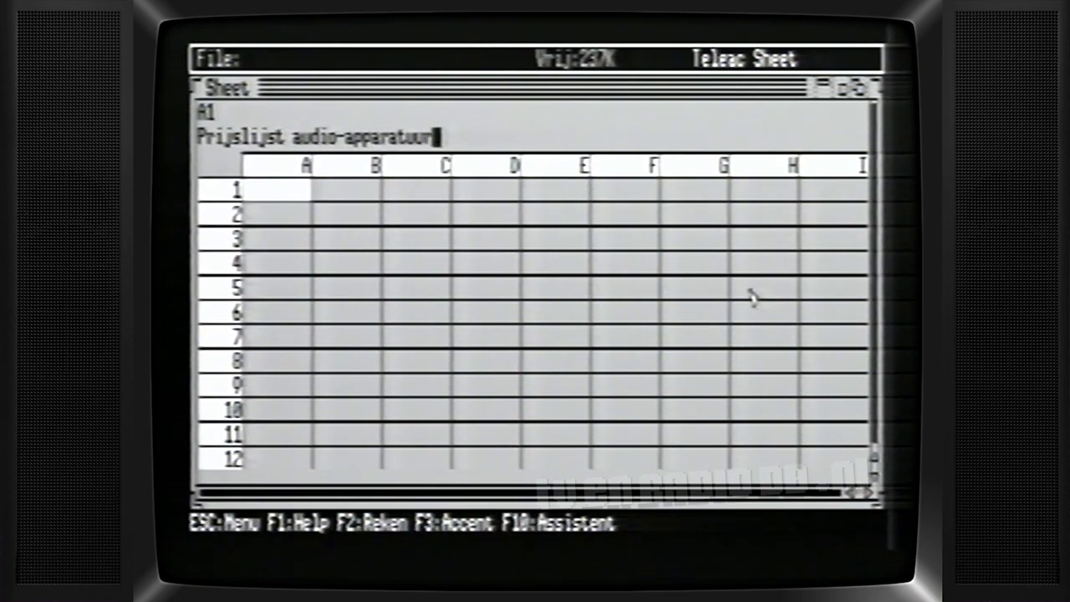
type("HiFi")
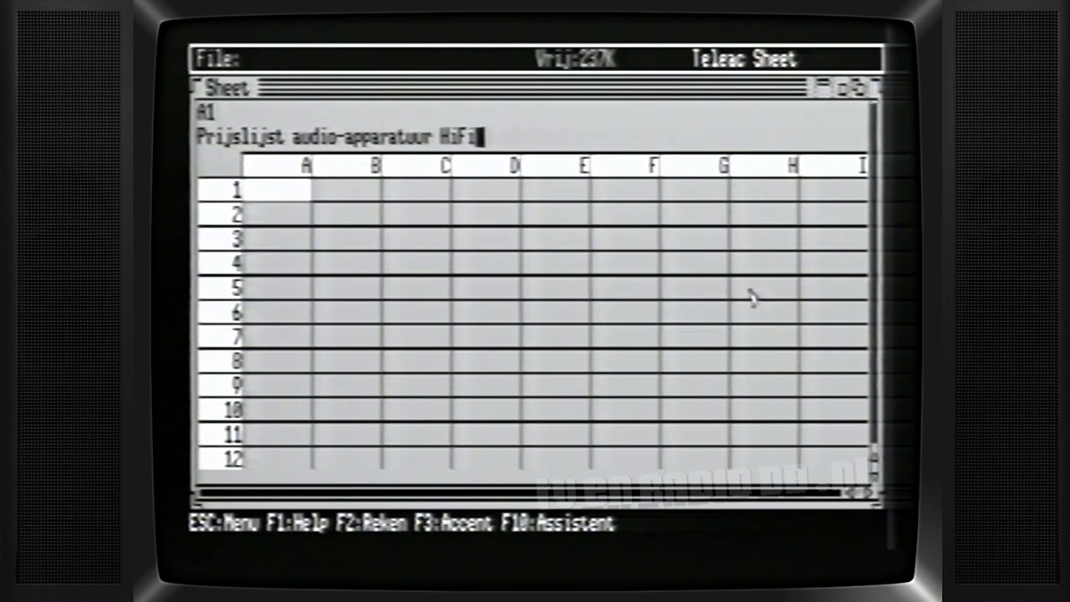
type("-shop")
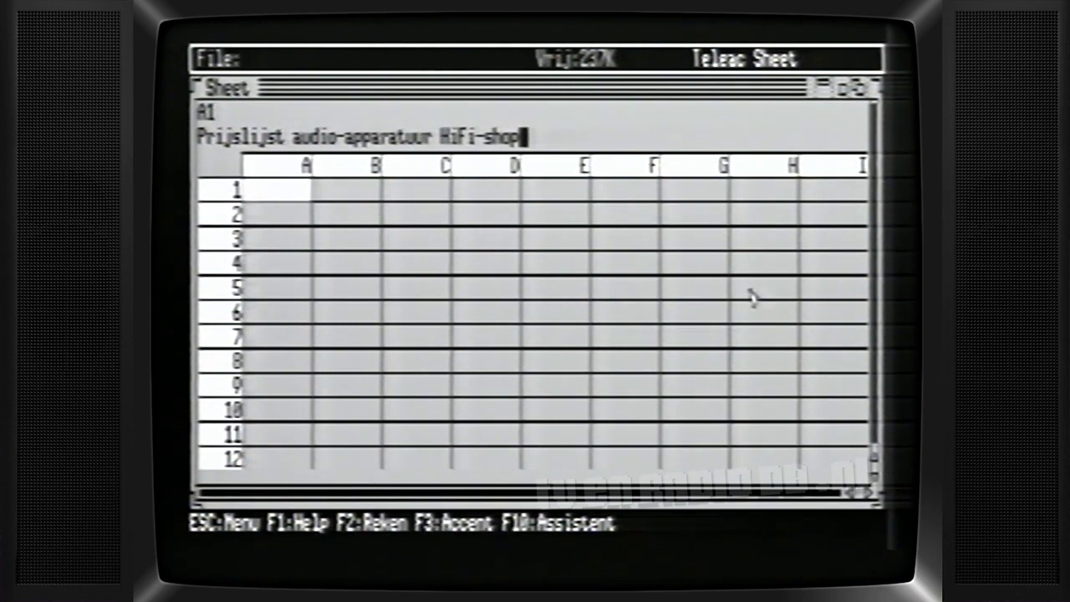
key("Return")
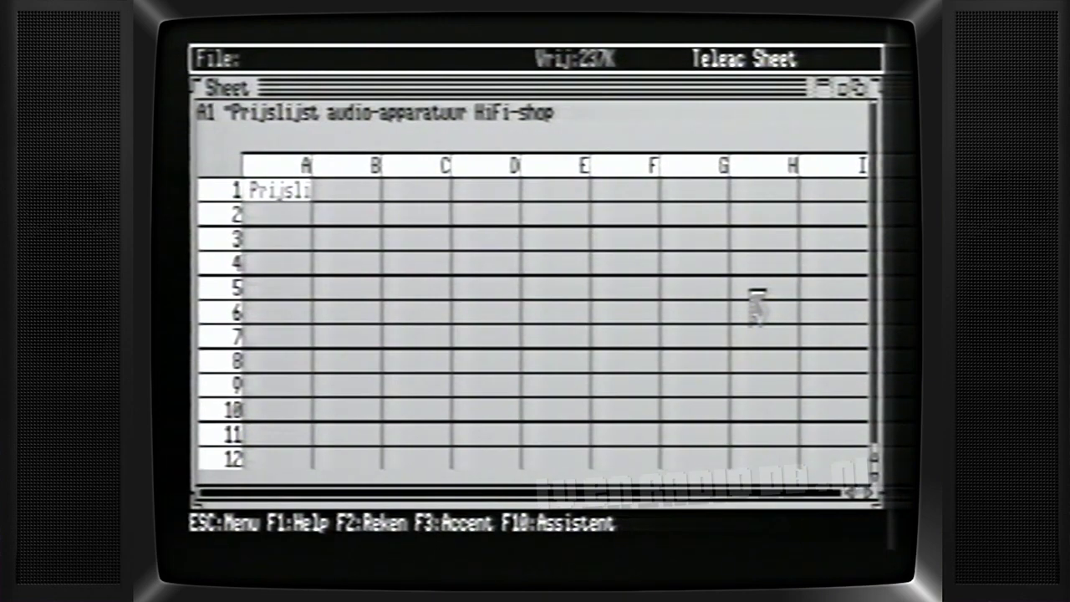
Put the continuation marker in B1 through E1 so the A1 title spans row 1.
key("Right")
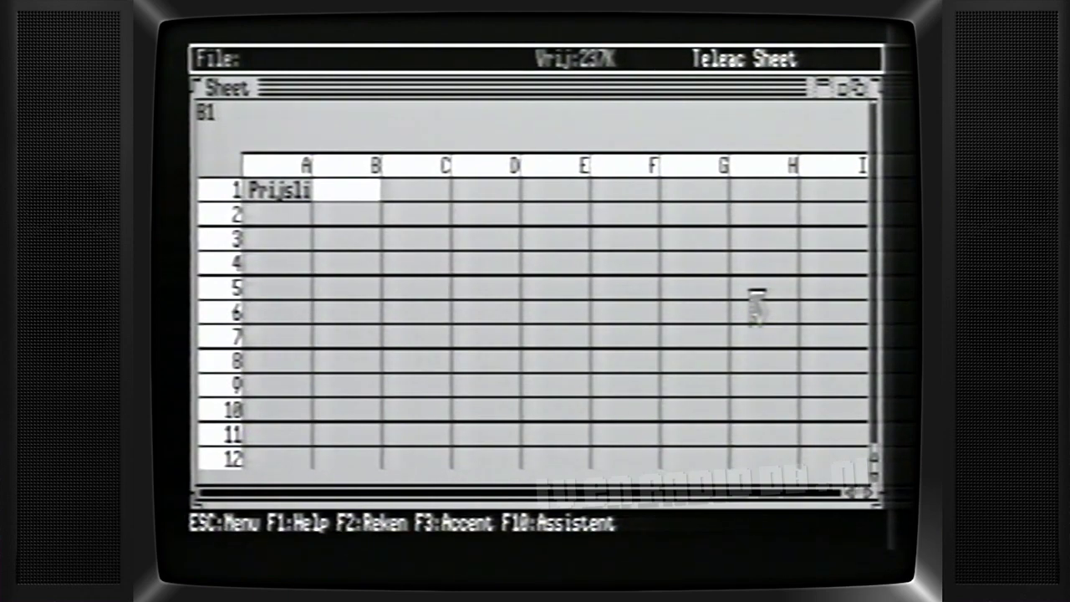
type("4")
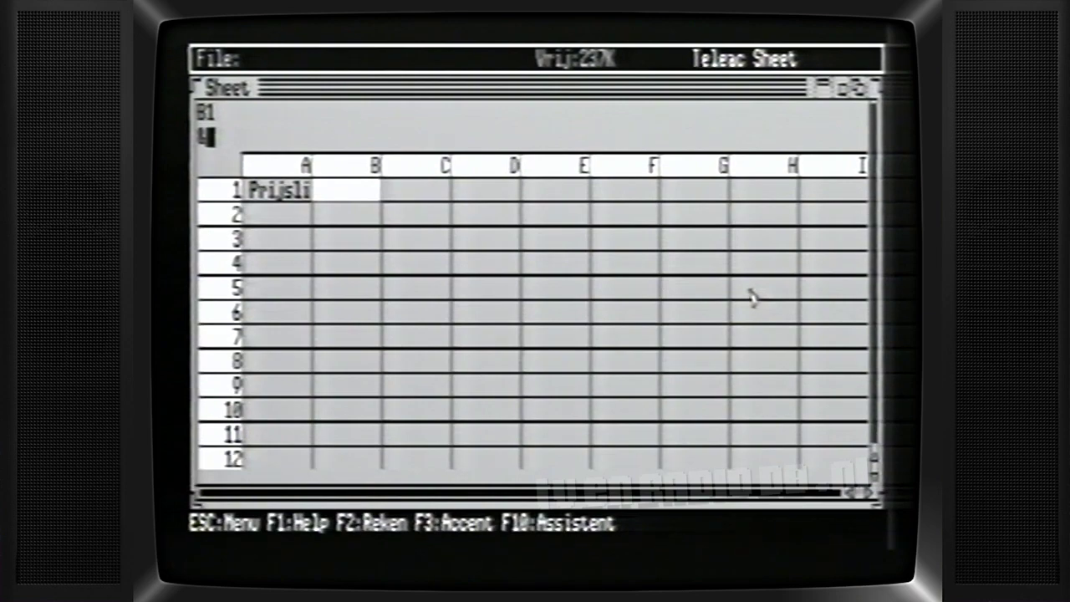
key("Return")
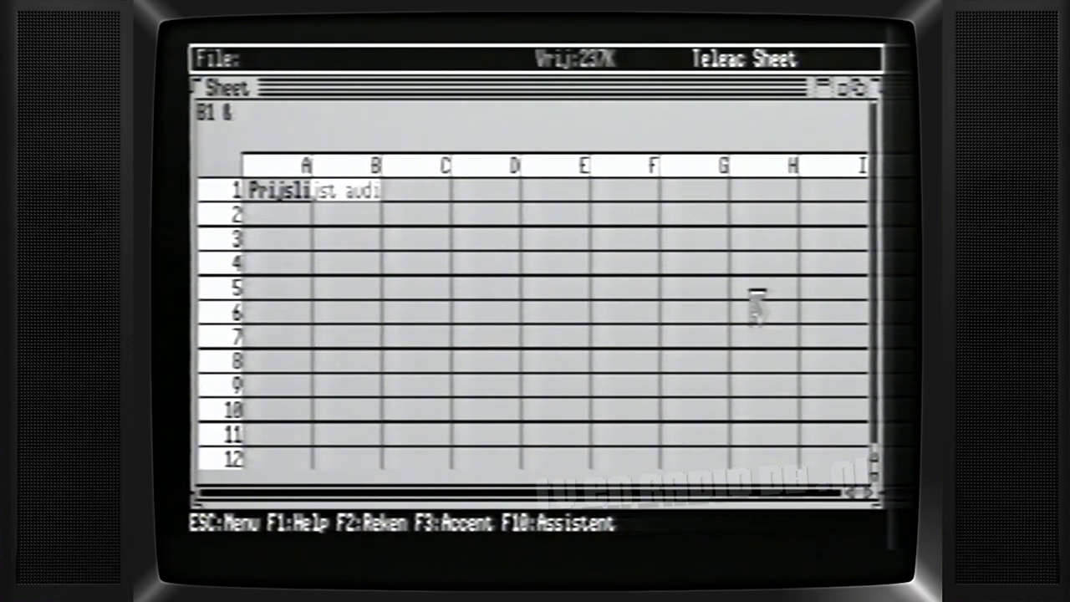
key("Right")
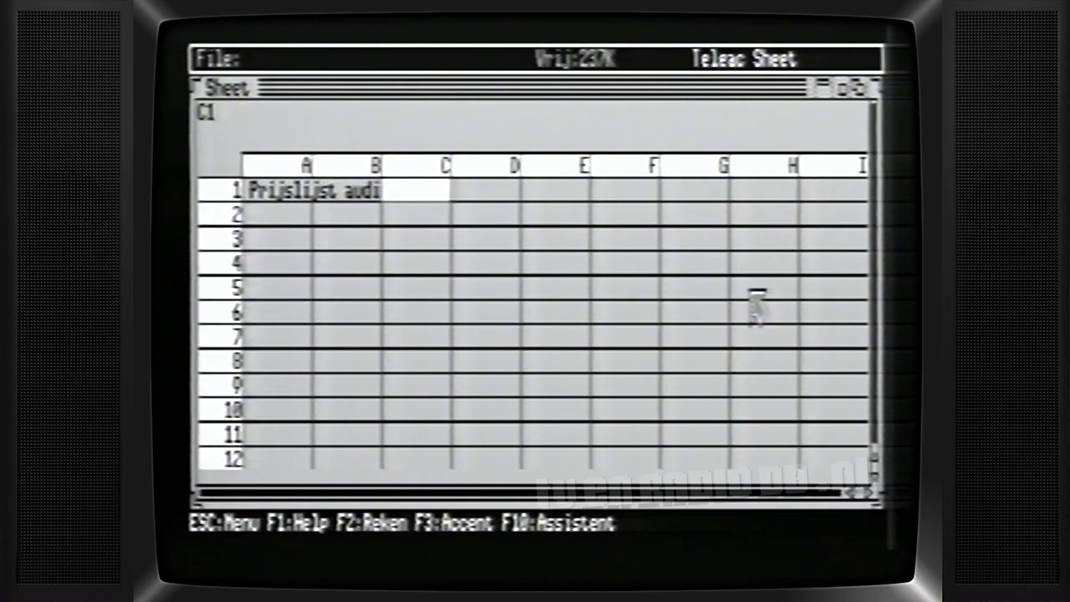
key("Right")
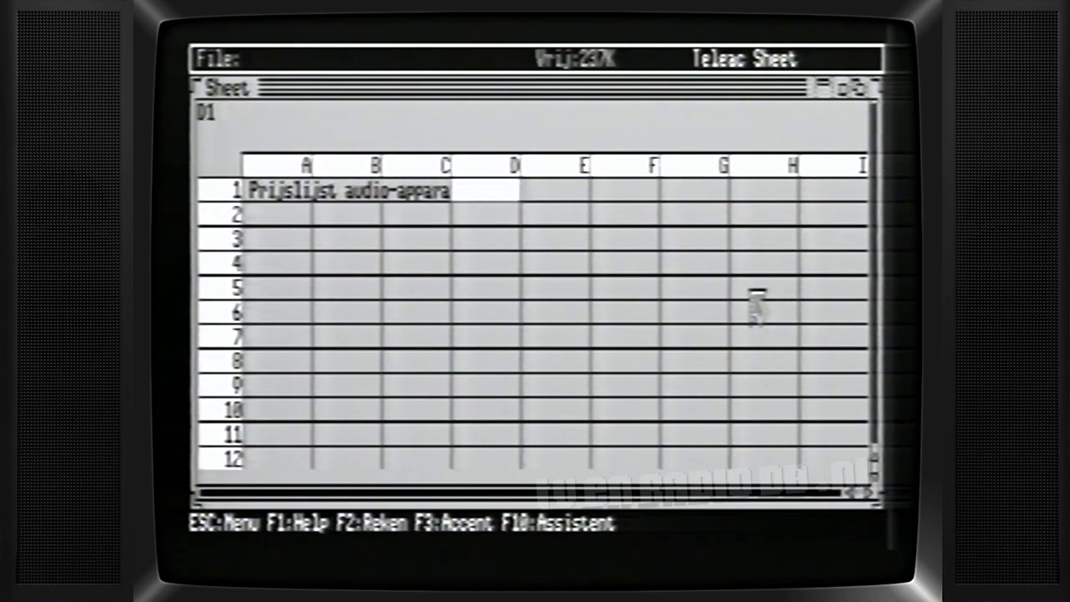
key("Right")
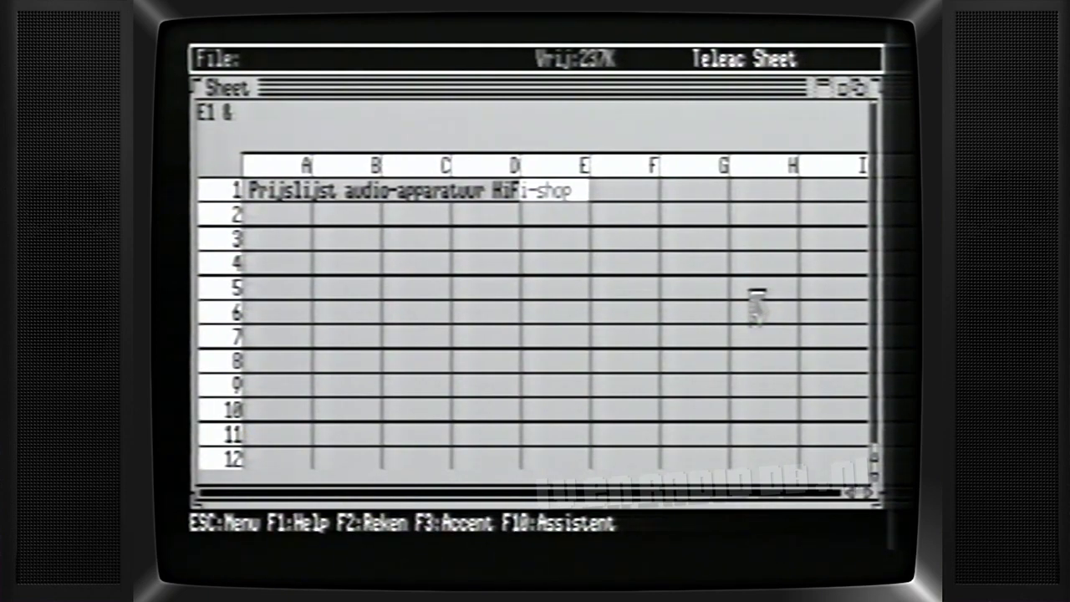
key("Right")
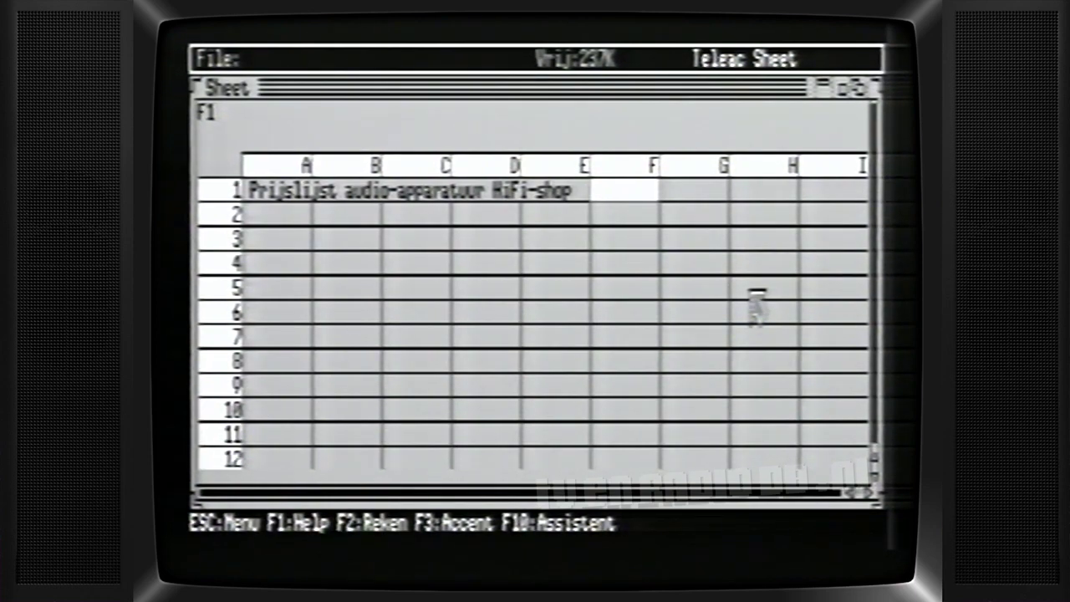
Enter :date#(today) in F1 and continue it into G1 so 23-nov-1990 shows.
type(":date#")
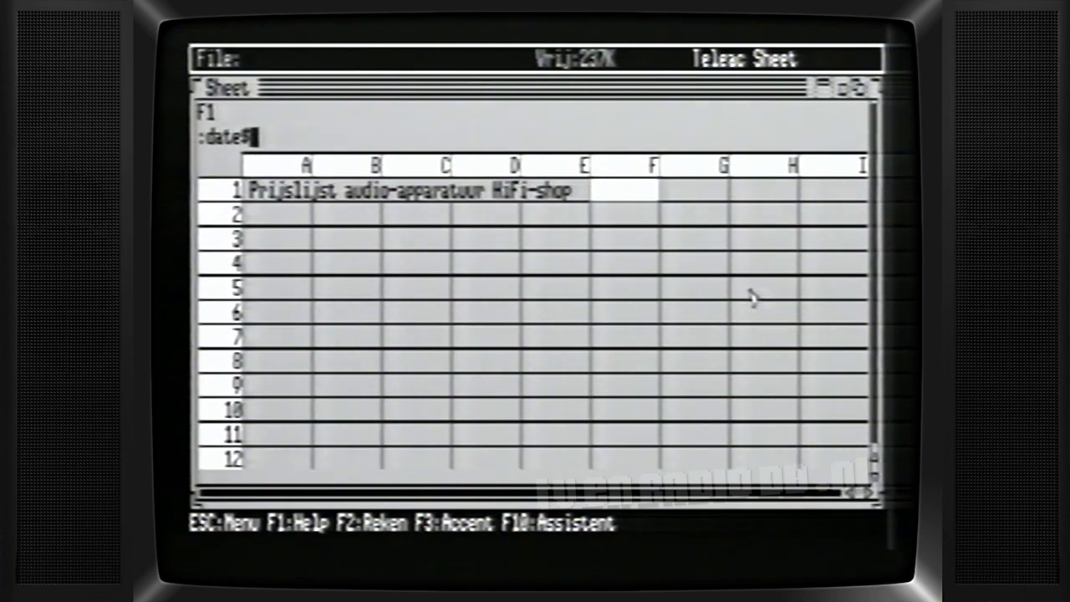
type("(tod")
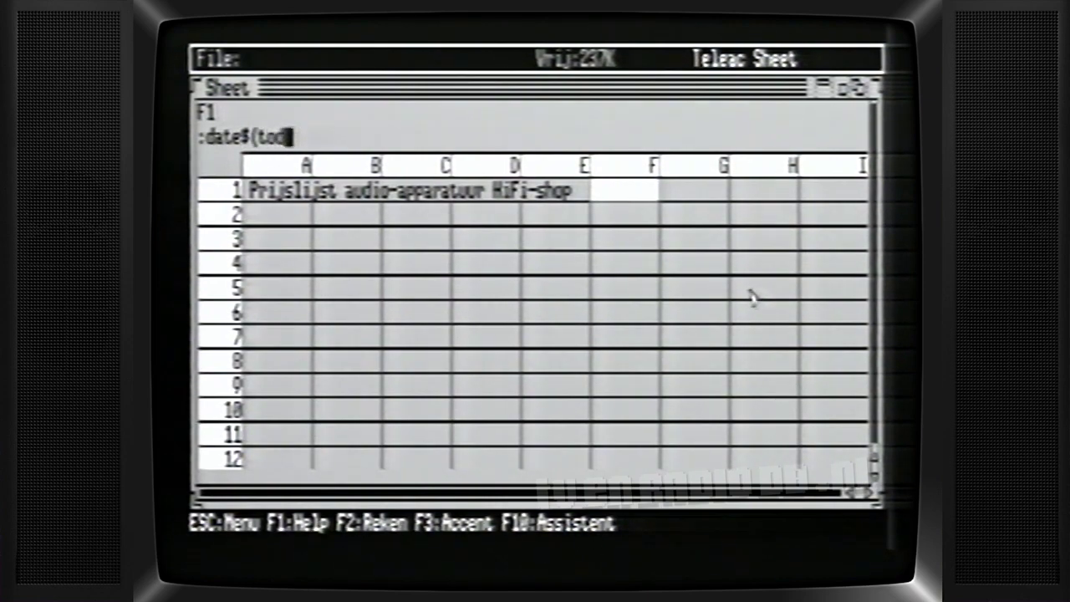
type("ay)")
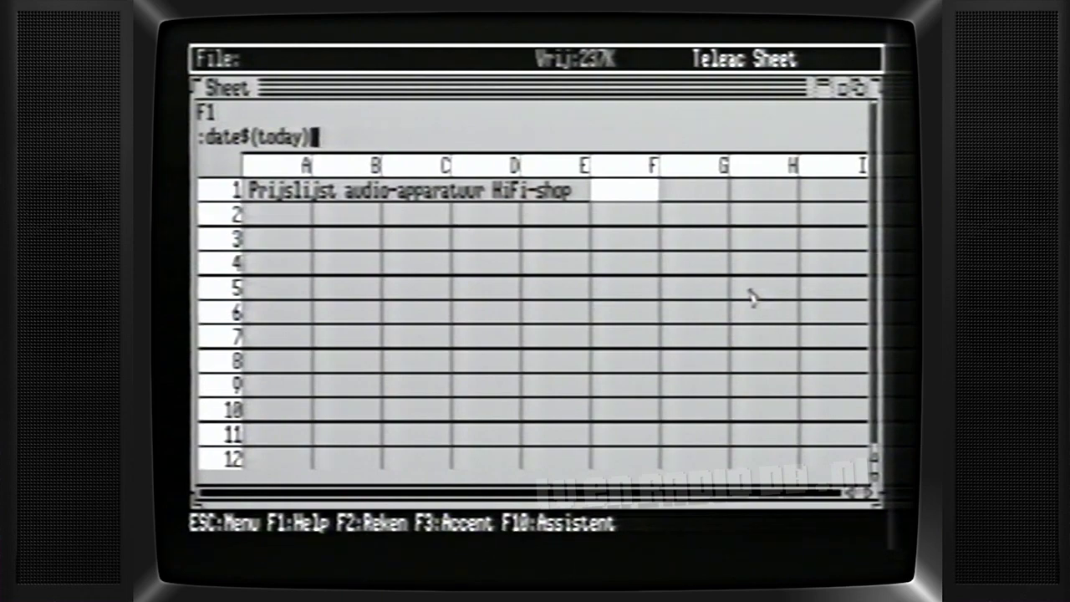
key("Return")
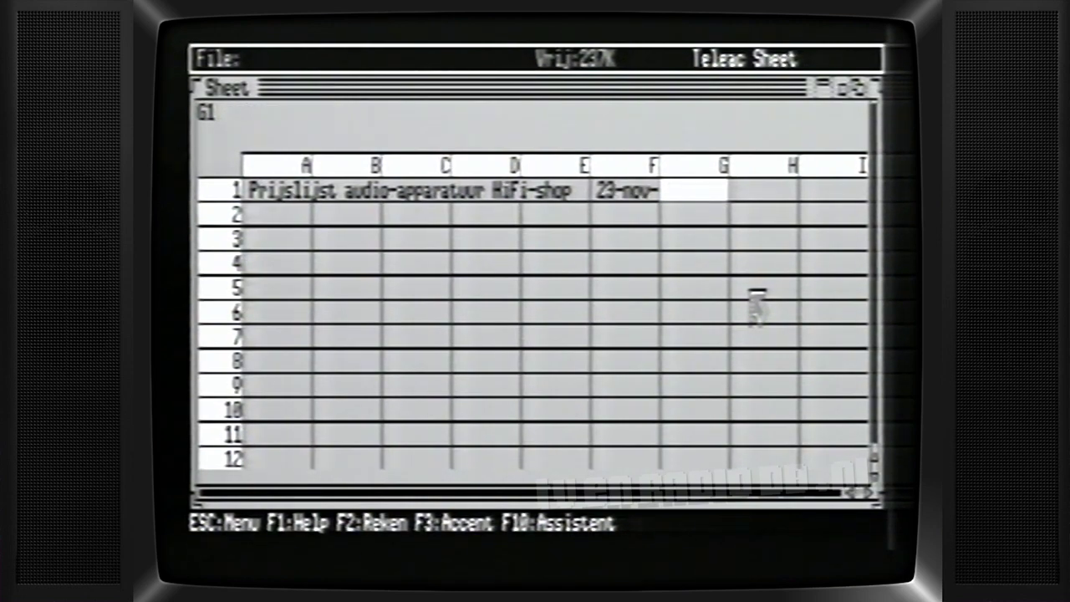
type("4")
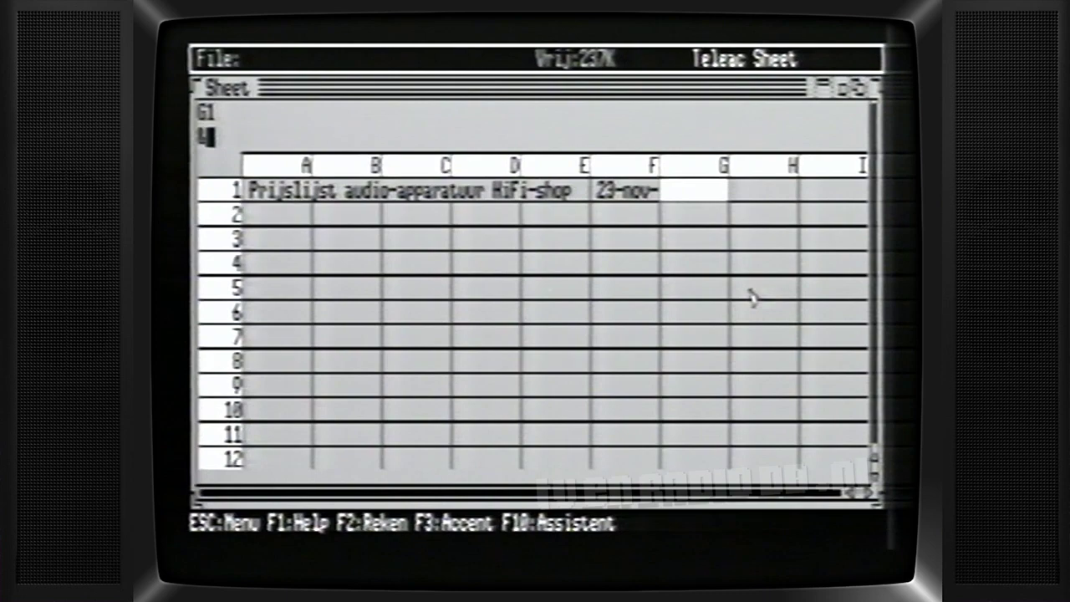
key("Return")
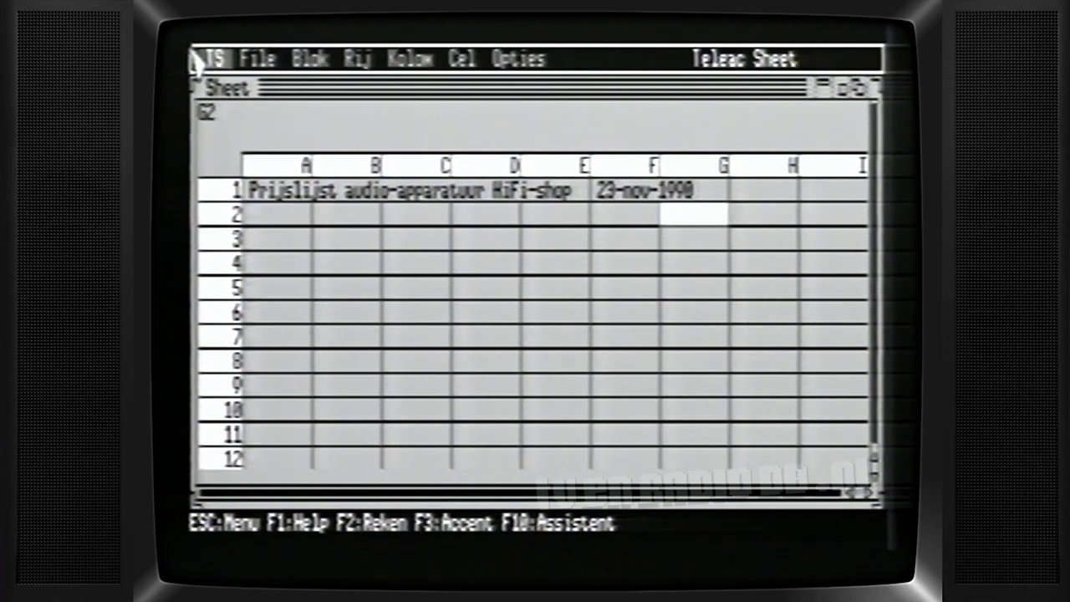
Switch the date format to D: 17-1-1988 so F1 reads 23-11-1990.
mouse_move(215, 58)
mouse_move(274, 139)
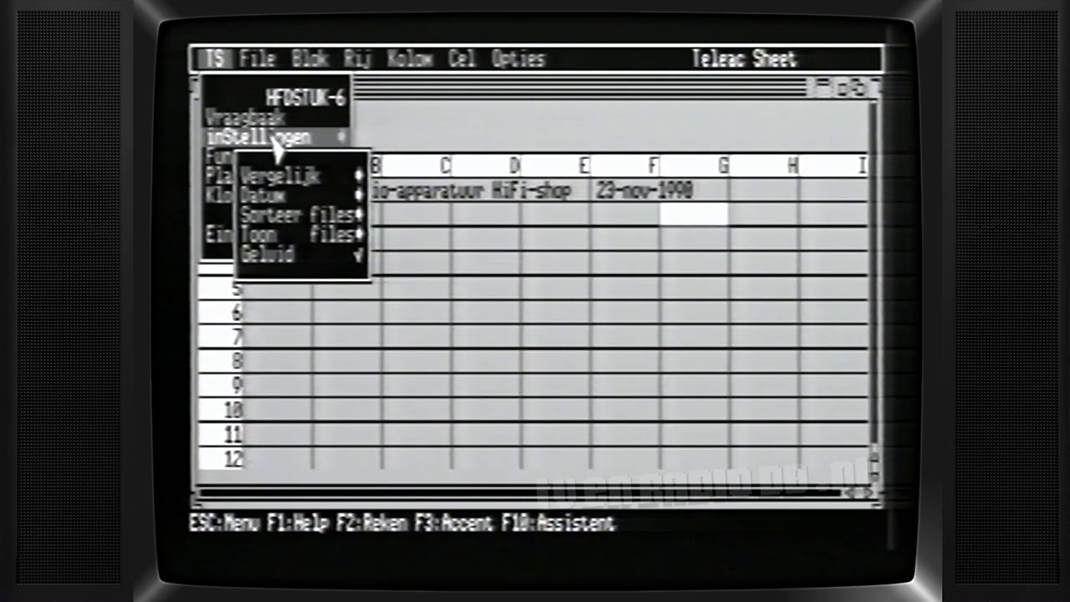
mouse_move(311, 205)
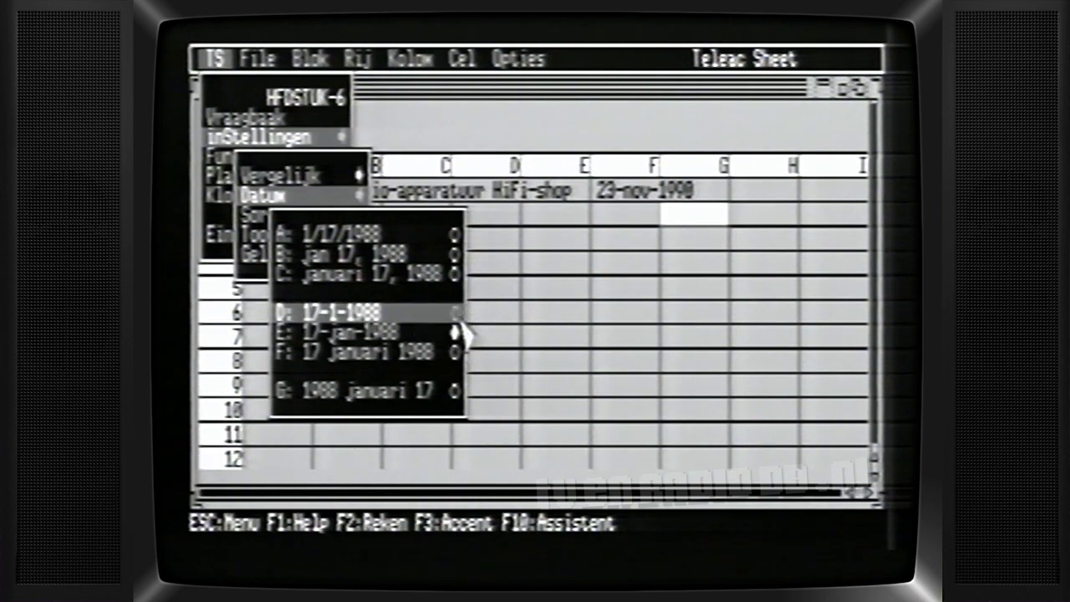
left_click(458, 314)
left_click(504, 332)
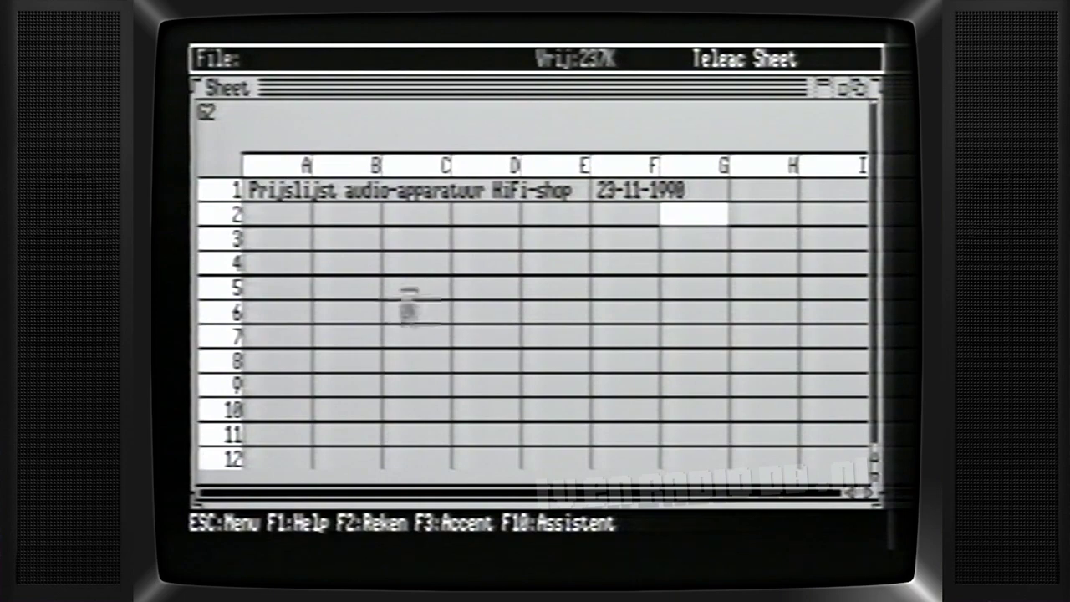
Enter the heading 'apparatuur' into cell A3.
left_click(276, 243)
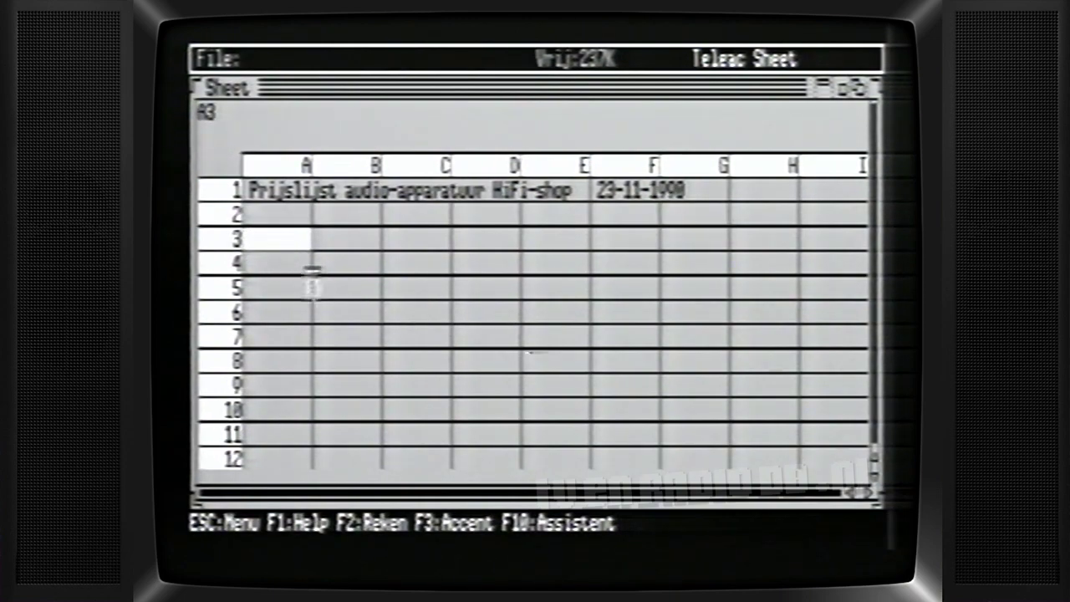
type("appa")
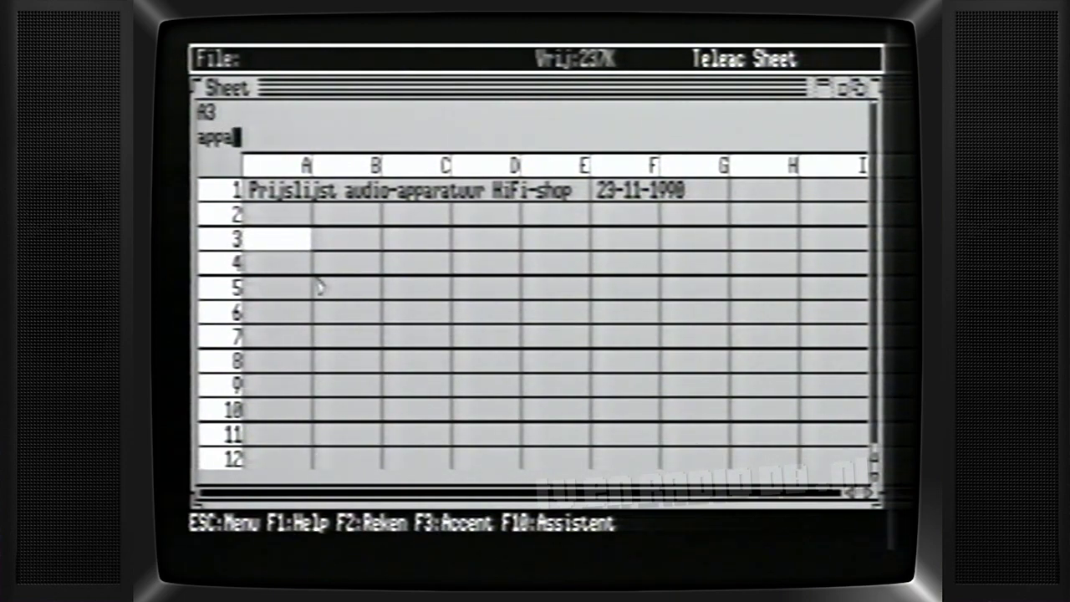
type("ratuur")
key("Return")
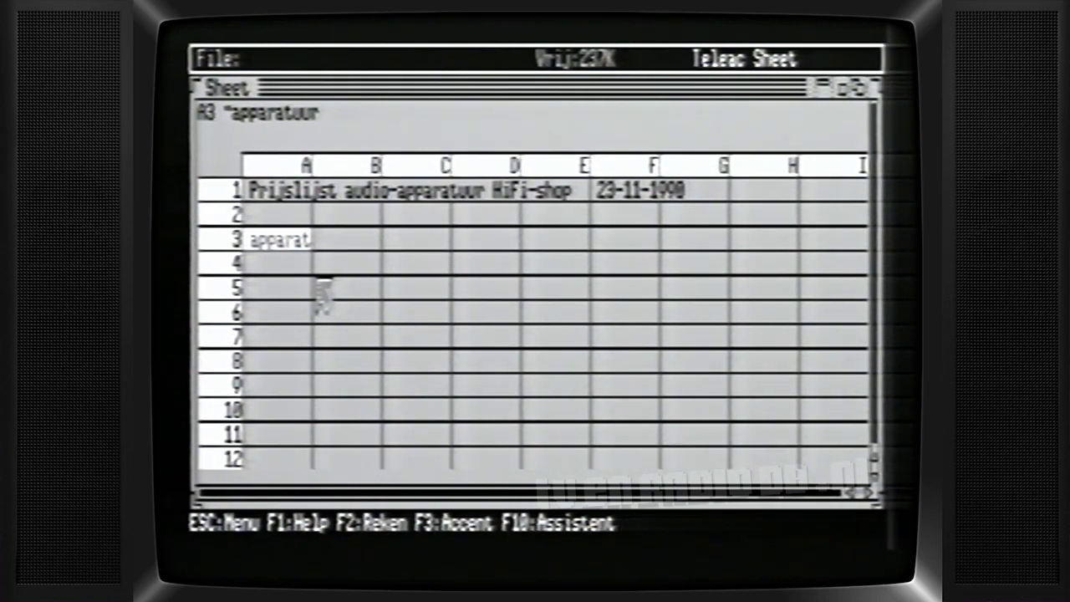
key("Escape")
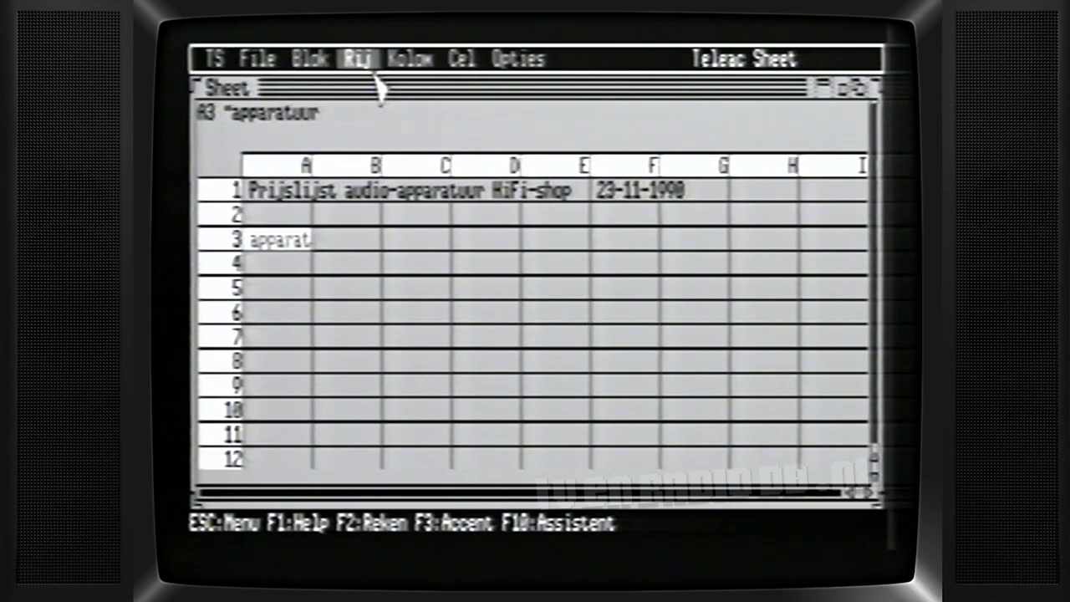
Narrow column A three steps, then widen it three steps with Ctrl+Left/Right.
left_click(437, 73)
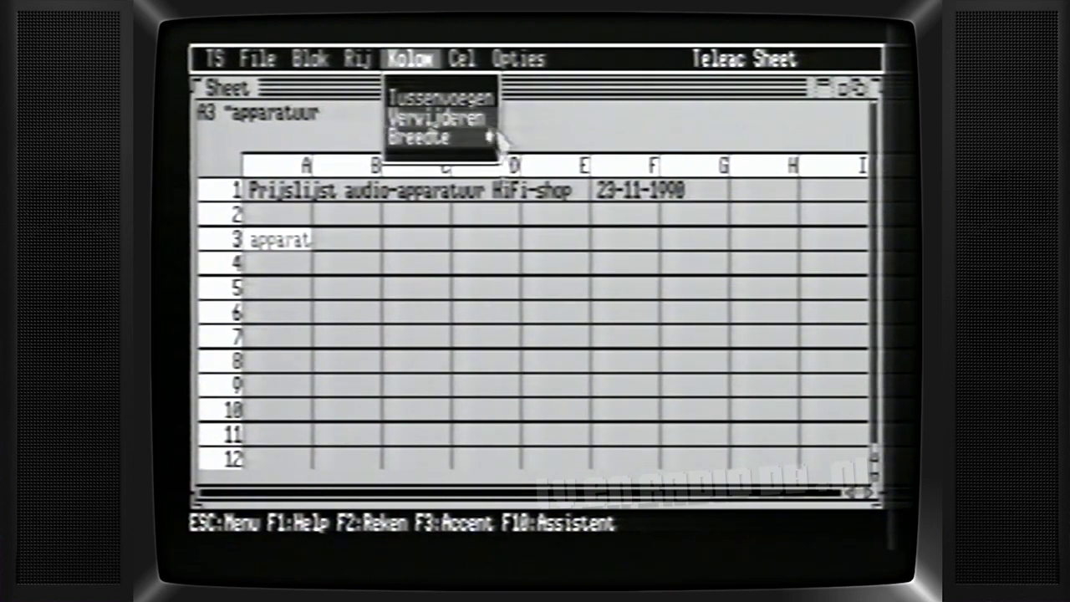
left_click(489, 138)
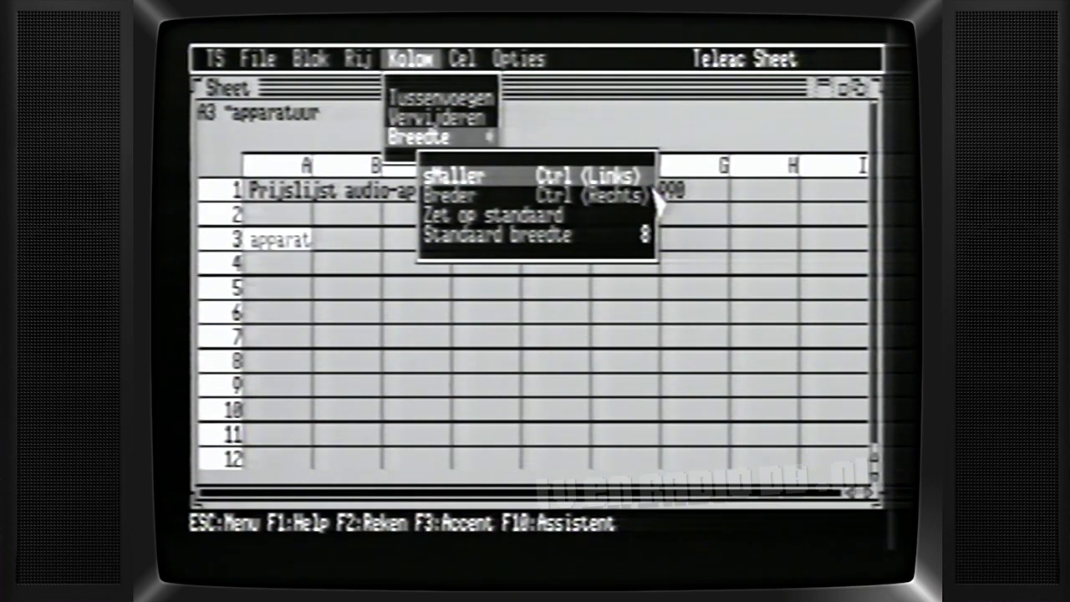
left_click(655, 190)
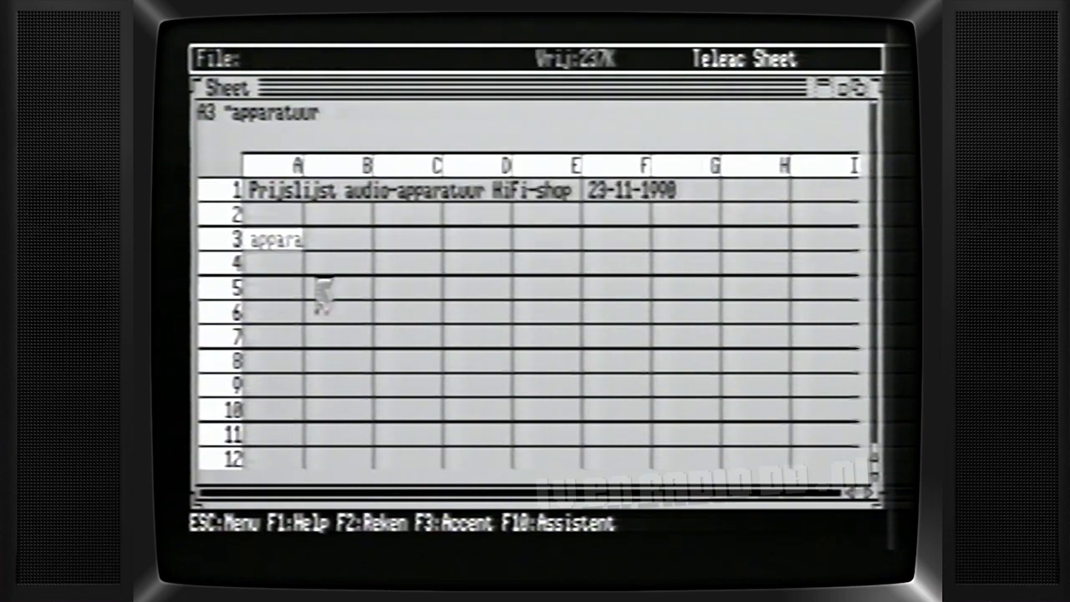
key("ctrl+Left")
key("ctrl+Left")
key("ctrl+Left")
key("ctrl+Left")
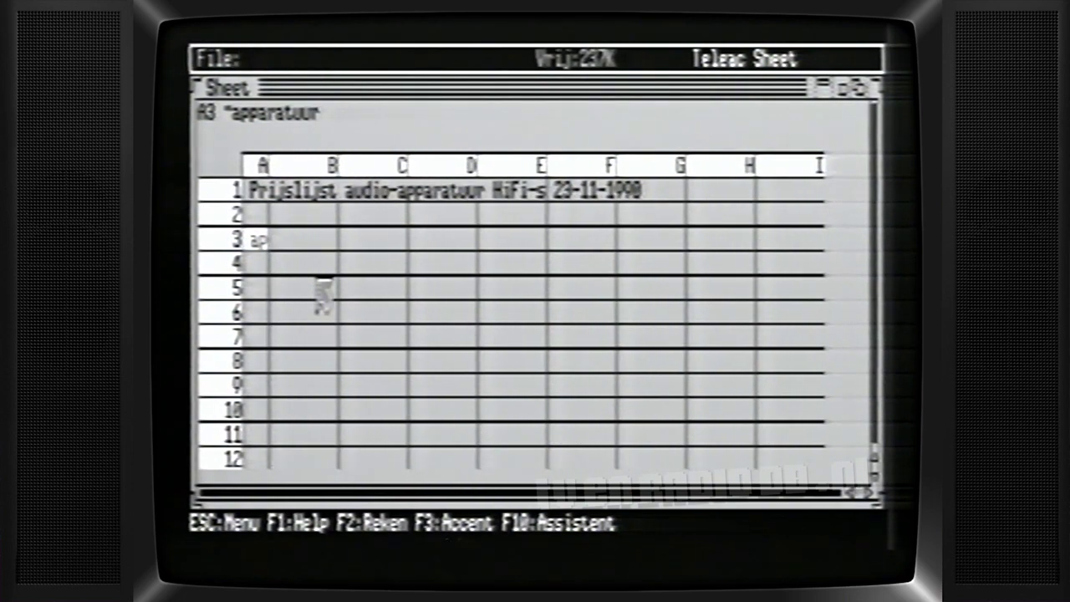
key("ctrl+Left")
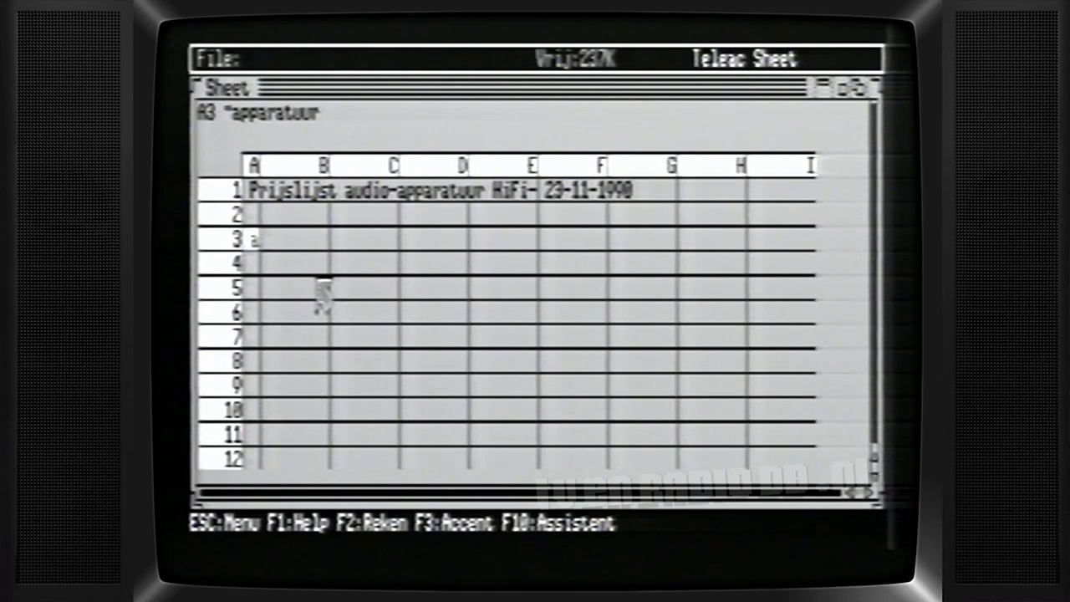
key("ctrl+Right")
key("ctrl+Right")
key("ctrl+Right")
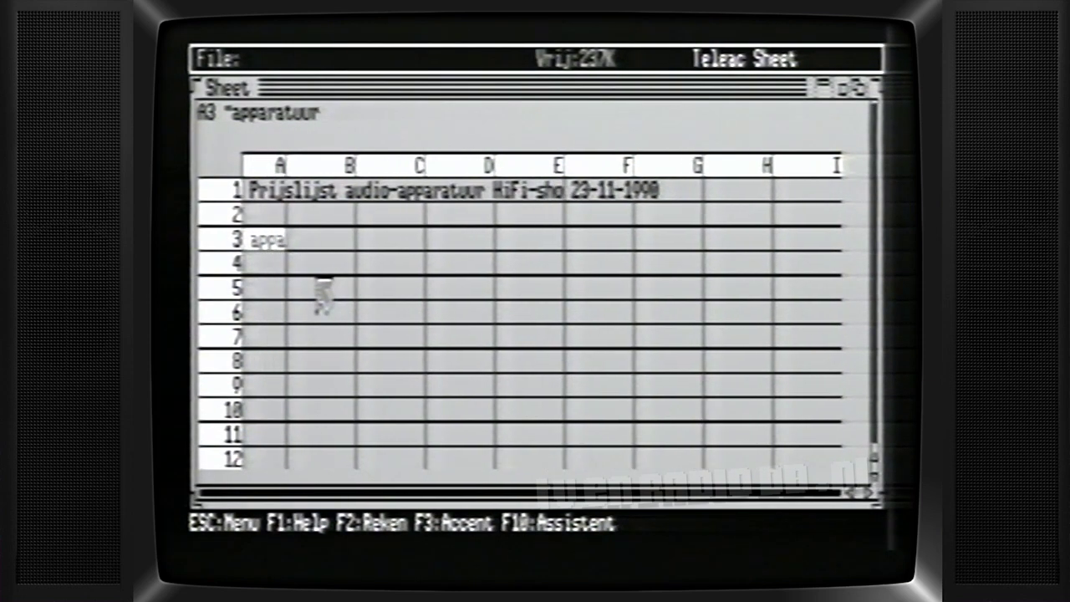
key("ctrl+Right")
key("ctrl+Right")
key("ctrl+Right")
key("ctrl+Right")
key("ctrl+Right")
key("ctrl+Right")
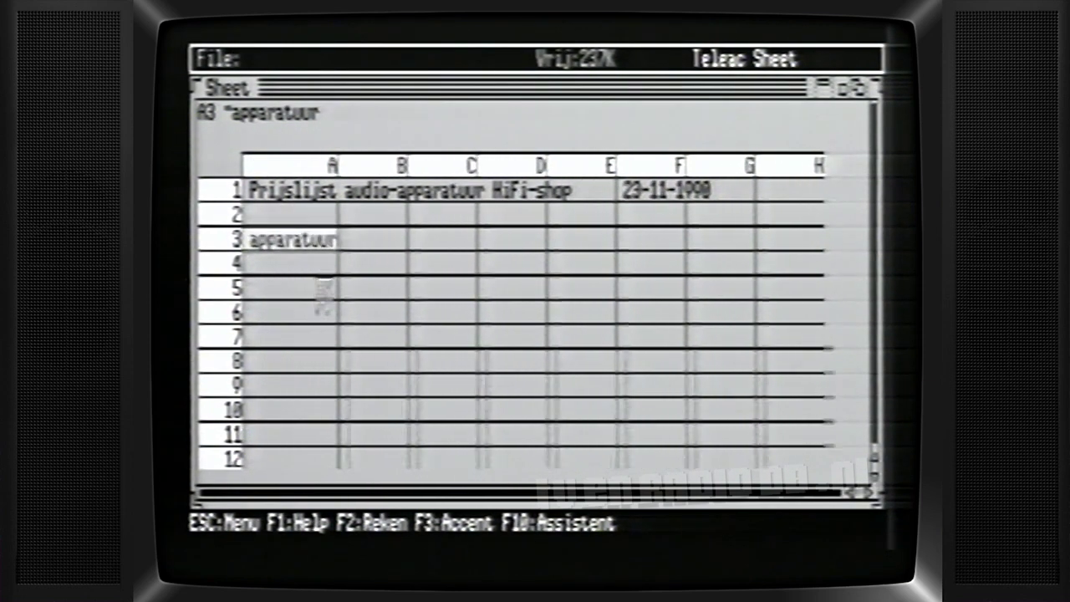
key("ctrl+Right")
key("ctrl+Right")
key("ctrl+Right")
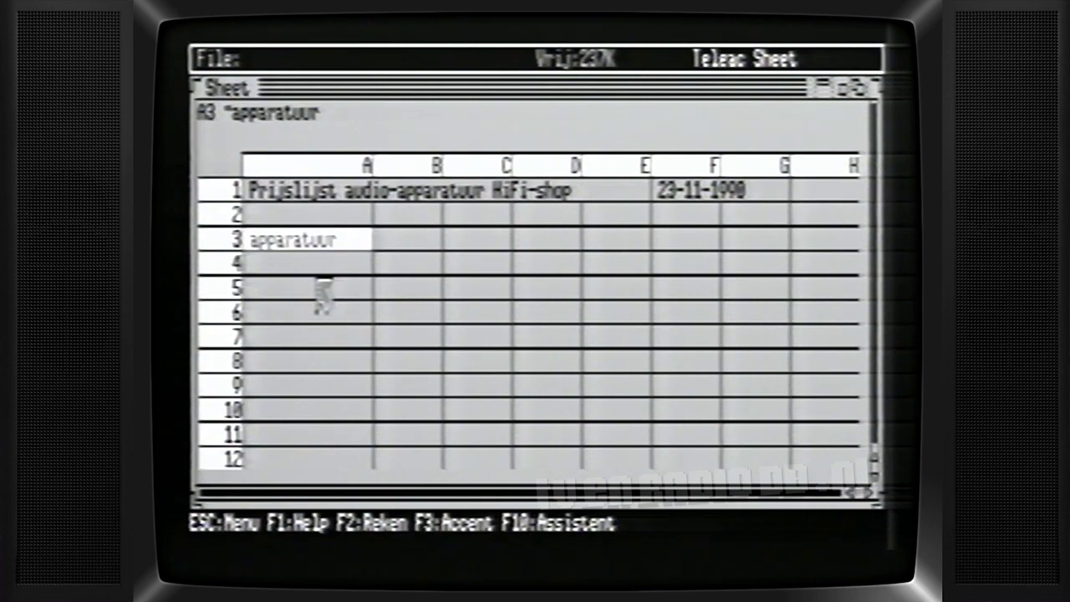
Reset column A to the standard width of 8.
mouse_move(411, 58)
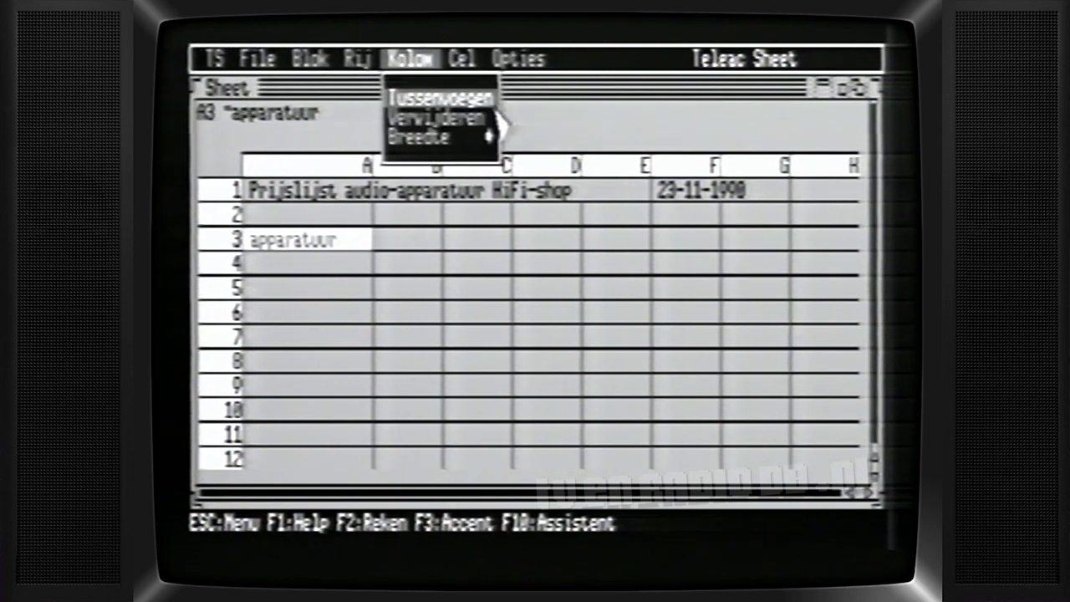
mouse_move(497, 147)
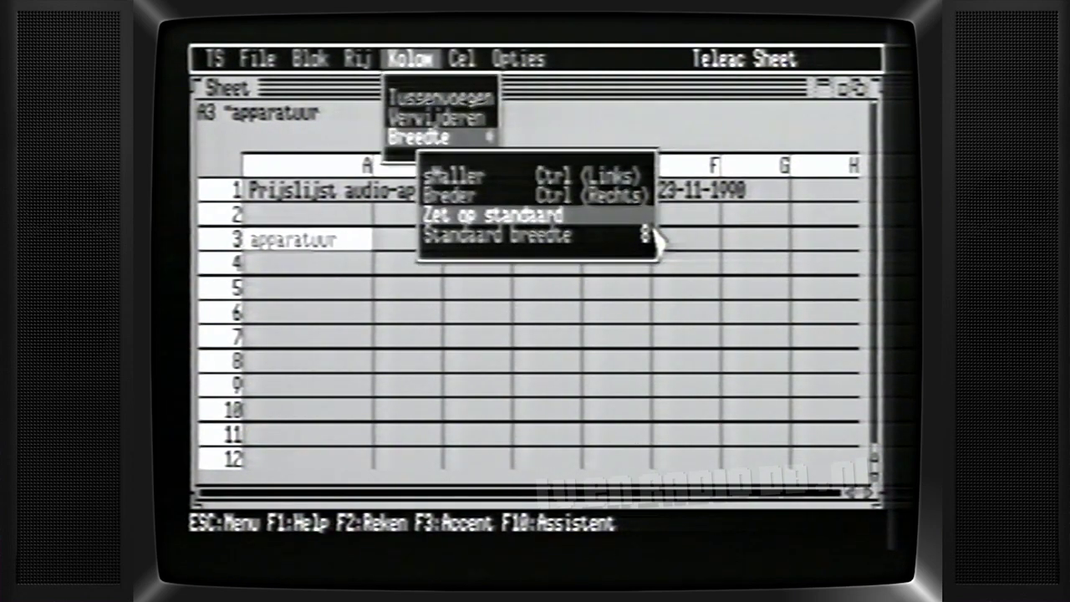
left_click(642, 219)
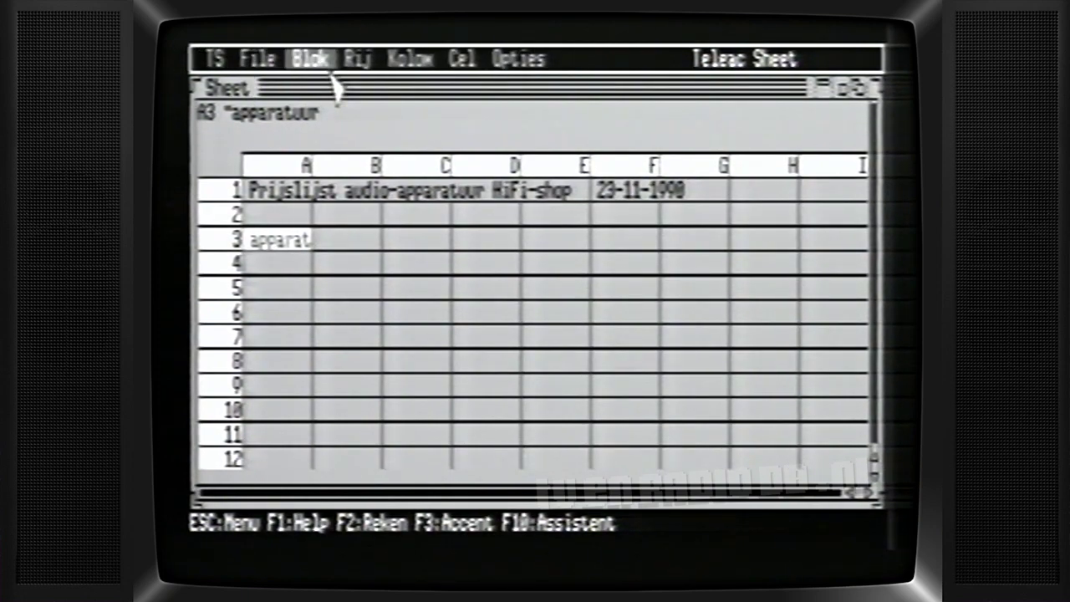
Set the standard column width to 15 for all columns.
mouse_move(414, 61)
mouse_move(493, 137)
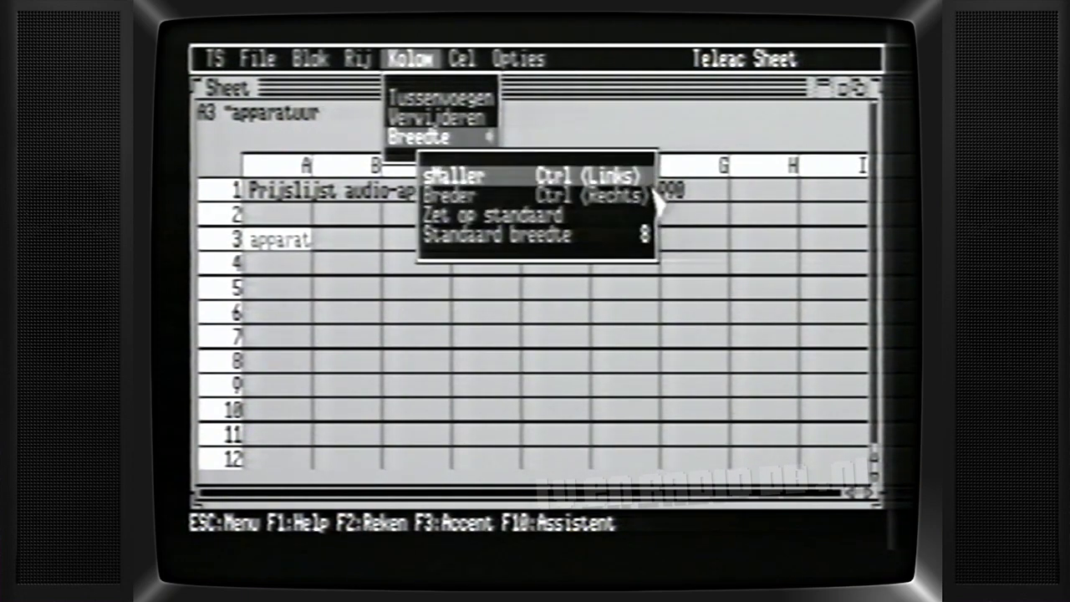
left_click(654, 250)
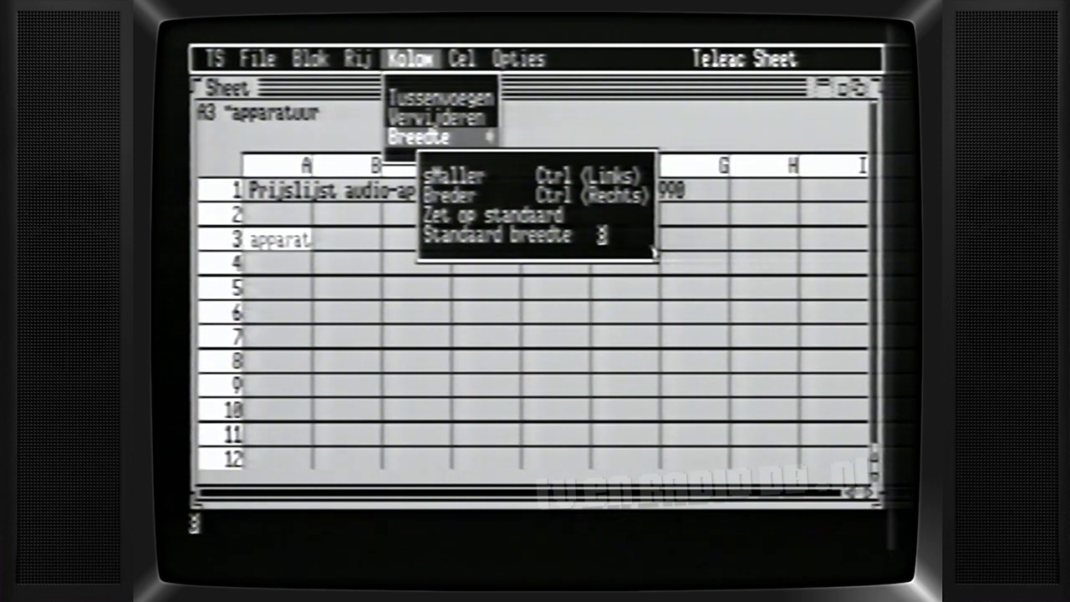
type("15")
key("Return")
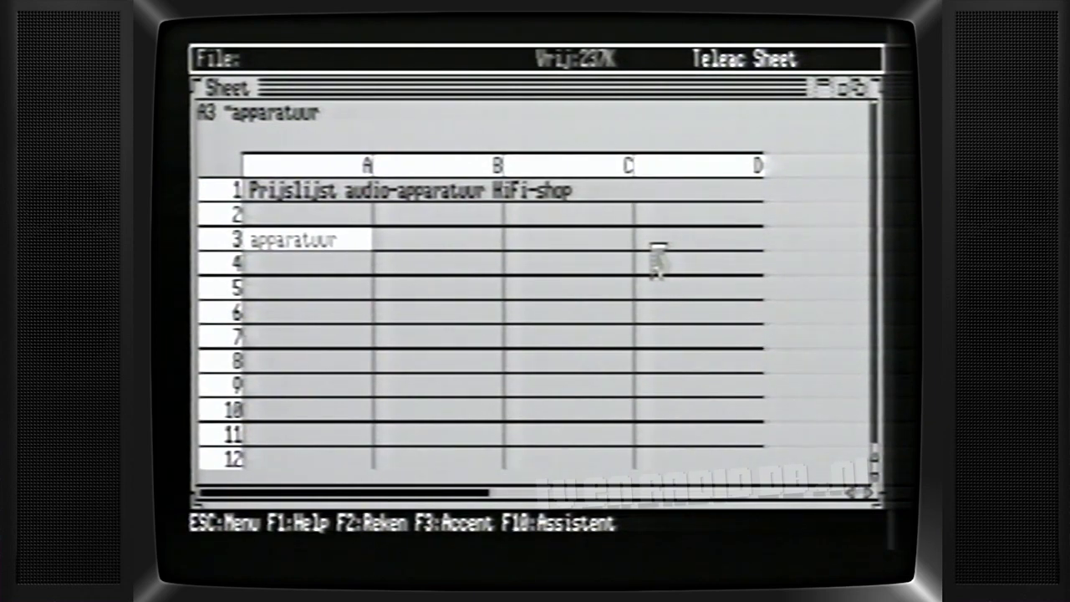
Restore the standard column width to 8, then widen column A so 'apparatuur' shows.
left_click(435, 63)
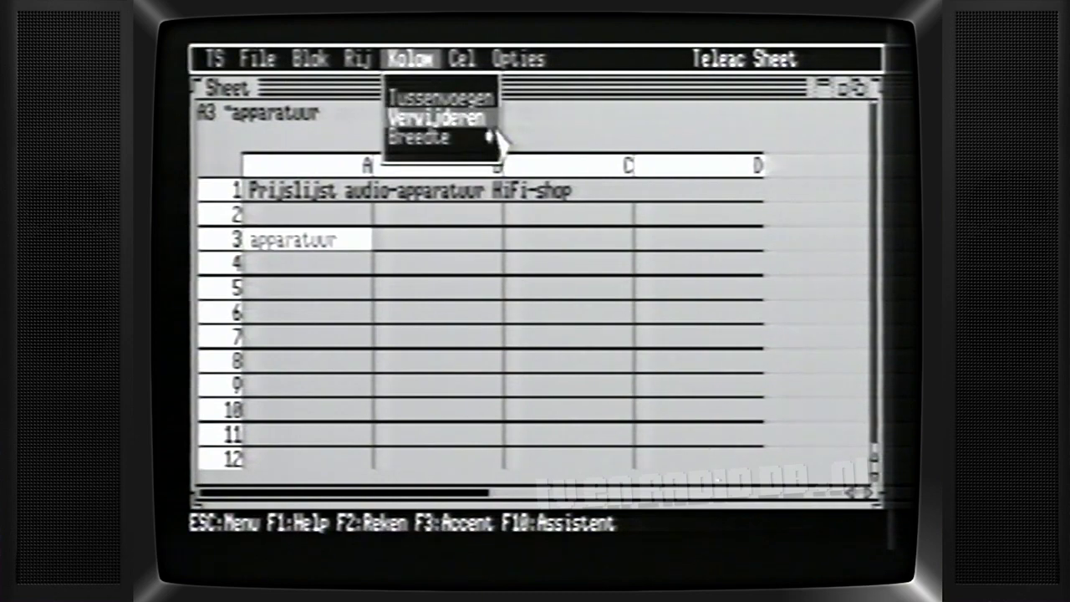
left_click(451, 136)
left_click(654, 238)
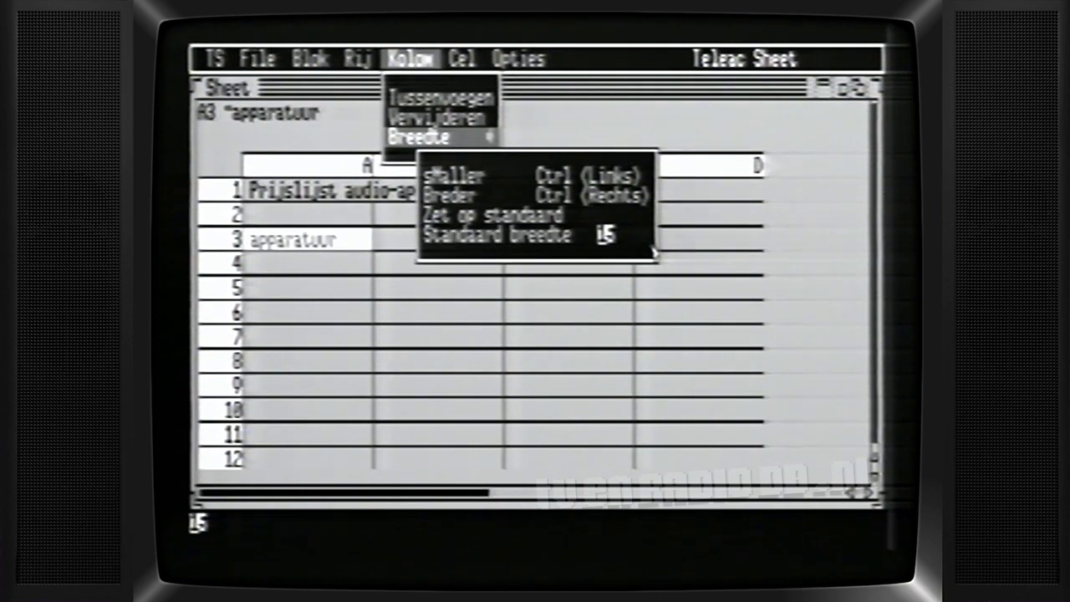
type("8")
key("Return")
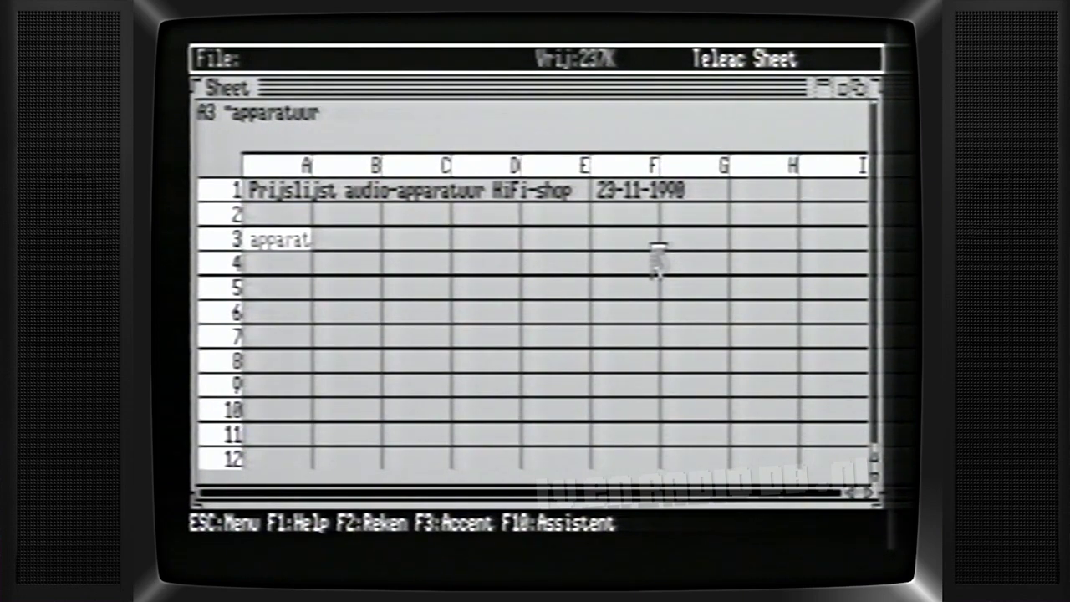
key("Right")
key("Right")
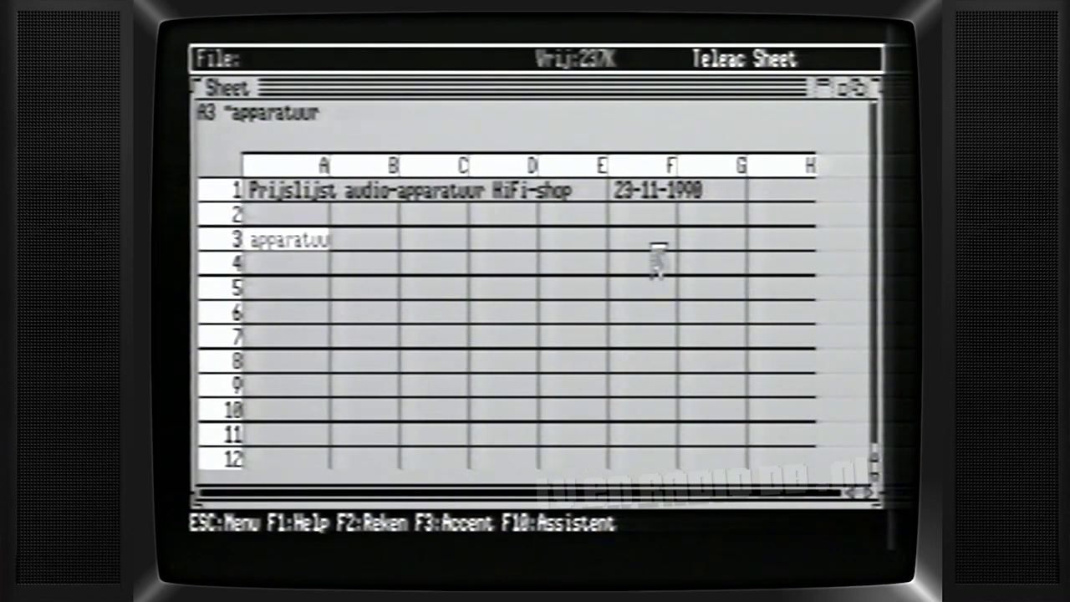
key("Right")
key("Right")
key("Right")
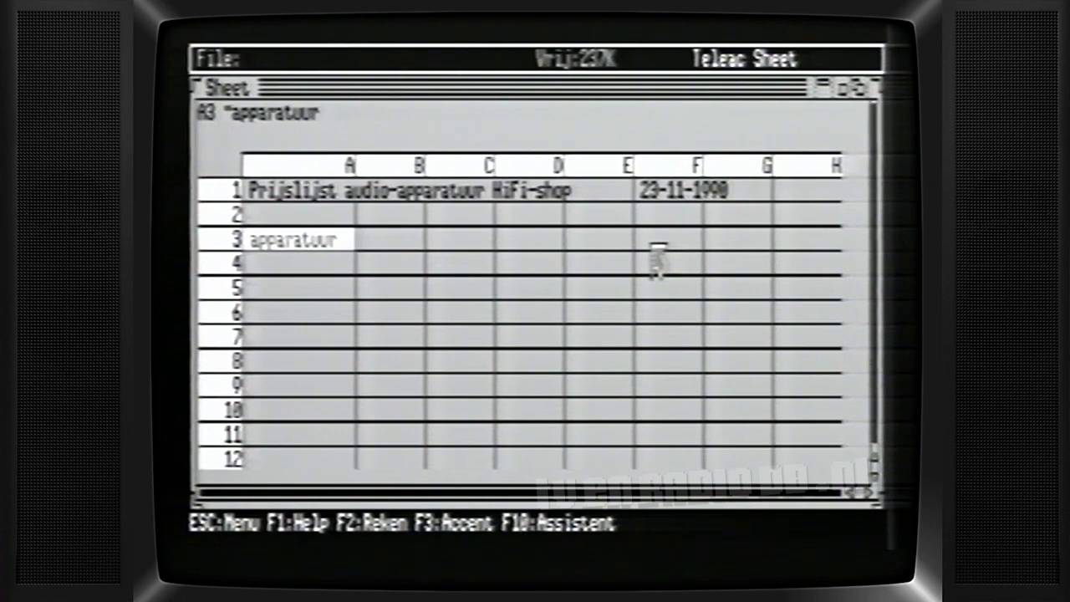
Enter the headings Inkoop, Verkoop and ex btw in B3, C3 and D3.
key("Right")
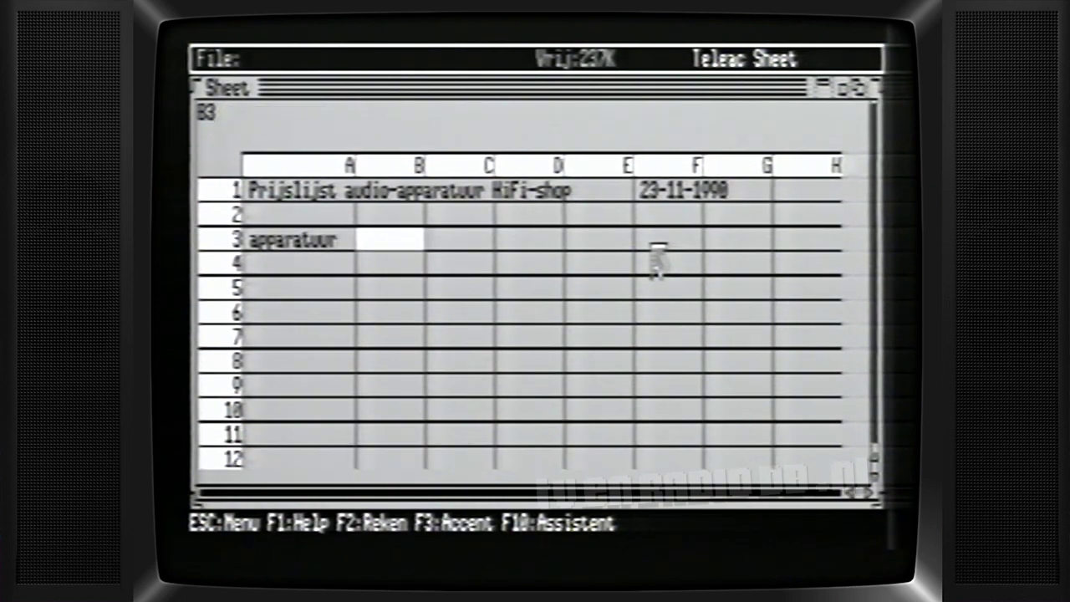
type("Inkoop")
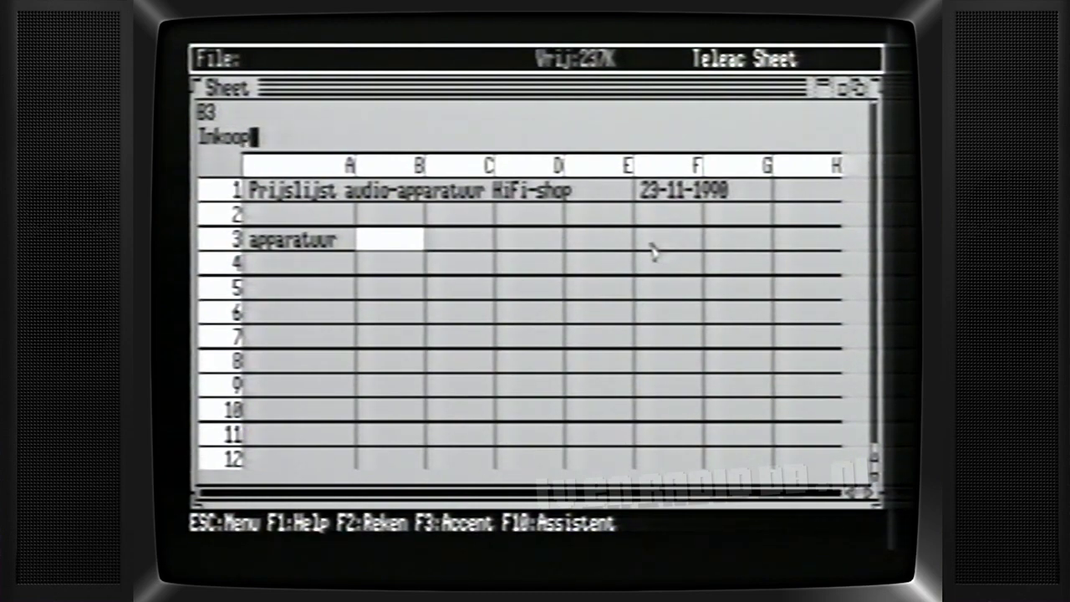
key("Return")
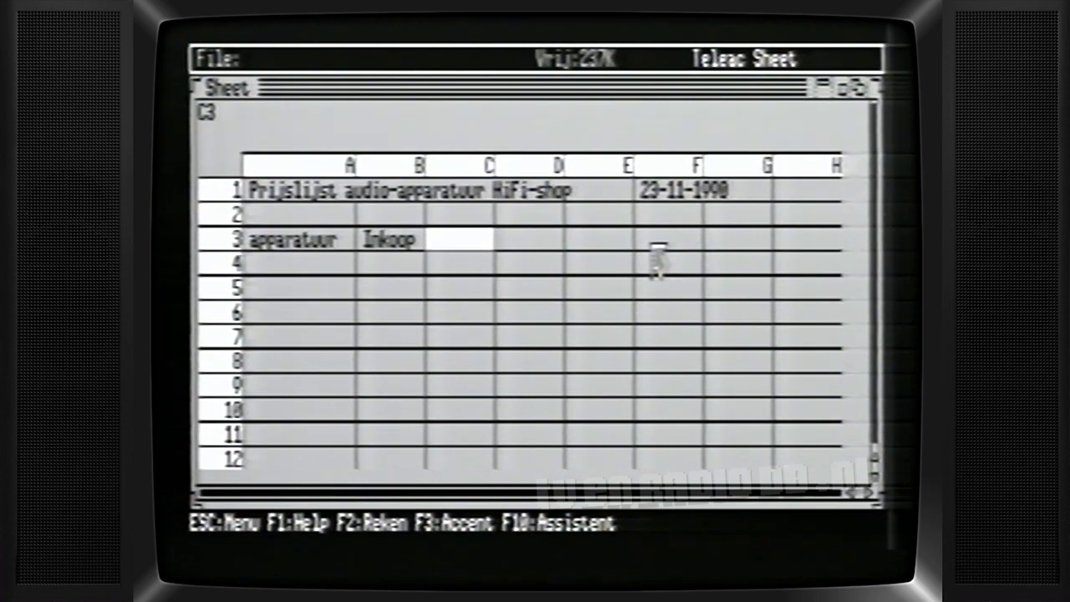
type("Ver")
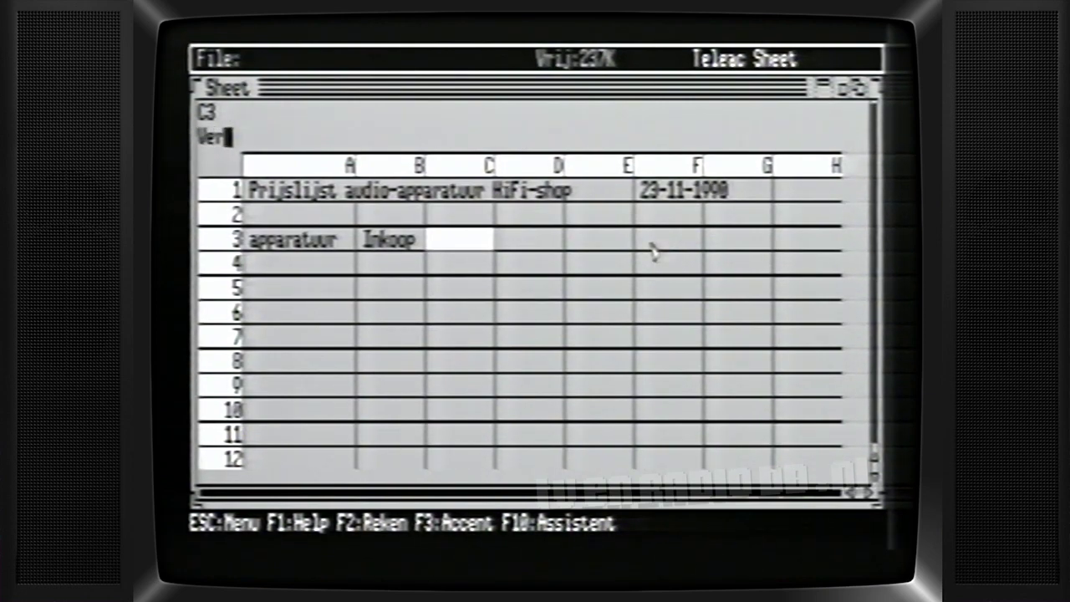
type("koop")
key("Return")
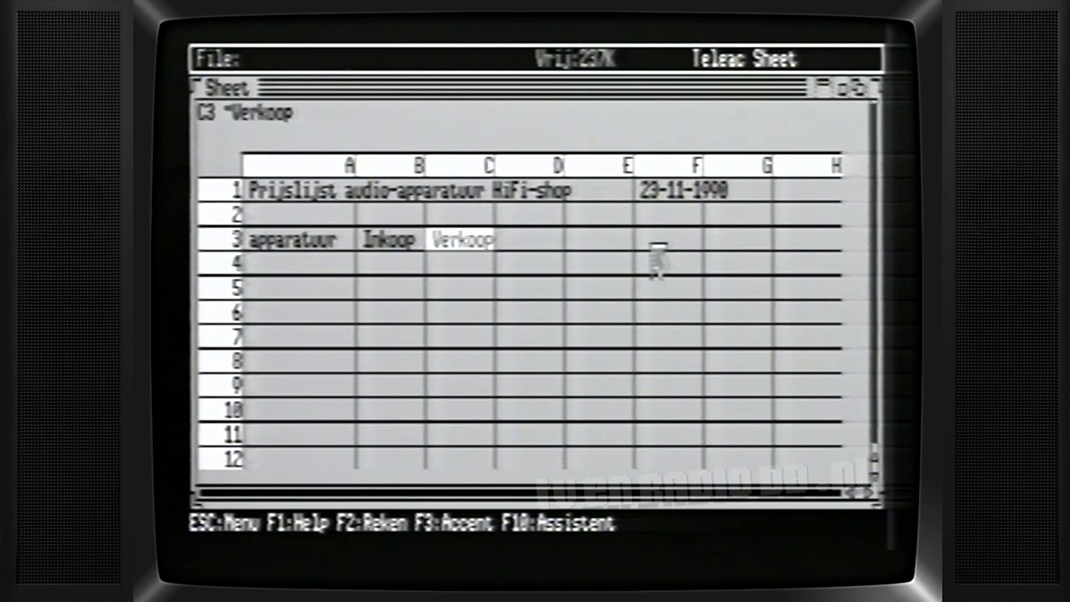
key("Right")
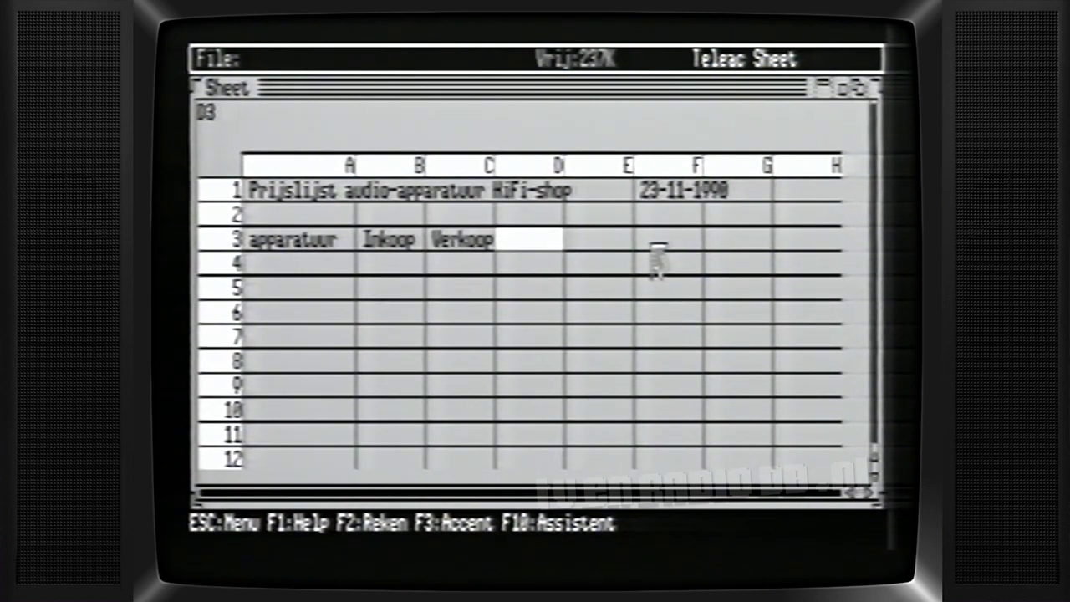
type("ex btw")
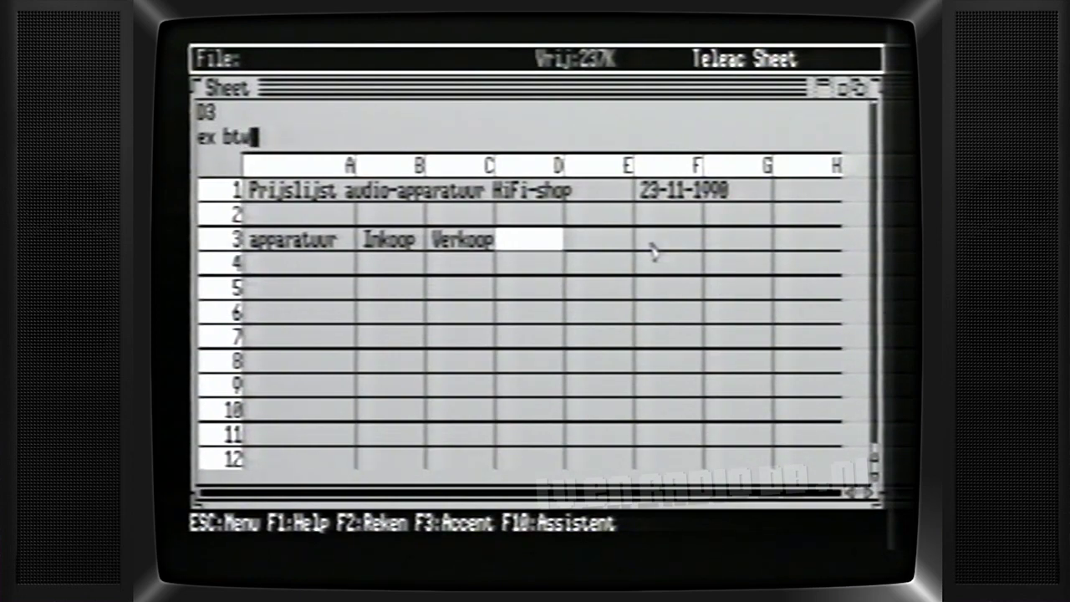
key("Return")
Enter the headings BTW, Verkoop and in btw in E3, F3 and G3.
key("Right")
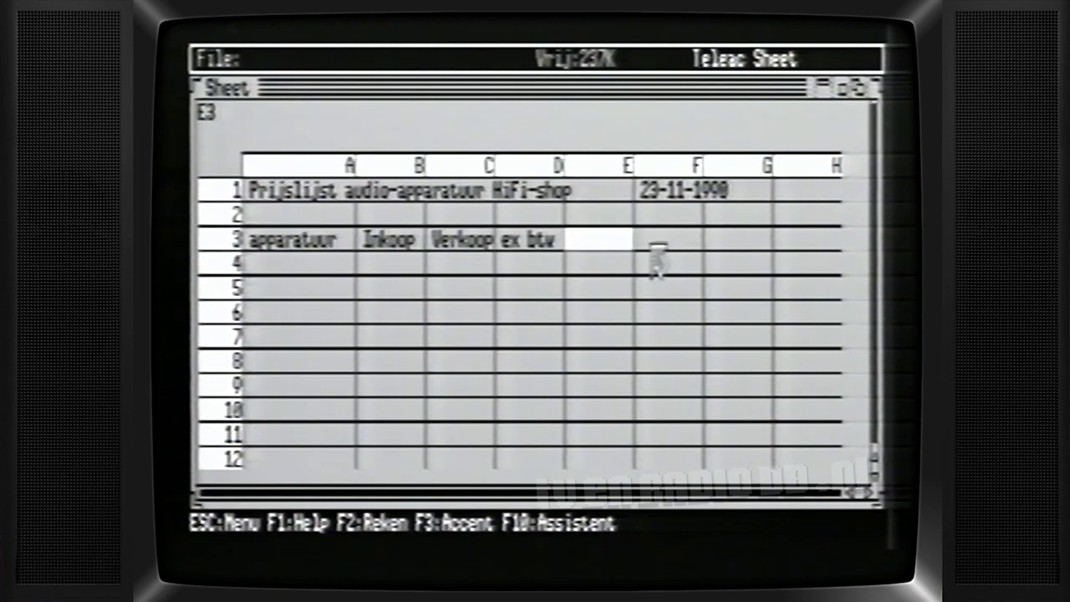
type("BTW")
key("Return")
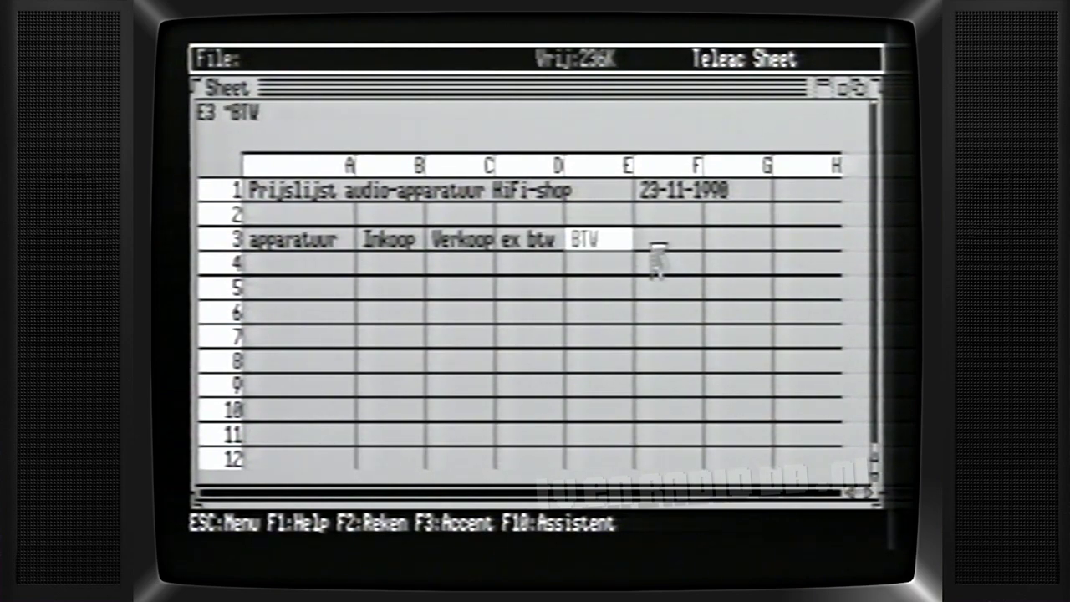
key("Right")
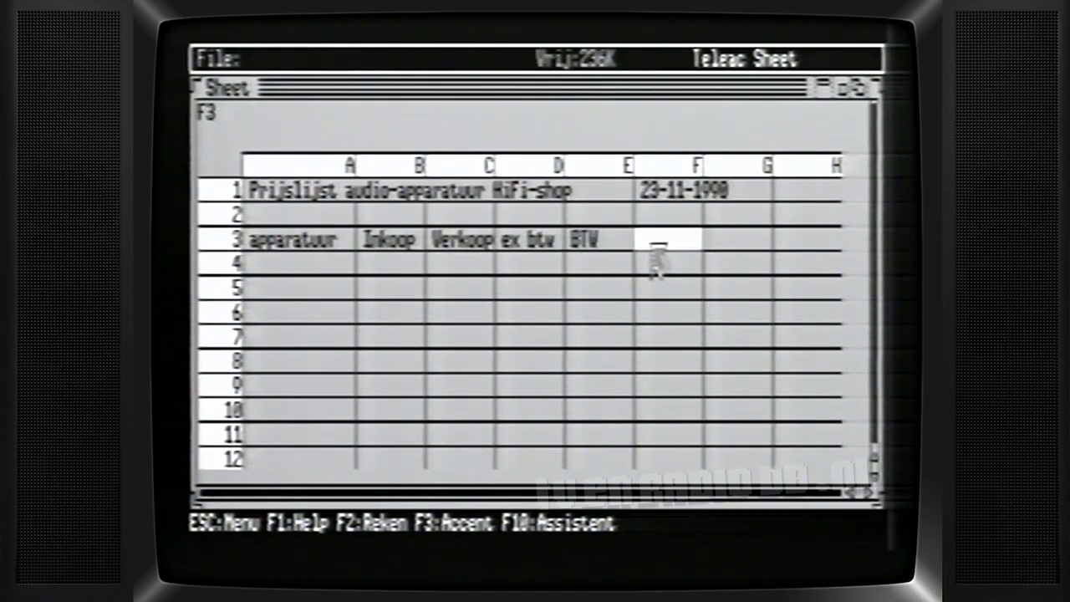
type("V")
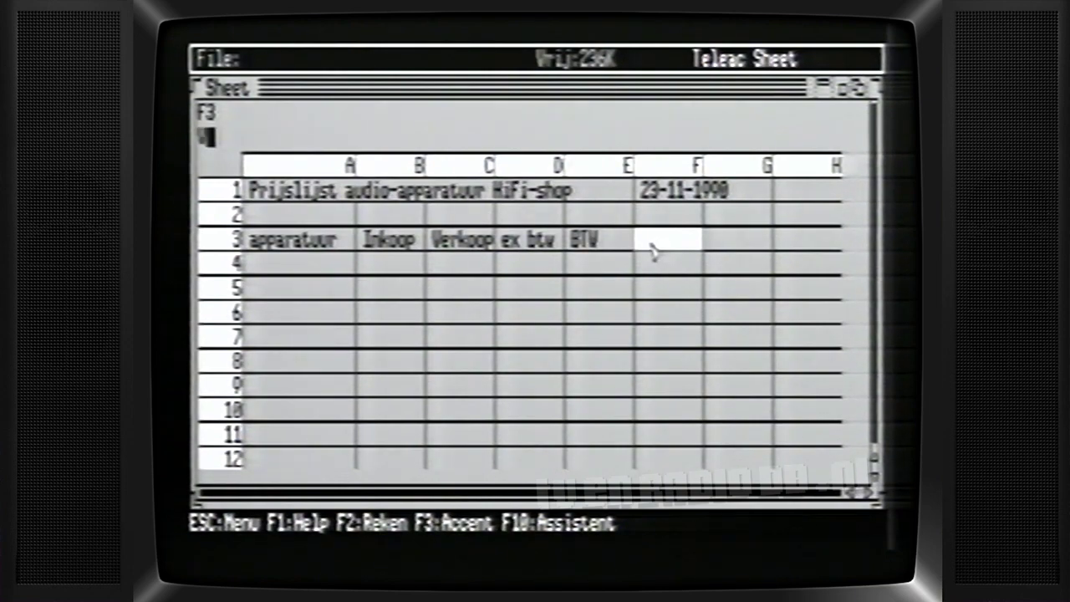
type("erkoop")
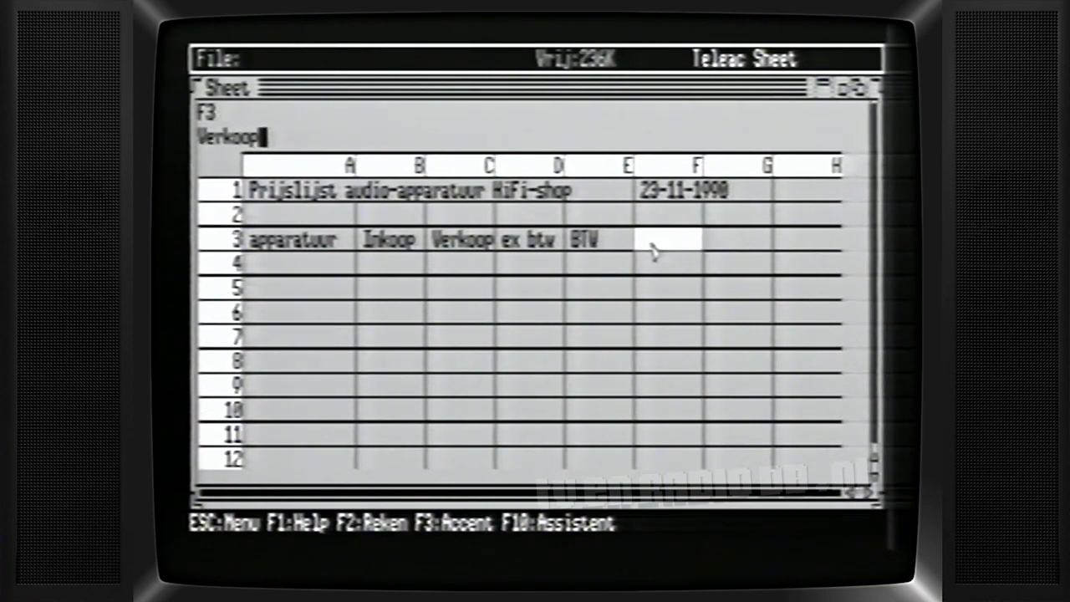
key("Return")
key("Right")
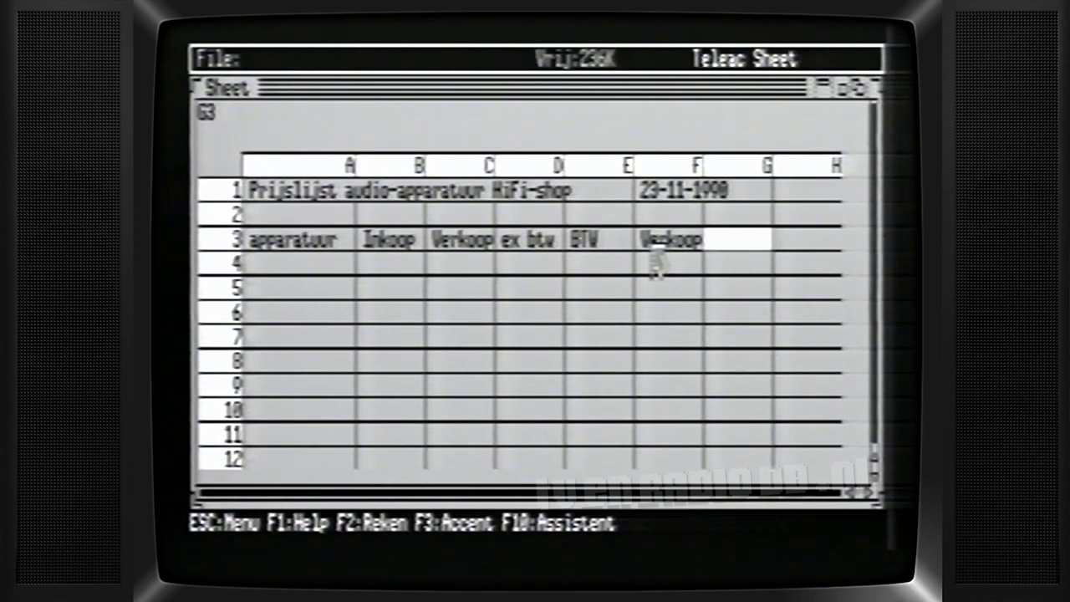
type("in bt")
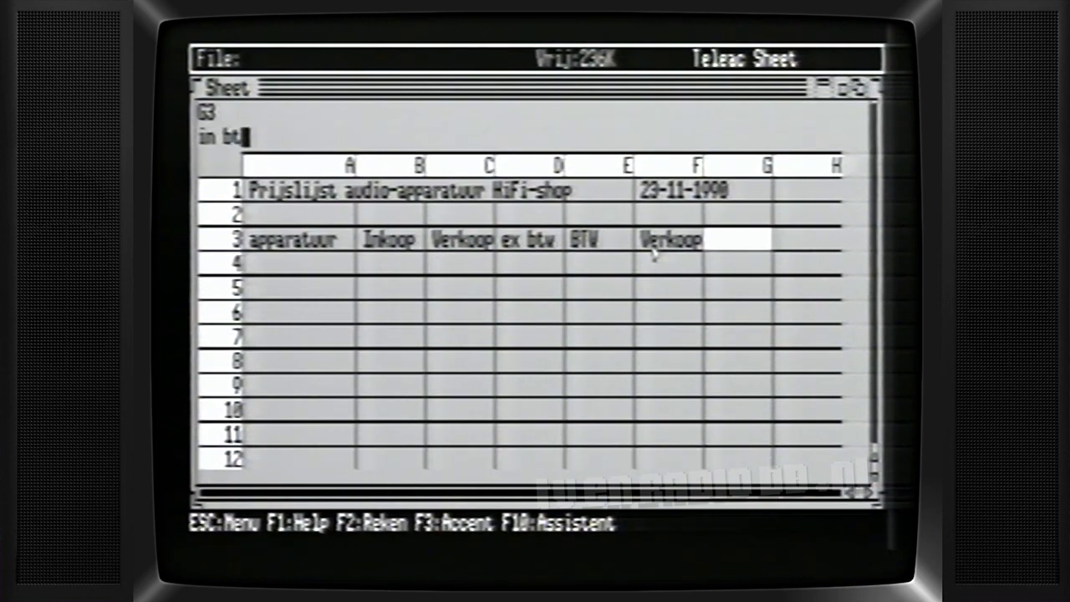
type("w")
key("Right")
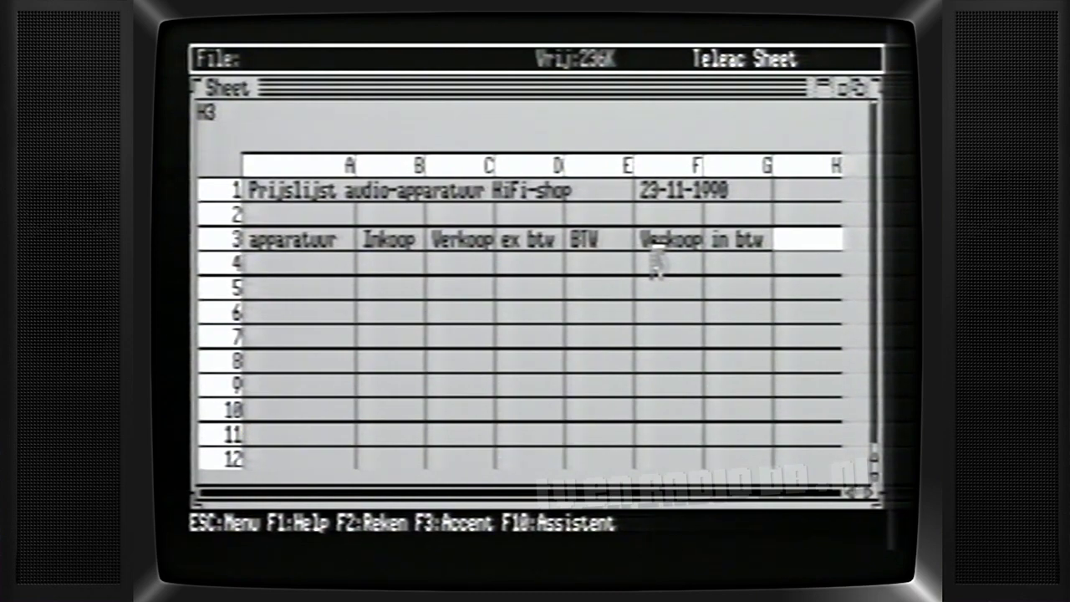
key("Left")
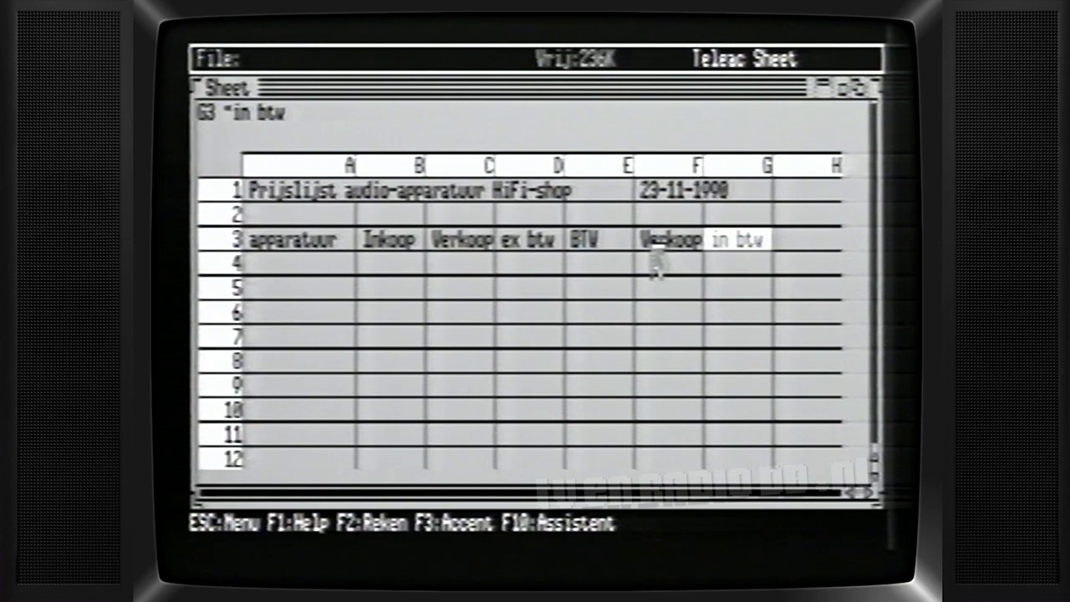
Replace the G3 heading 'in btw' with 'incl btw' so it runs into H3.
key("Return")
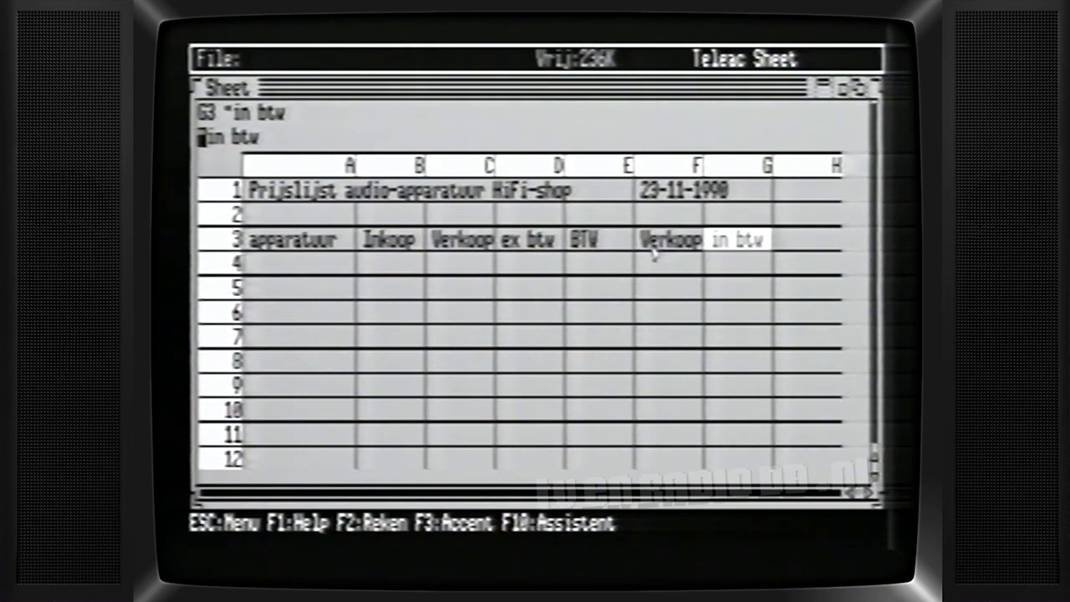
key("Delete")
key("Delete")
key("Delete")
key("Delete")
key("Delete")
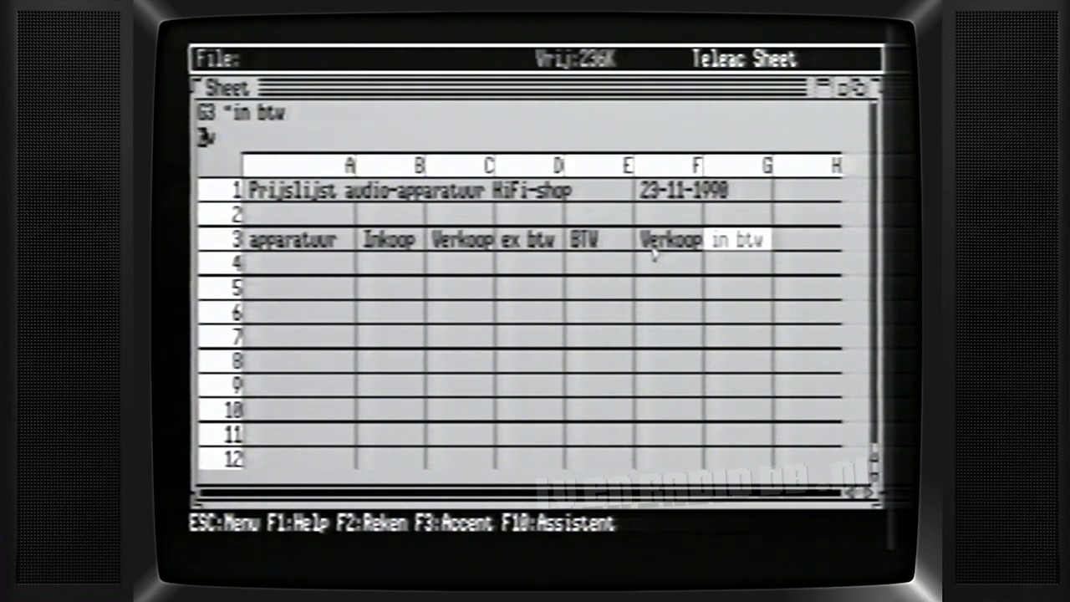
type("inc")
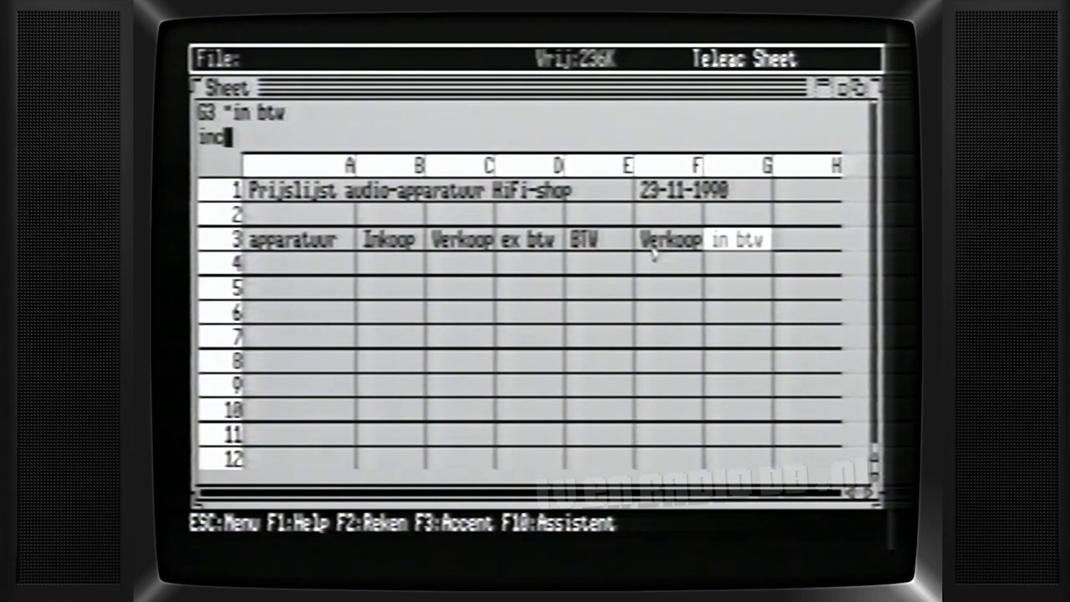
type("l btw")
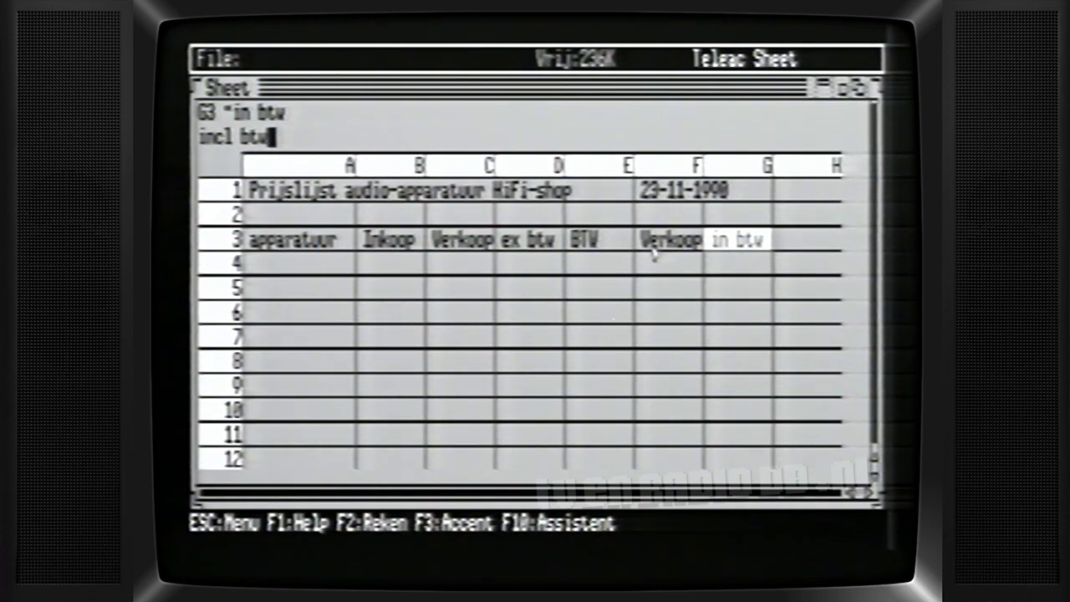
key("Return")
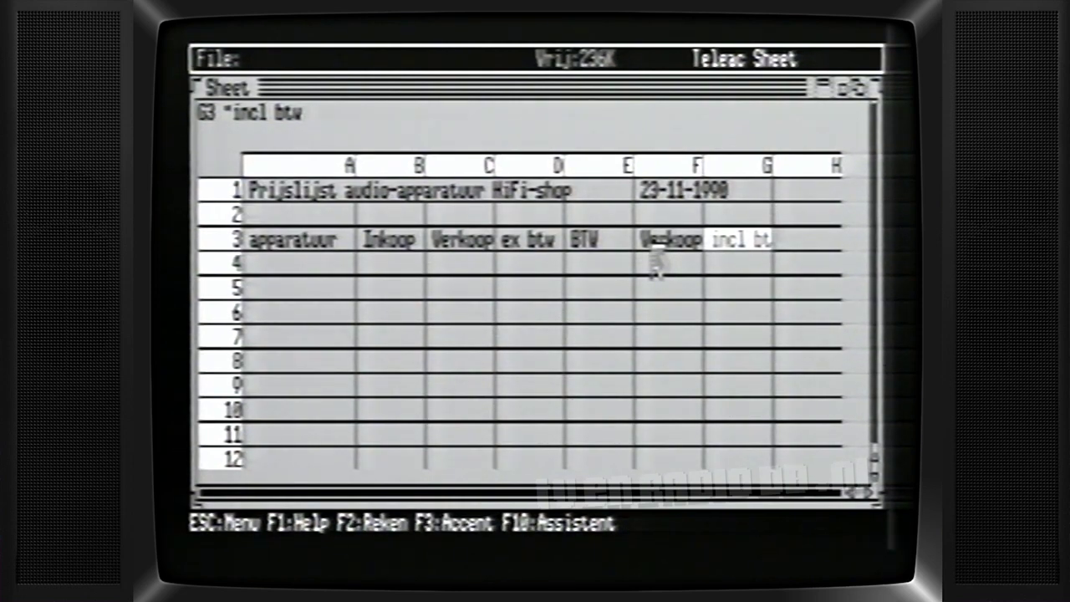
key("Right")
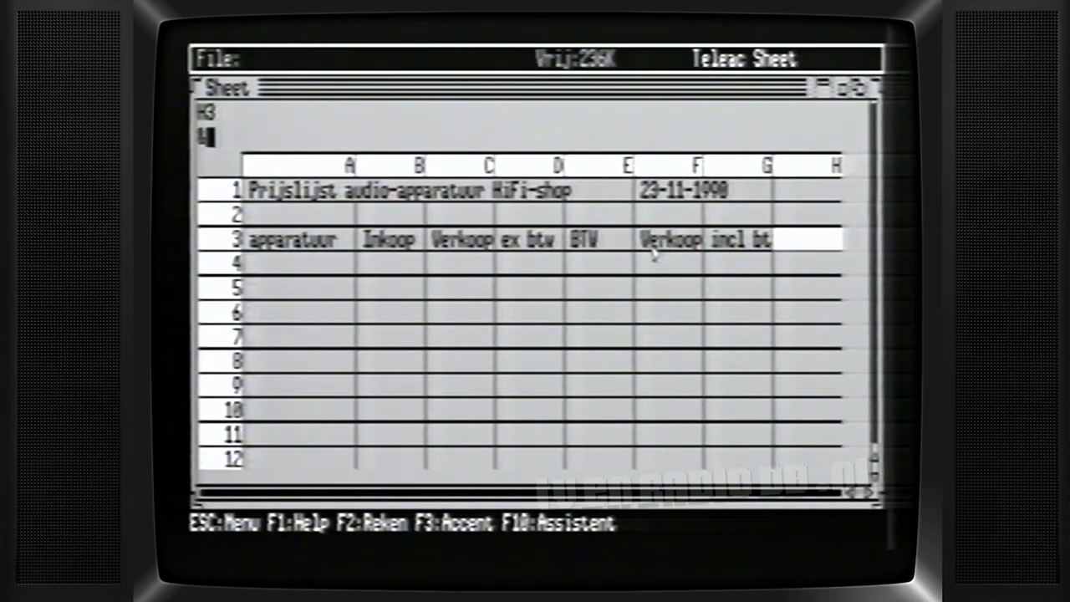
key("Return")
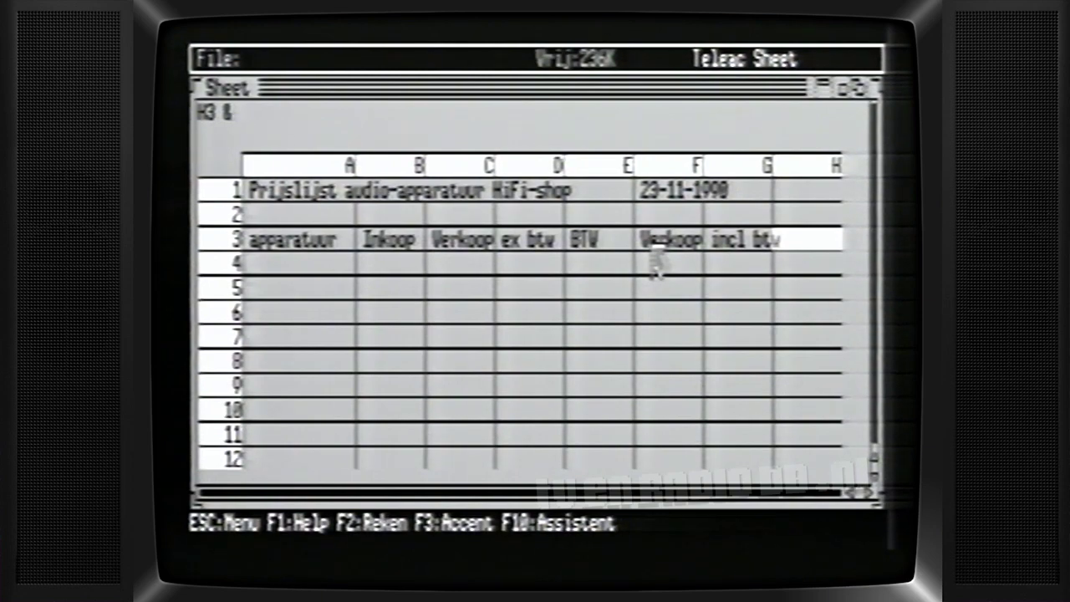
key("Down")
key("Left")
key("Left")
key("Left")
key("Left")
key("Left")
key("Left")
key("Left")
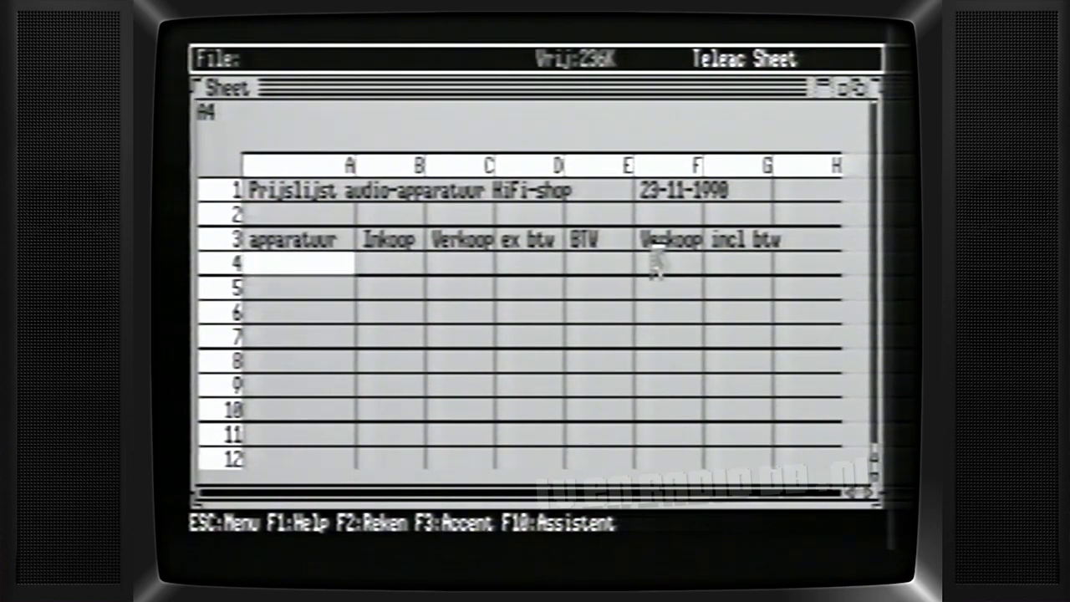
Enter the items Versterker 1, Versterker 2 and Versterker 3 in A5–A7.
key("Down")
type("Ver")
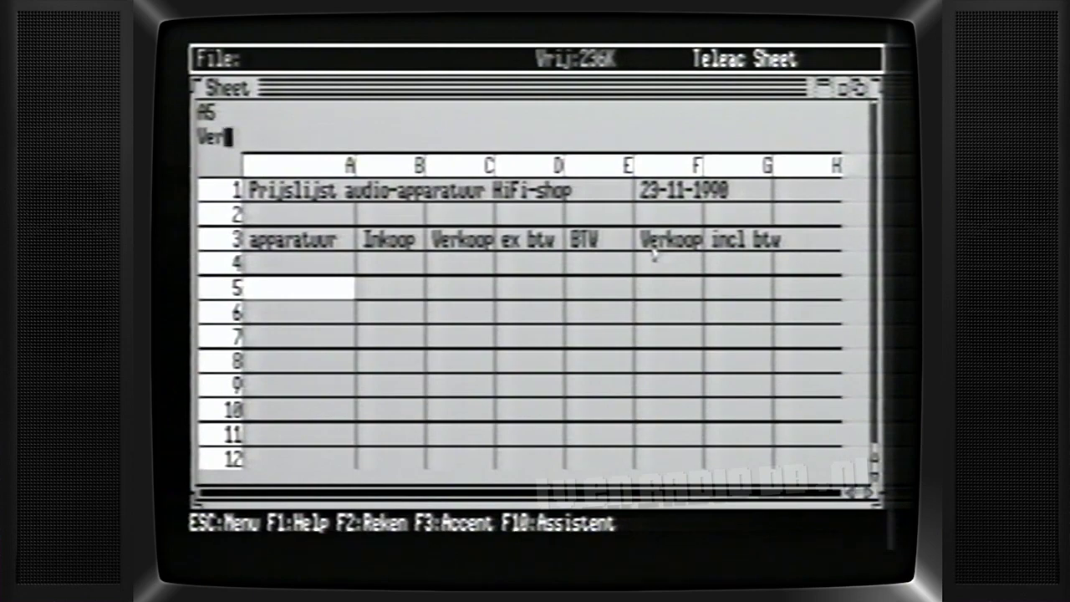
type("stenker")
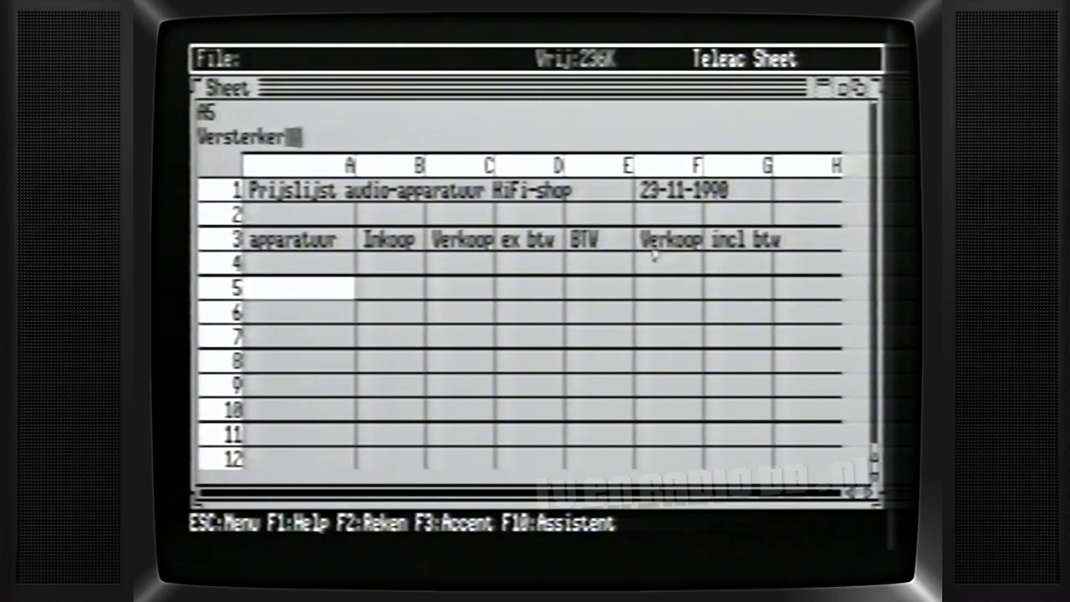
type(" 1")
key("Return")
key("Down")
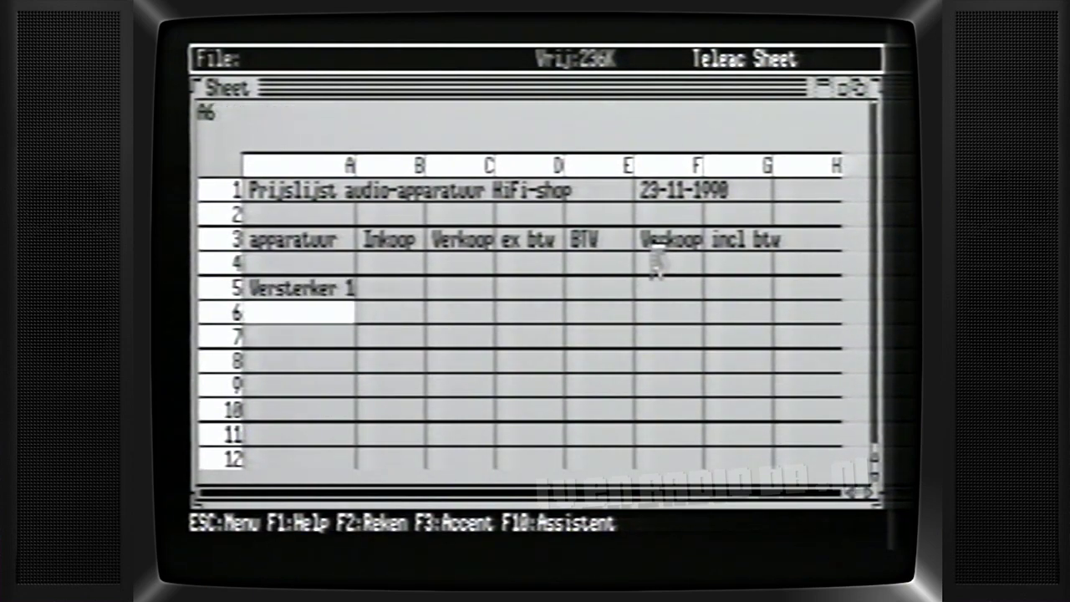
type("Versterker")
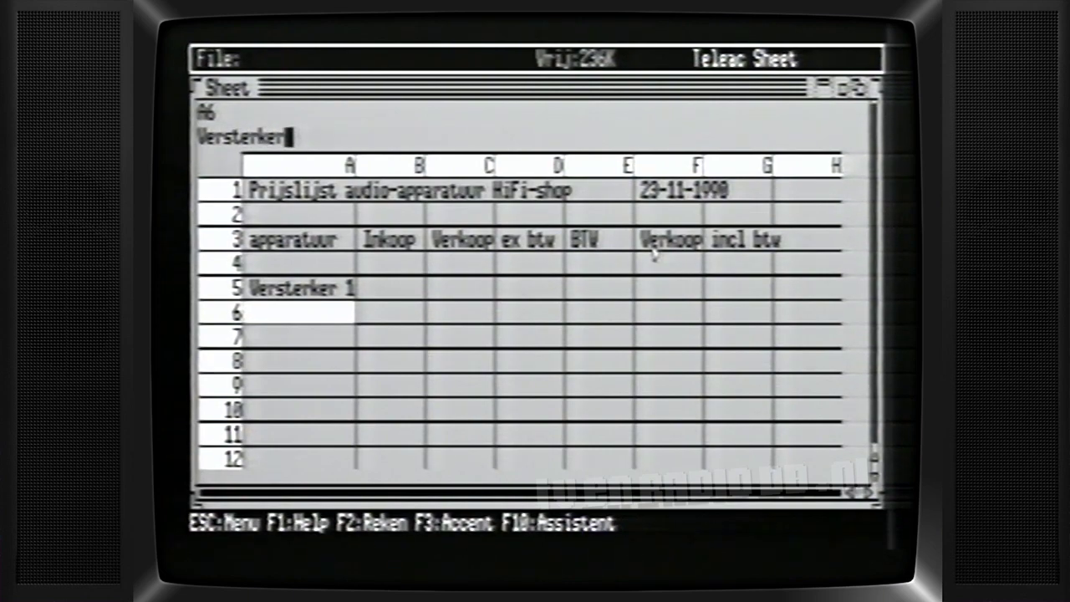
type(" 2")
key("Return")
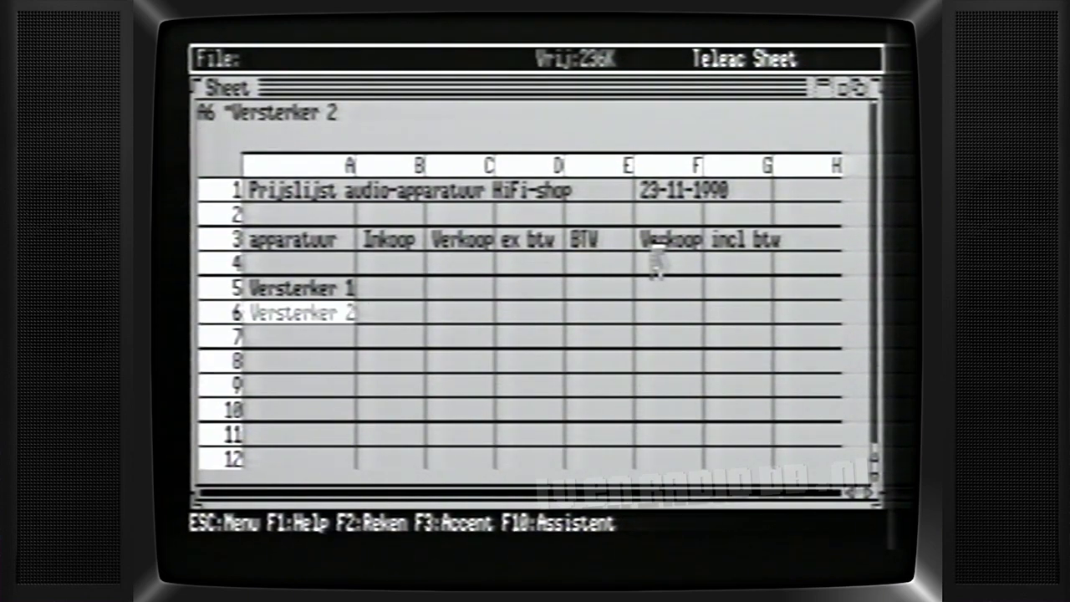
key("Down")
type("Ver")
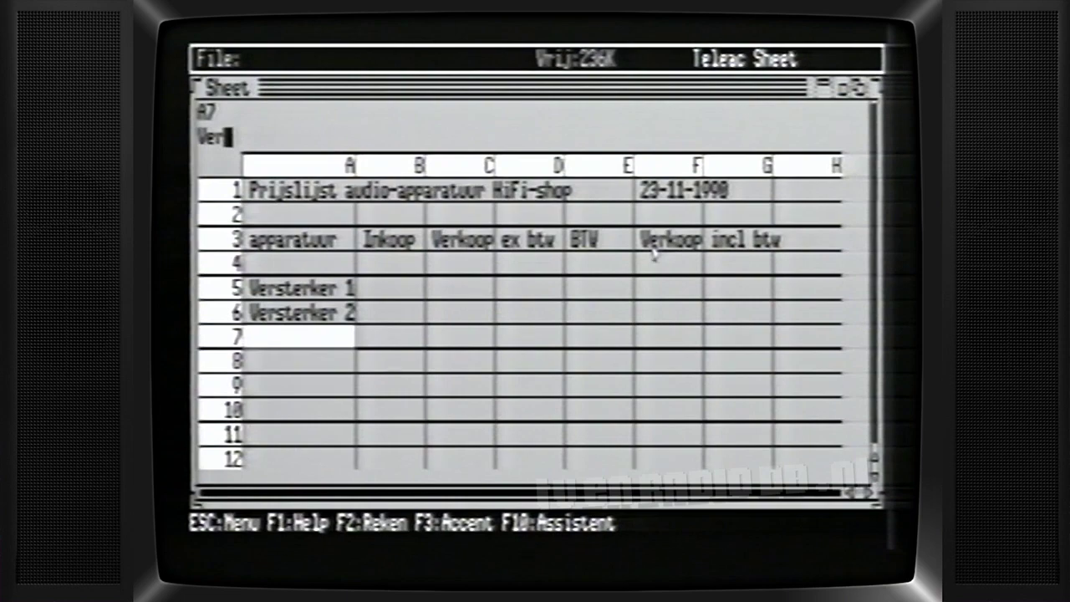
type("sterker")
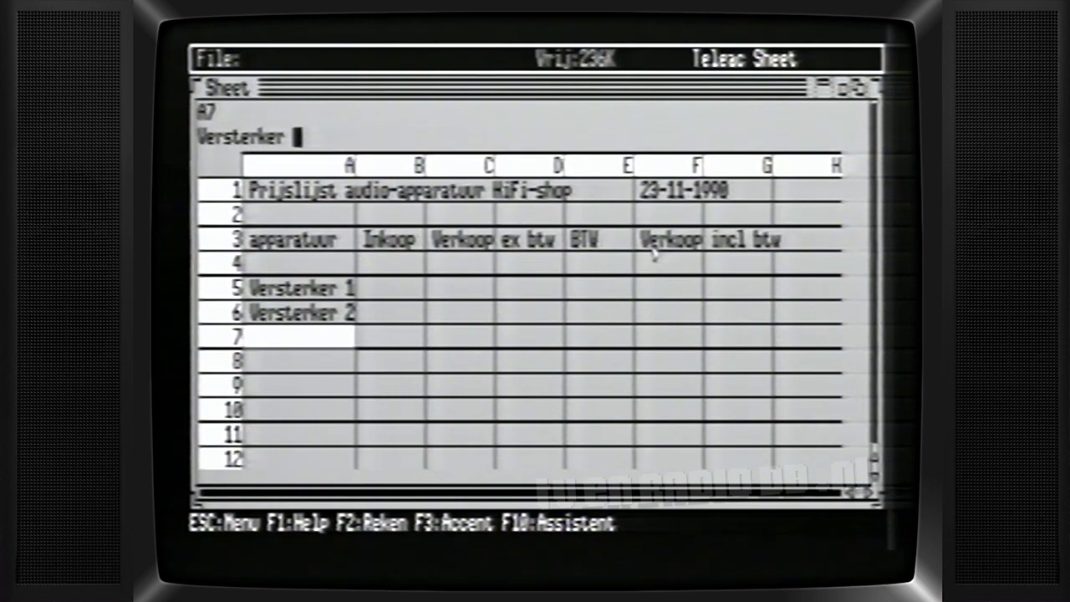
type(" 3")
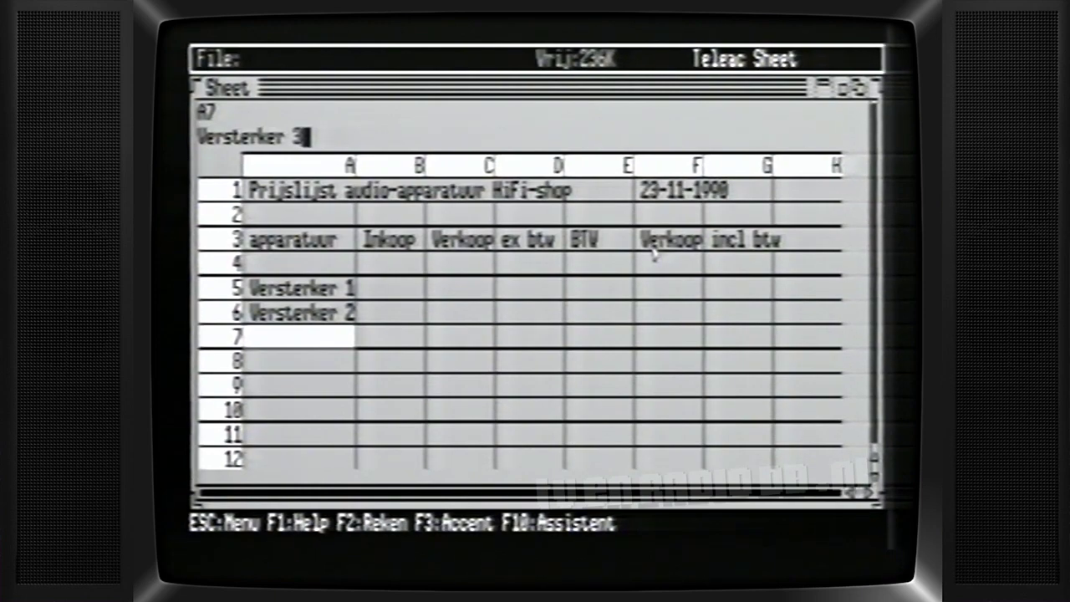
key("Return")
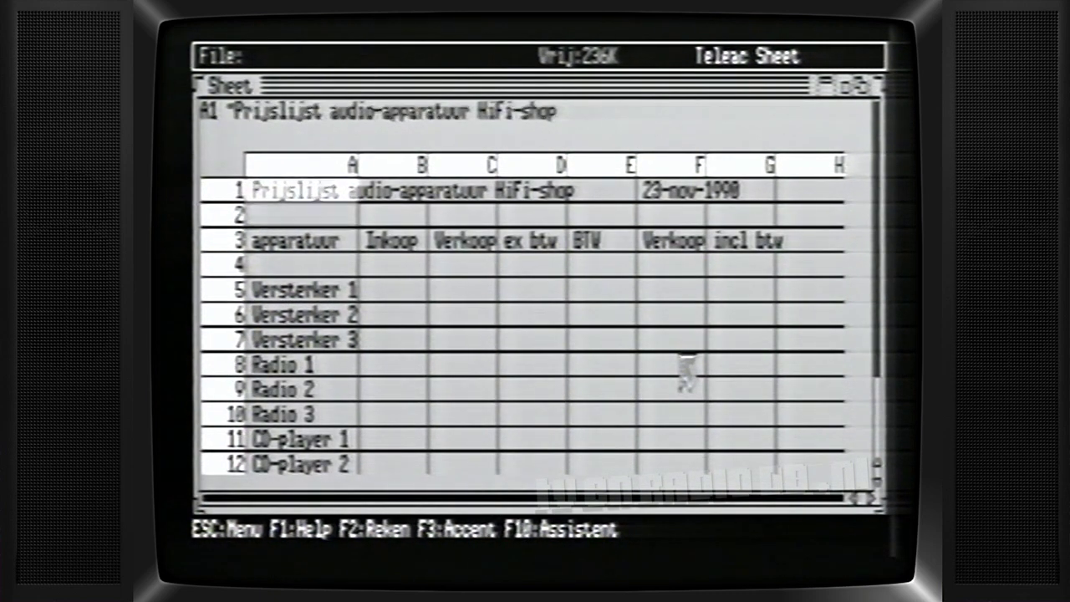
Enter the Versterker purchase prices 350, 45 and 495.95 in B5–B7.
key("Down")
key("Down")
key("Down")
key("Down")
key("Right")
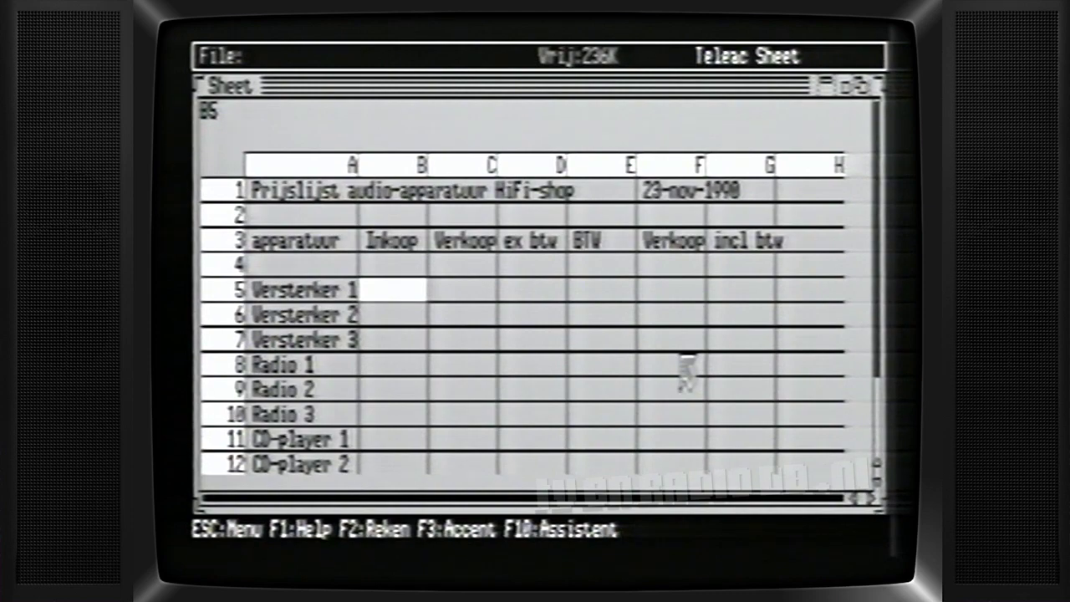
type("350")
key("Return")
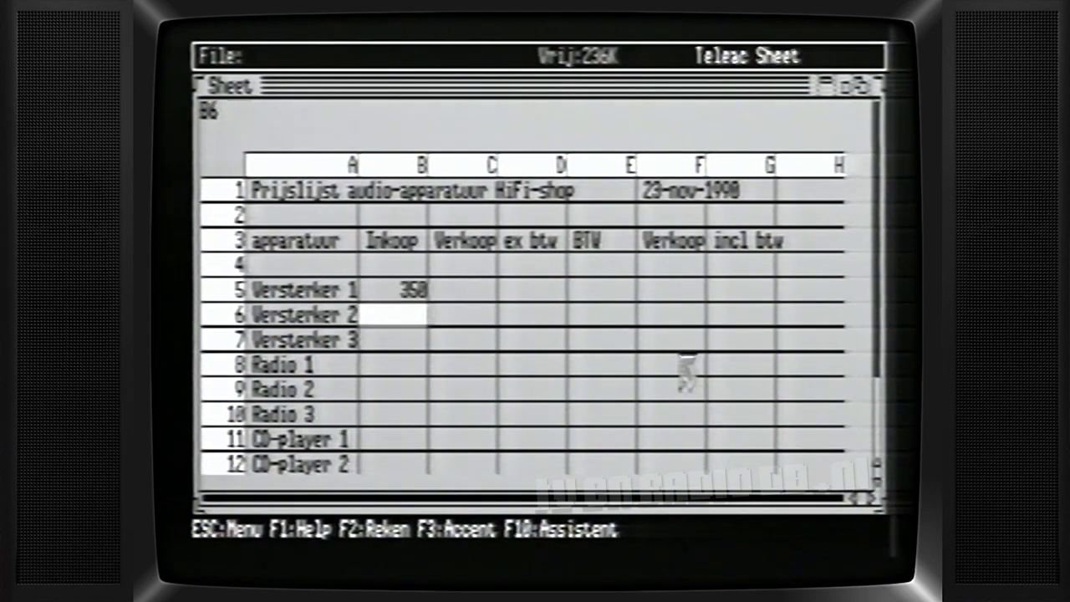
type("450")
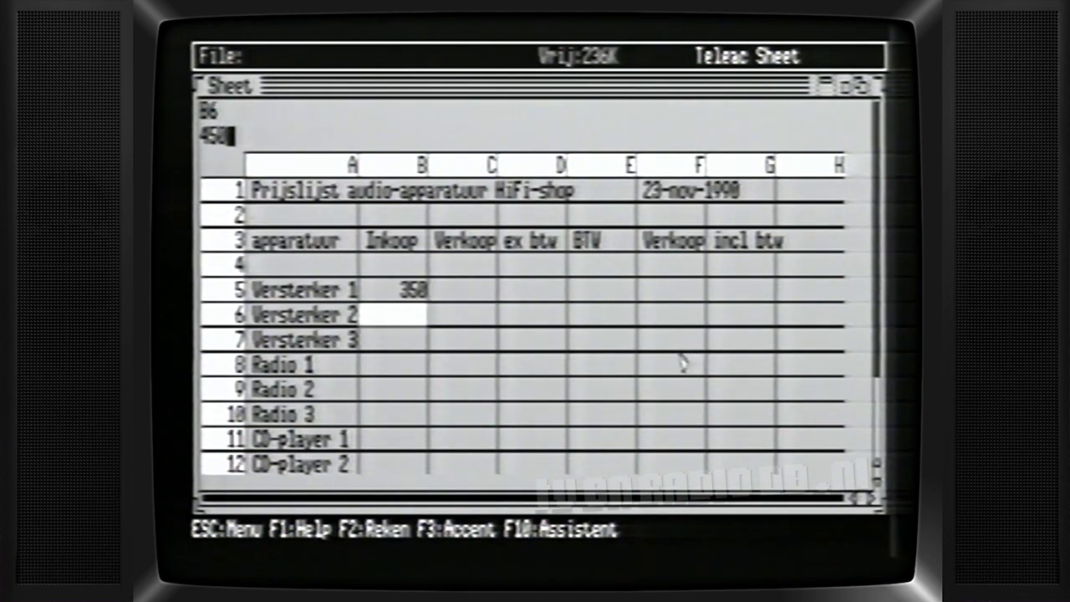
key("Return")
type("4")
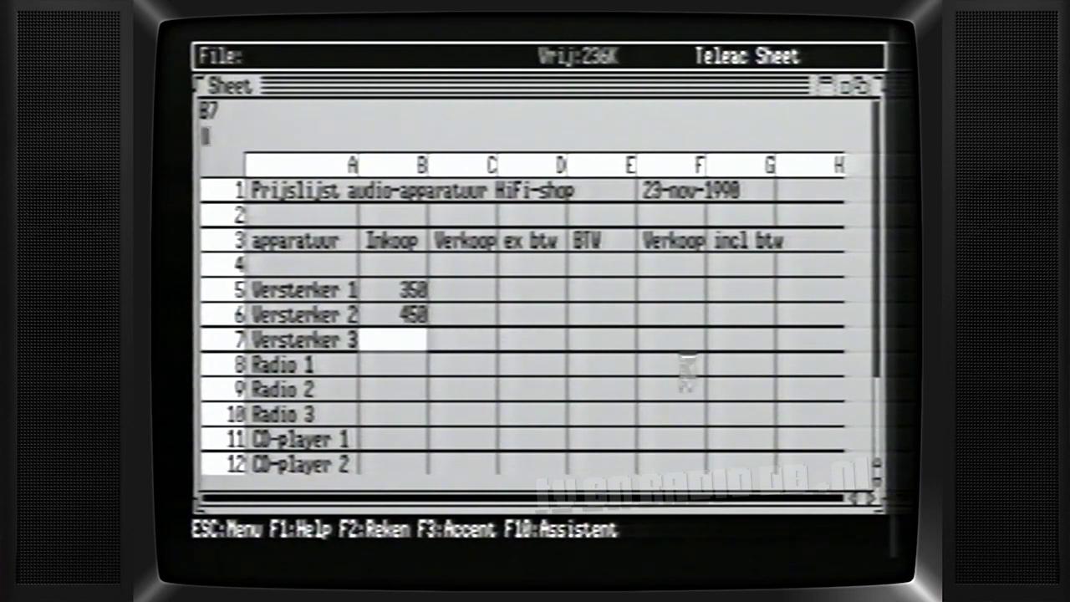
type("95.95")
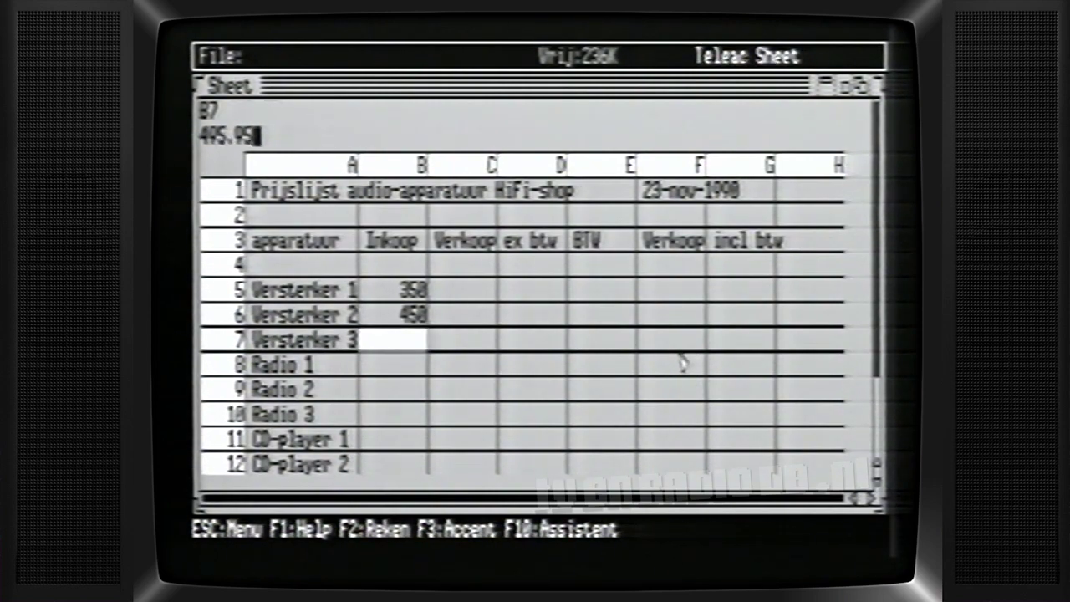
key("Return")
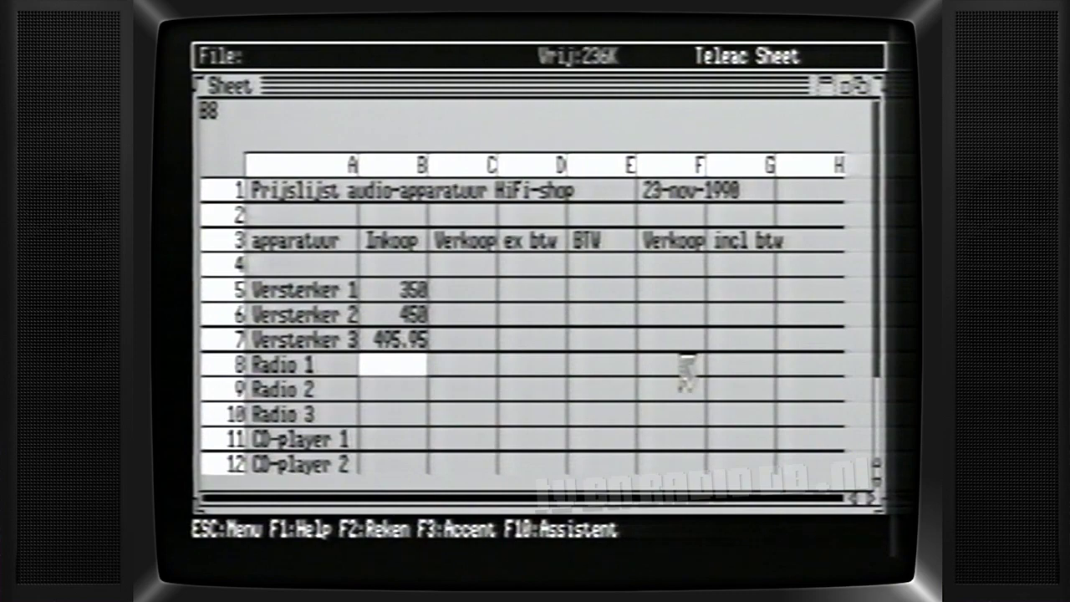
Enter Radio 1–3 prices 249.95, 300, 350 and CD-player 1–3 prices 500, 600, 700.
type("249.")
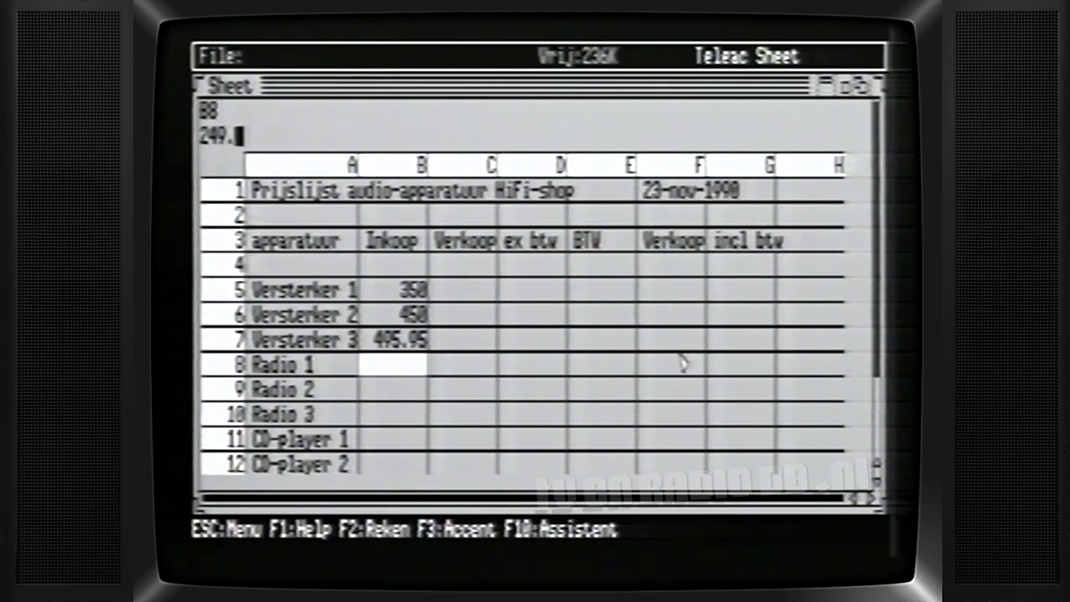
type("95")
key("Return")
type("3")
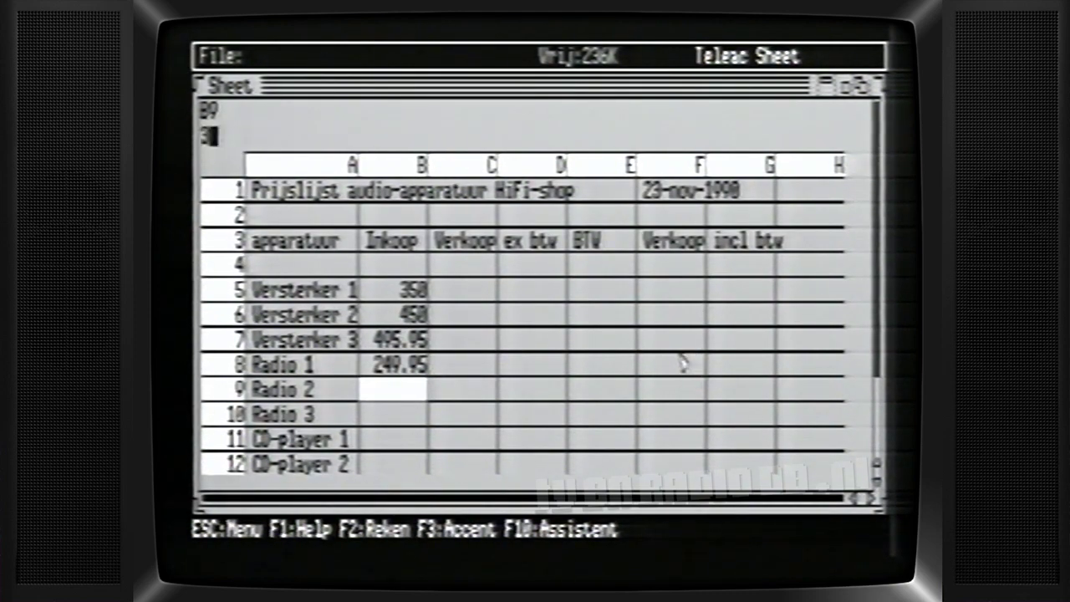
type("00")
key("Return")
type("350")
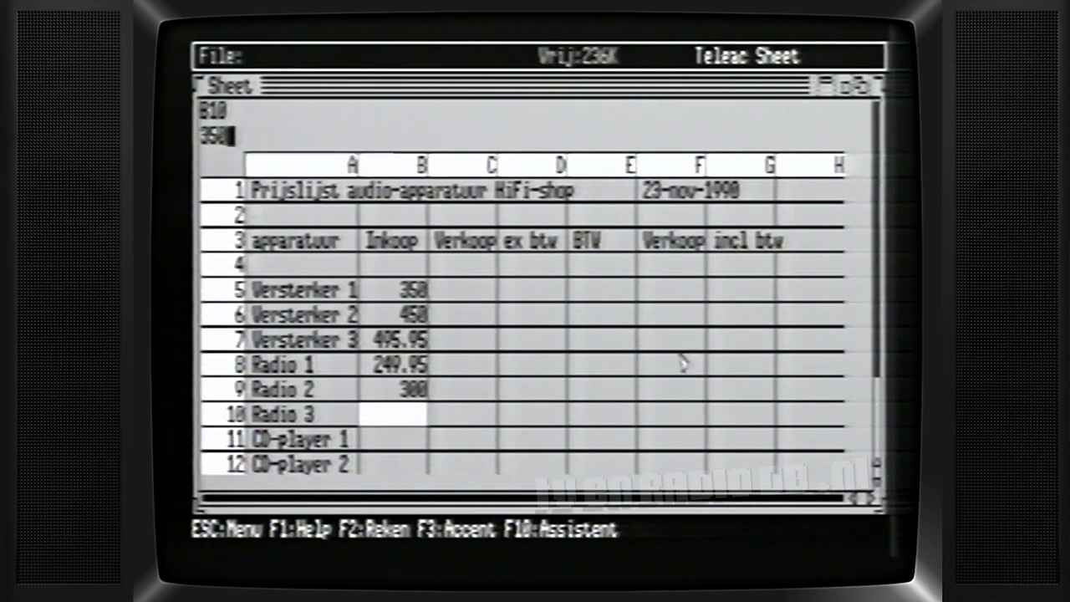
key("Return")
type("50")
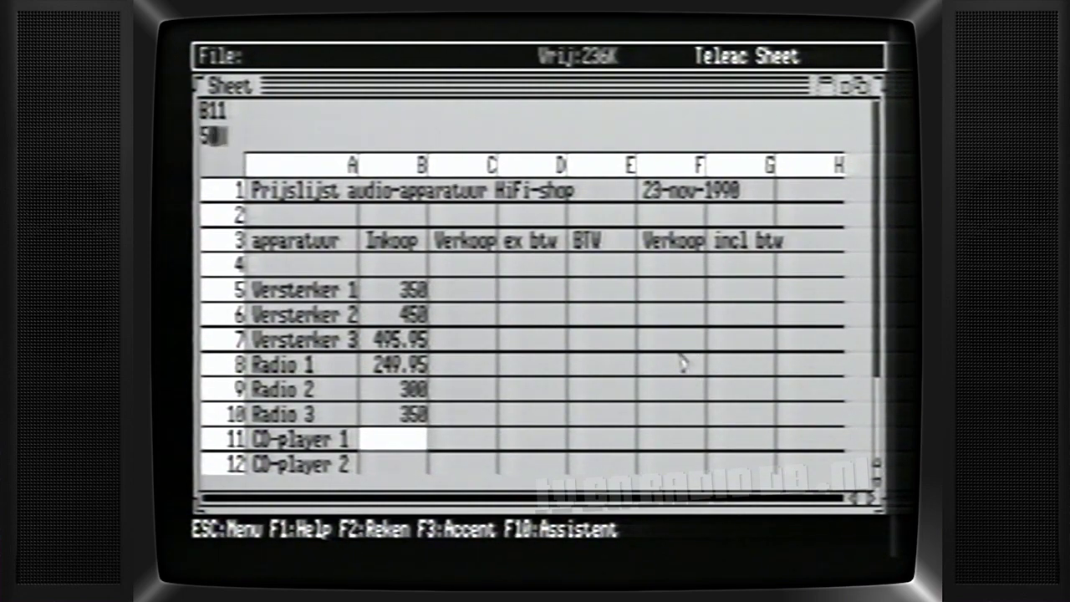
type("0")
key("Return")
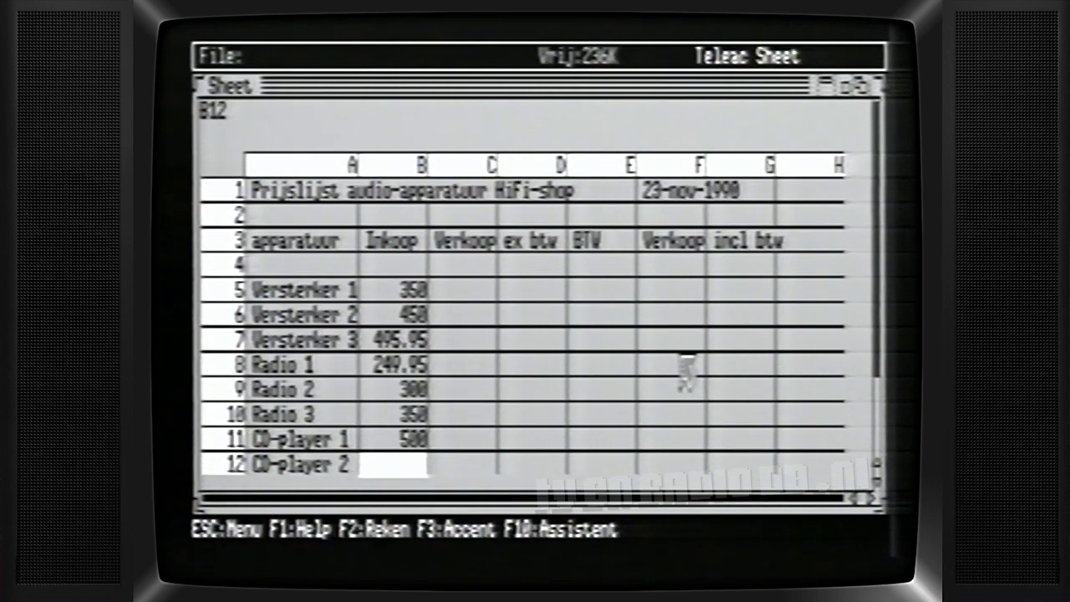
type("600")
key("Return")
type("70")
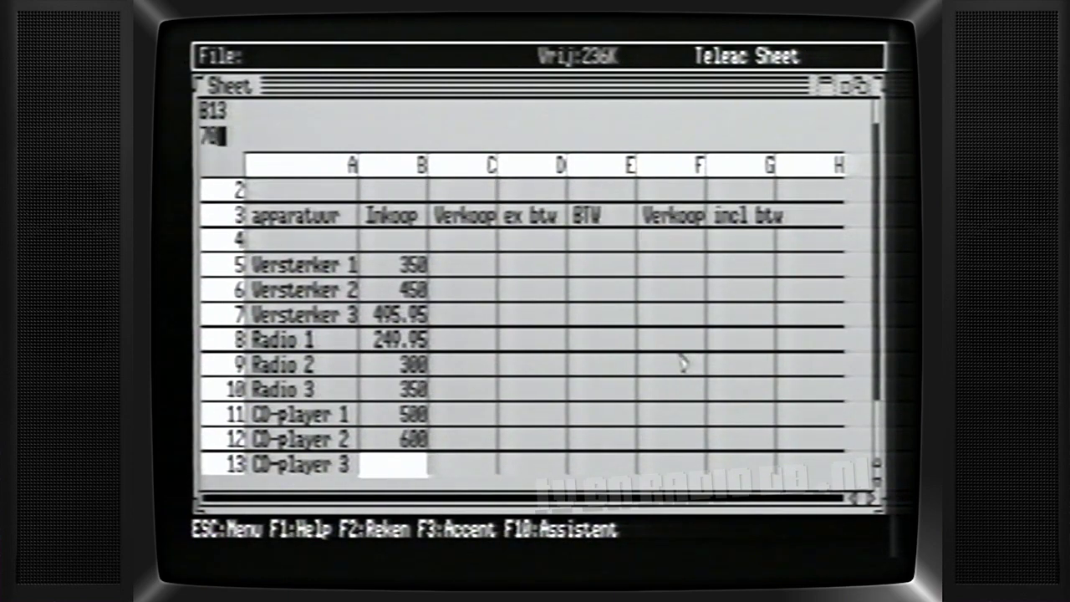
type("0")
key("Return")
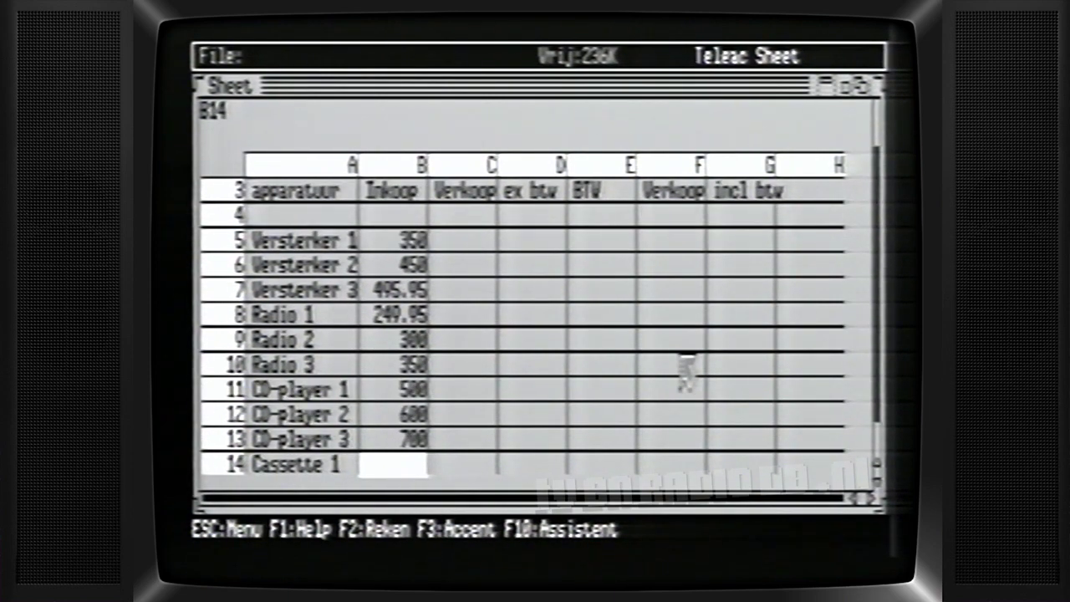
Enter the Cassette 1–3 purchase prices 199.50, 250 and 300.
type("199.50")
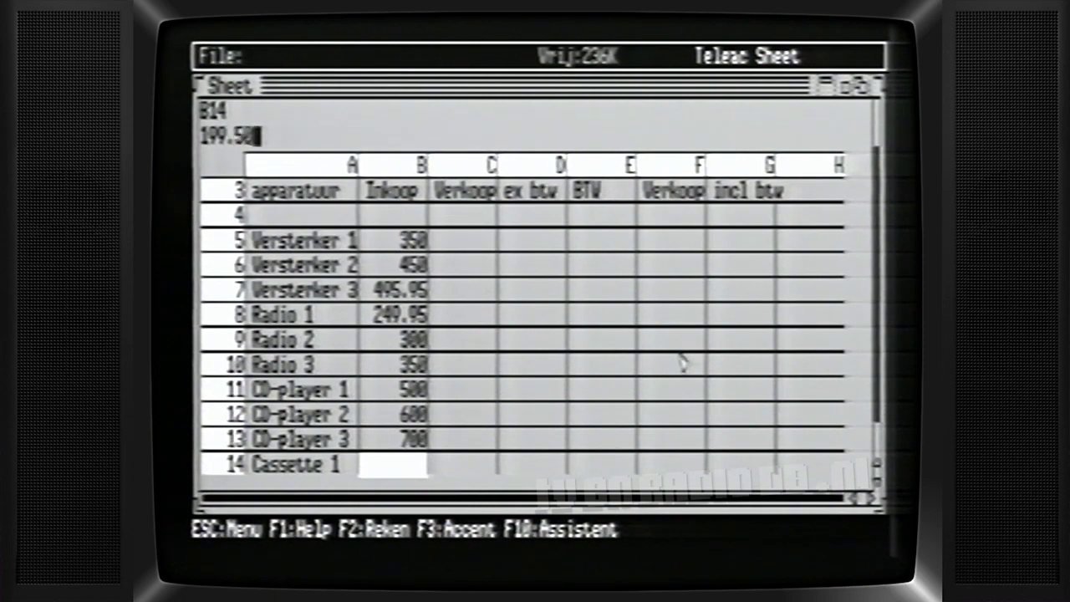
key("Return")
type("2")
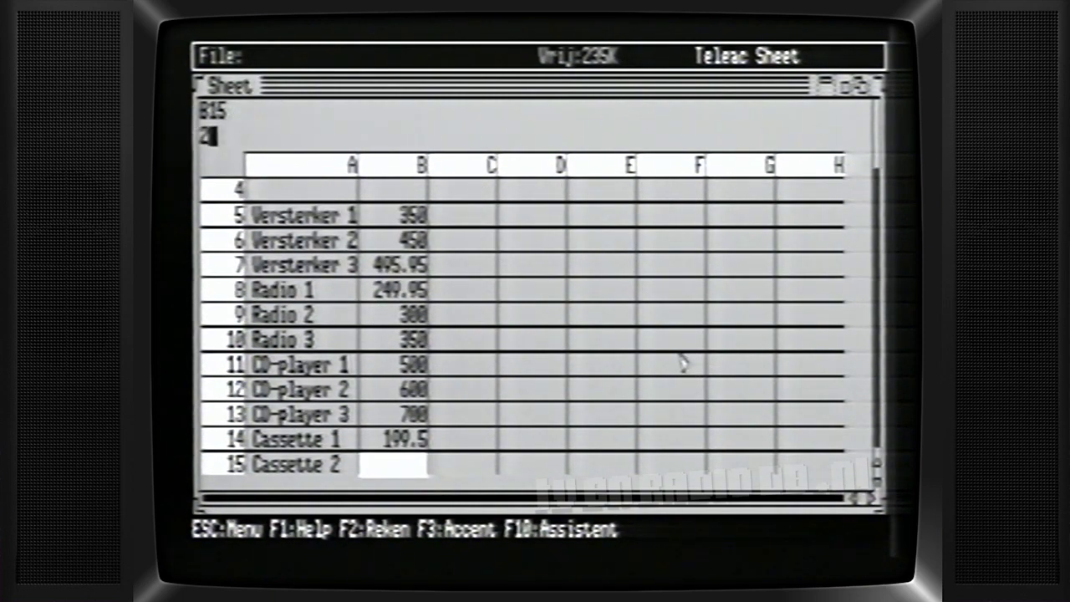
type("50")
key("Return")
type("30")
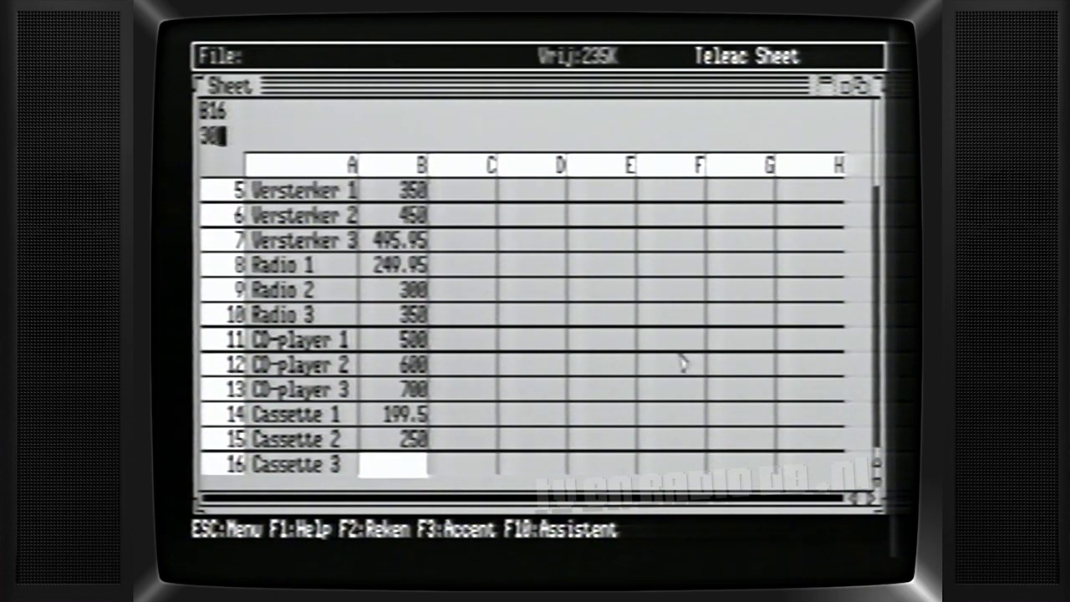
type("0")
key("Return")
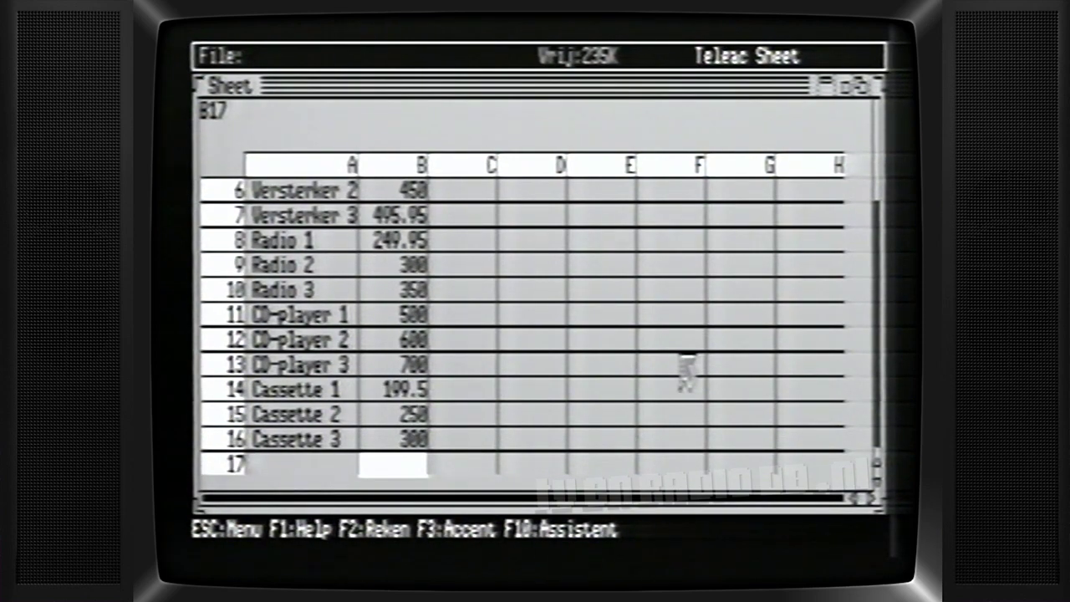
key("Up")
key("Up")
key("Up")
key("Up")
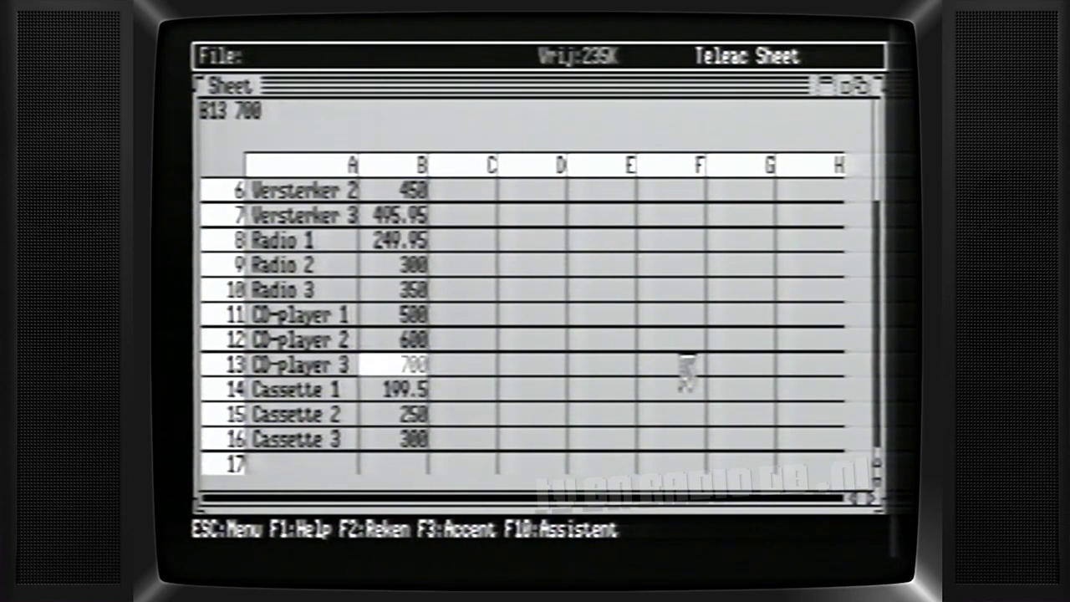
key("Up")
key("Up")
key("Up")
key("Up")
key("Up")
key("Up")
key("Up")
key("Up")
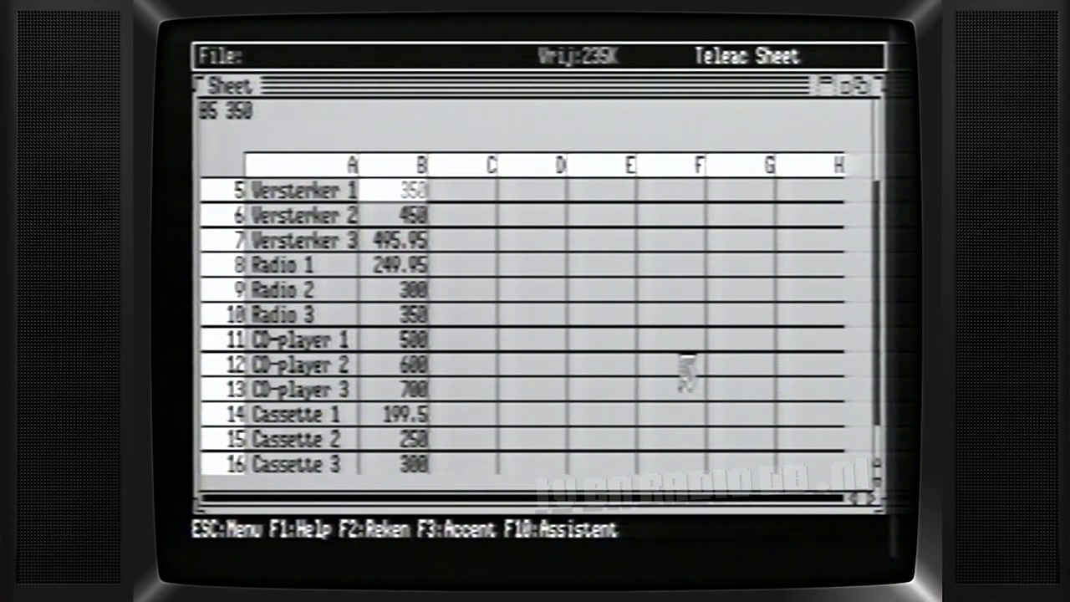
key("Up")
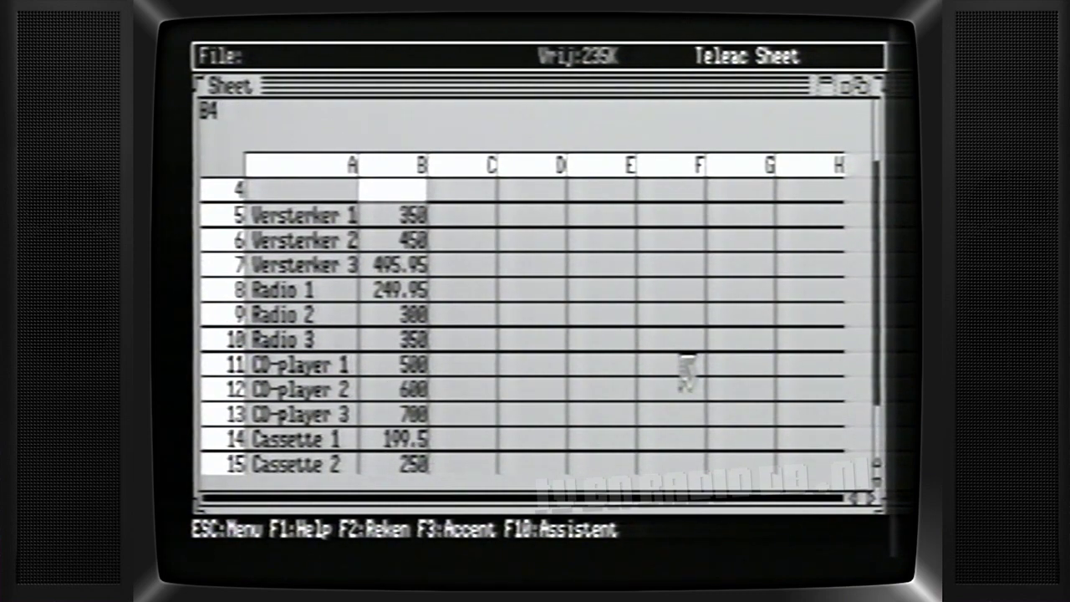
key("Down")
key("Down")
key("Down")
key("Down")
key("Down")
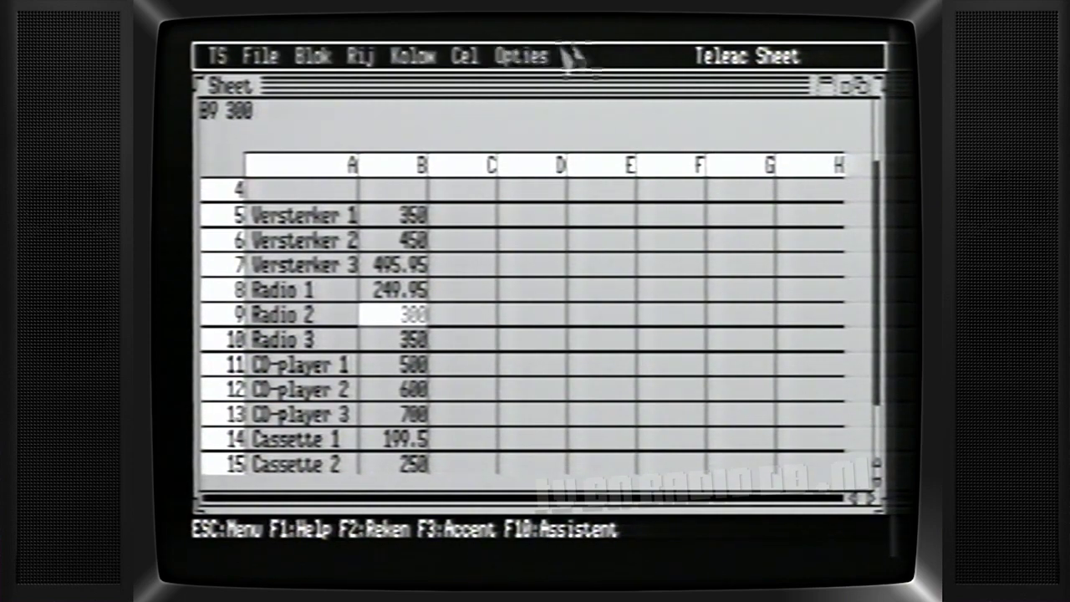
mouse_move(547, 56)
mouse_move(555, 106)
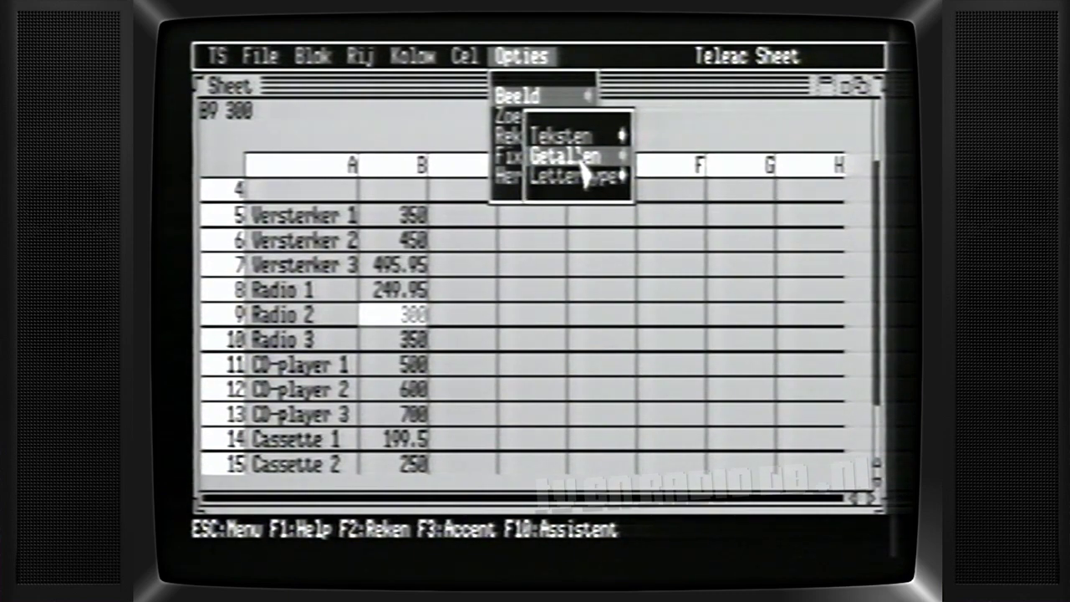
left_click(595, 139)
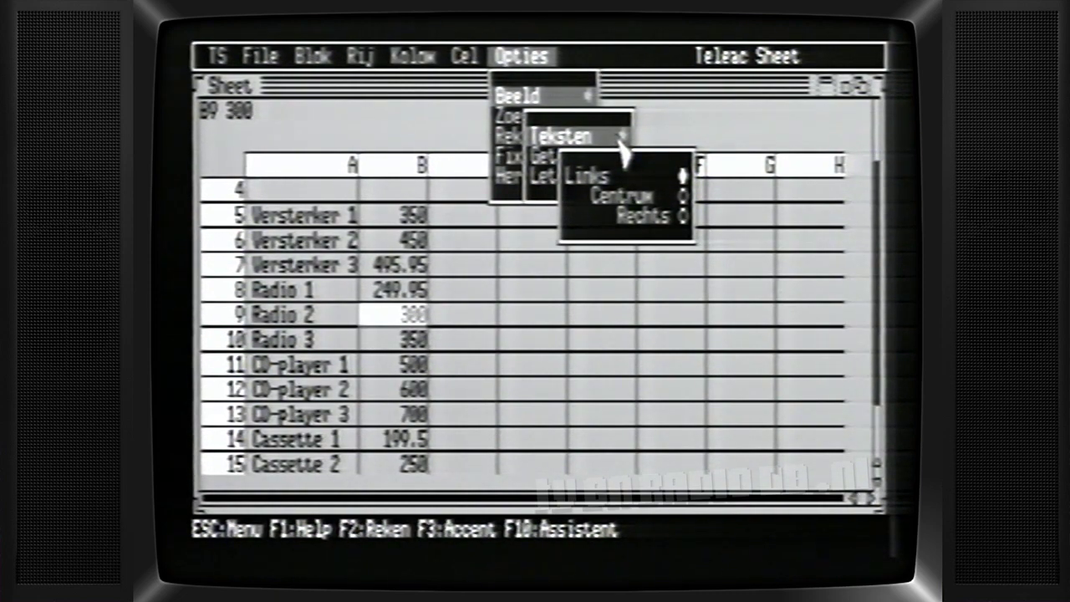
left_click(640, 198)
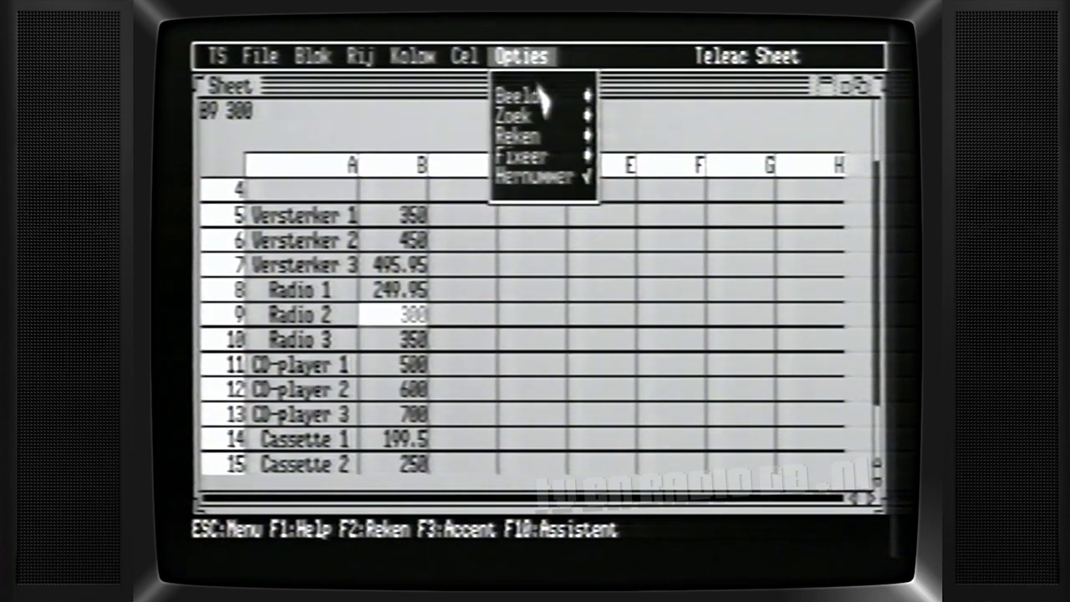
mouse_move(554, 134)
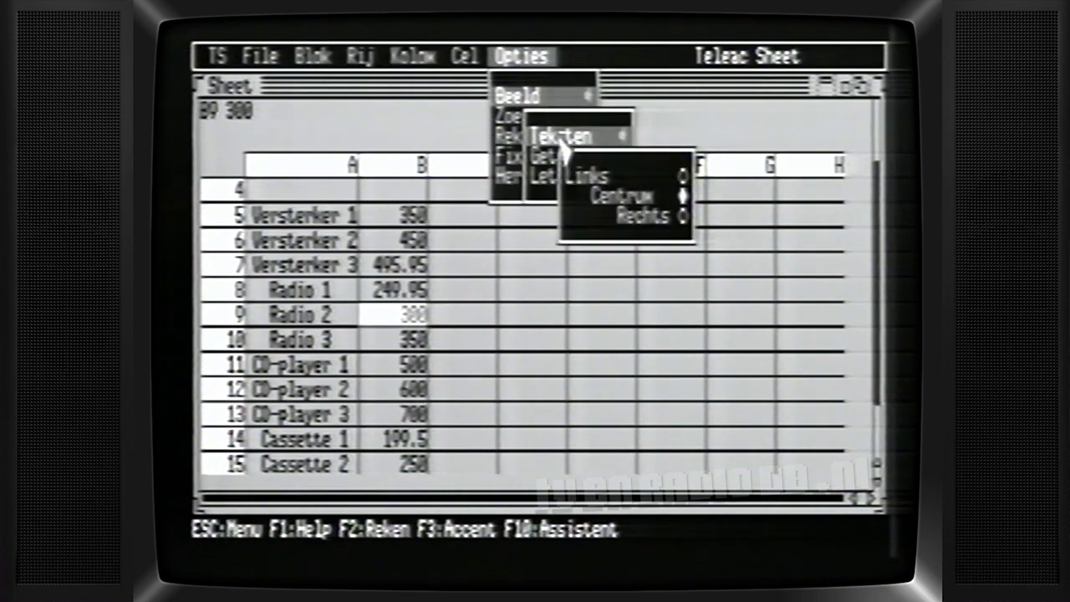
left_click(582, 190)
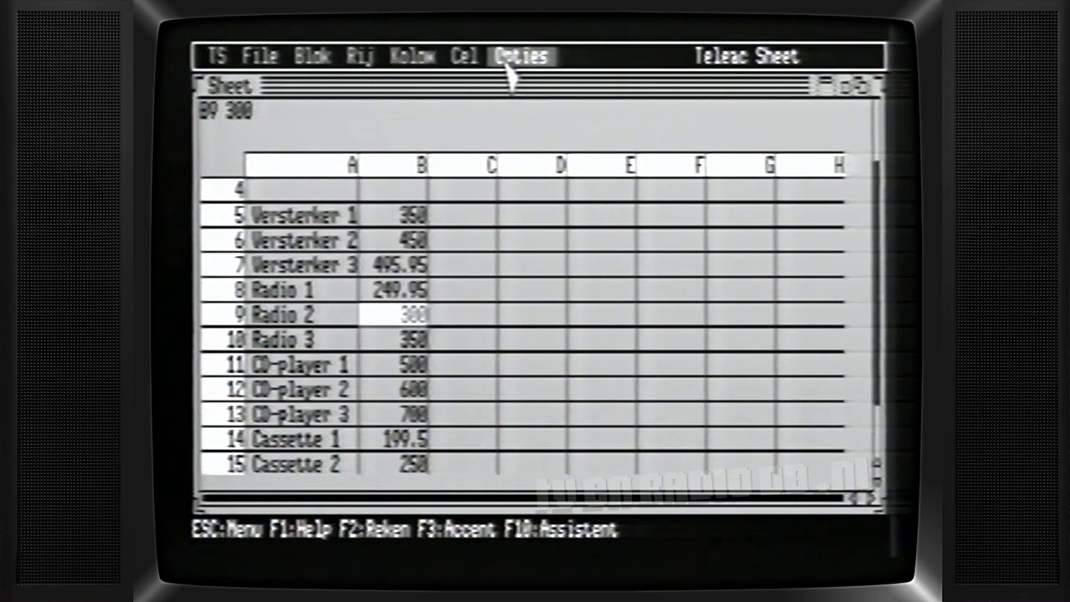
mouse_move(509, 60)
mouse_move(533, 101)
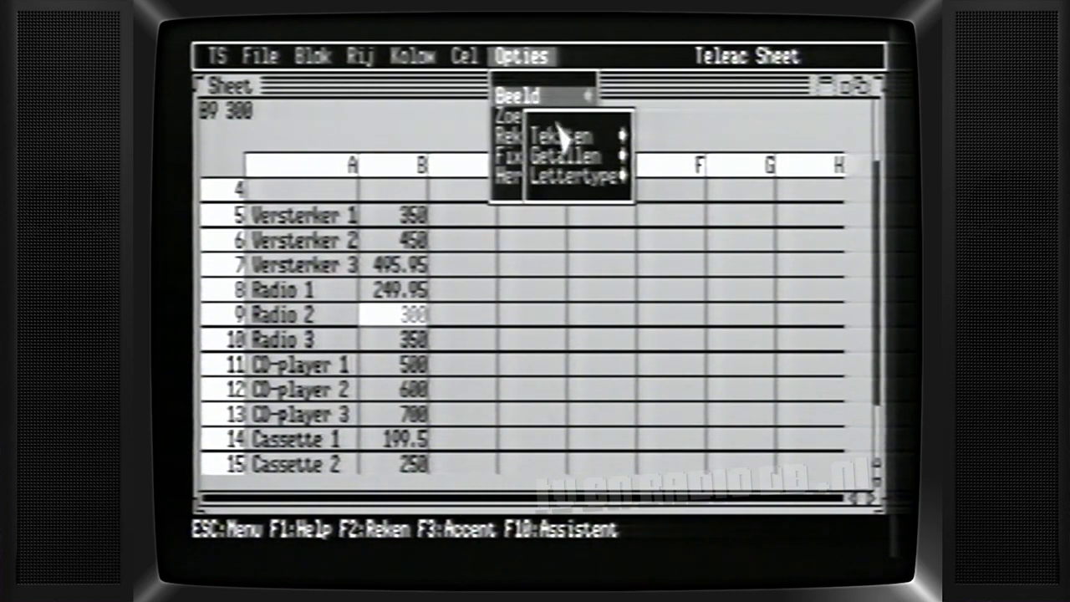
mouse_move(581, 179)
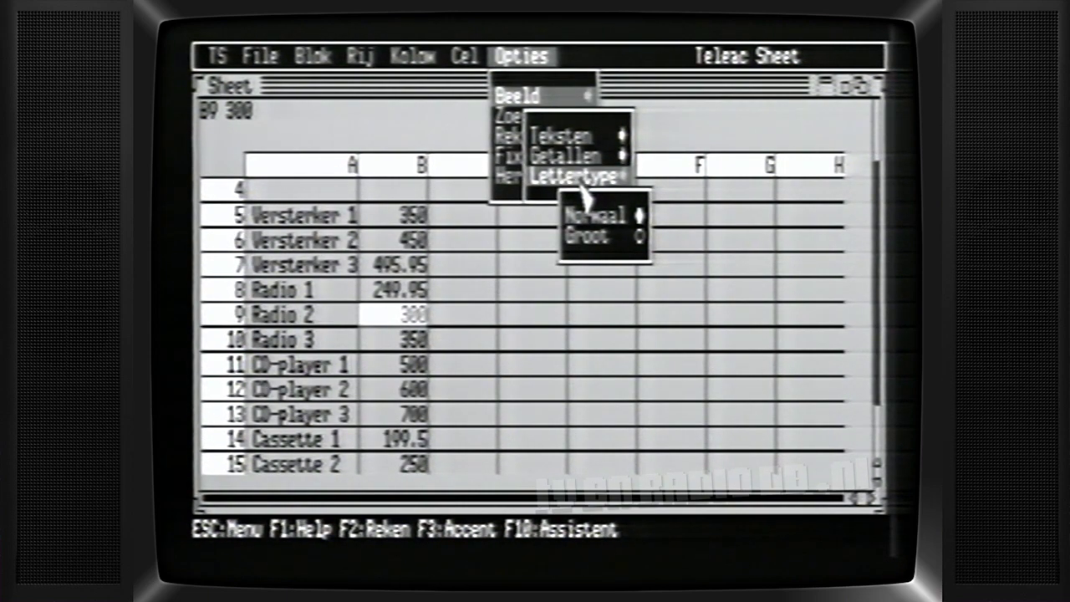
left_click(619, 238)
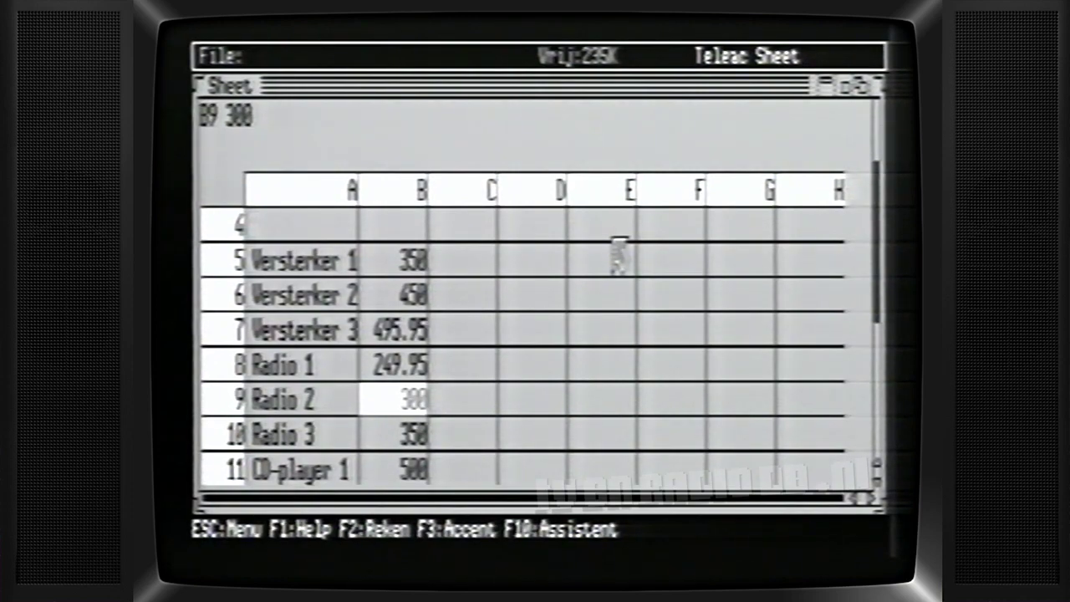
mouse_move(521, 56)
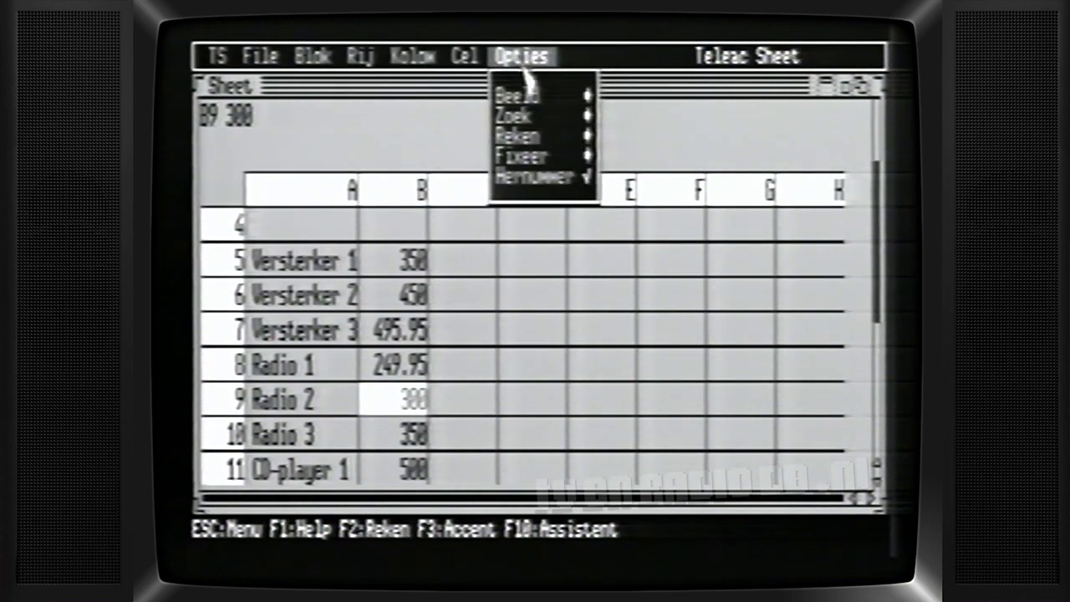
mouse_move(534, 102)
mouse_move(571, 179)
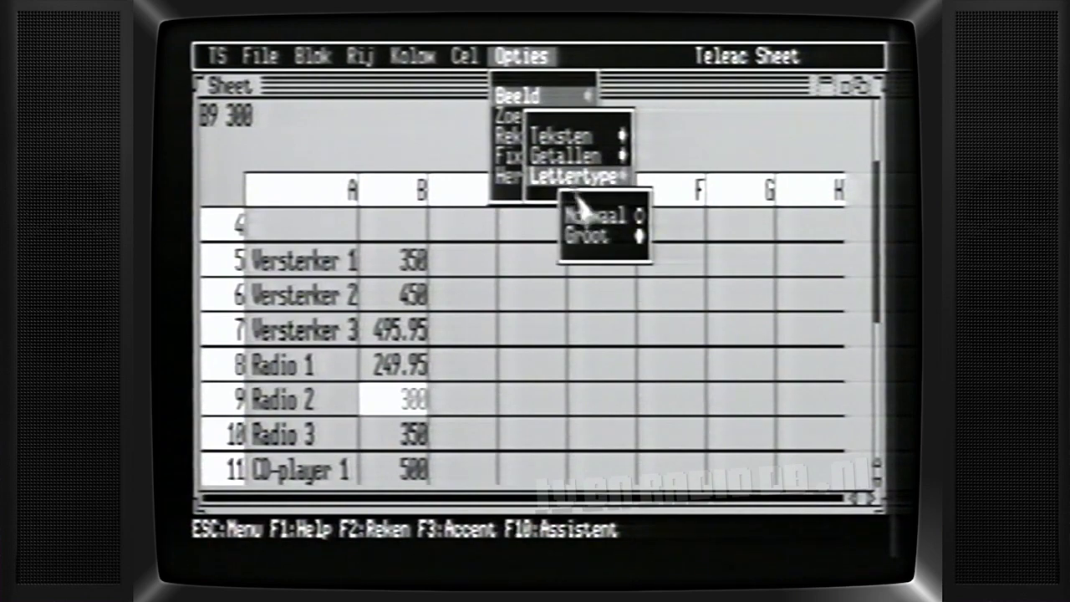
left_click(590, 214)
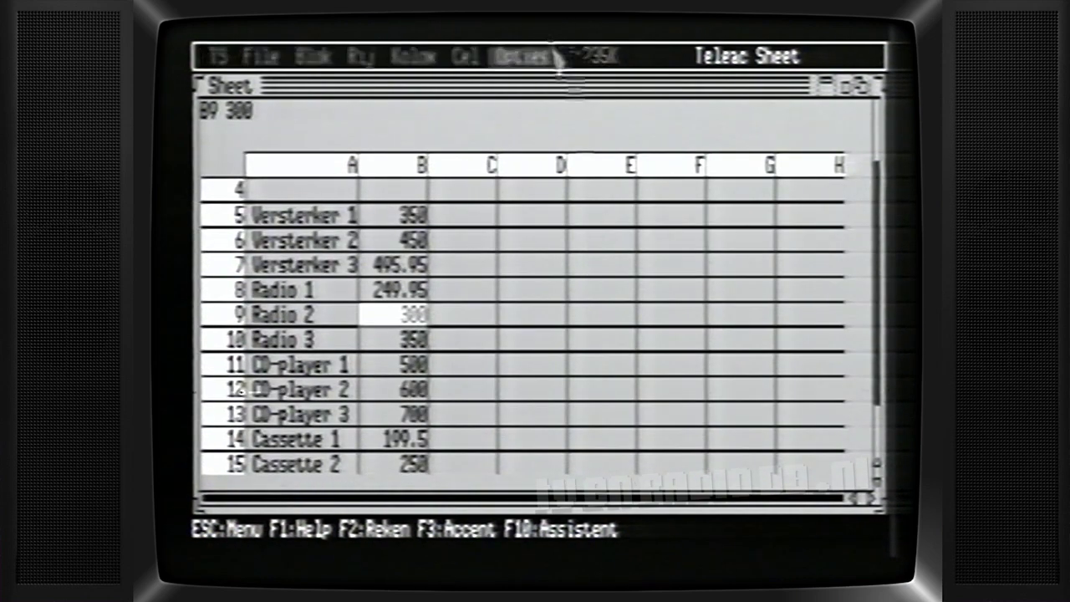
mouse_move(550, 52)
mouse_move(558, 99)
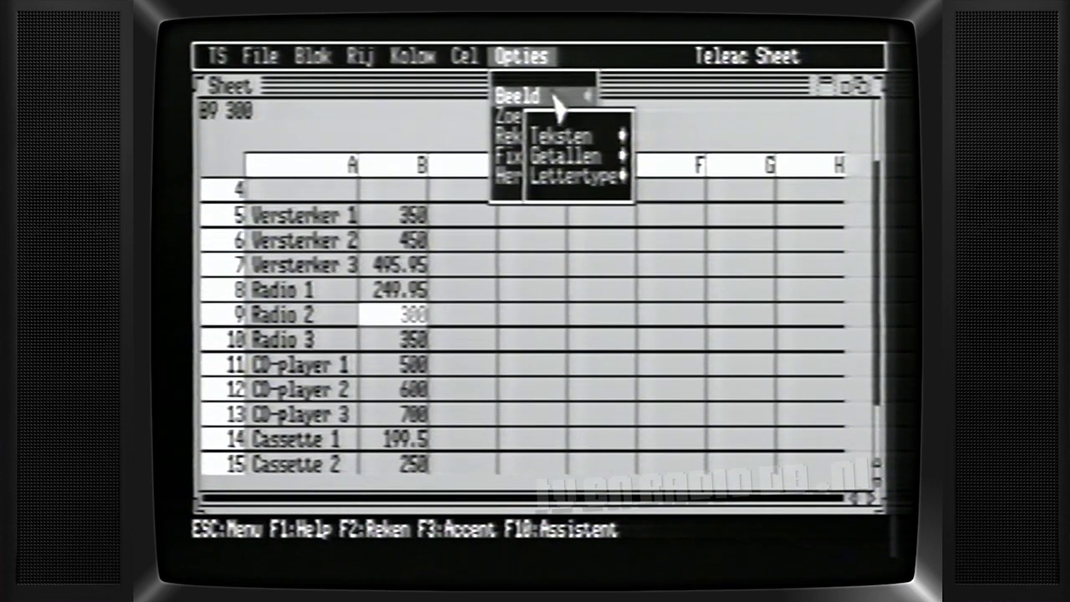
mouse_move(575, 157)
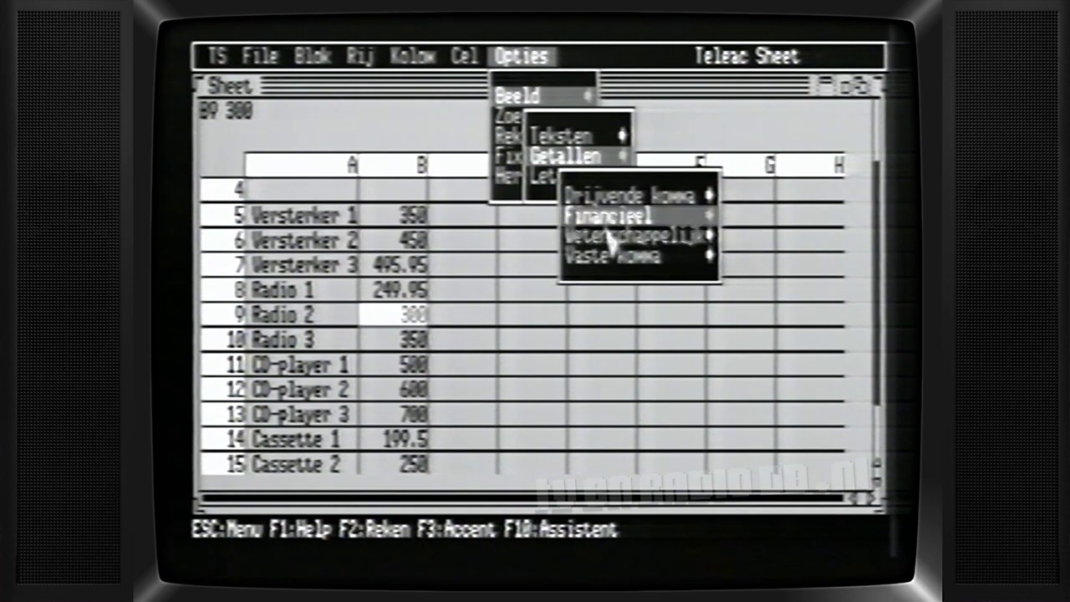
mouse_move(606, 224)
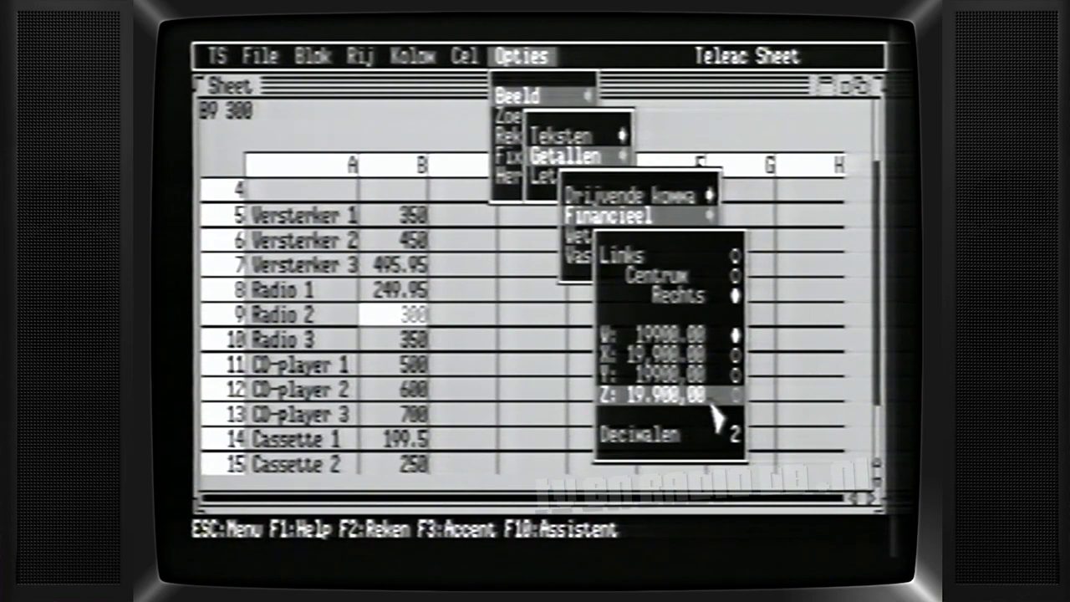
left_click(712, 401)
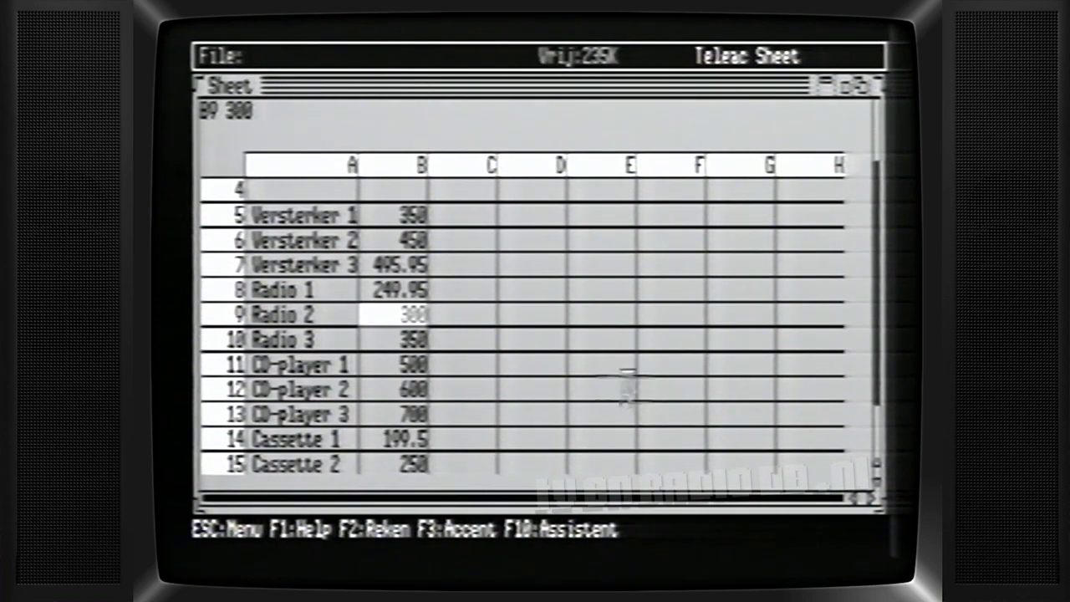
left_click(415, 210)
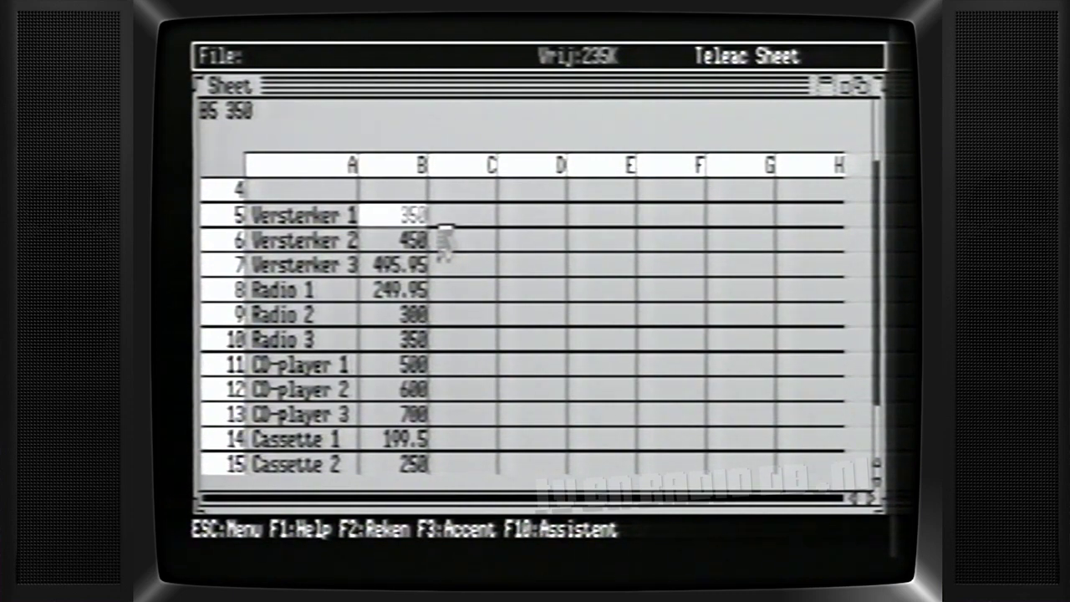
Apply the Financieel number format to B5 so it reads 350,00.
mouse_move(409, 71)
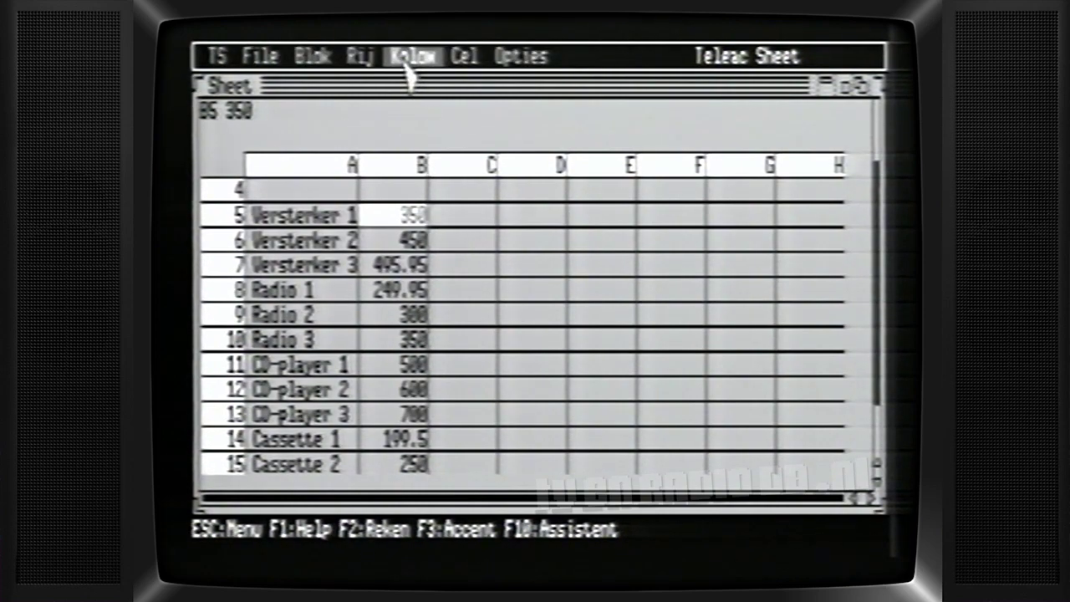
mouse_move(468, 76)
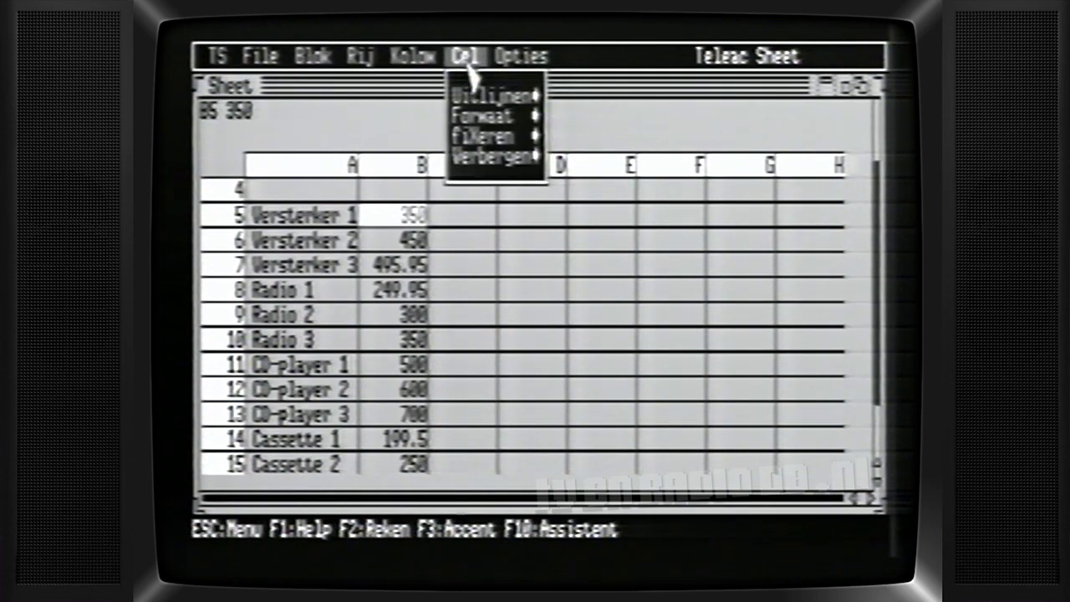
mouse_move(497, 134)
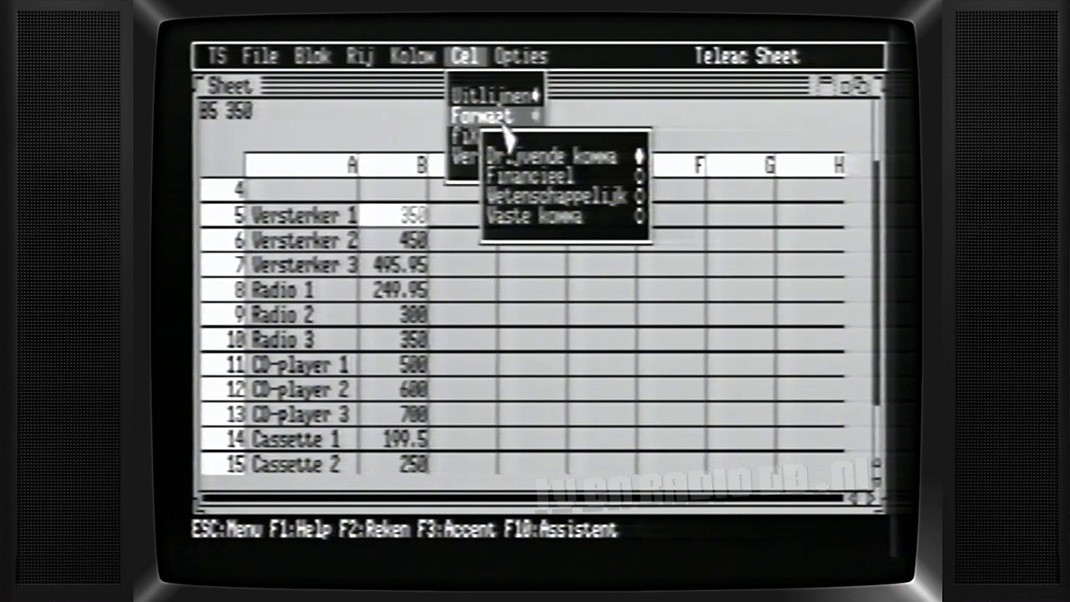
left_click(541, 179)
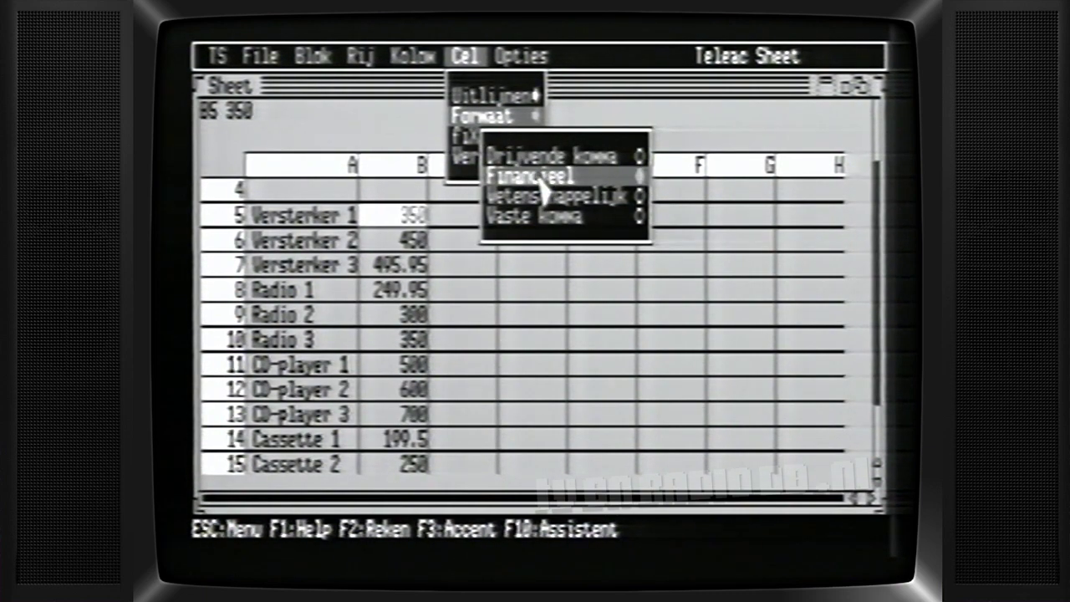
left_click(548, 290)
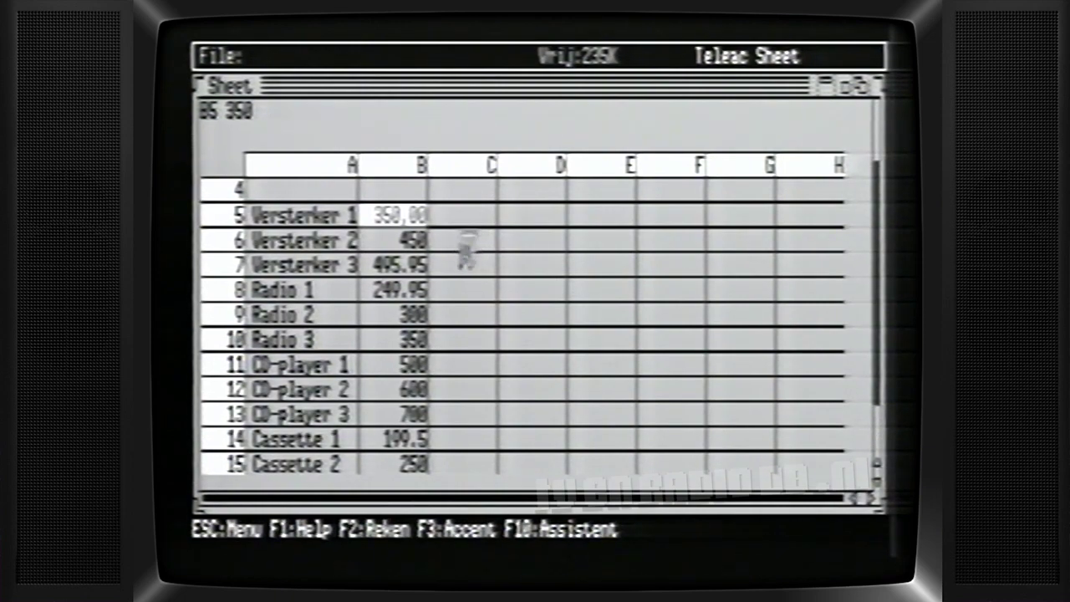
Start marking a block from B6 down column B with Blok > Markeer.
left_click(424, 241)
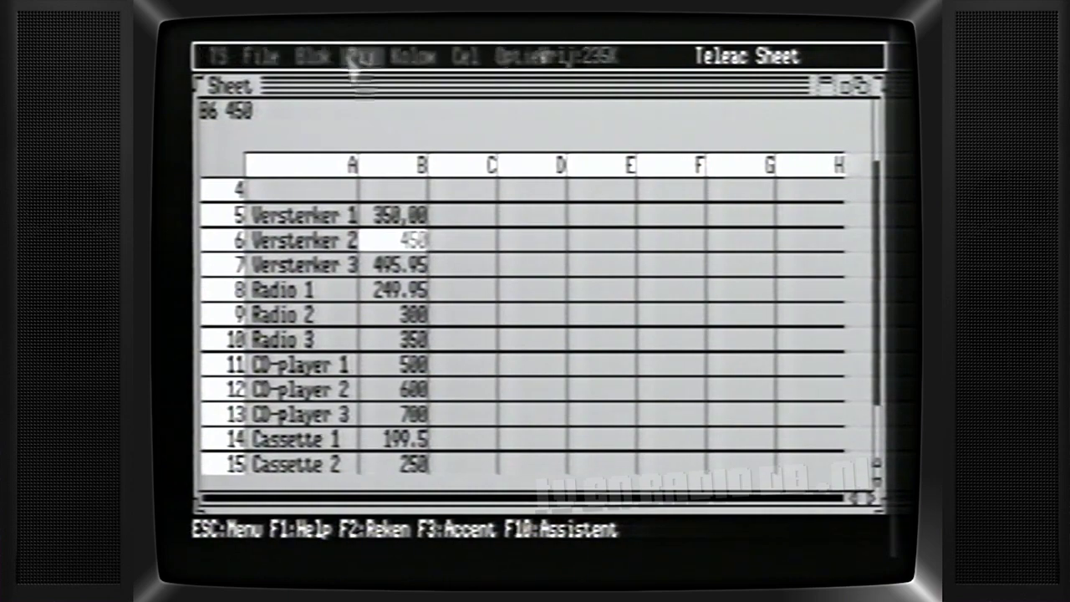
mouse_move(332, 54)
left_click(330, 95)
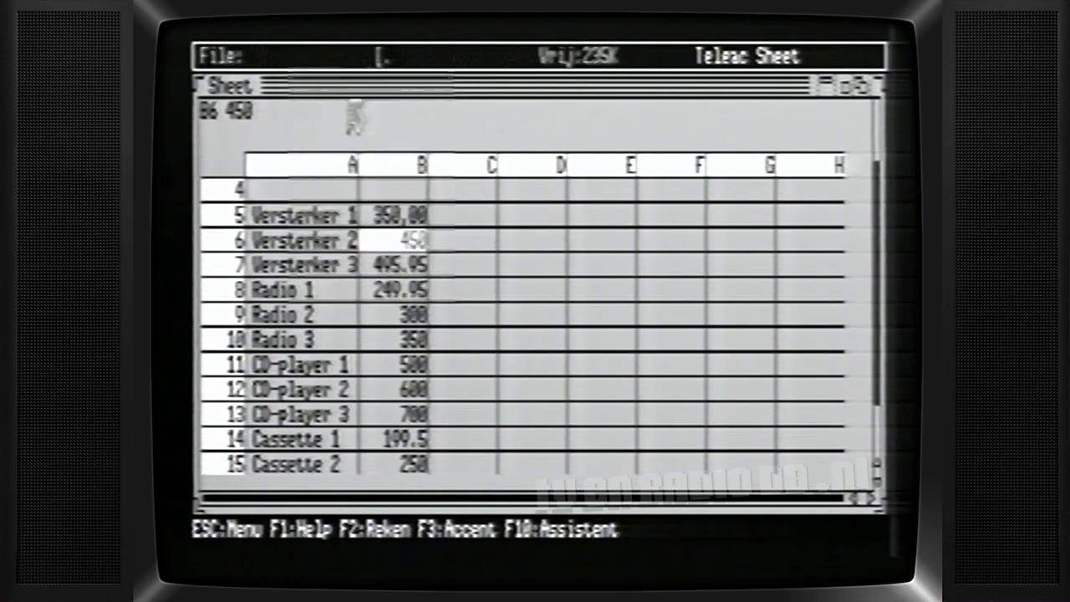
key("Down")
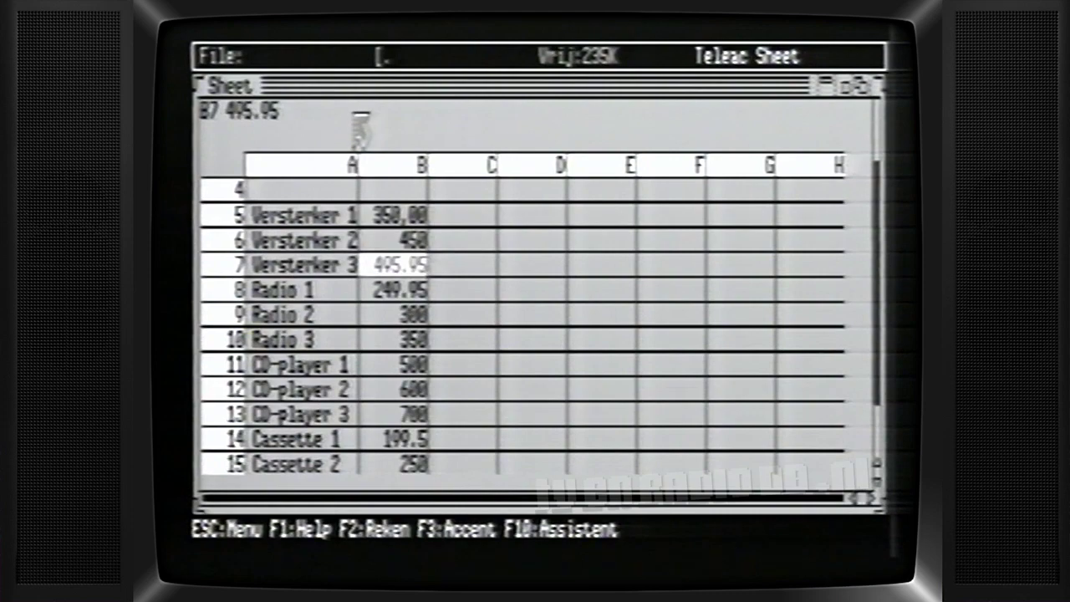
key("Down")
key("Down")
key("Down")
key("Down")
key("Down")
key("Down")
key("Down")
key("Down")
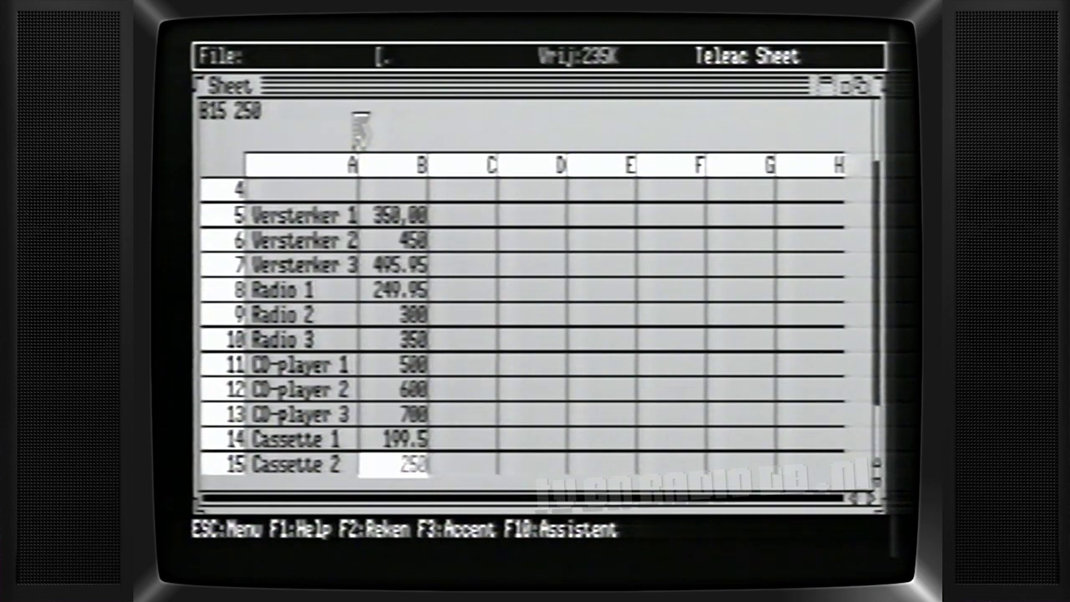
key("Down")
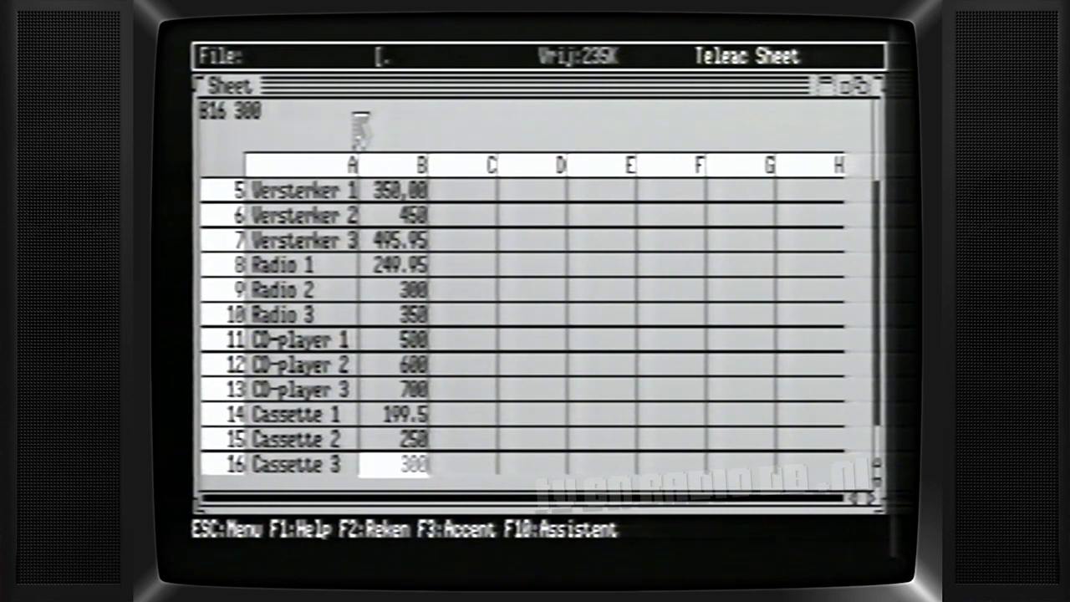
Mark B6:B16 and give the block Financieel format via Blok > Speciaal > Formaat.
mouse_move(334, 58)
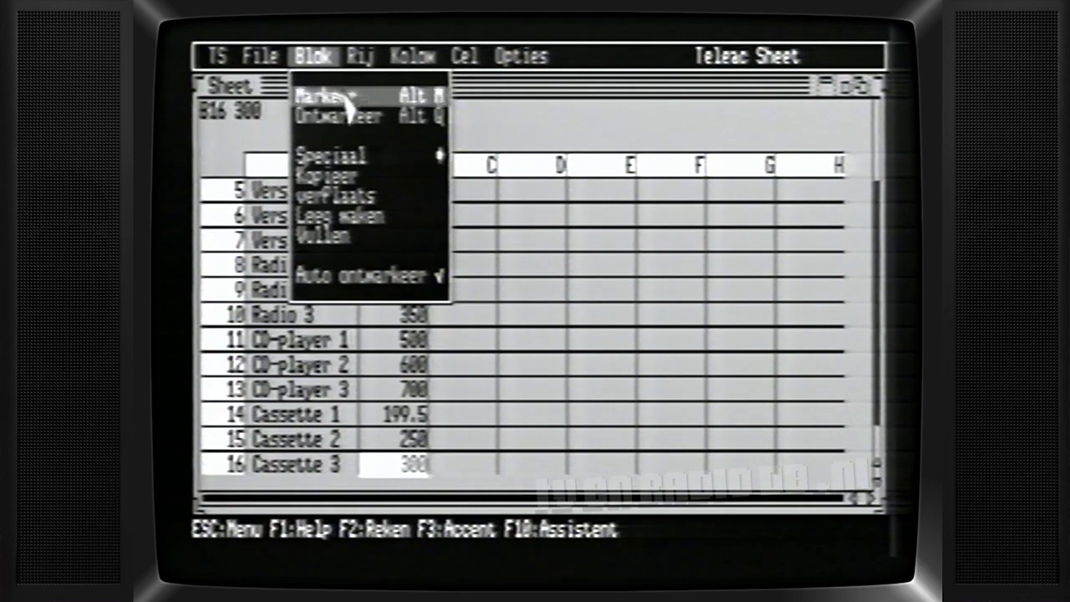
left_click(345, 97)
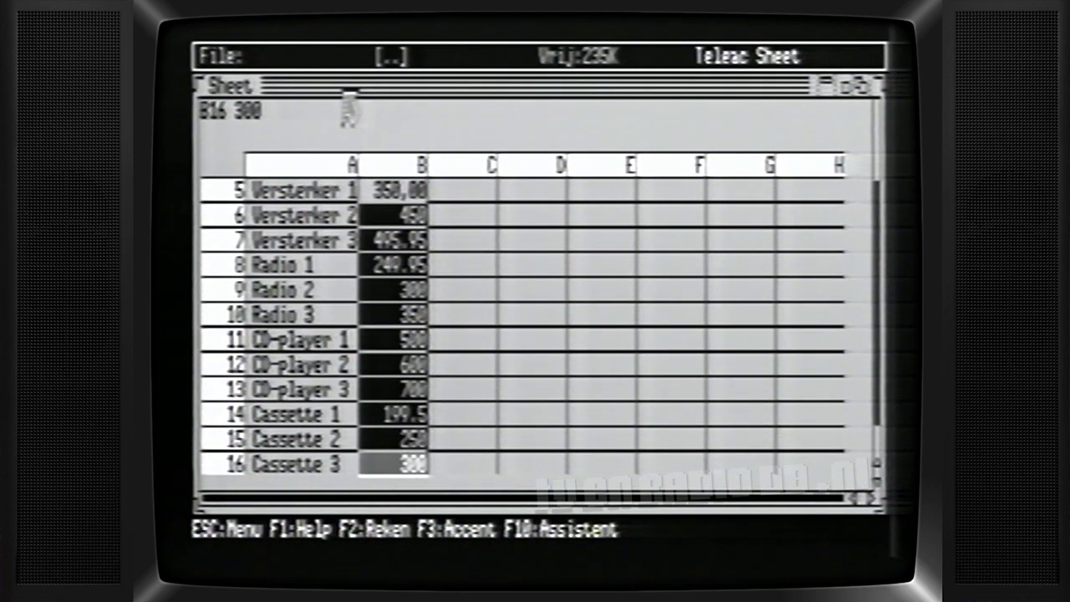
mouse_move(342, 61)
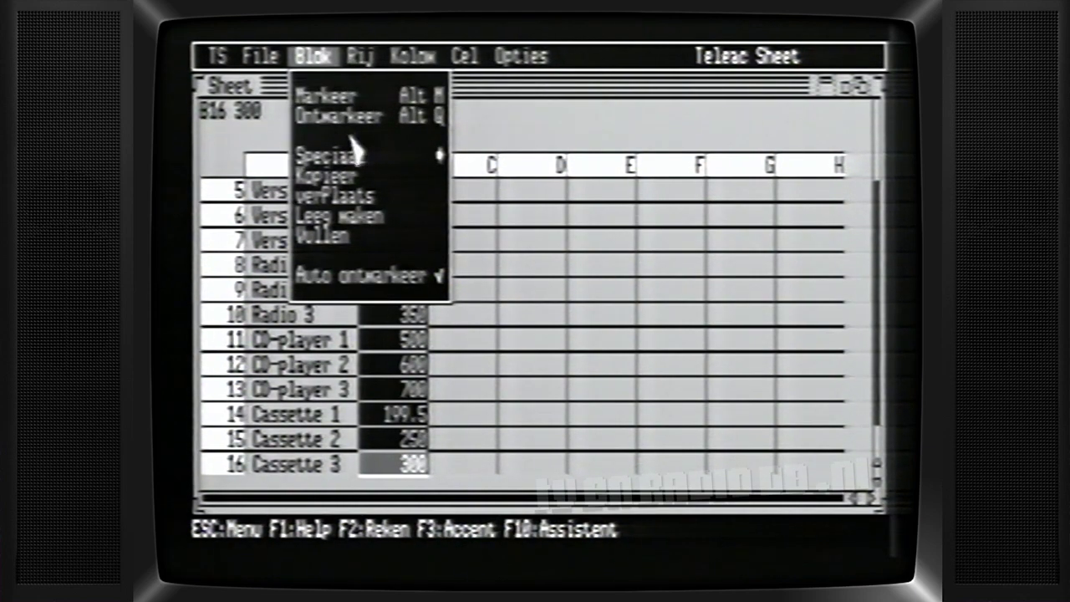
left_click(384, 159)
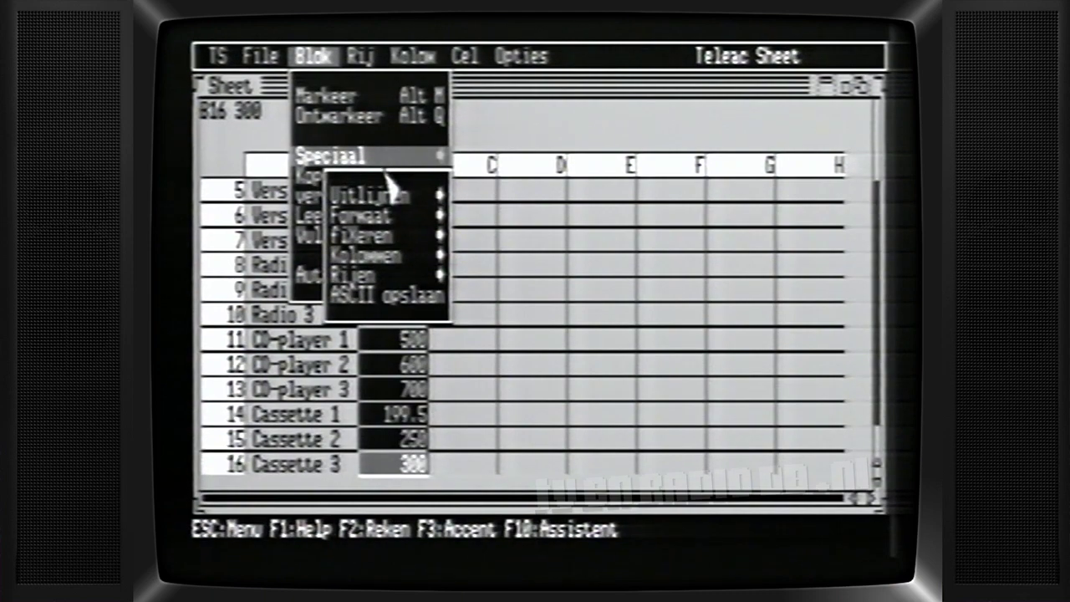
left_click(400, 224)
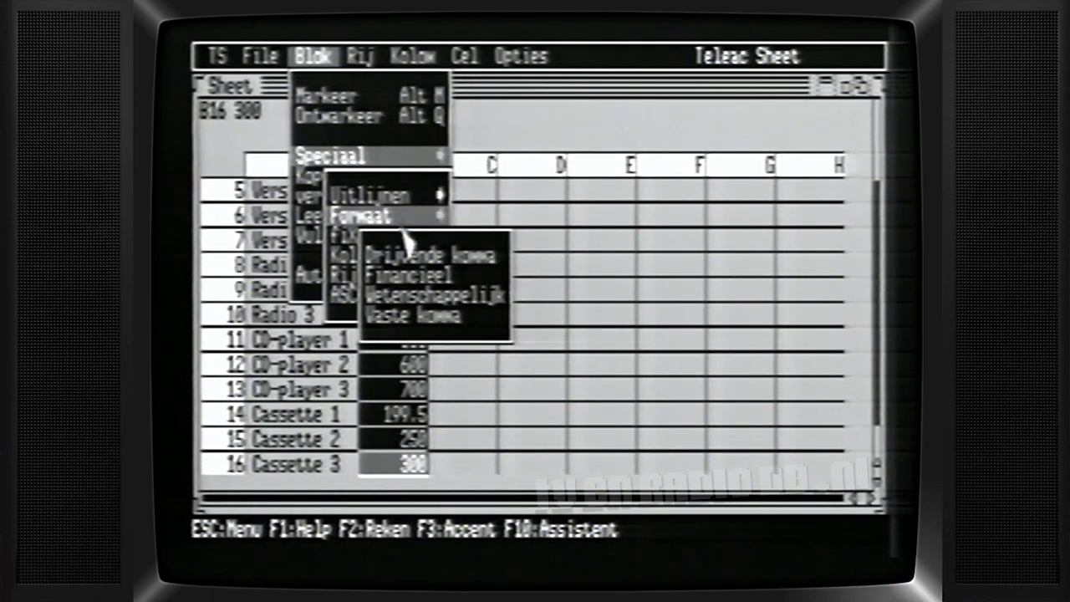
left_click(389, 274)
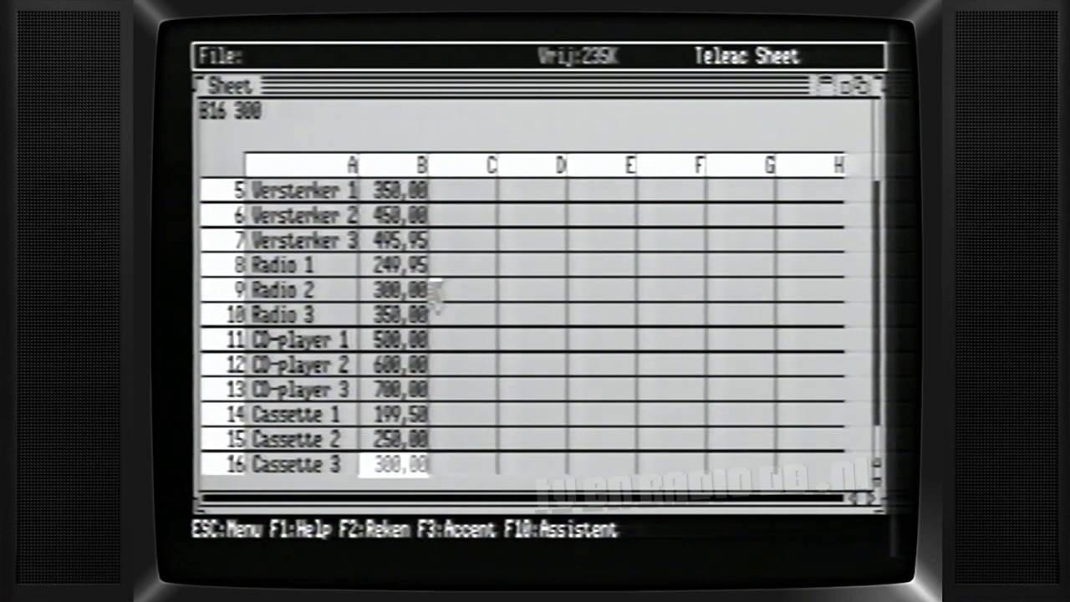
Move back up column B and over toward C5 under the Verkoop heading.
key("Up")
key("Up")
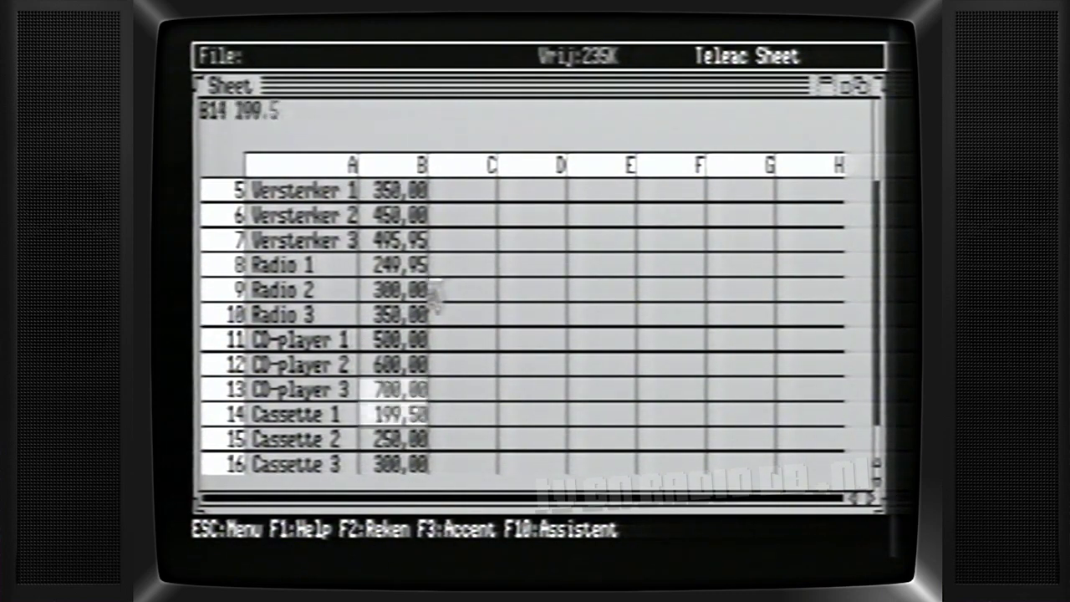
key("Up")
key("Up")
key("Up")
key("Up")
key("Up")
key("Up")
key("Up")
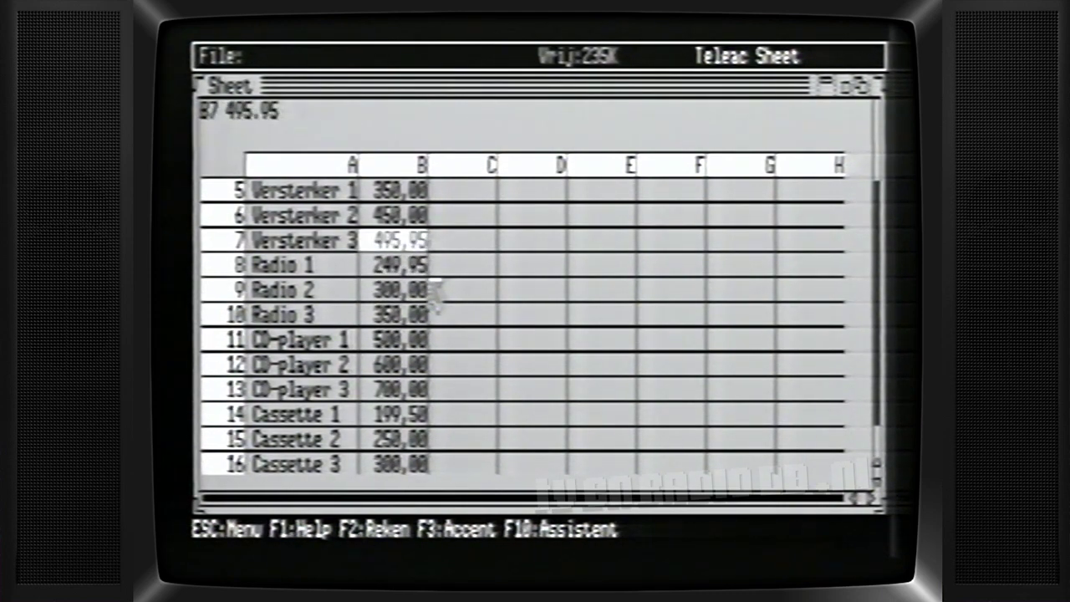
key("Up")
key("Up")
key("Up")
key("Up")
key("Up")
key("Up")
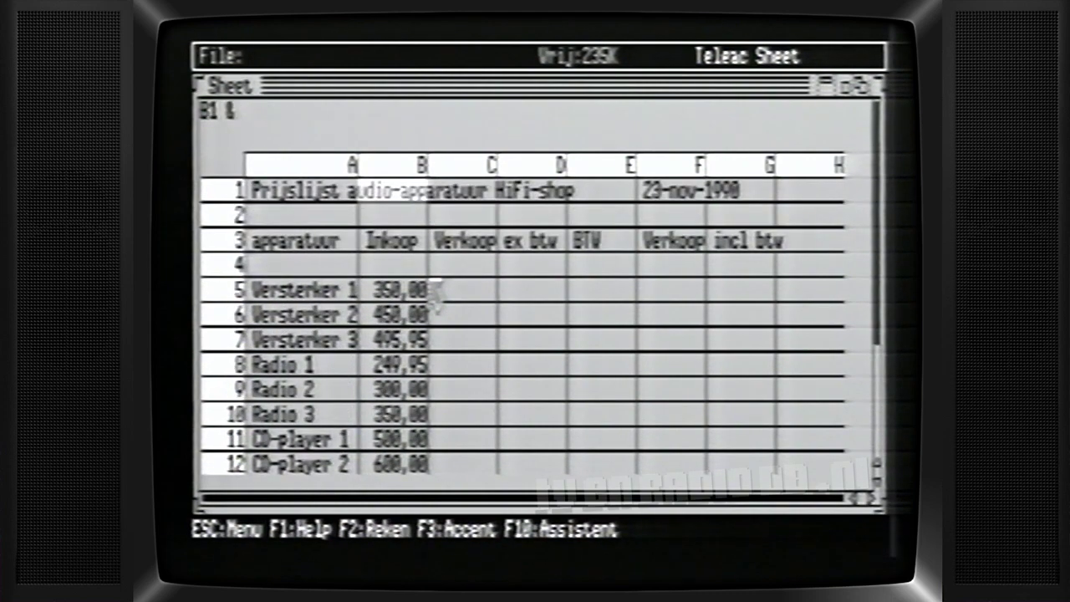
key("Right")
key("Down")
key("Down")
key("Down")
key("Down")
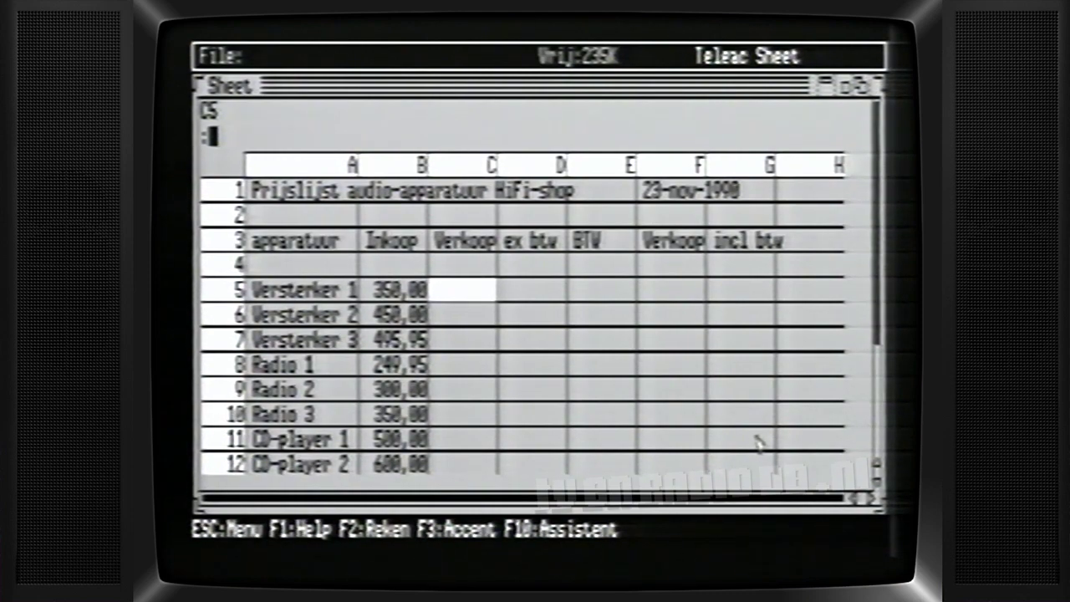
Enter the formula B5*0.30+B5 in C5, giving a sale price of 455.
type("B5")
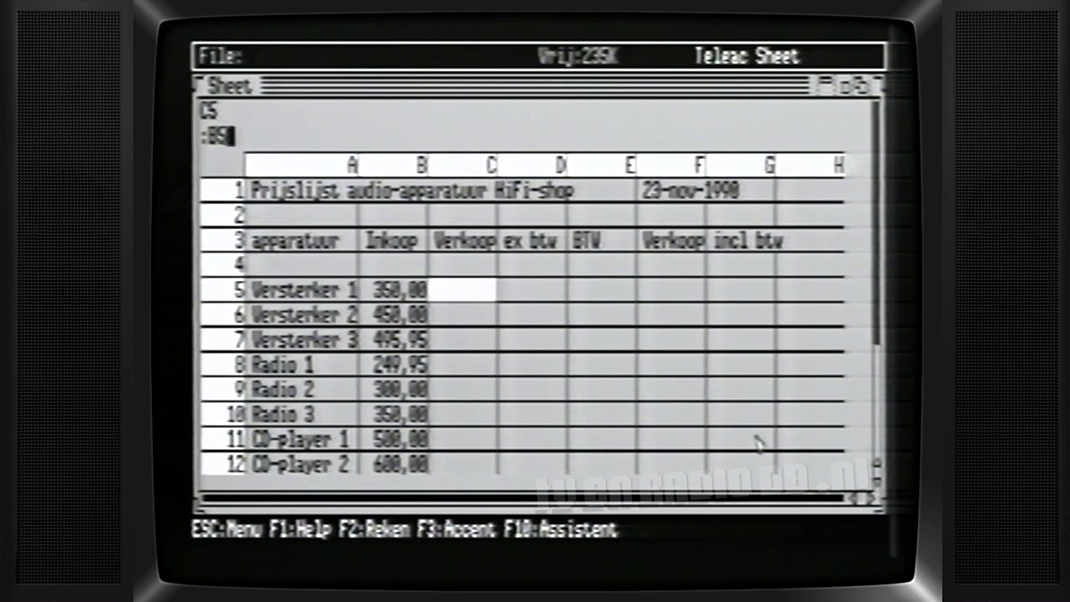
type("*")
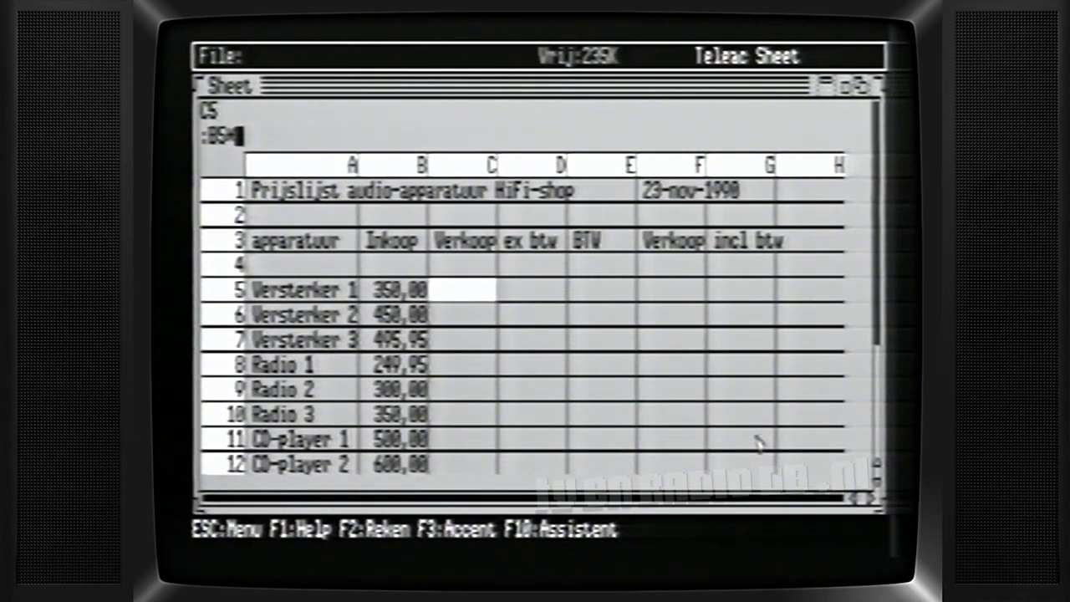
type("0.30")
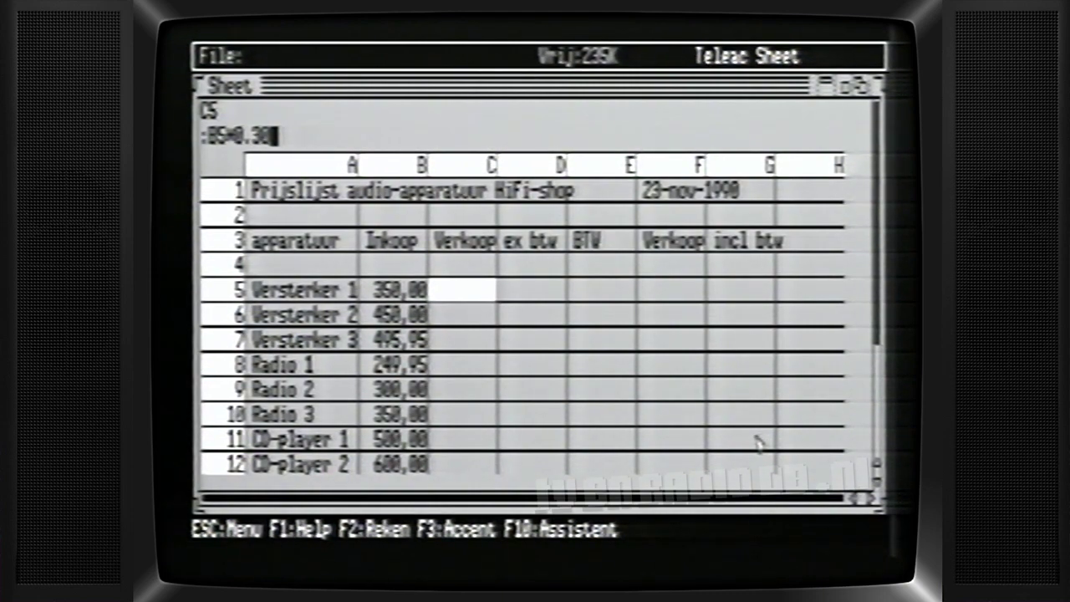
type("+")
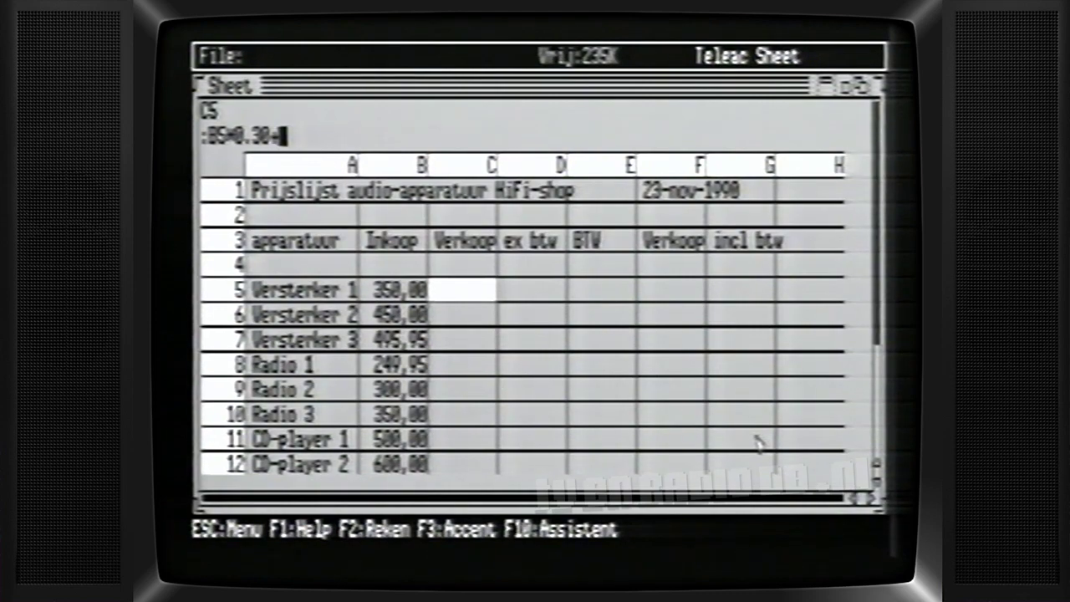
type("B5")
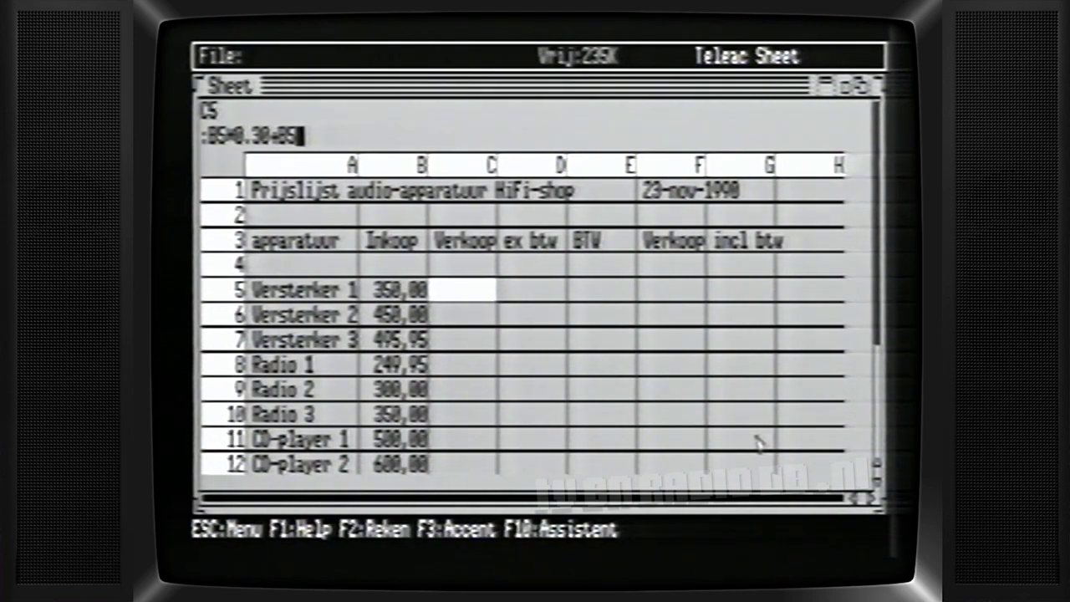
key("Return")
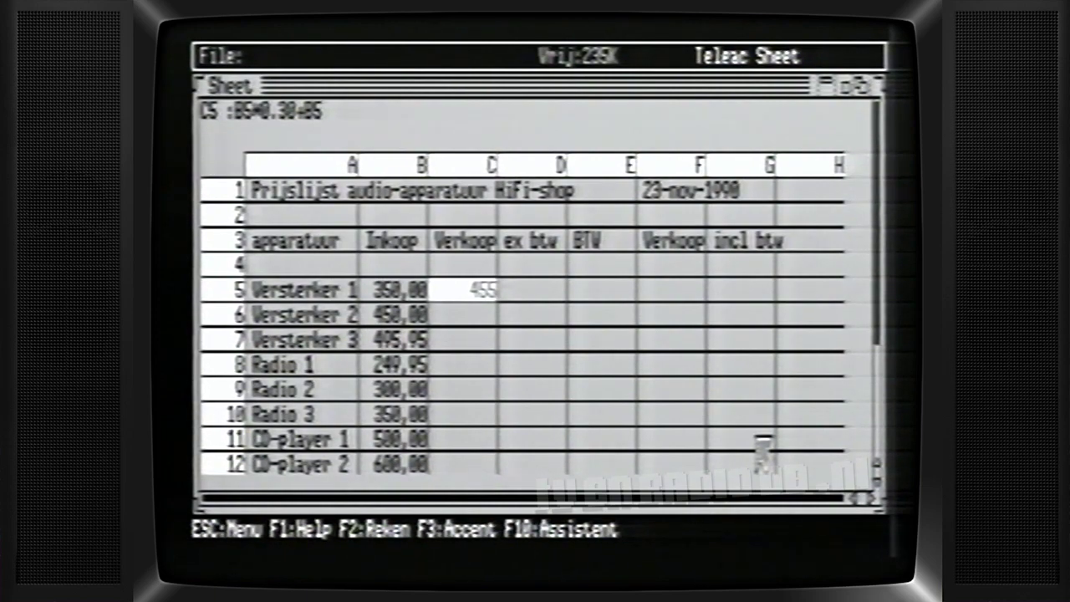
key("Down")
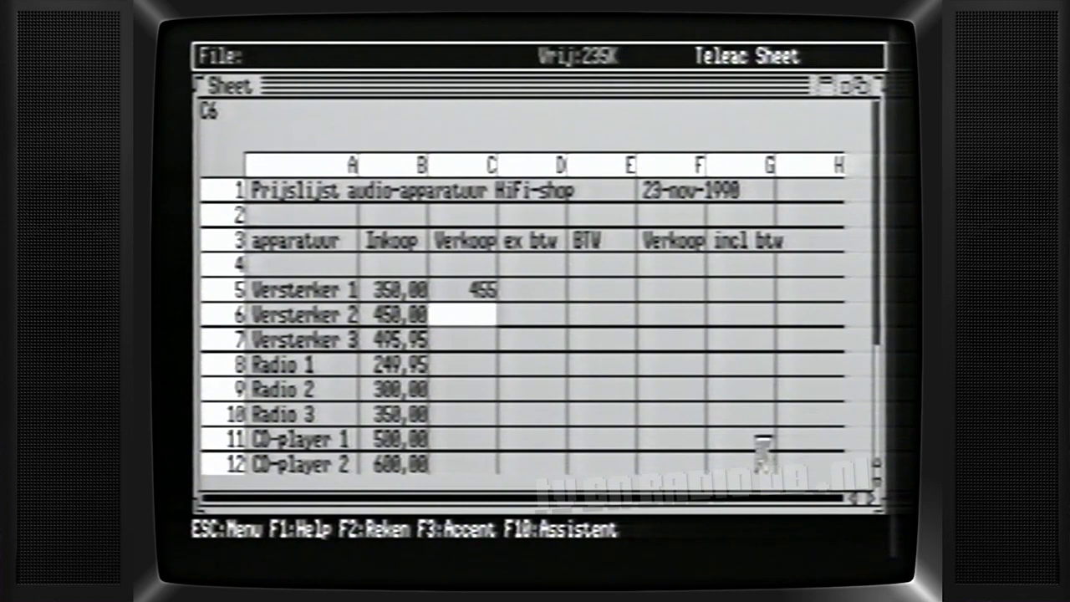
Mark C5:C16 and fill the 30% markup formula down with Blok > Vullen.
mouse_move(363, 60)
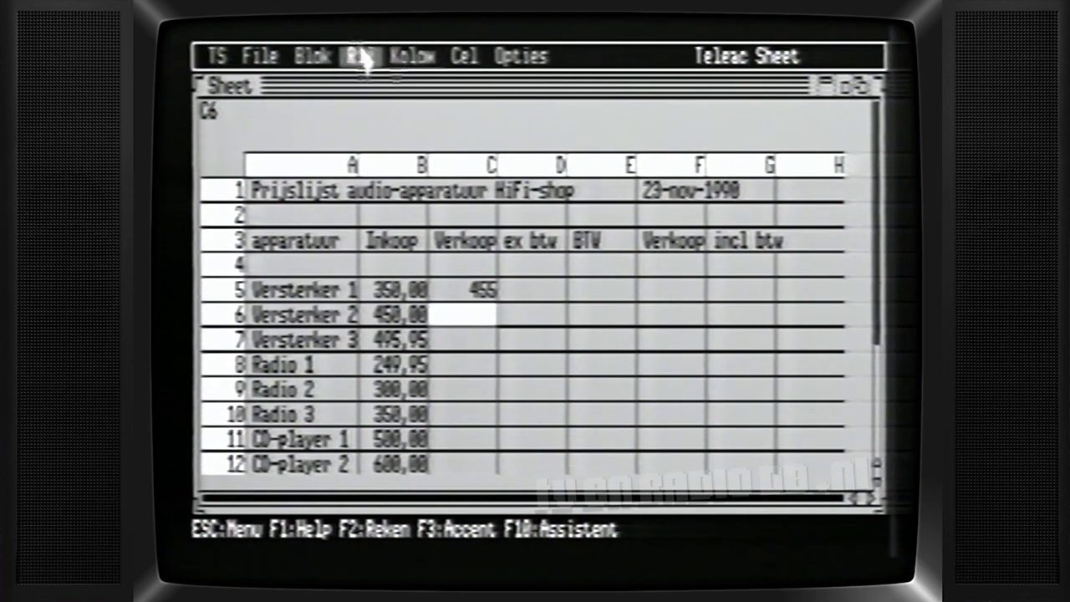
mouse_move(317, 57)
left_click(346, 115)
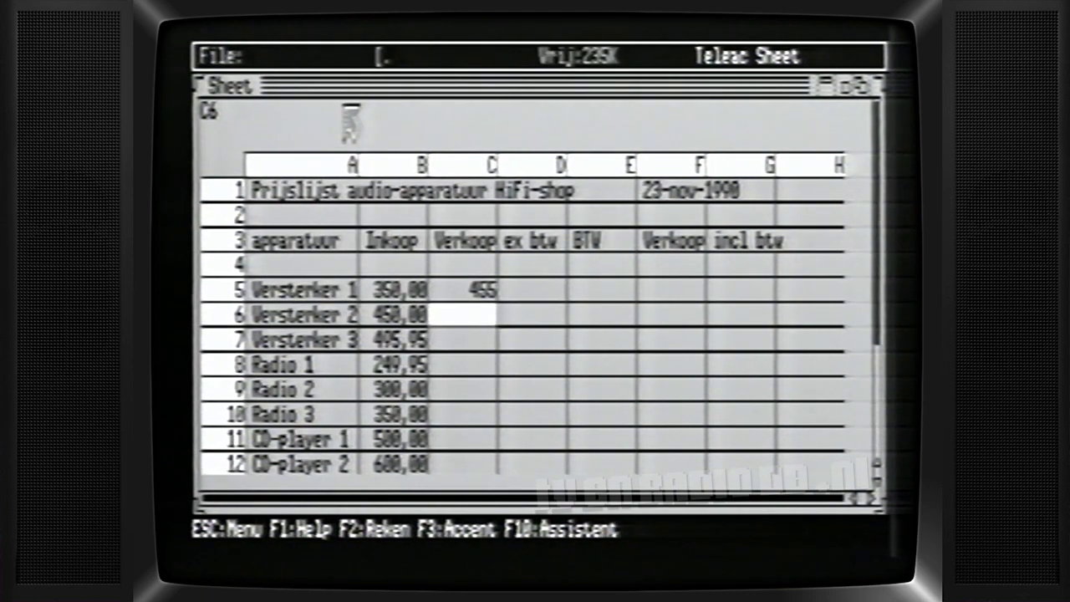
key("Down")
key("Down")
key("Down")
key("Down")
key("Down")
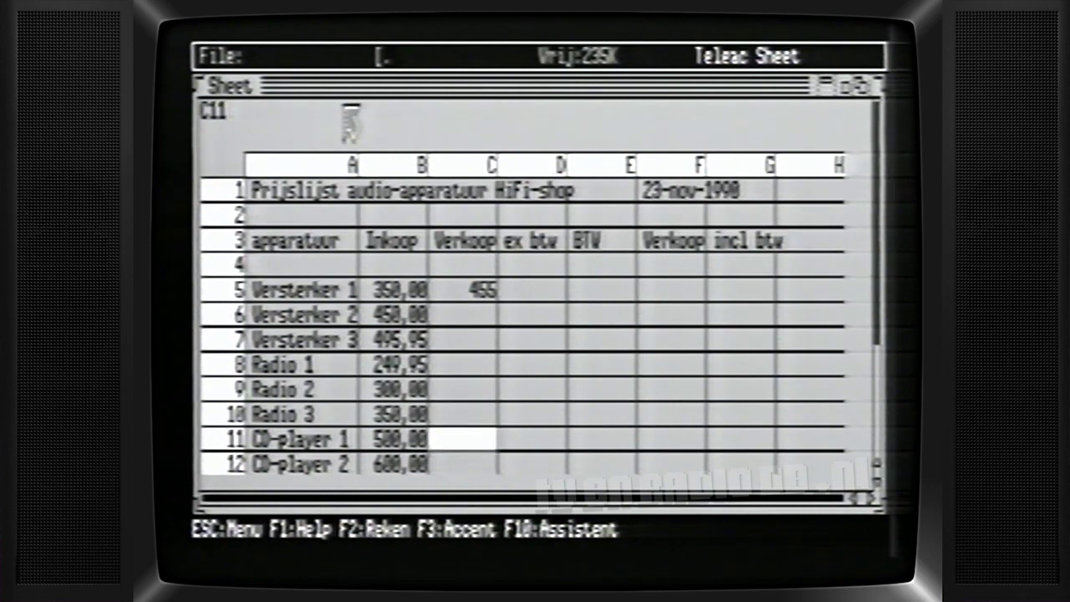
key("Down")
key("Down")
key("Down")
key("Down")
key("Down")
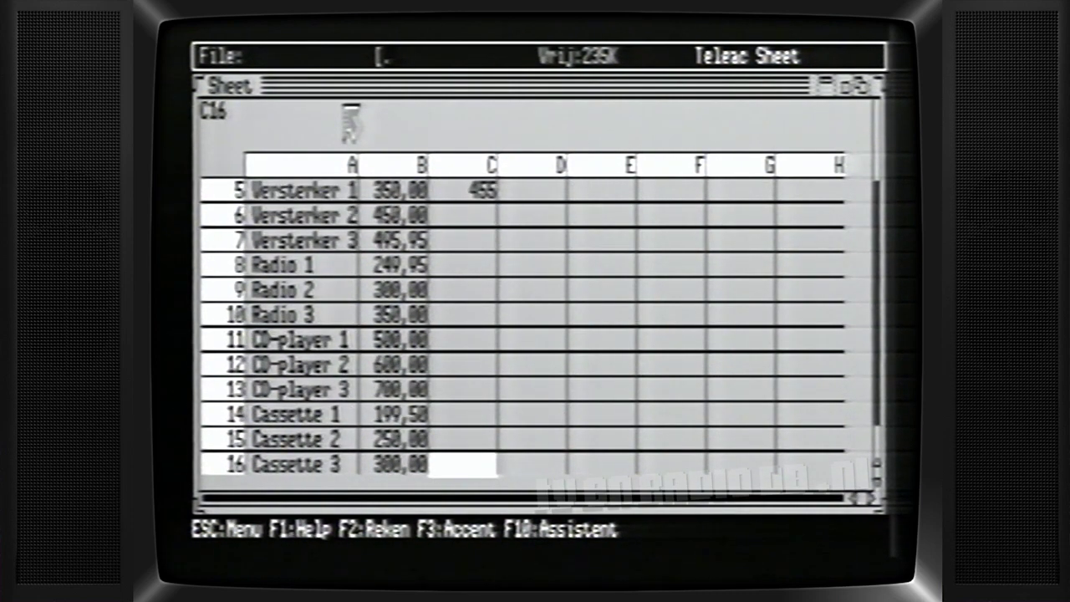
mouse_move(318, 57)
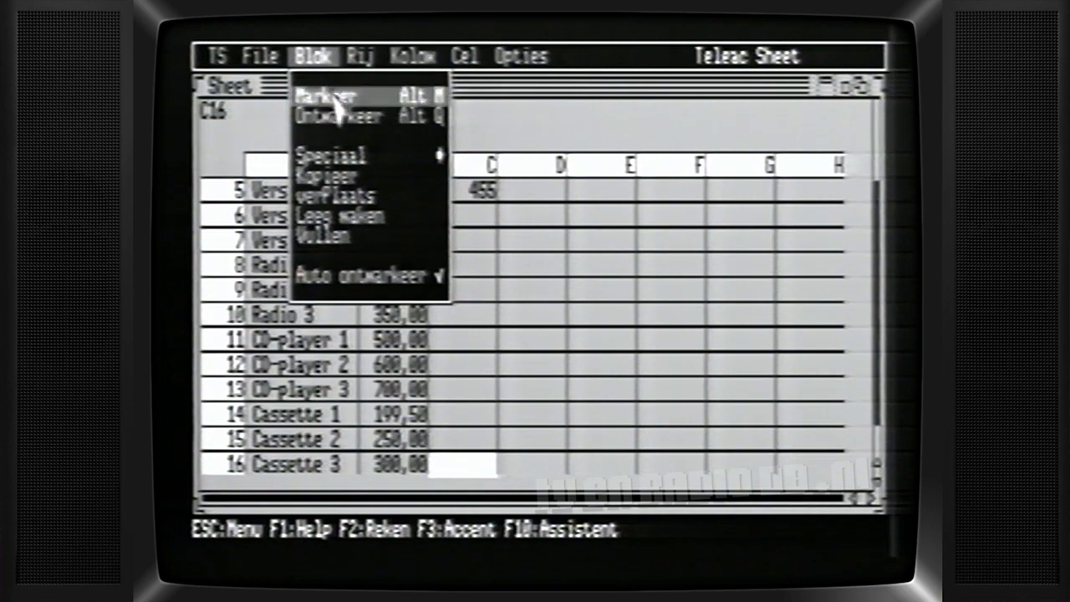
left_click(334, 95)
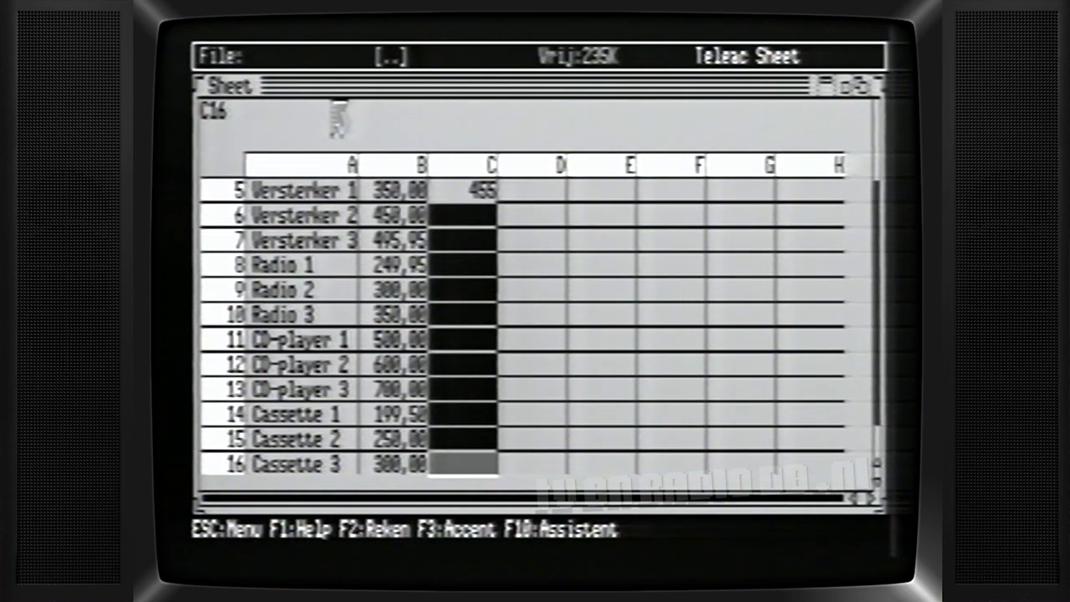
left_click(456, 197)
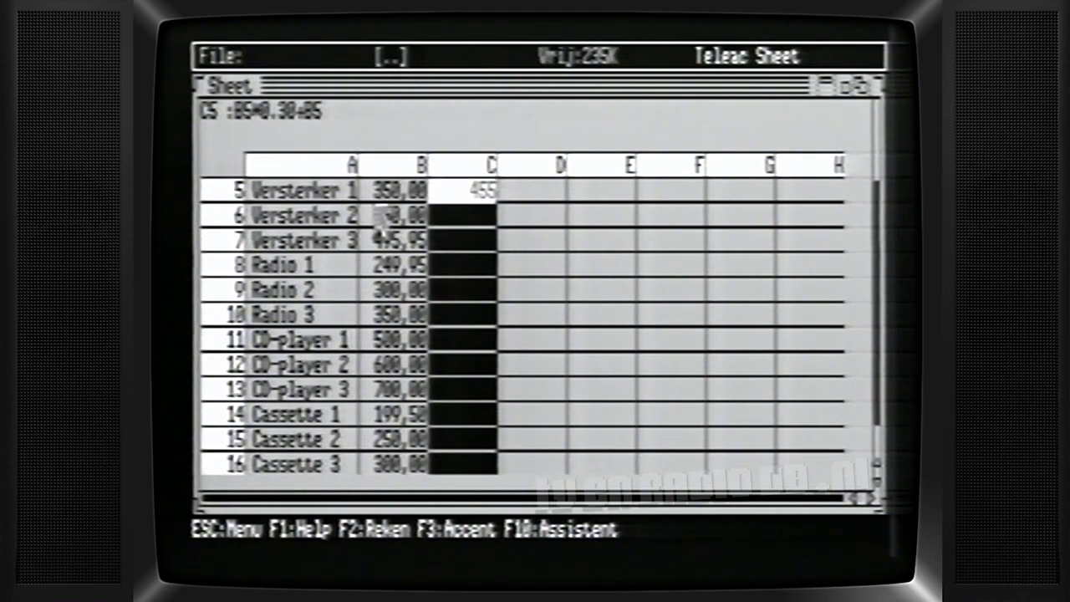
mouse_move(324, 60)
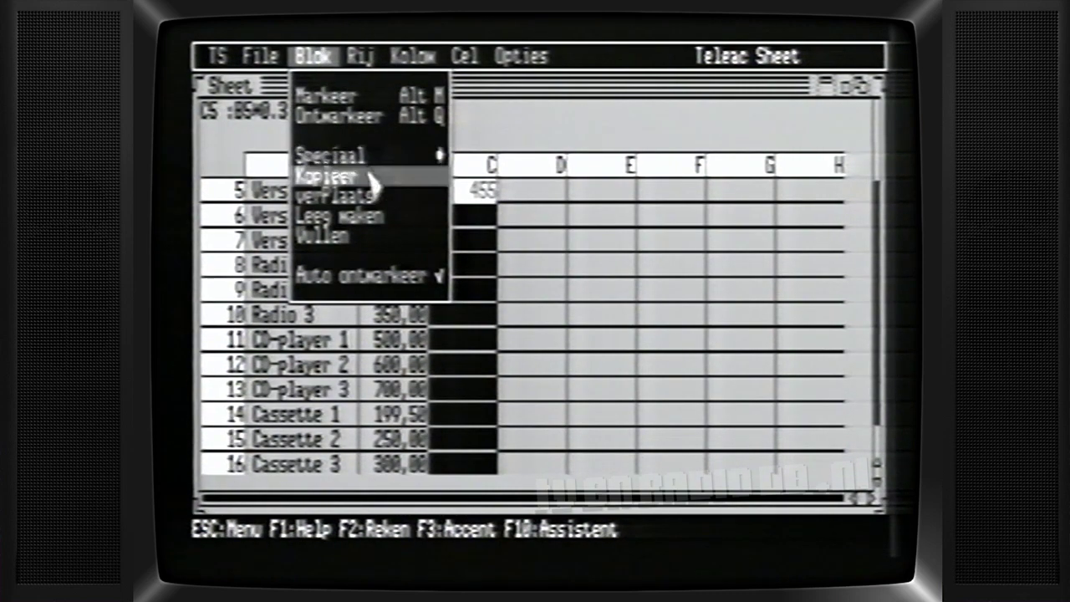
left_click(395, 254)
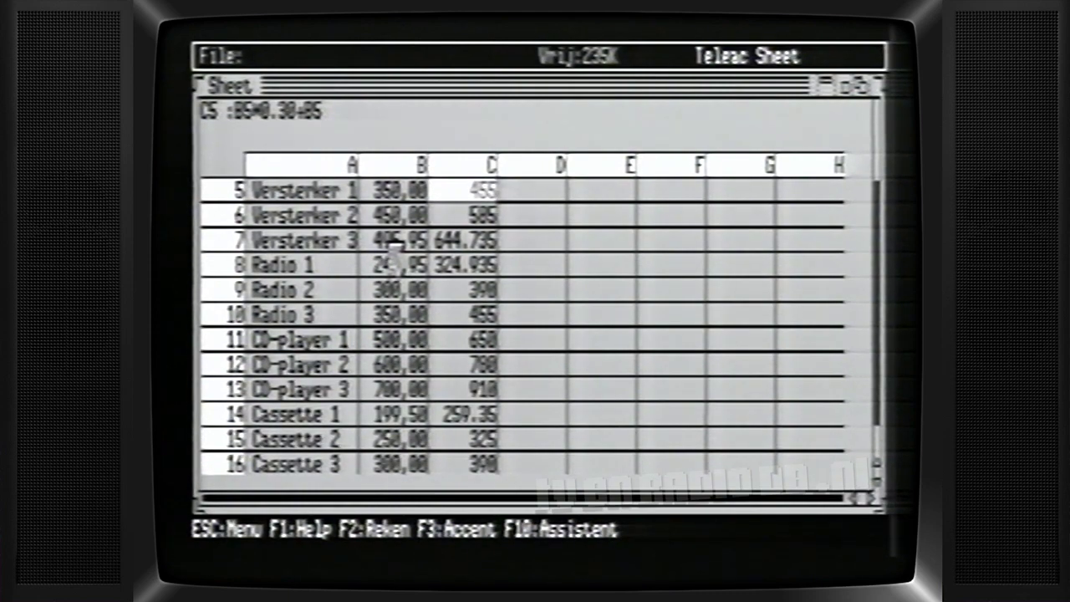
Check the copied markup formulas in column C, e.g. 585, 644.735 and 259.35.
key("Down")
key("Down")
key("Down")
key("Down")
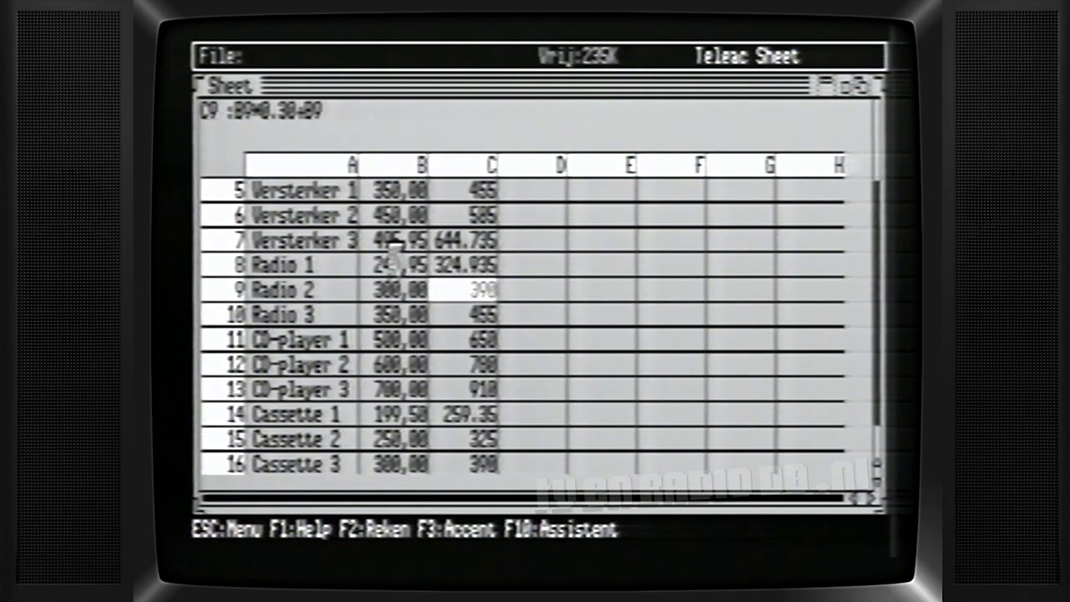
key("Down")
key("Down")
key("Down")
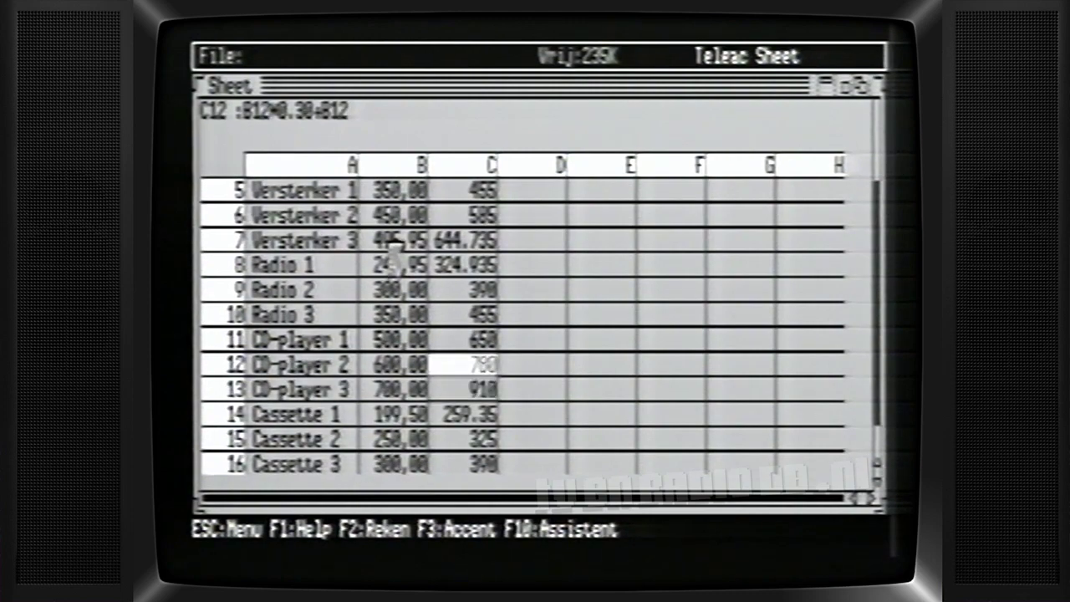
key("Down")
key("Down")
key("Down")
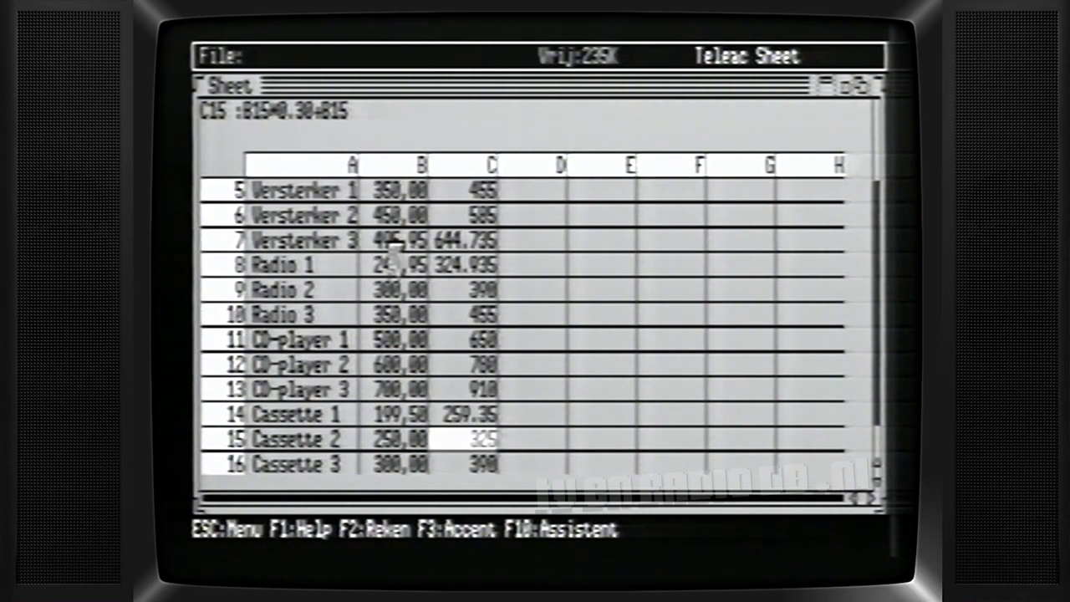
key("Down")
key("Up")
key("Up")
key("Up")
key("Up")
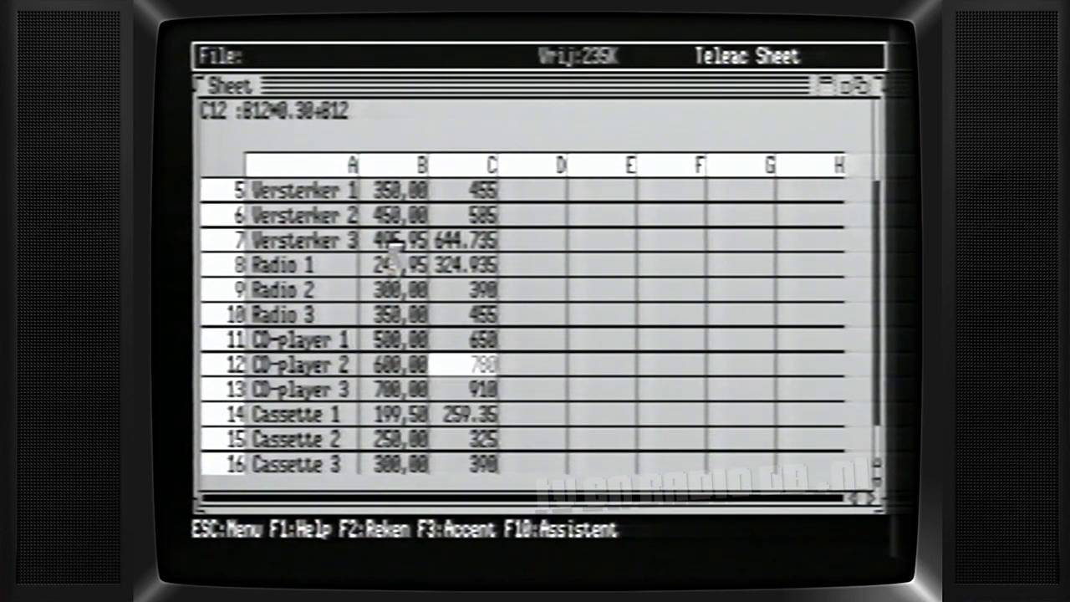
key("Up")
key("Up")
key("Up")
key("Up")
key("Up")
key("Up")
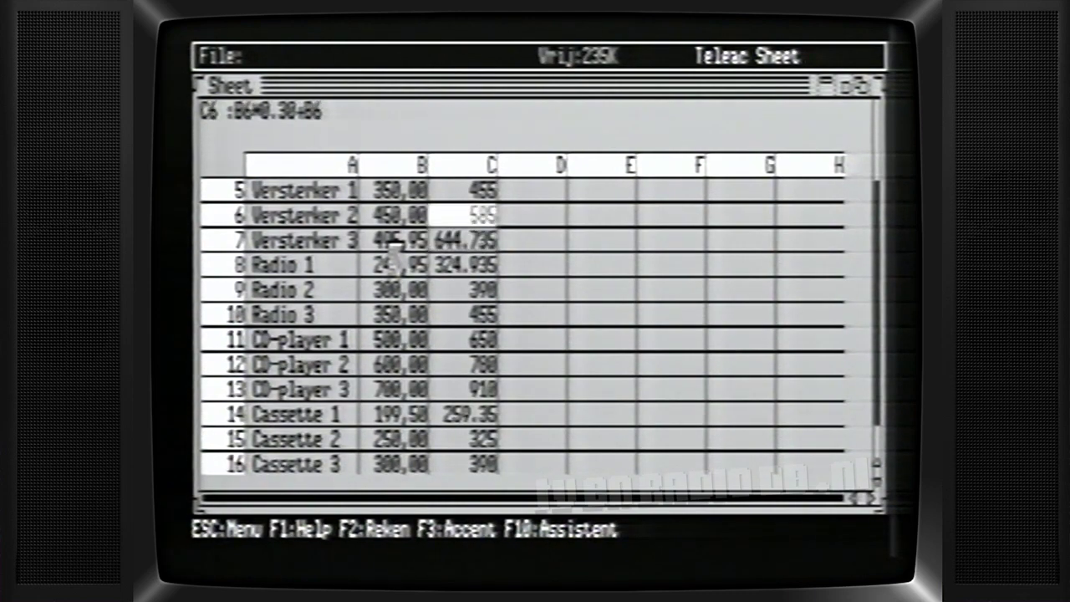
key("Up")
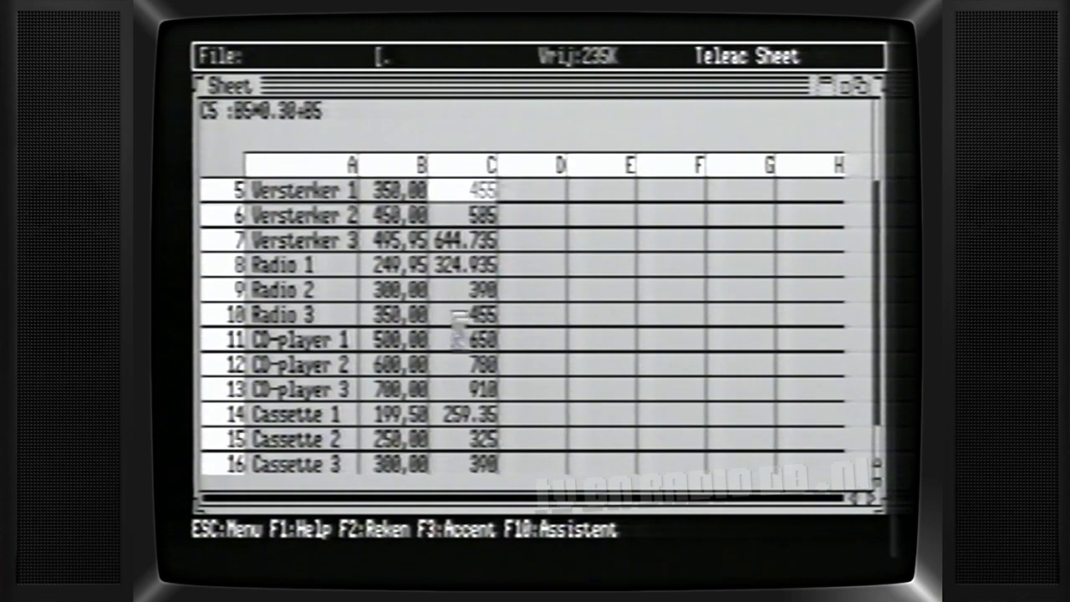
Mark C5:C16 and format the sale prices as Financieel, e.g. 455,00 and 644,74.
left_click_drag(474, 481, 474, 468)
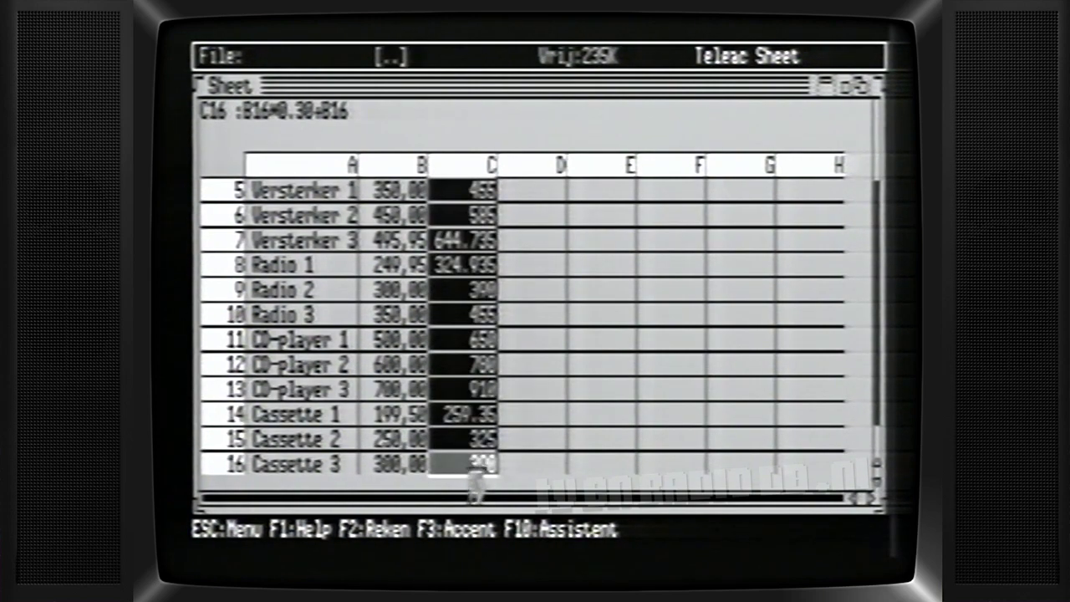
mouse_move(334, 50)
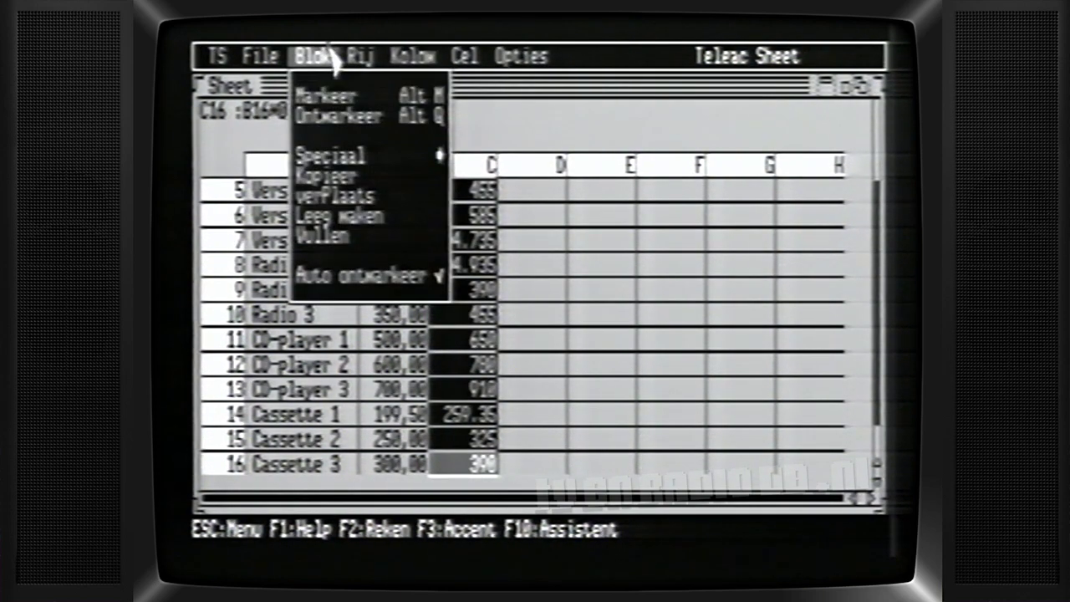
mouse_move(355, 159)
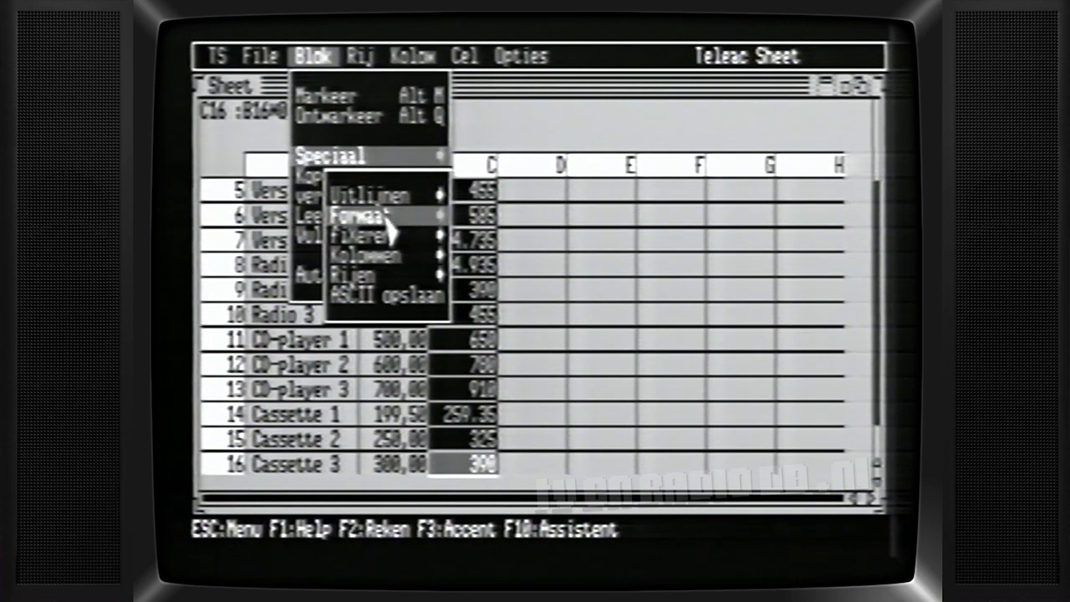
mouse_move(390, 216)
left_click(410, 276)
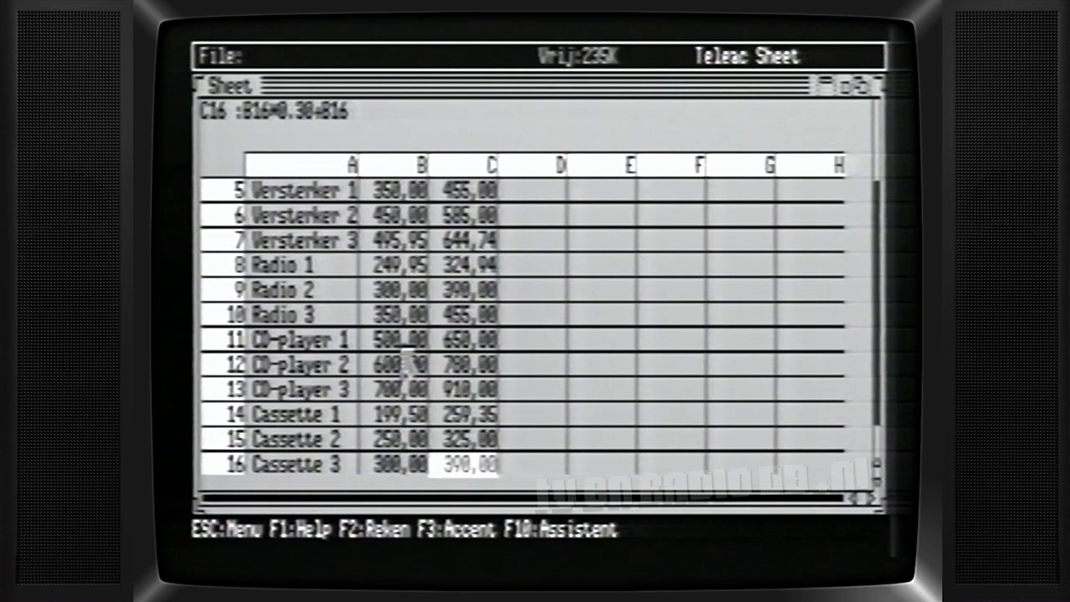
Change Cassette 3's purchase price in B16 to 400 so its sale price becomes 520,00.
left_click(408, 465)
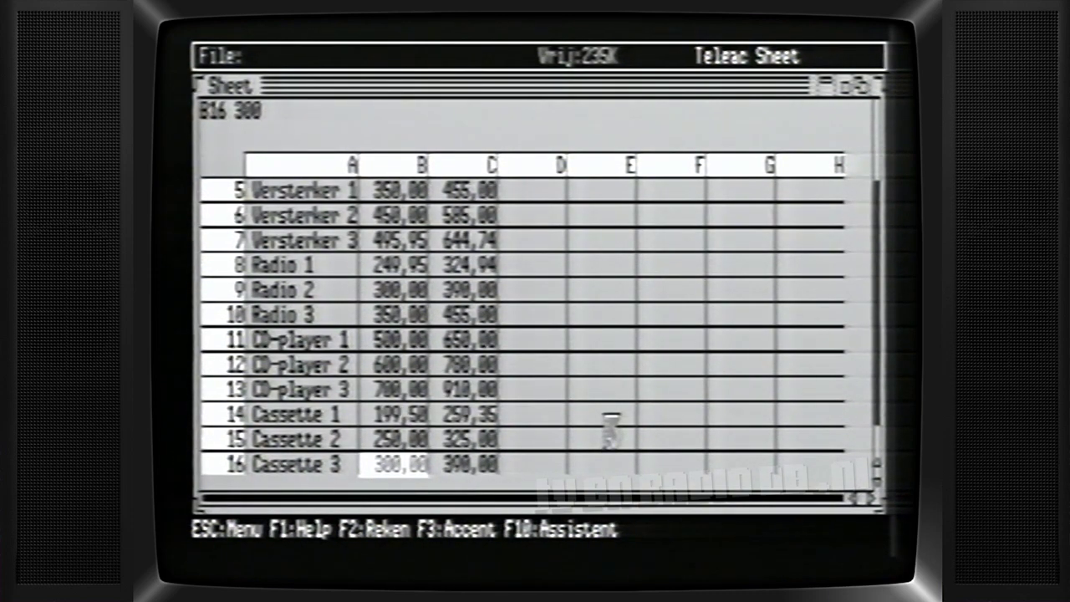
type("400")
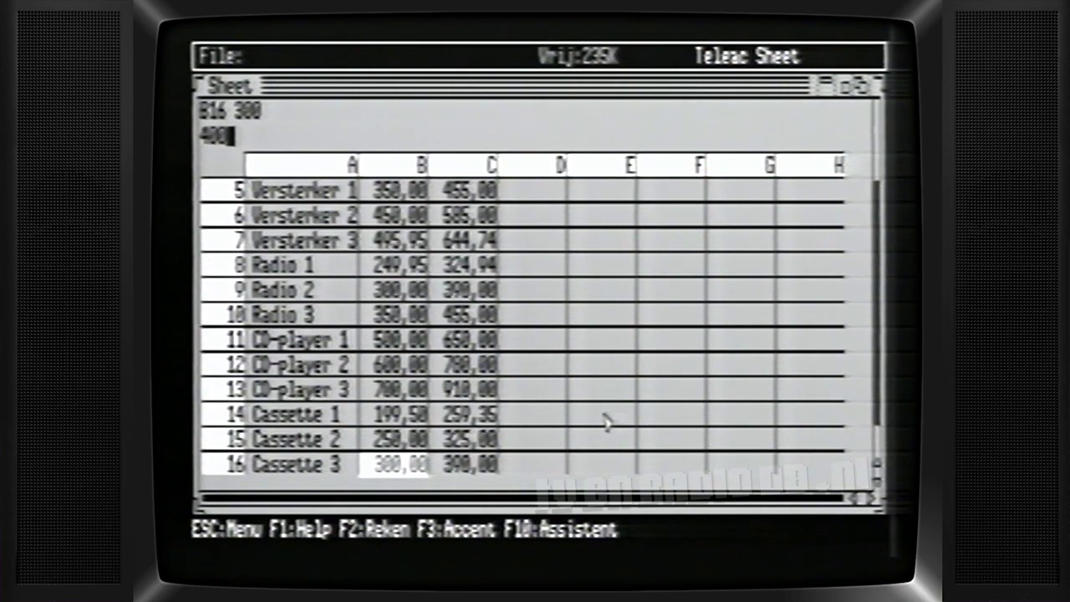
key("Return")
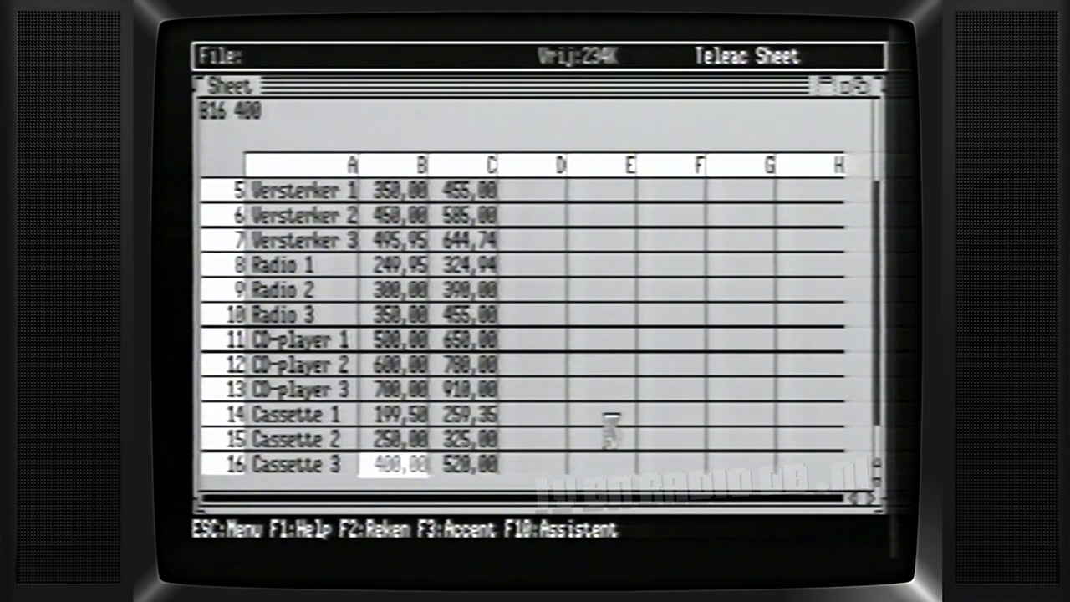
key("Up")
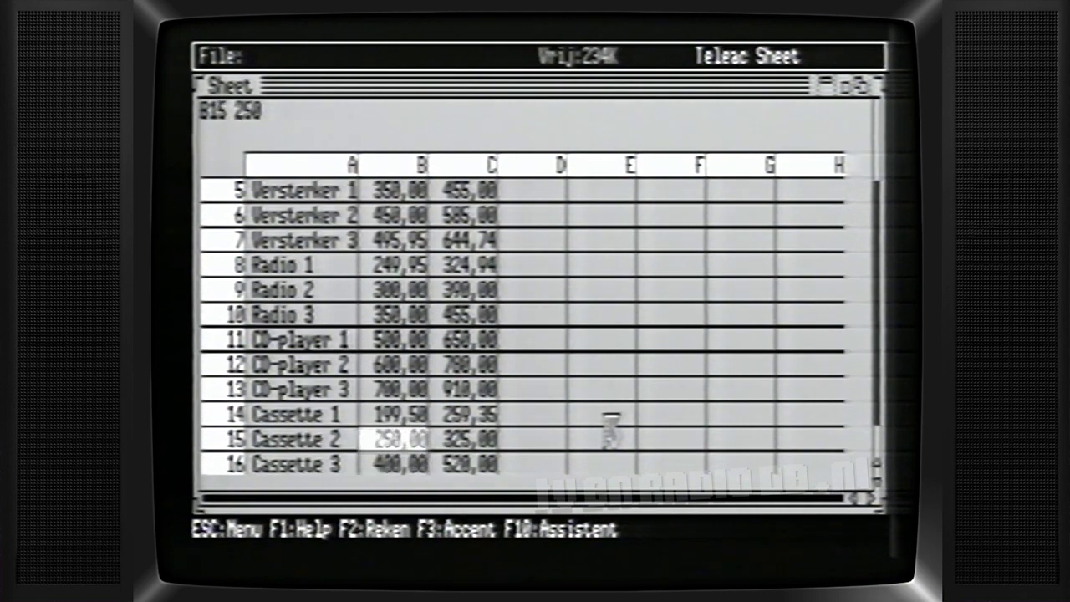
key("Up")
key("Up")
key("Up")
key("Up")
key("Up")
key("Up")
key("Up")
key("Up")
key("Up")
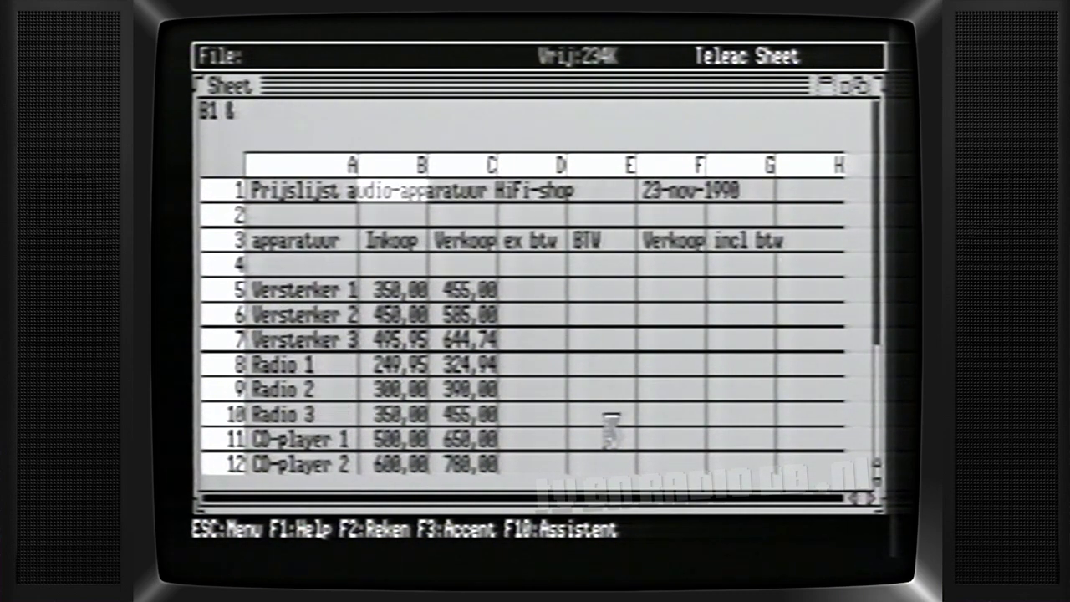
Enter the formula C5*0.185 in E5, giving Versterker 1's BTW of 84.175.
key("Right")
key("Right")
key("Right")
key("Down")
key("Down")
key("Down")
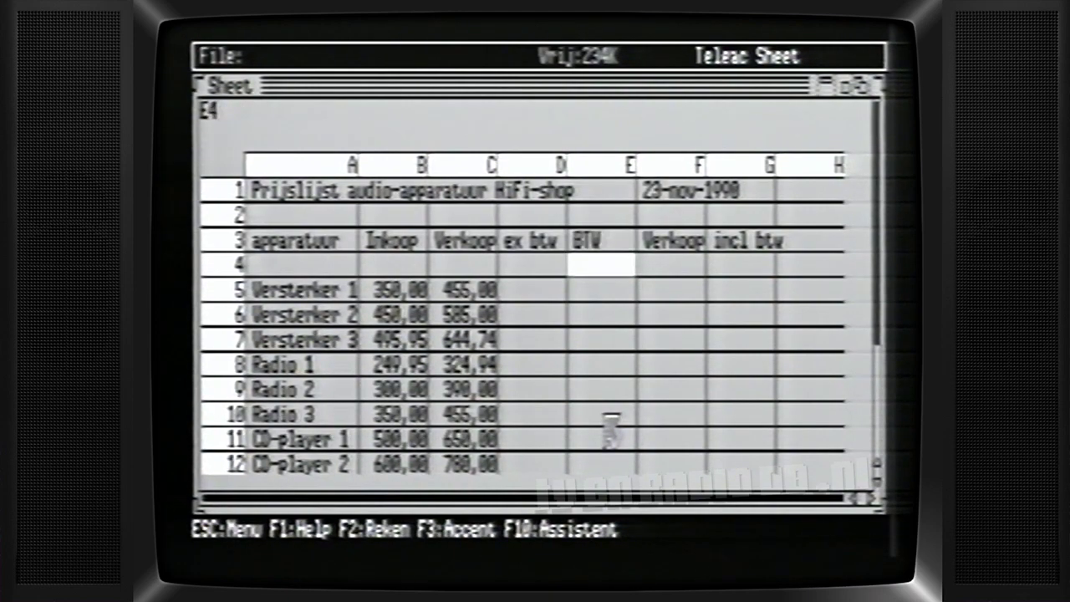
key("Down")
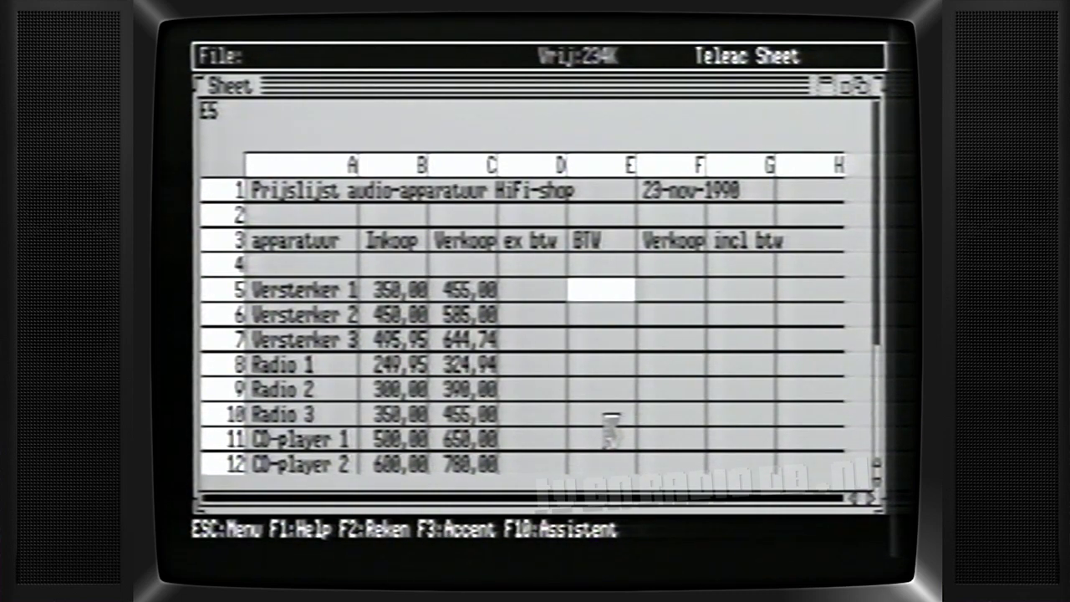
type(":")
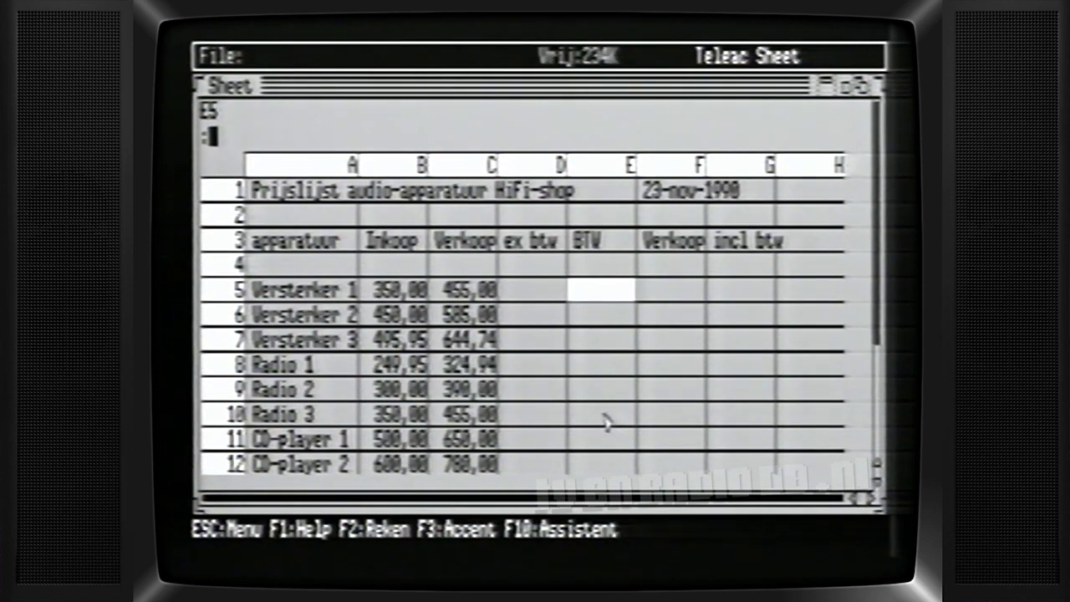
type("C5")
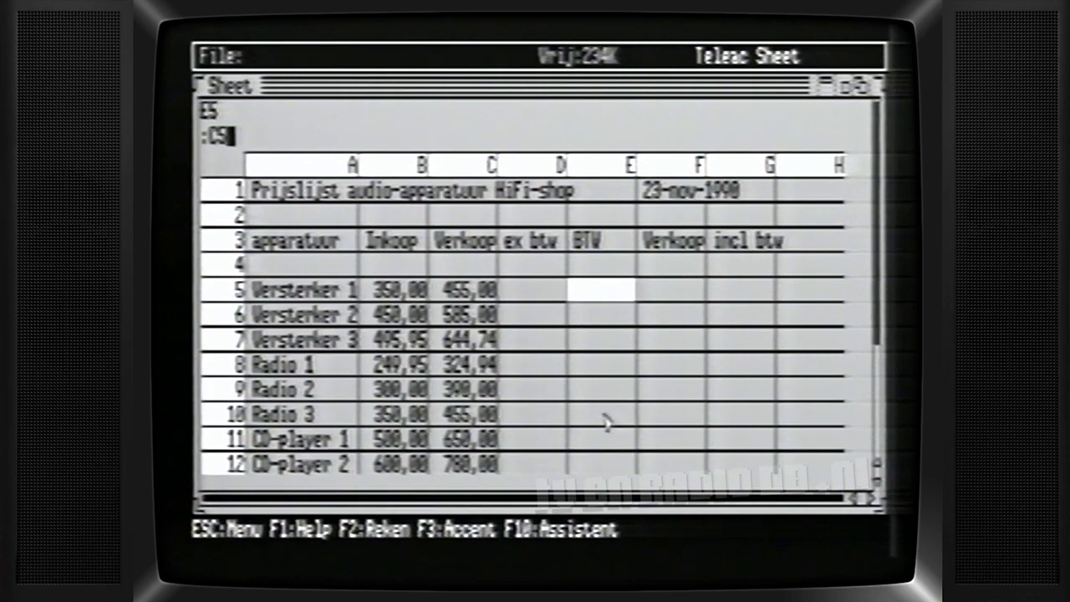
type("*0")
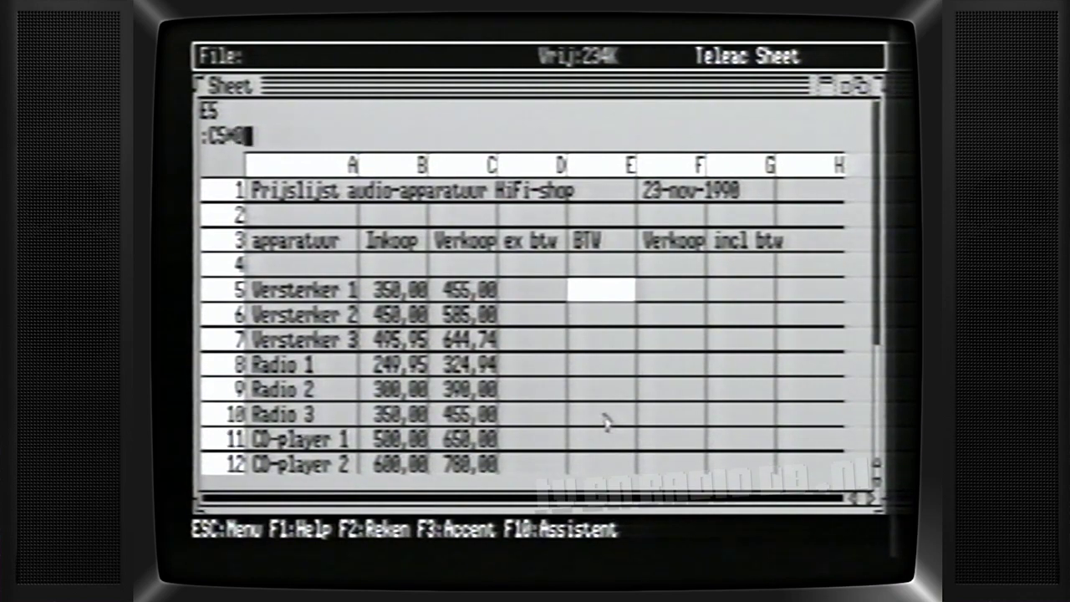
type(".185")
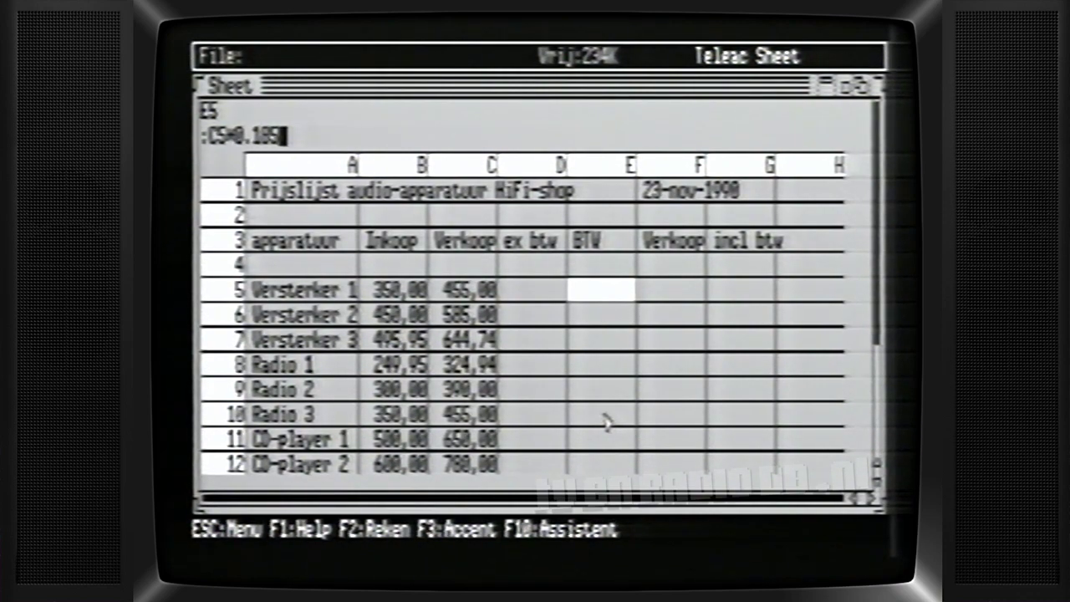
key("Return")
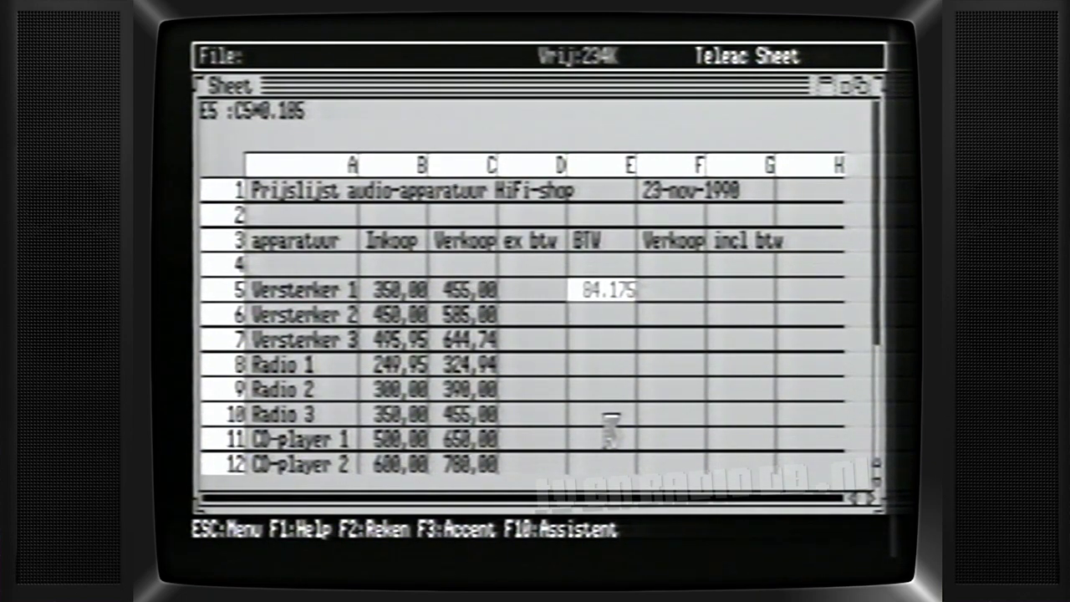
key("Down")
Fill the 18.5% BTW formula down column E through row 16.
key("Down")
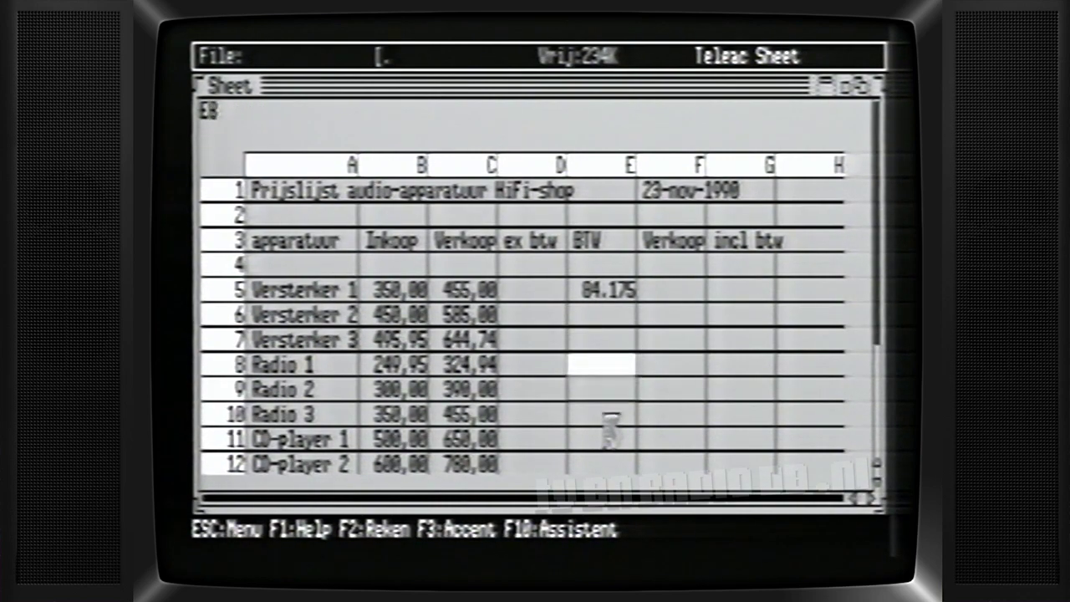
key("Down")
key("Down")
key("Down")
key("Down")
key("Down")
key("Down")
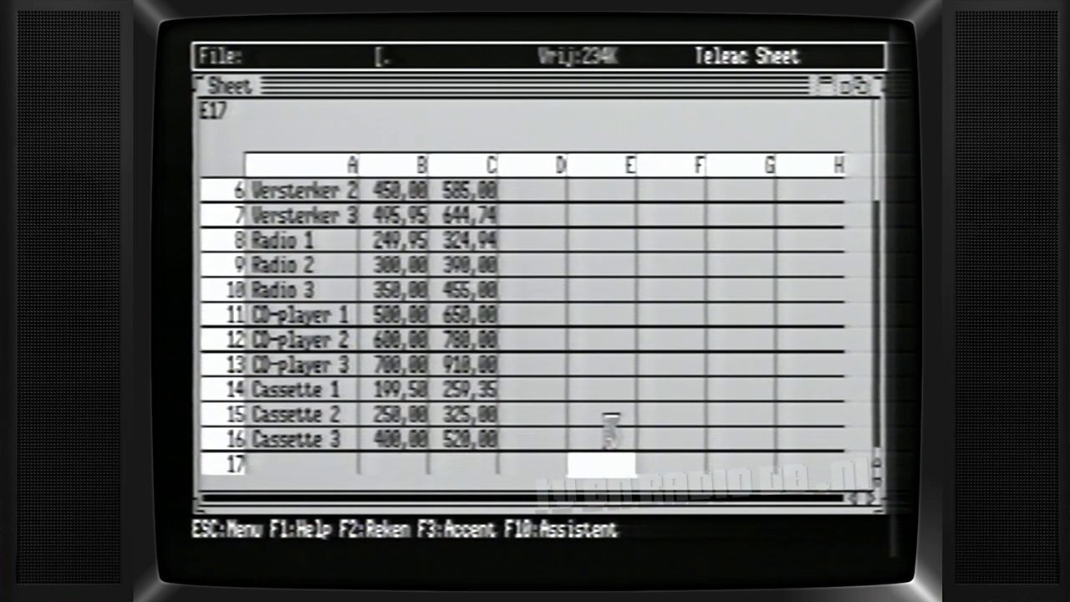
key("Up")
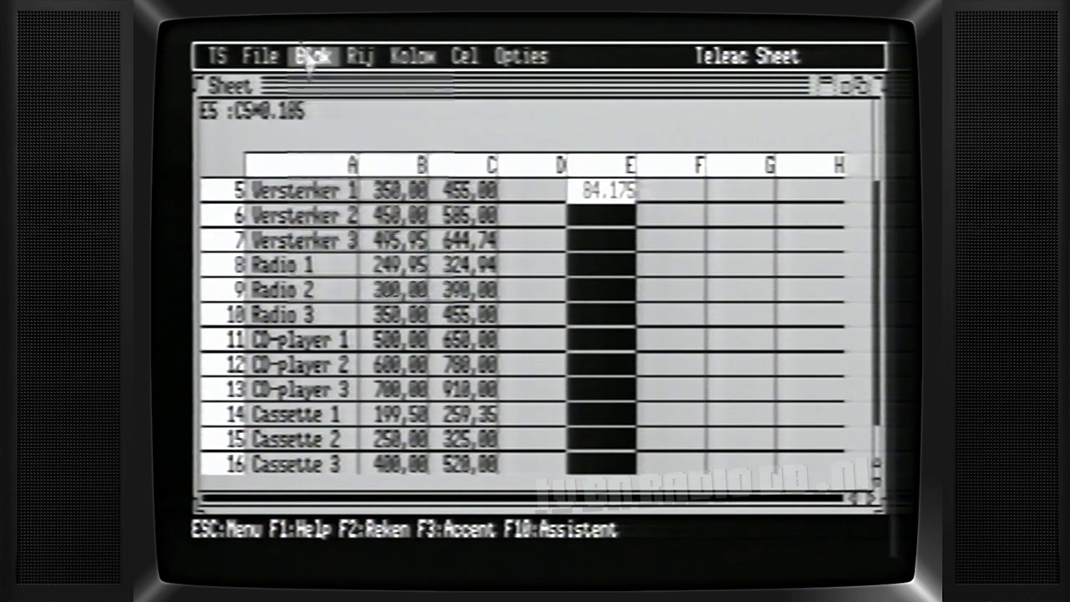
left_click(314, 58)
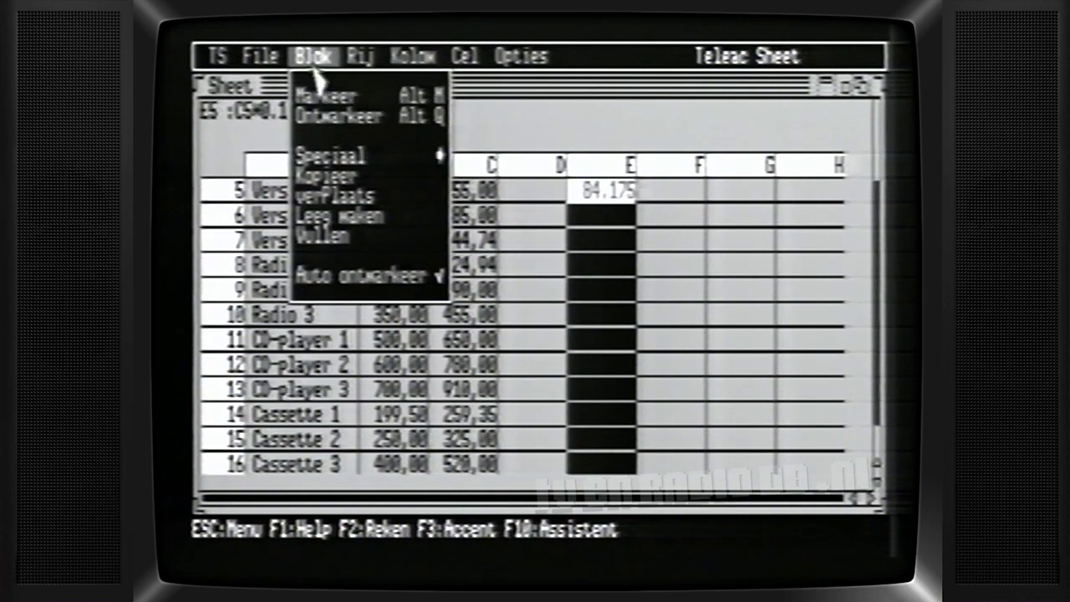
left_click(380, 237)
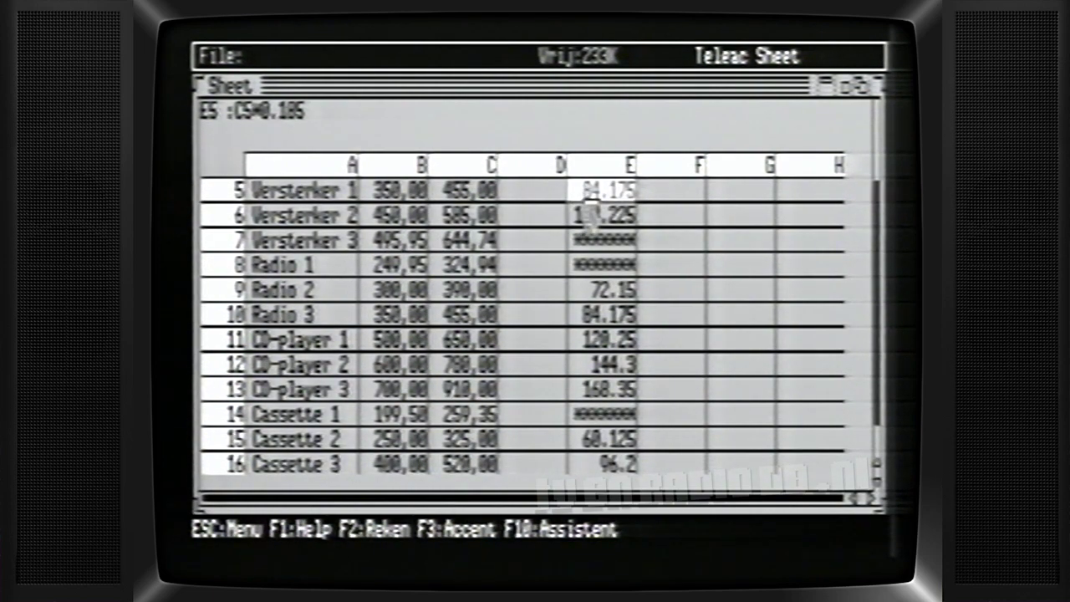
Give E5:E16 the Financieel format with two decimals, e.g. 119,28 and 96,20.
left_click(599, 465, "shift")
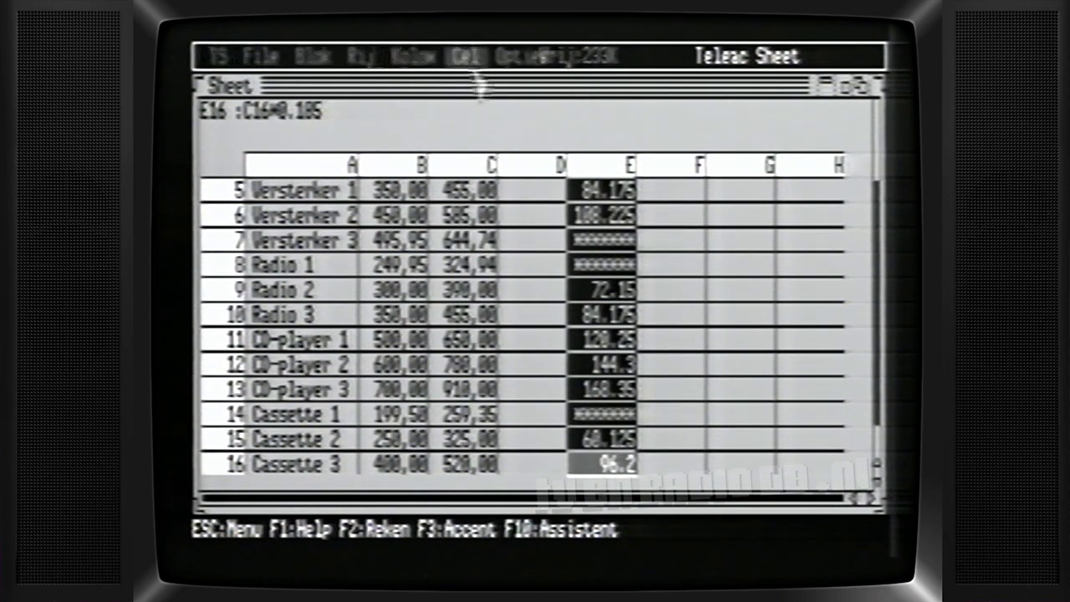
left_click(331, 56)
left_click(435, 155)
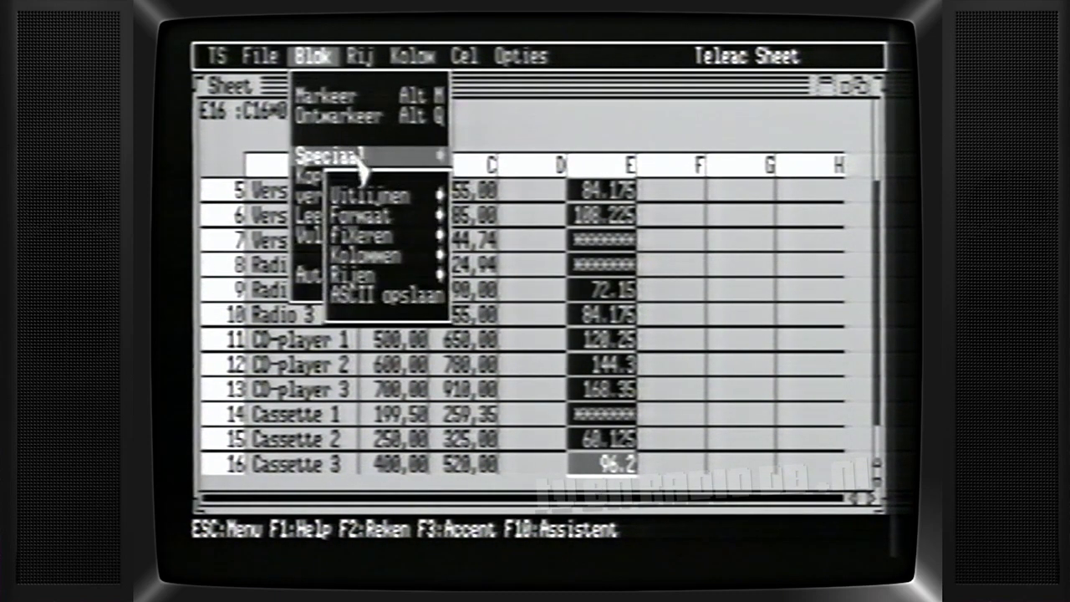
left_click(382, 220)
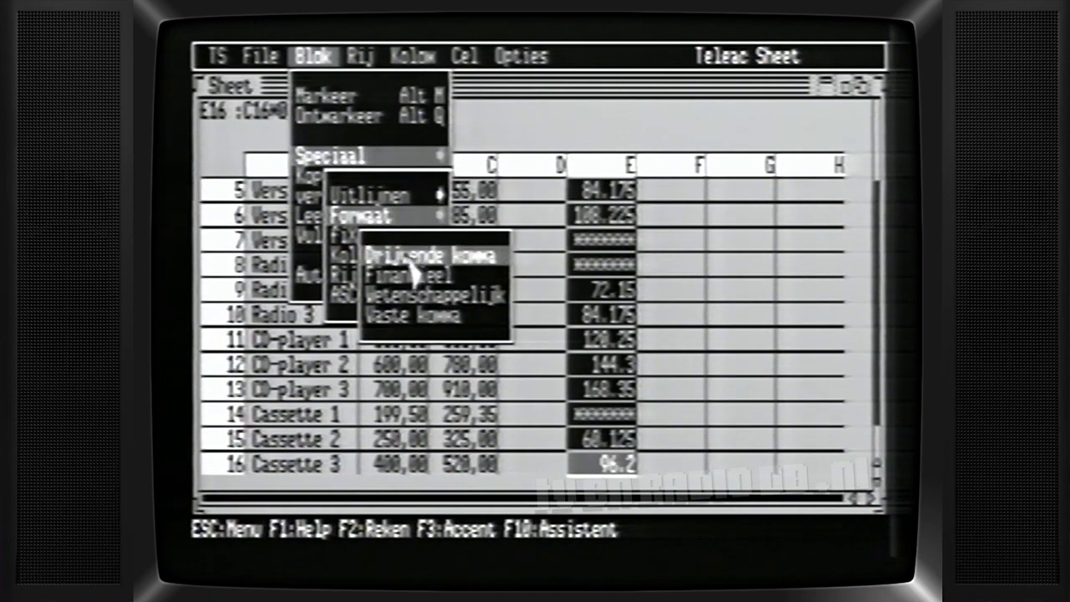
left_click(418, 270)
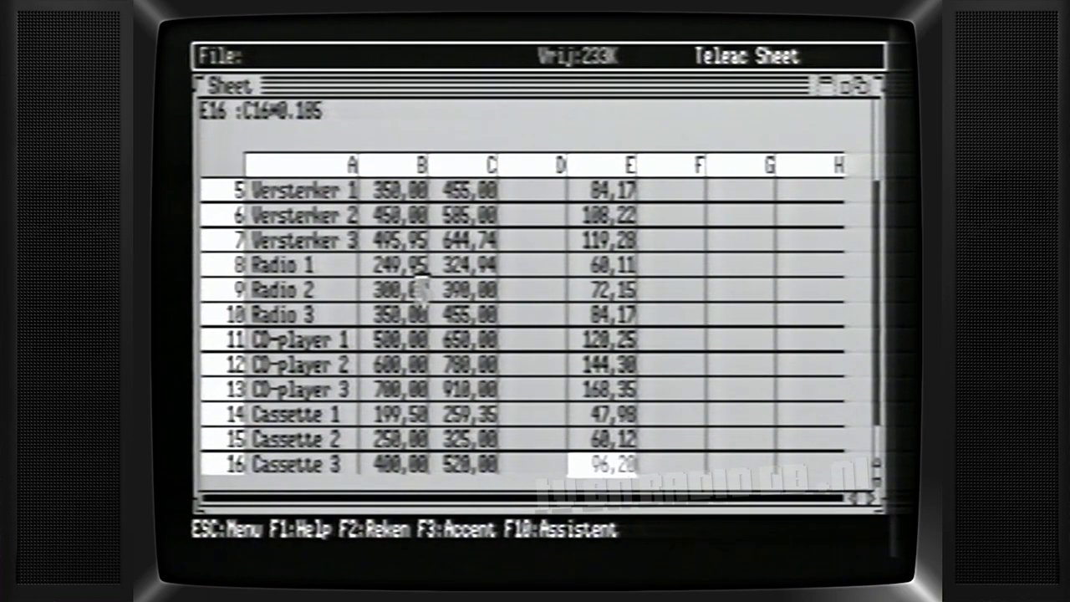
key("Up")
key("Up")
key("Up")
key("Up")
key("Up")
key("Up")
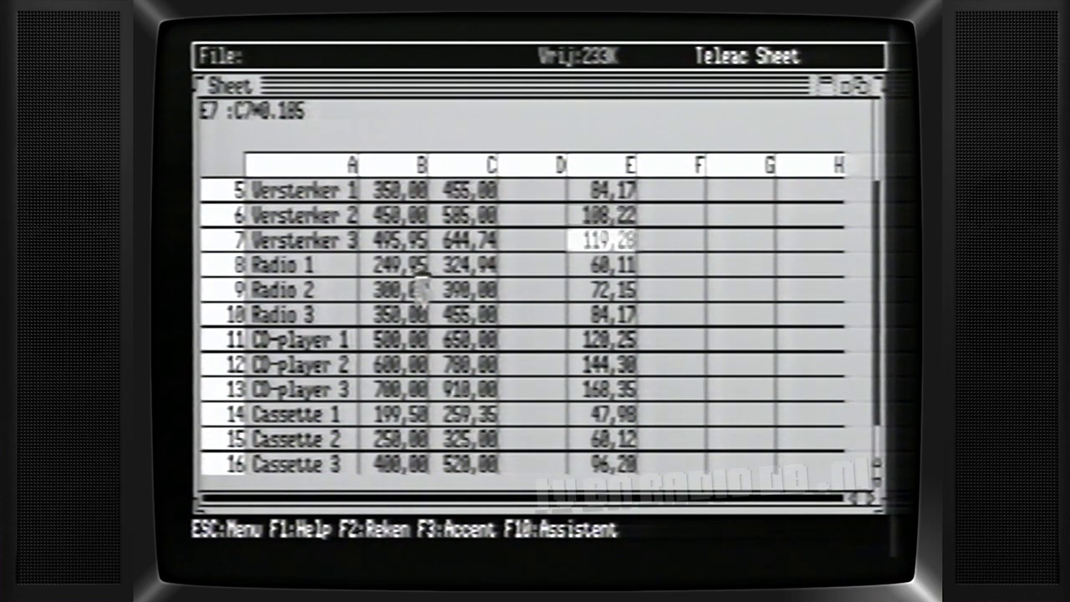
key("Up")
key("Up")
key("Up")
Enter the formula C5+E5 in G5, giving Versterker 1's incl-btw price of 539.175.
key("Right")
key("Right")
key("Down")
key("Down")
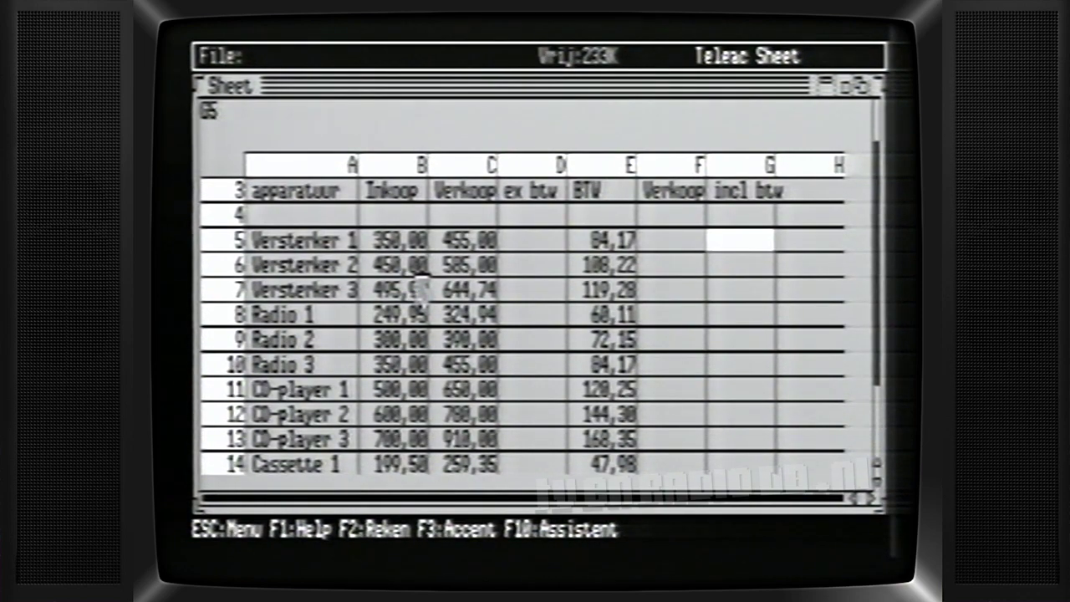
type(":")
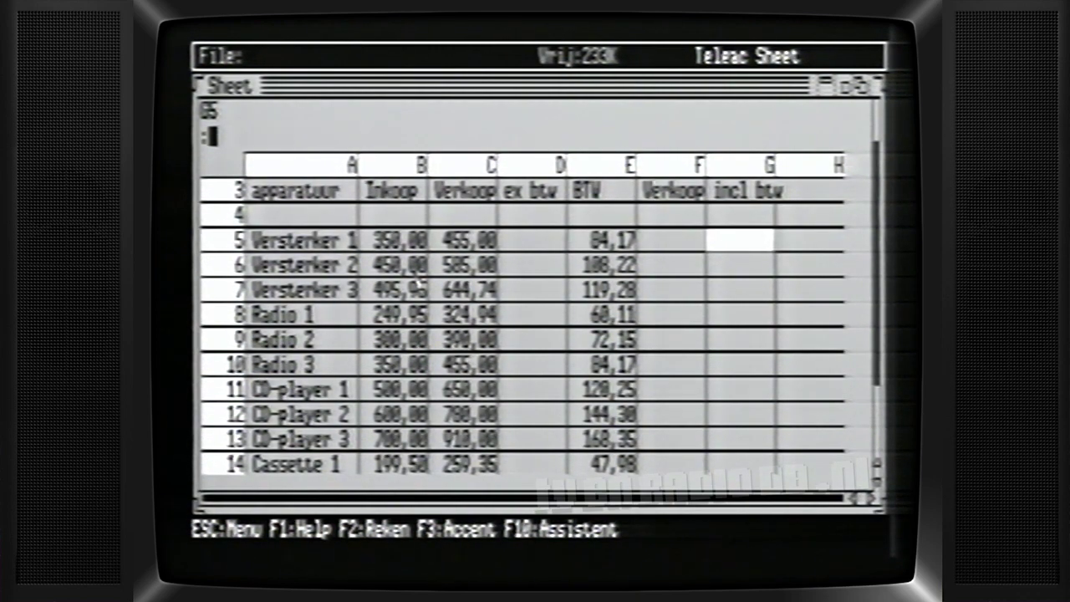
type("C")
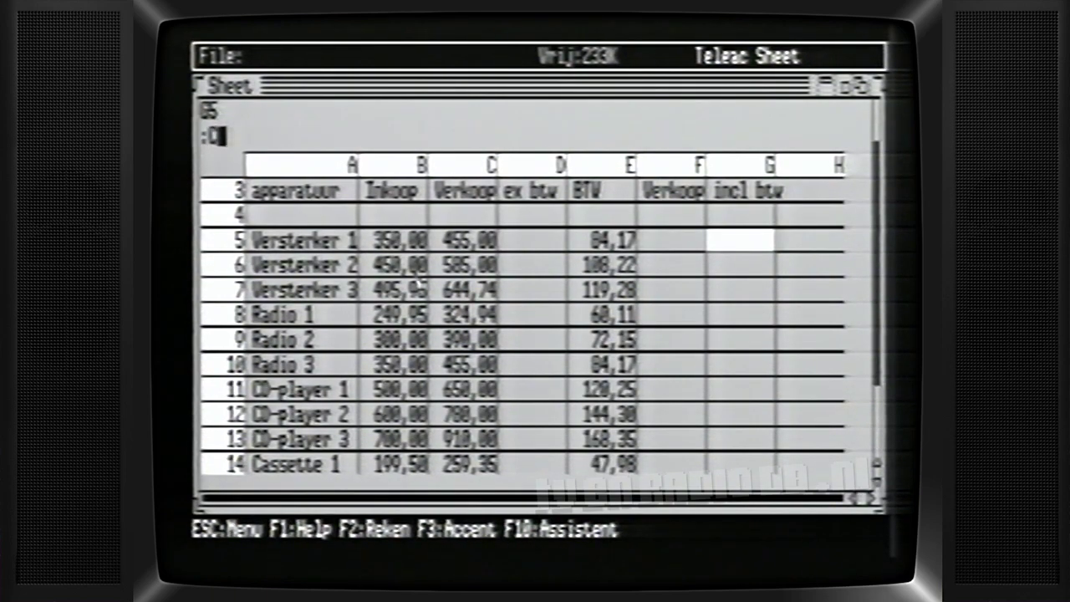
type("5+")
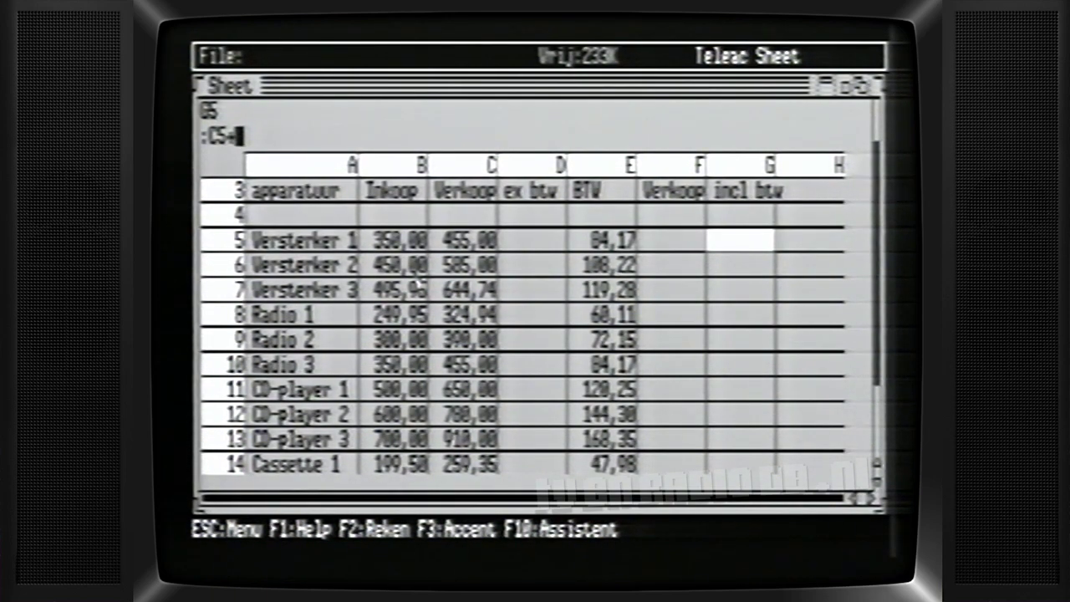
type("E5")
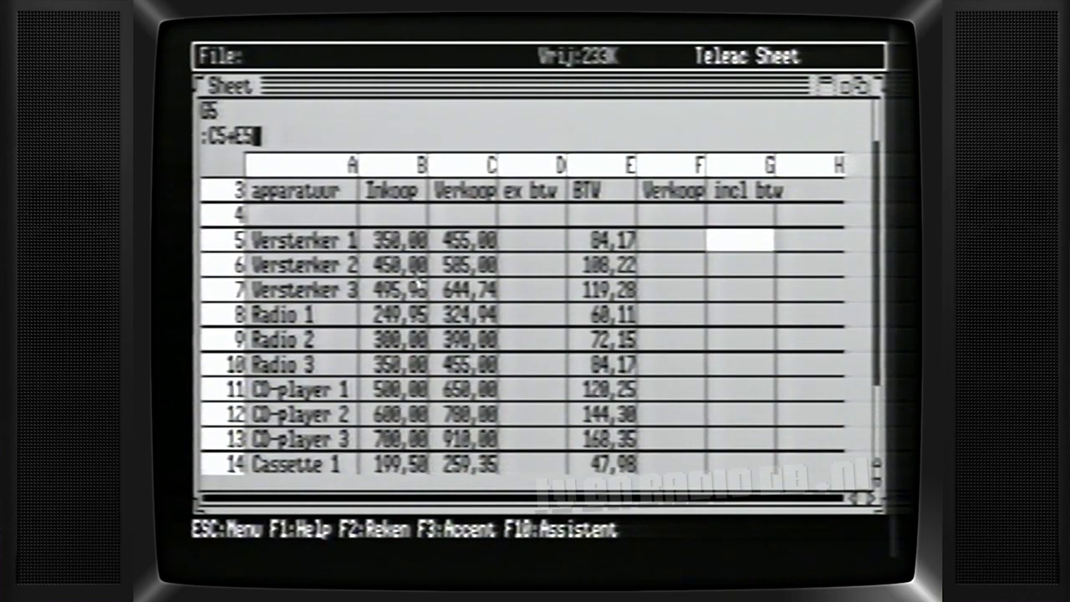
key("Return")
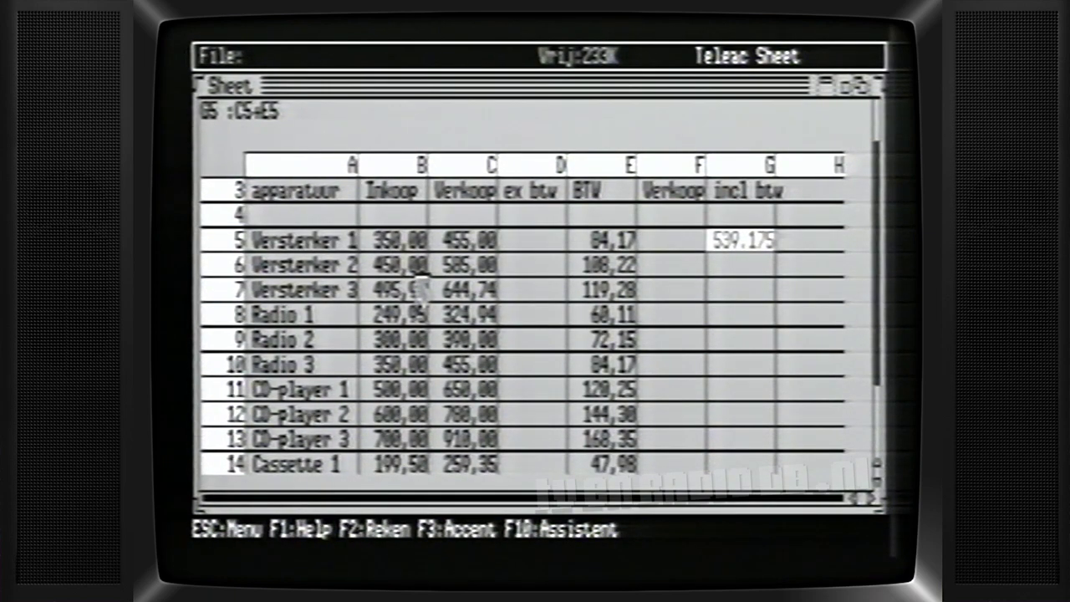
Copy G5's sale-plus-BTW formula down through G16, giving totals like 1.078,35 and 616,20.
key("Down")
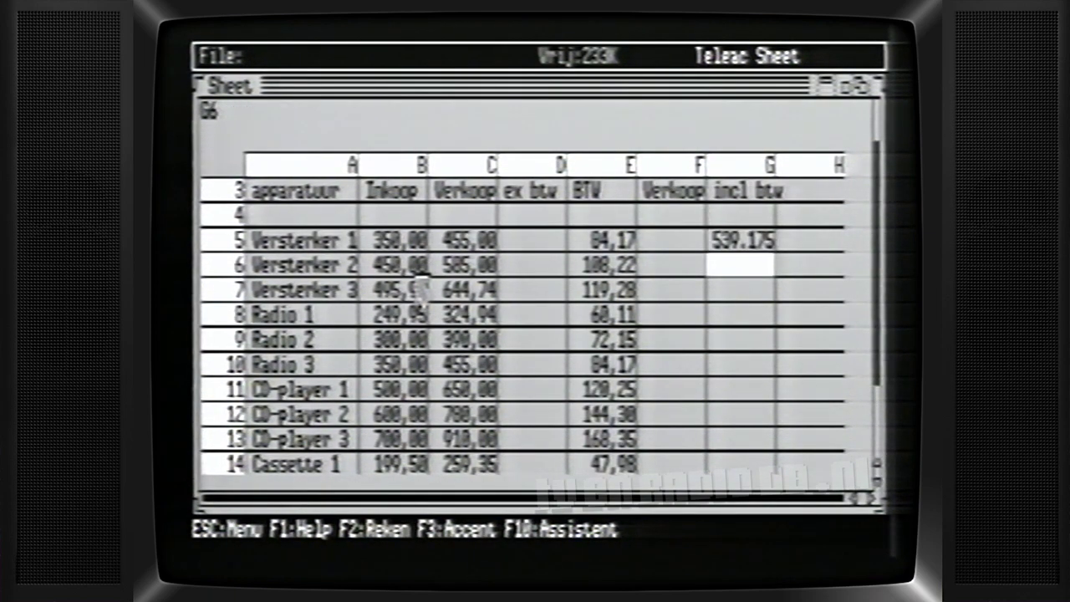
key("Down")
key("Down")
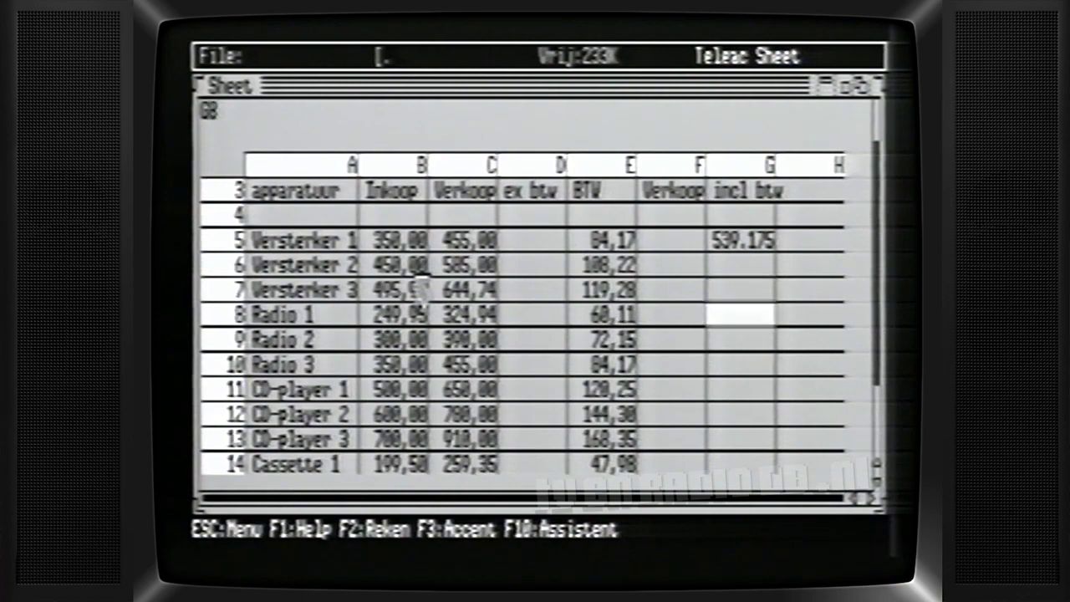
key("Down")
key("Down")
key("Down")
key("Down")
key("Down")
key(".")
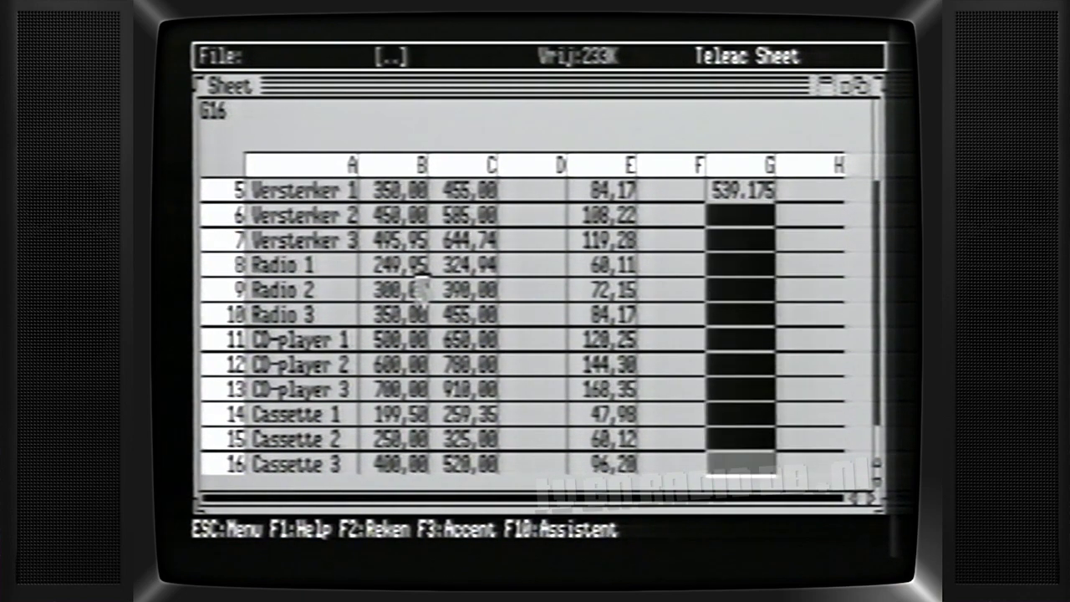
key("Up")
key("Up")
key("Up")
key("Up")
key("Up")
key("Up")
key("Up")
key("Up")
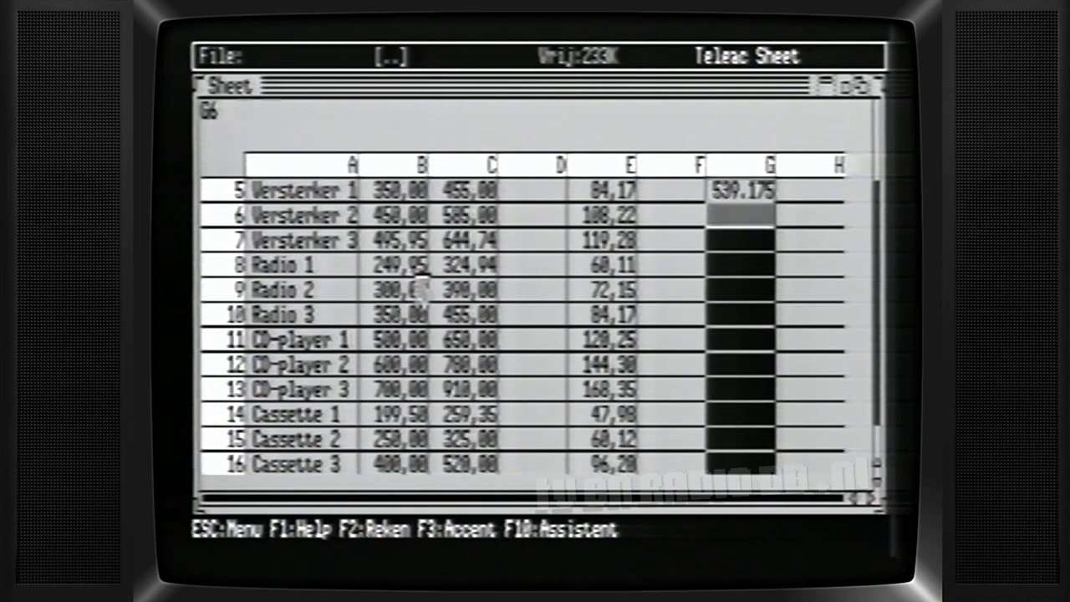
key("Up")
mouse_move(313, 56)
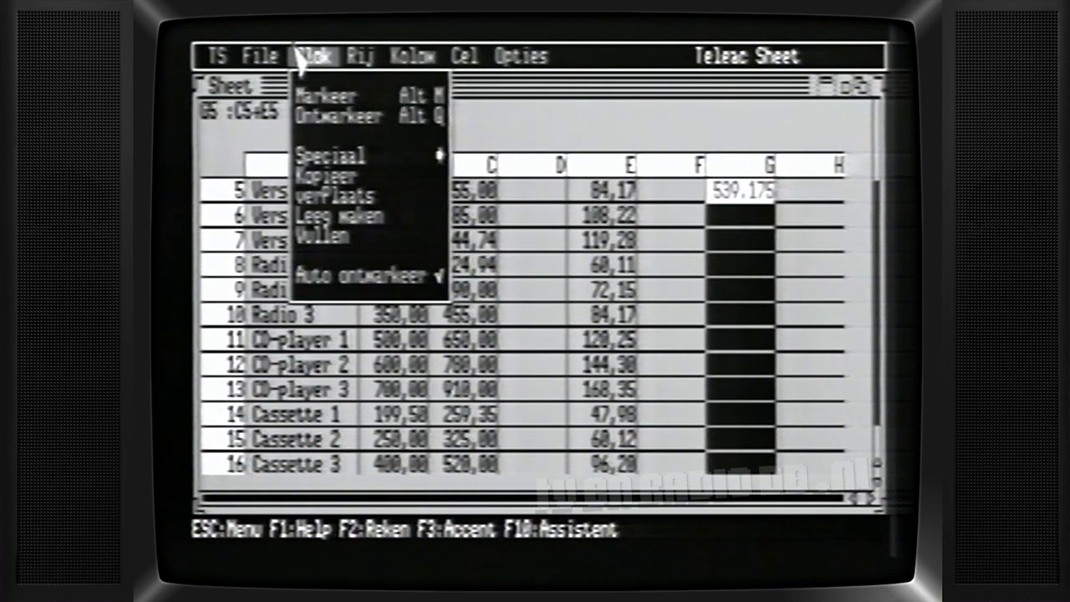
left_click(347, 235)
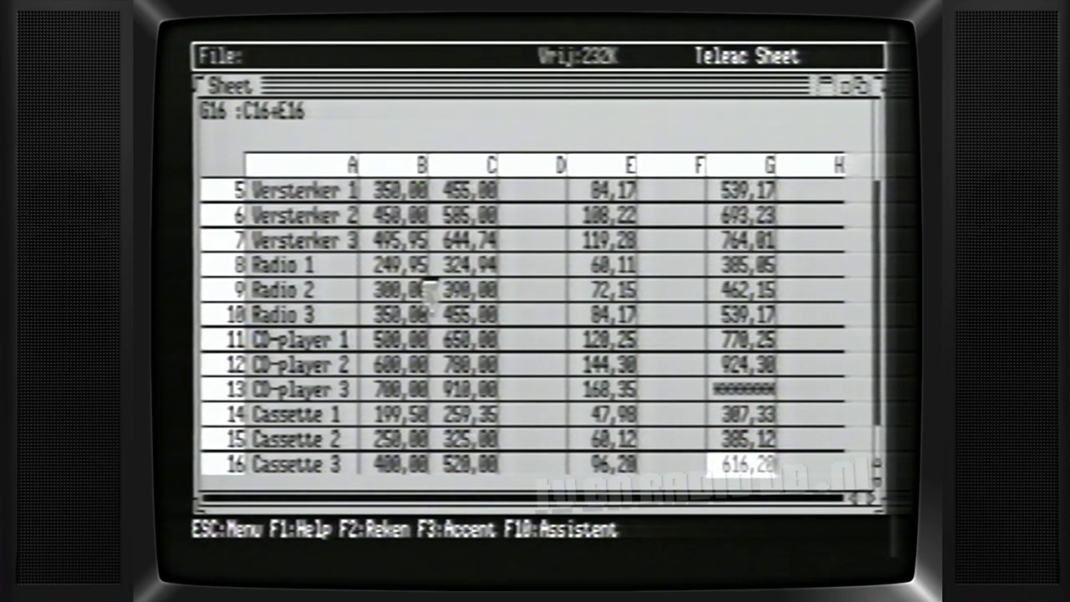
key("Up")
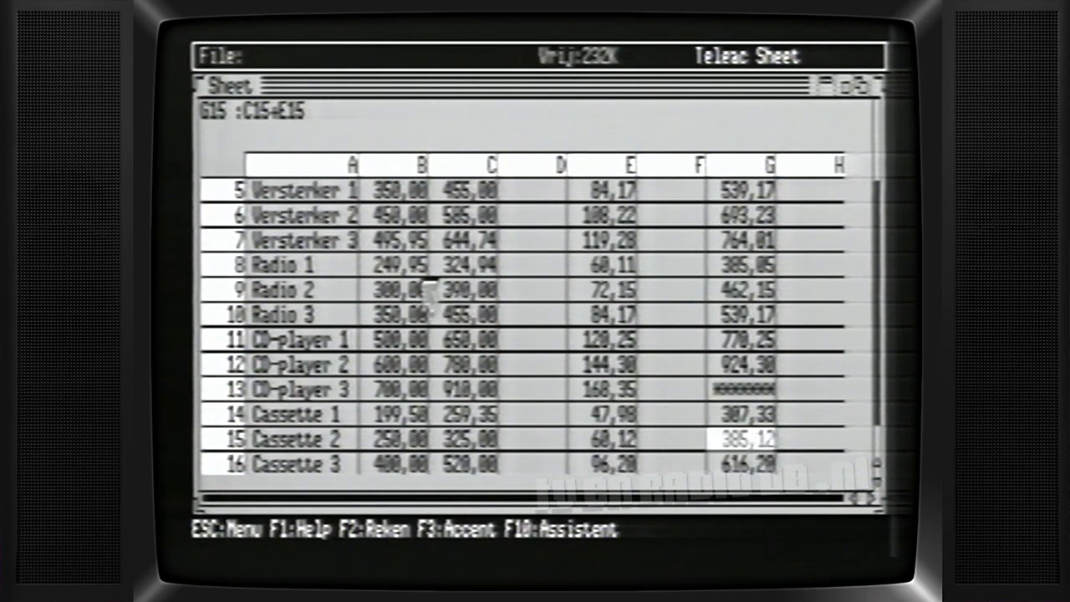
key("Up")
key("Up")
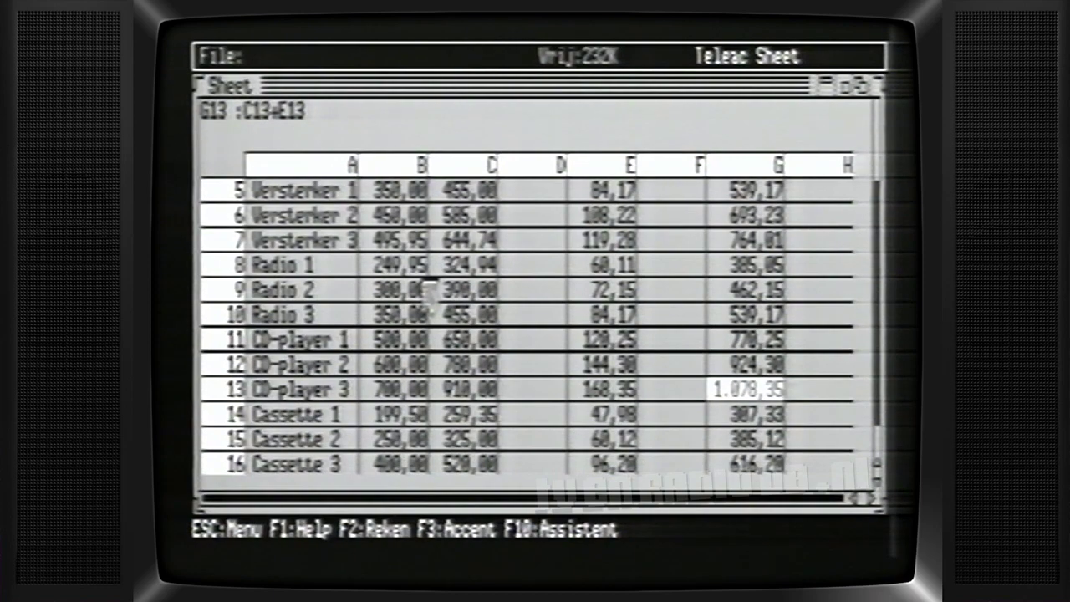
Save the price list sheet under the file name prijslstv1.
left_click(259, 56)
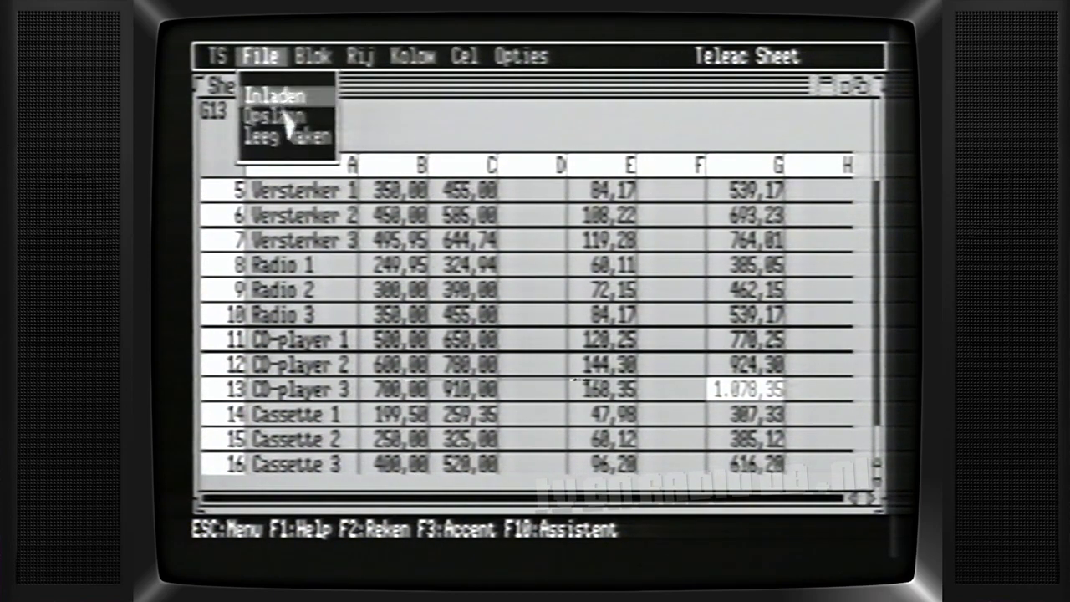
left_click(285, 117)
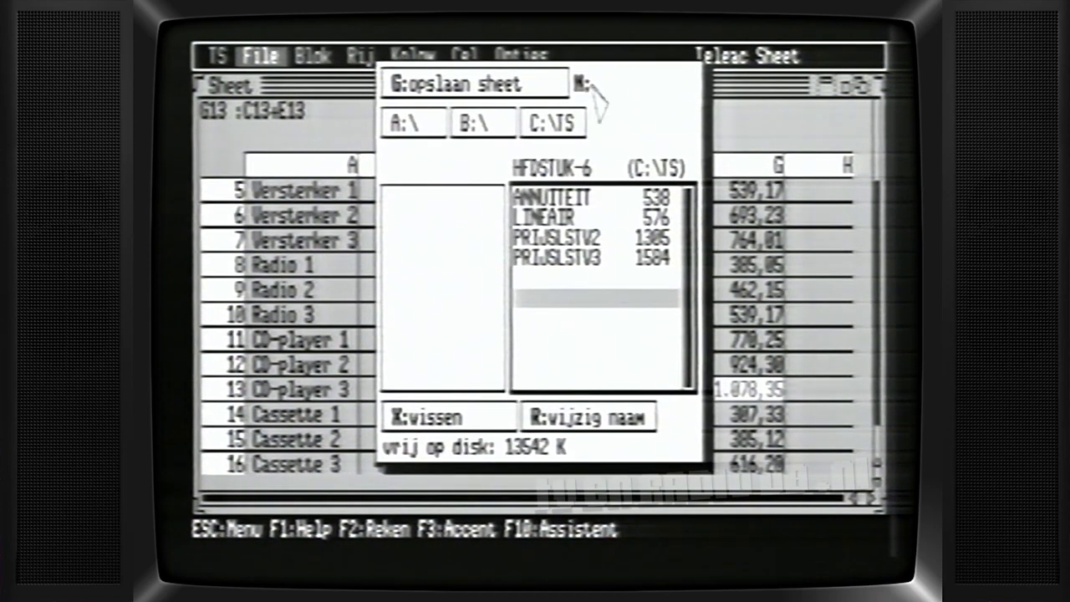
left_click(610, 90)
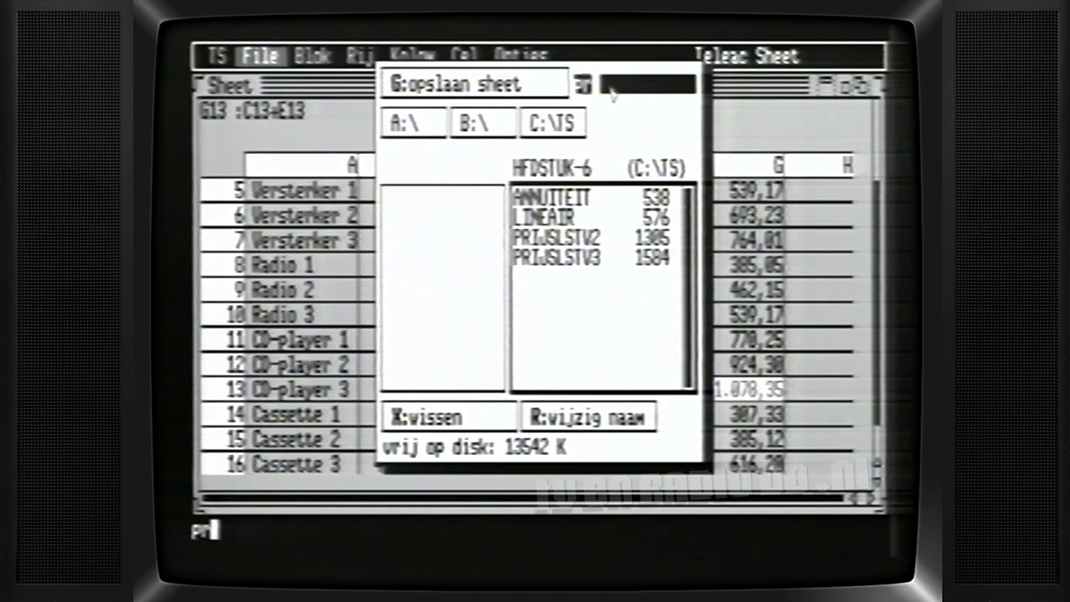
type("ijs")
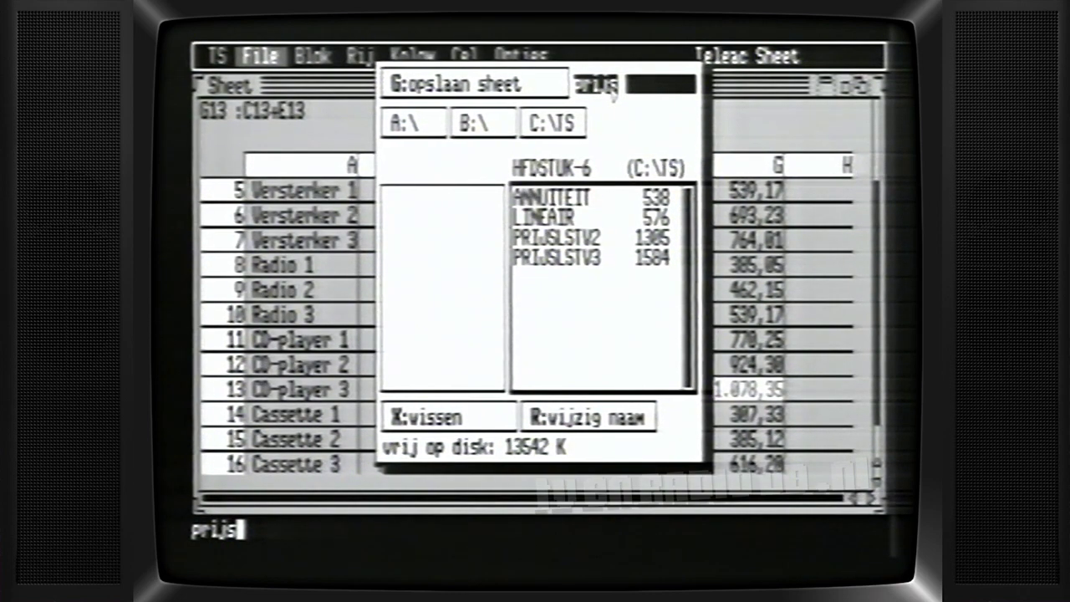
type("lst")
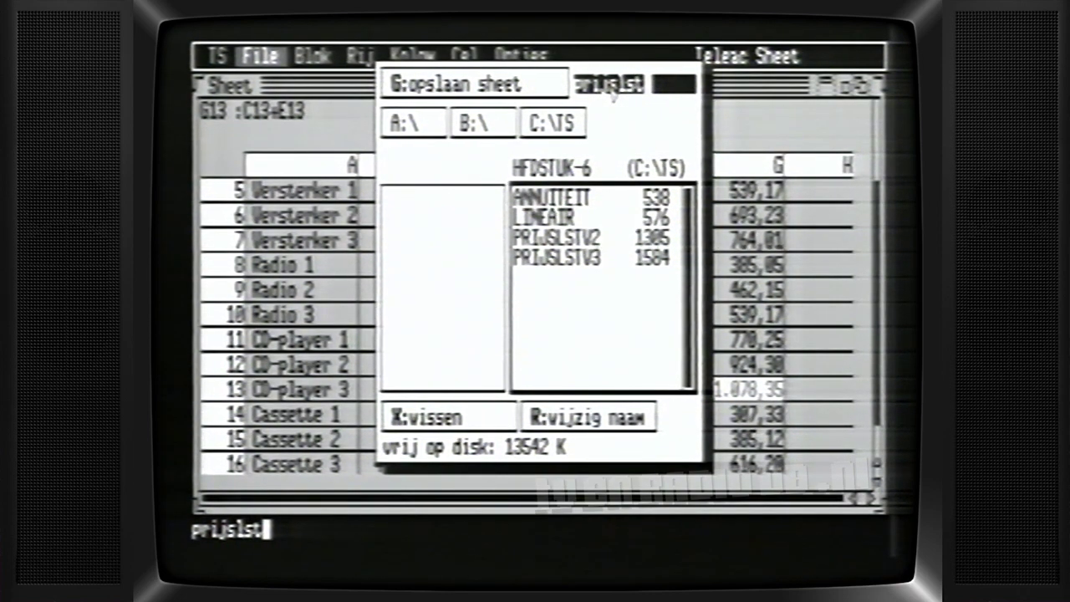
type("v")
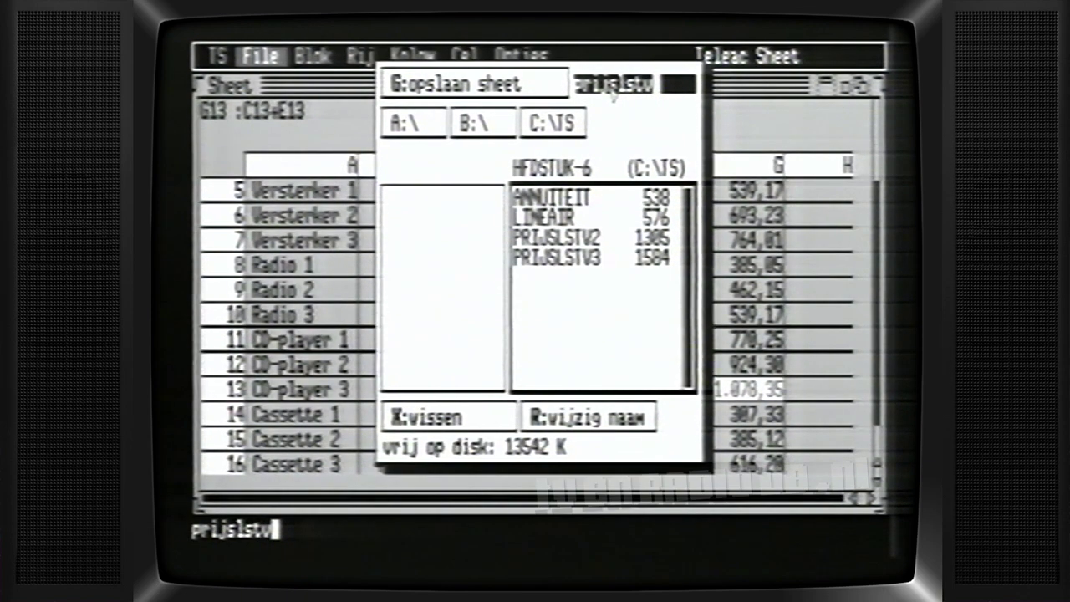
type("1")
key("Return")
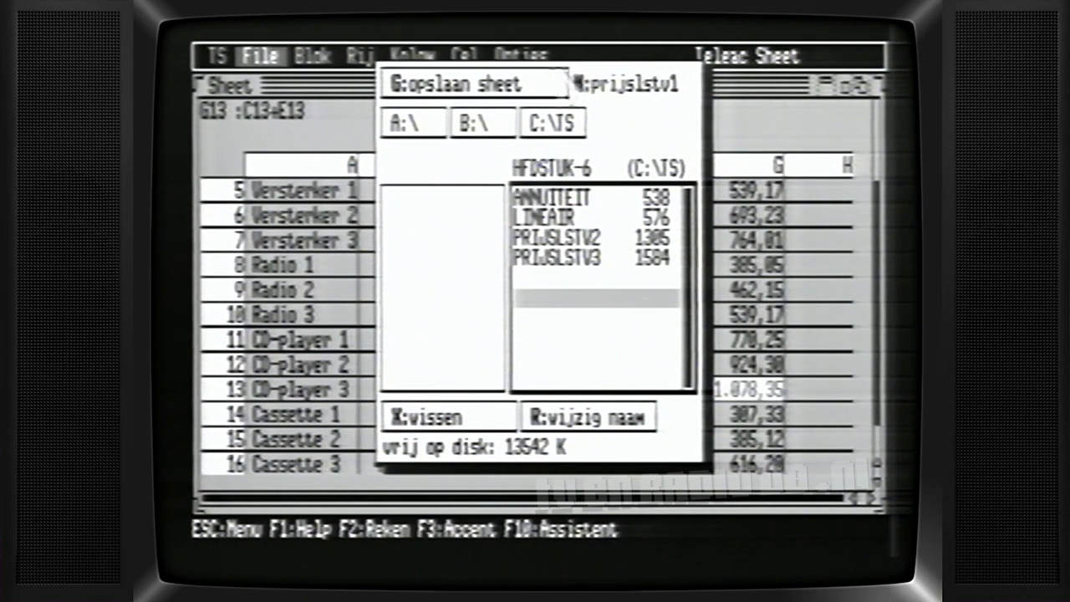
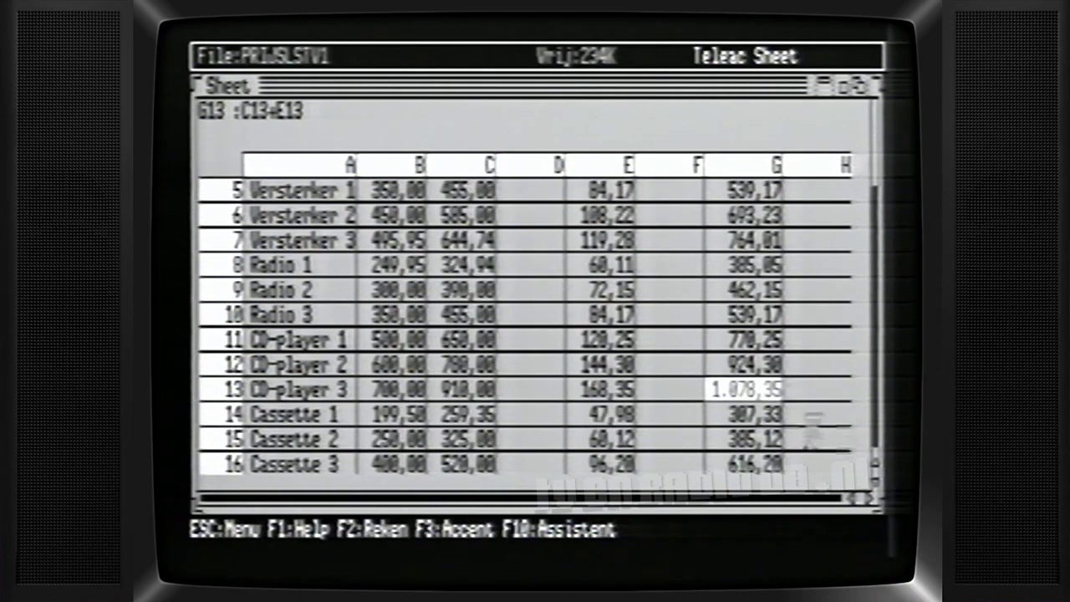
Insert blank rows at A8, directly above Radio 1, using Rij > Tussenvoegen.
left_click(314, 267)
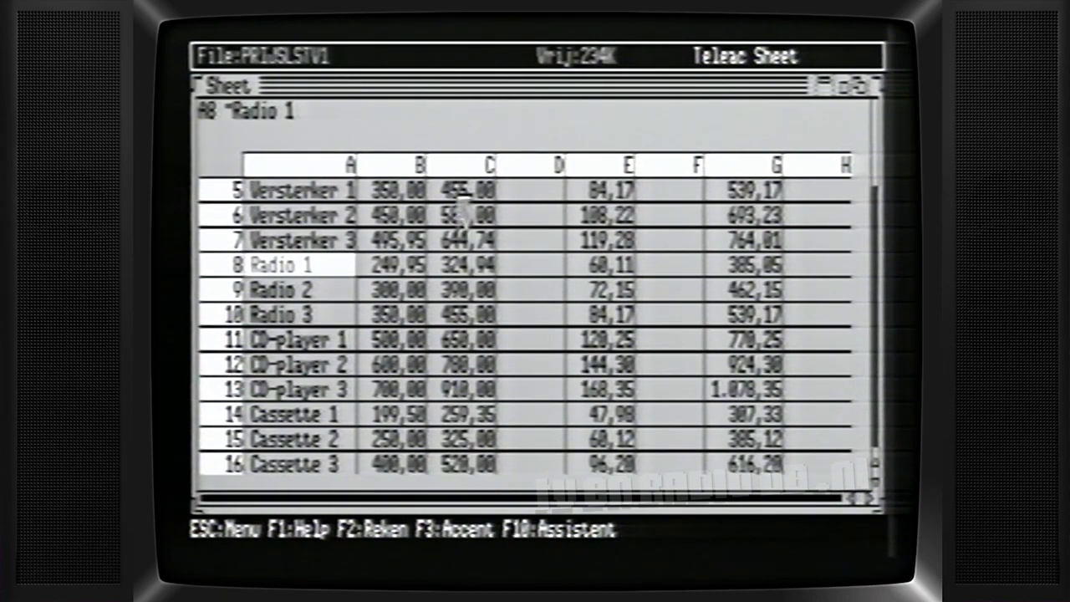
mouse_move(378, 57)
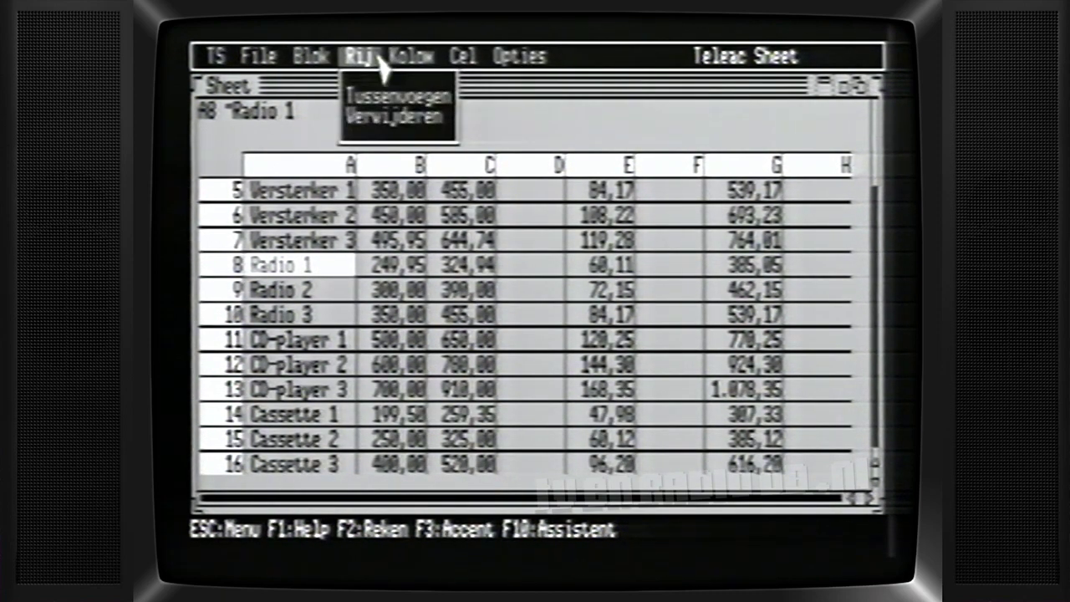
left_click(385, 96)
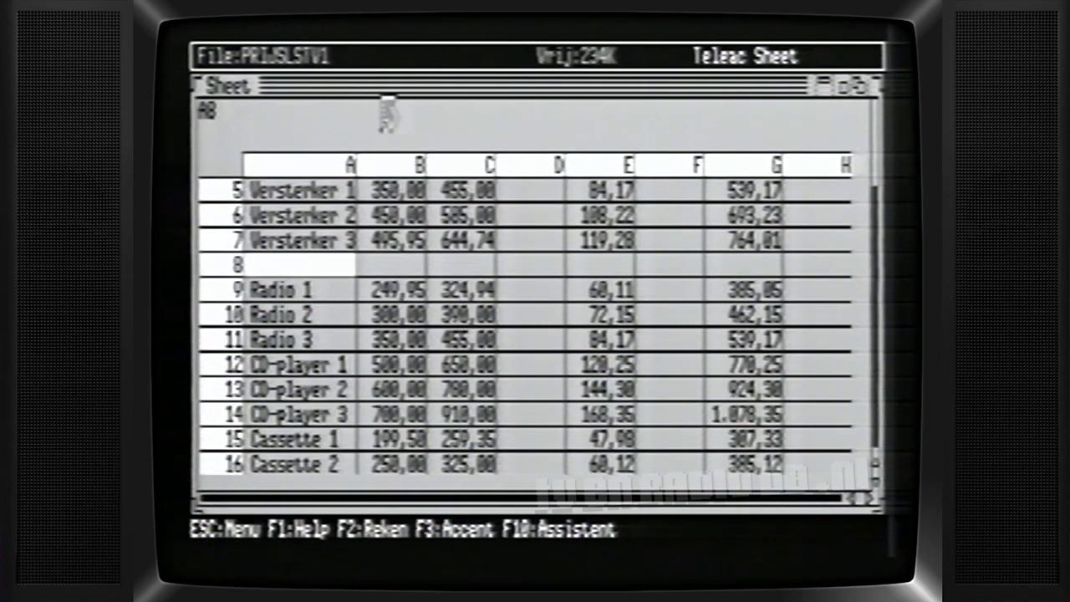
mouse_move(375, 55)
left_click(384, 87)
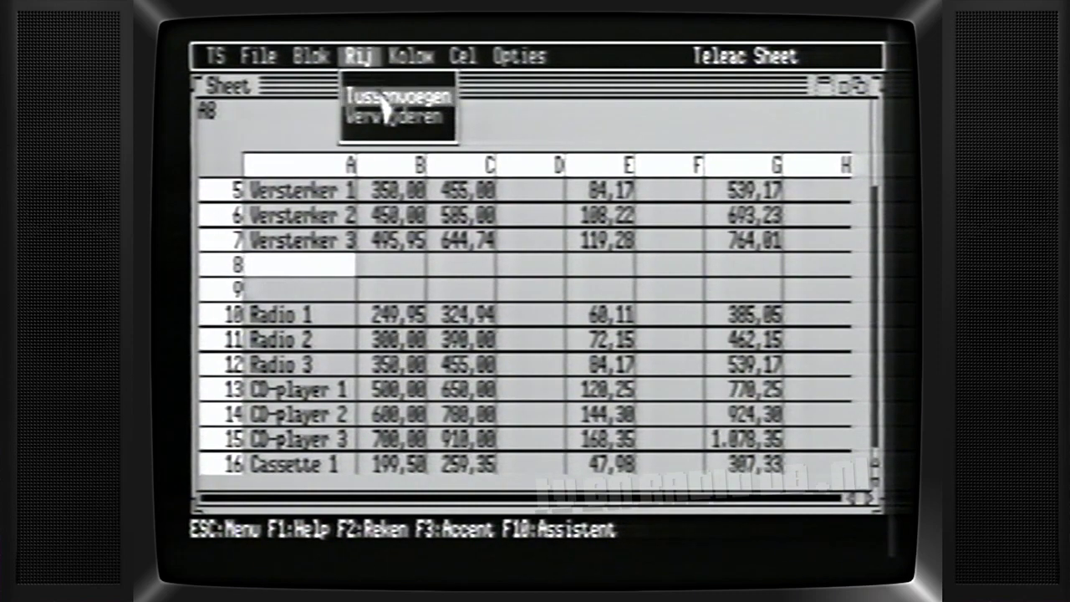
left_click(382, 99)
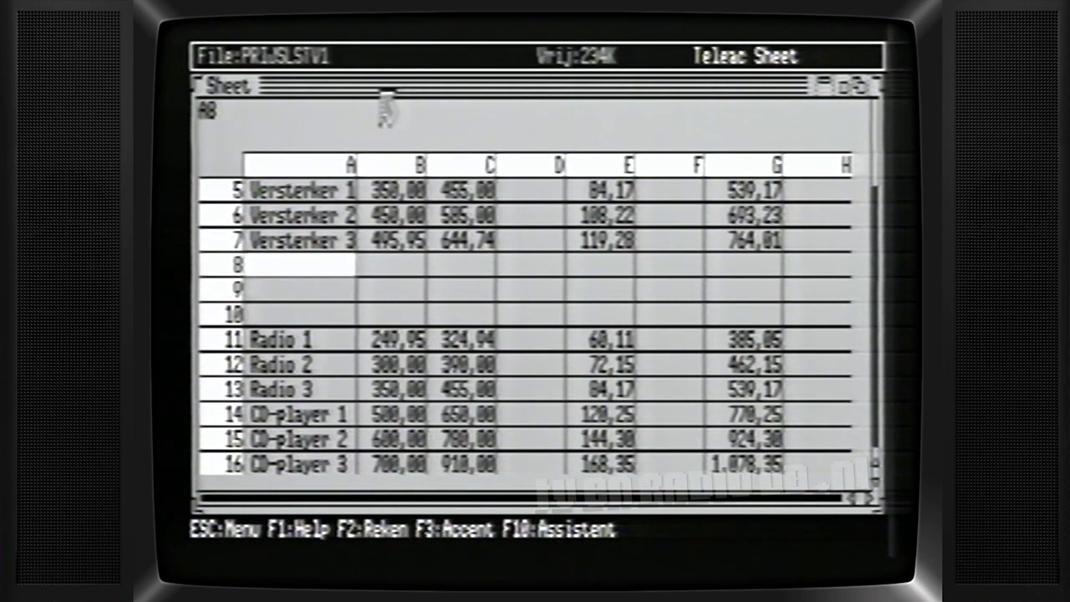
Label A8 'Versterker 4' and fill A8:A10 as a series through Versterker 6.
type("Versterk")
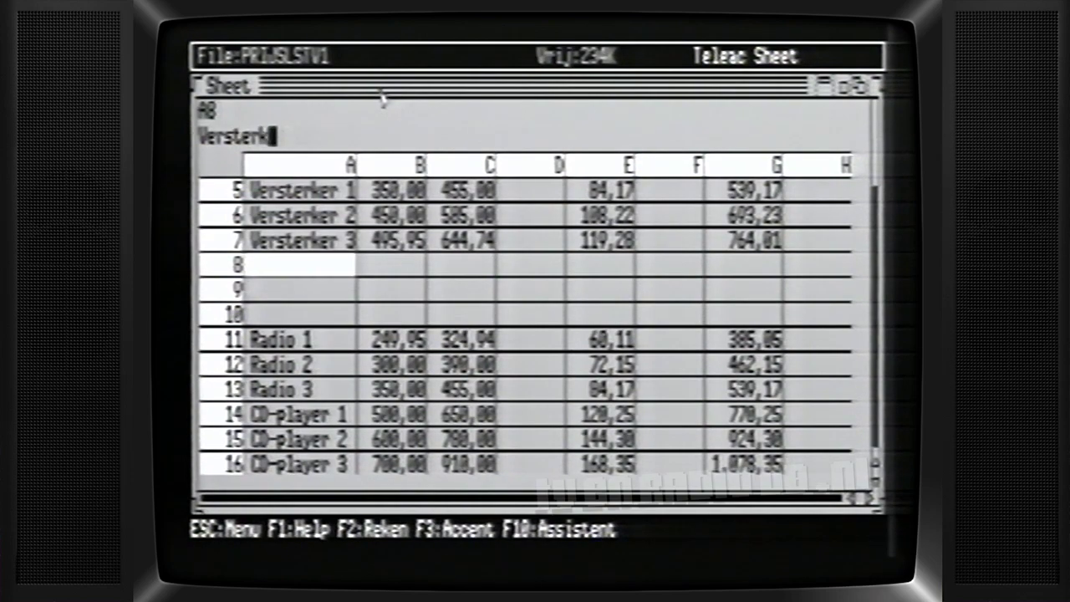
type("er 4")
key("Return")
key("Up")
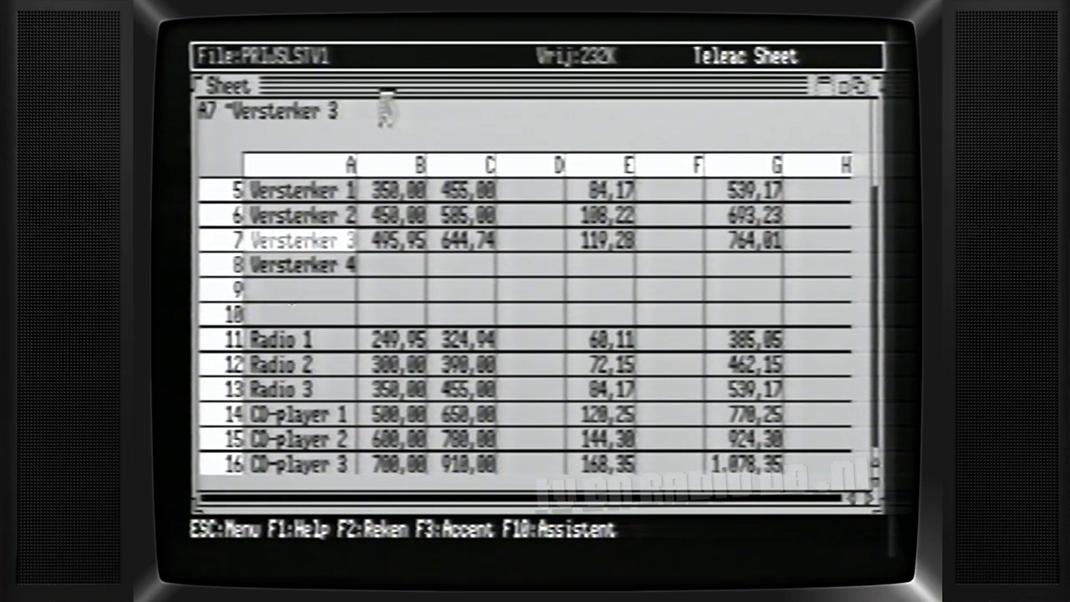
key("Down")
key("shift+Down")
key("shift+Down")
key("ctrl+d")
Copy the Versterker 1–3 figures in B5:G7 into rows 8–10 with Blok > Kopieer.
key("Up")
key("Up")
key("Right")
key("Up")
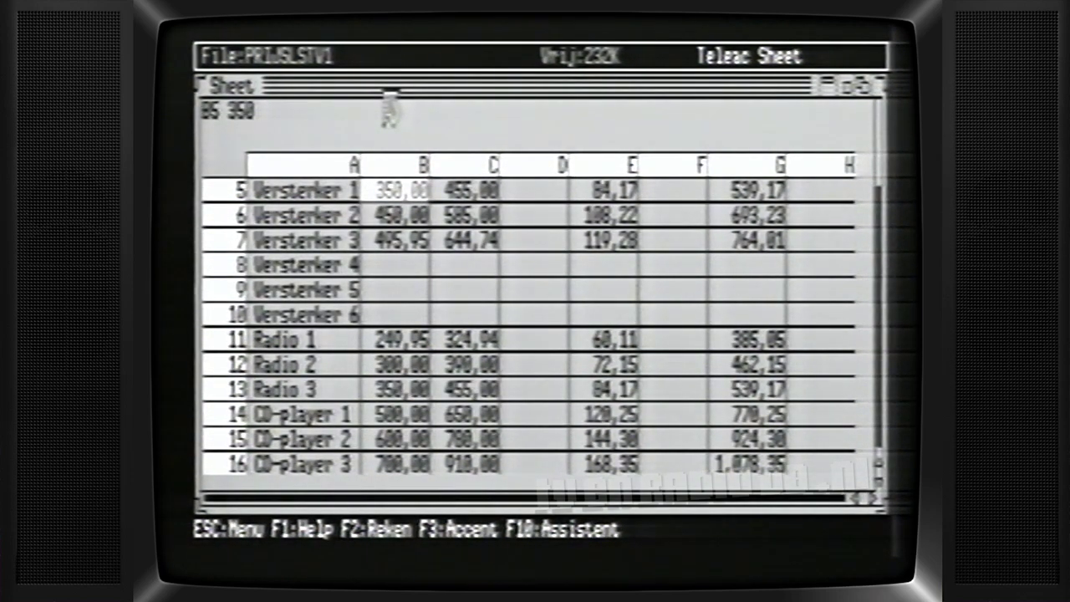
key("Down")
key("Down")
key("Right")
key("Right")
key("Right")
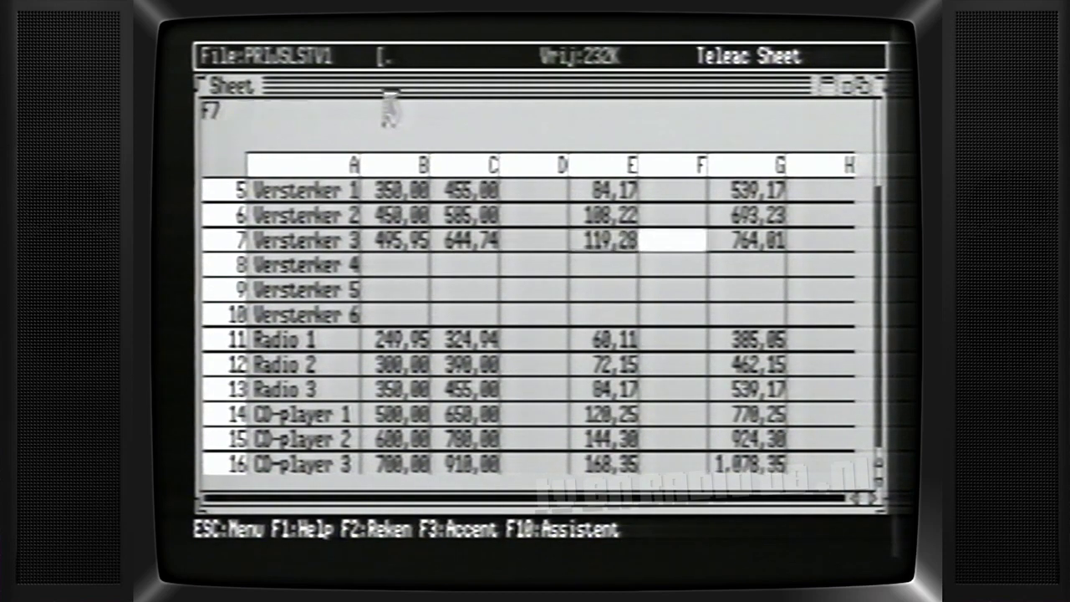
key("Right")
key("Down")
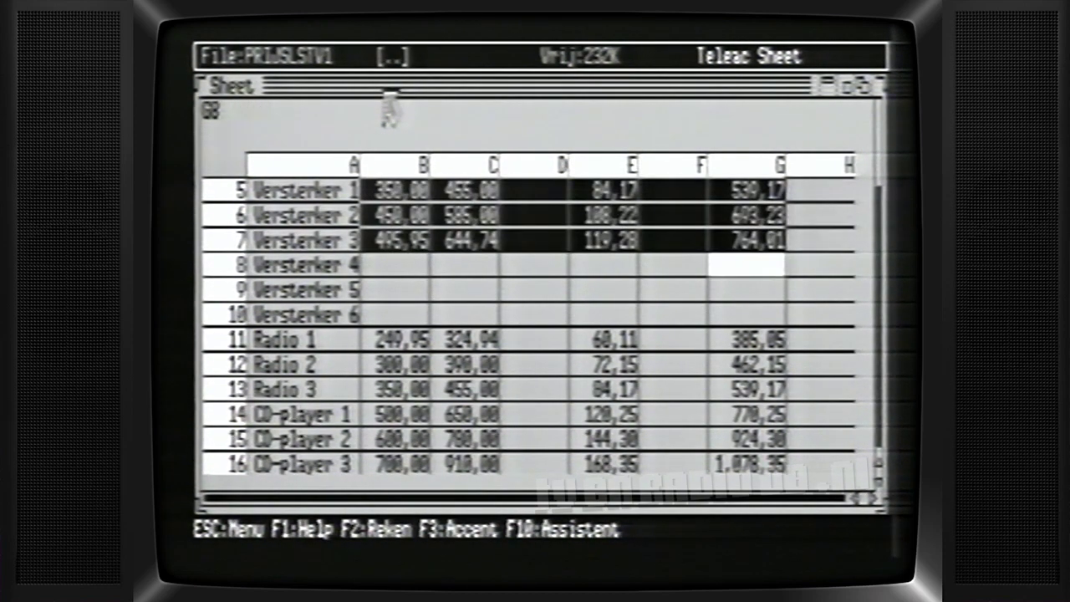
key("Left")
key("Left")
key("Left")
key("Left")
key("Left")
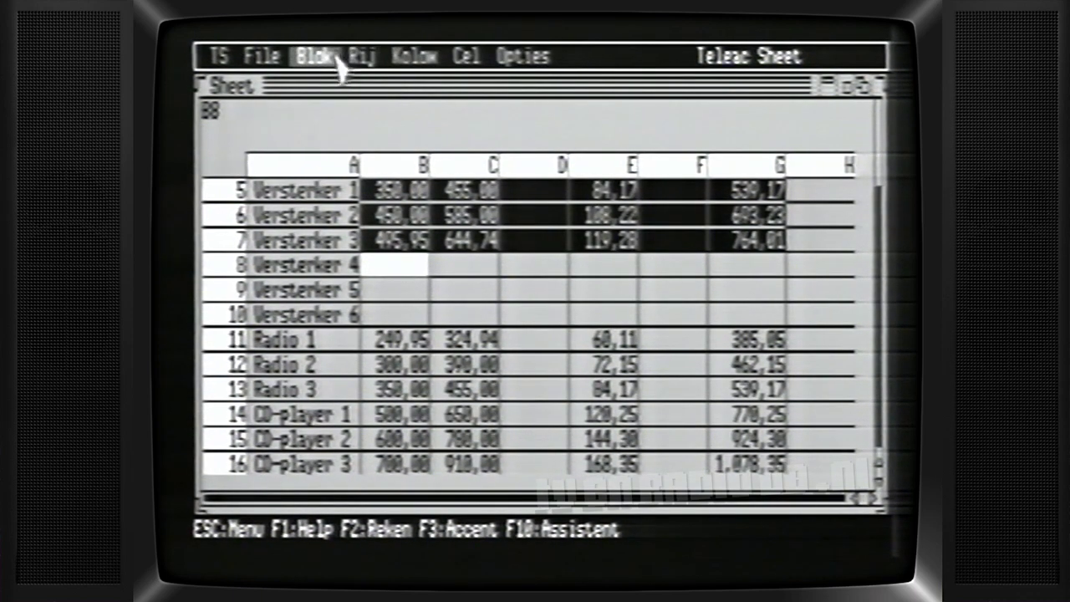
left_click(326, 56)
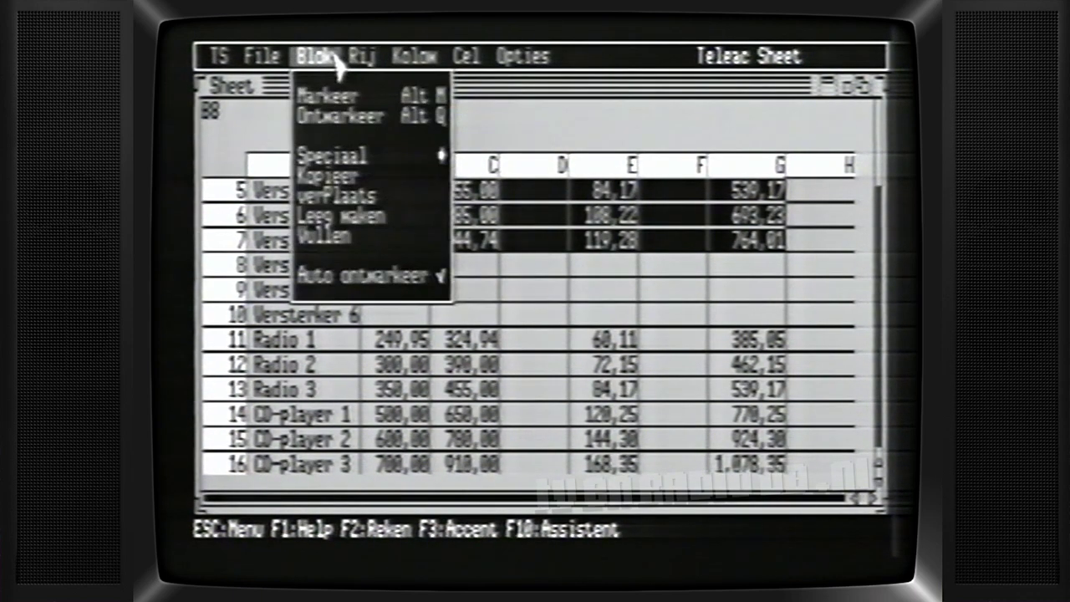
left_click(361, 179)
type("500")
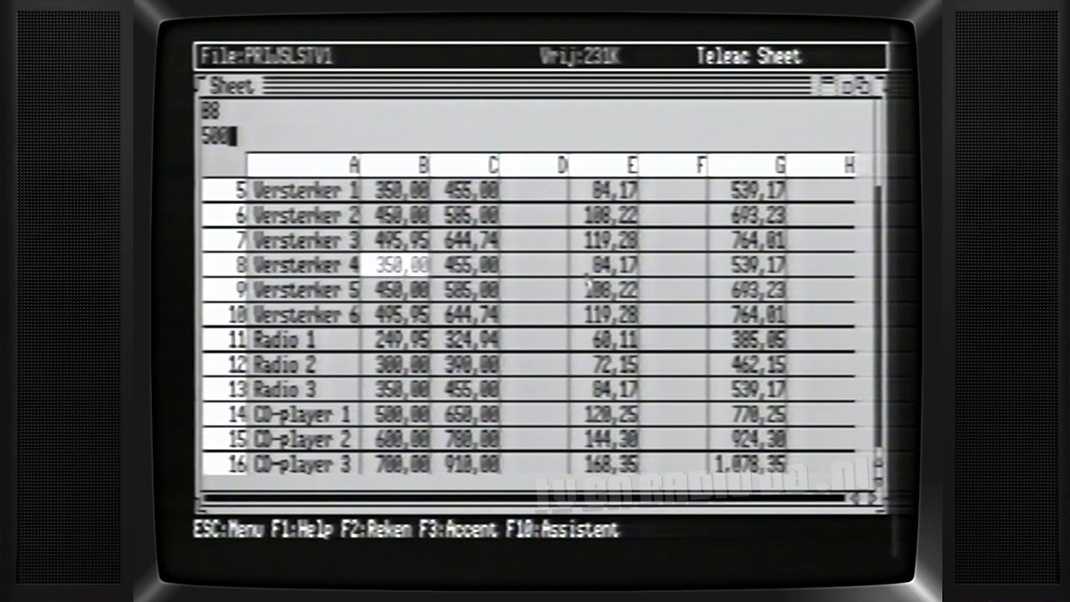
Enter purchase prices 500, 650 and 750 in B8, B9 and B10.
key("Return")
key("Down")
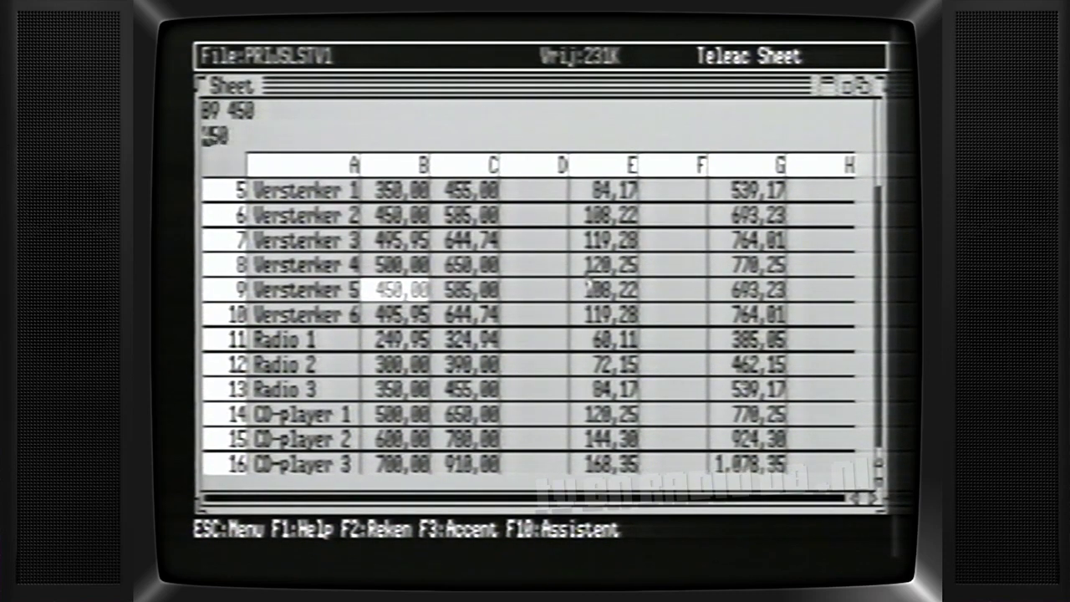
type("6")
key("Return")
key("Down")
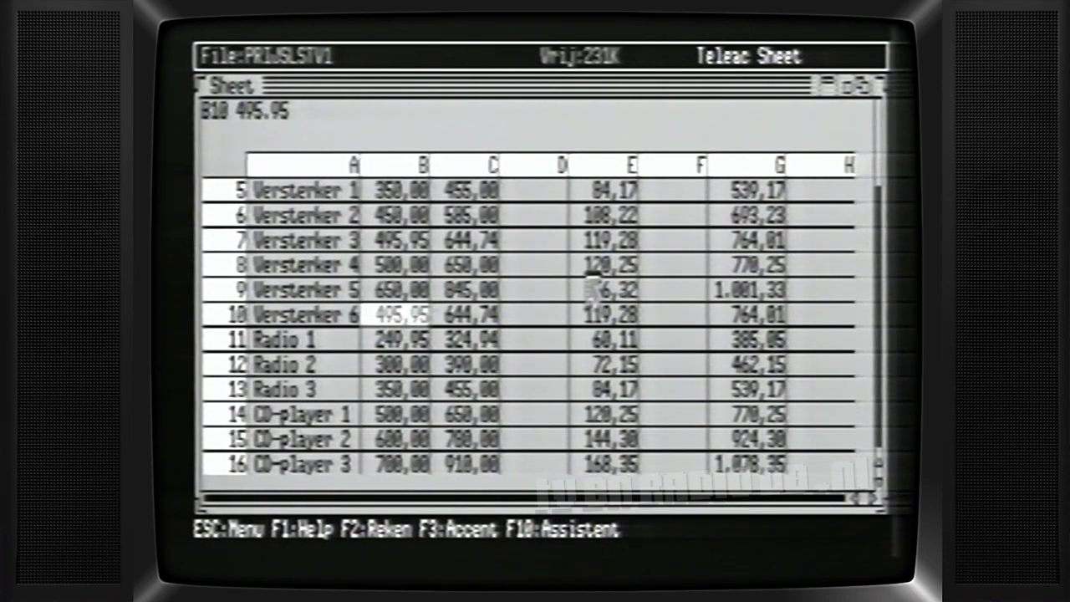
key("Return")
type("750")
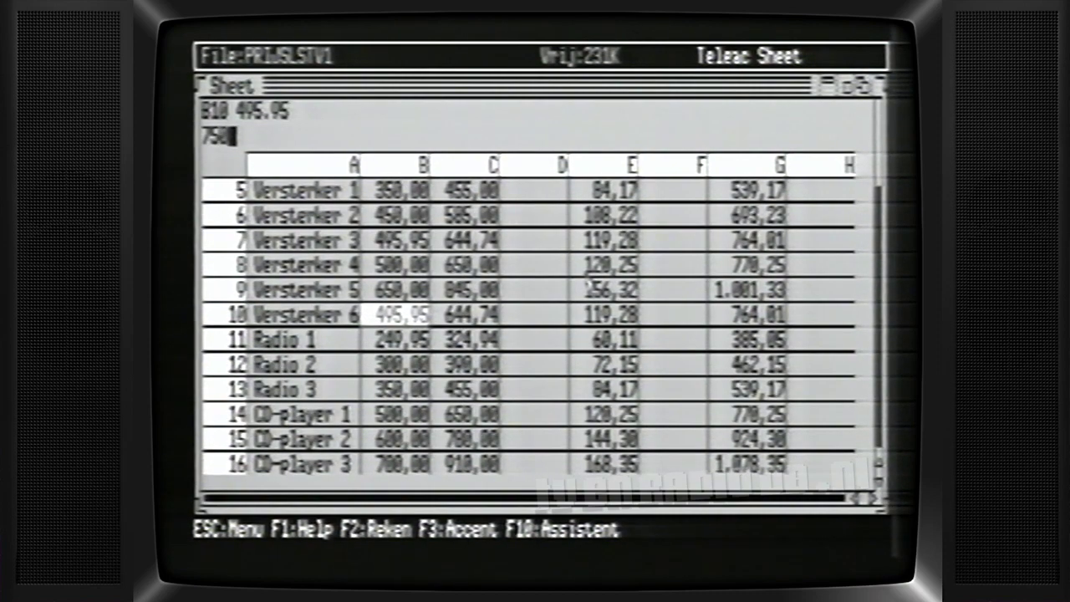
key("Return")
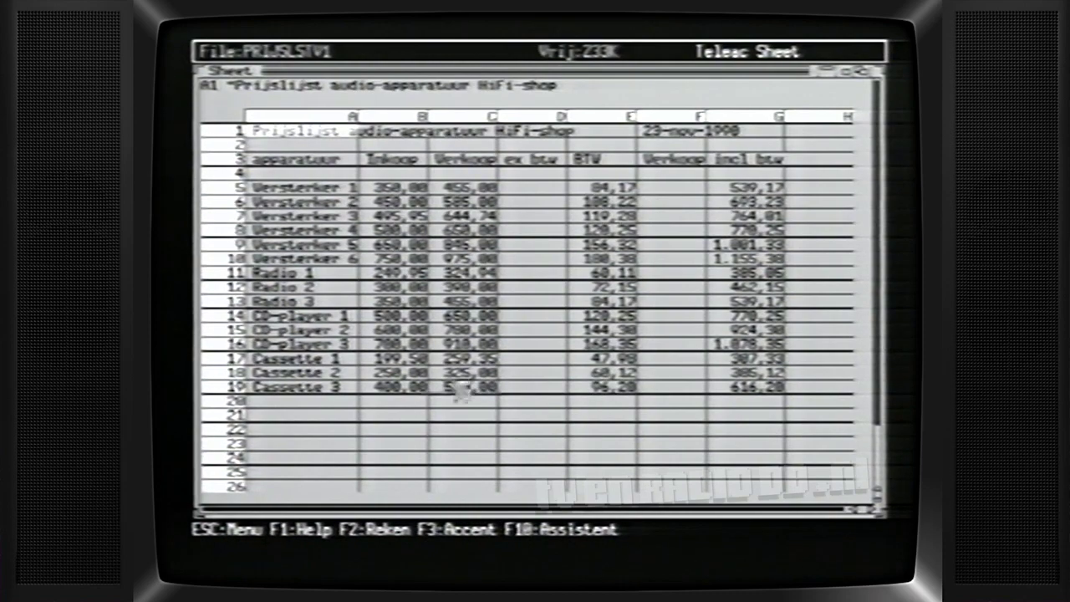
Move block A8:G10 to A20, below Cassette 3, with Blok > verPlaats.
left_click(299, 234)
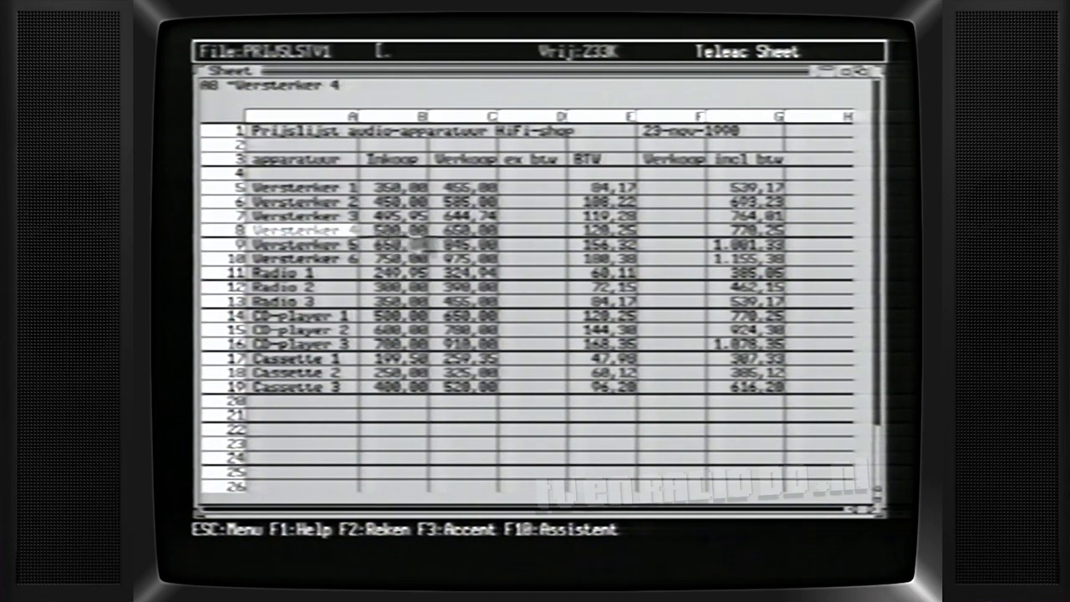
left_click(747, 260, "shift")
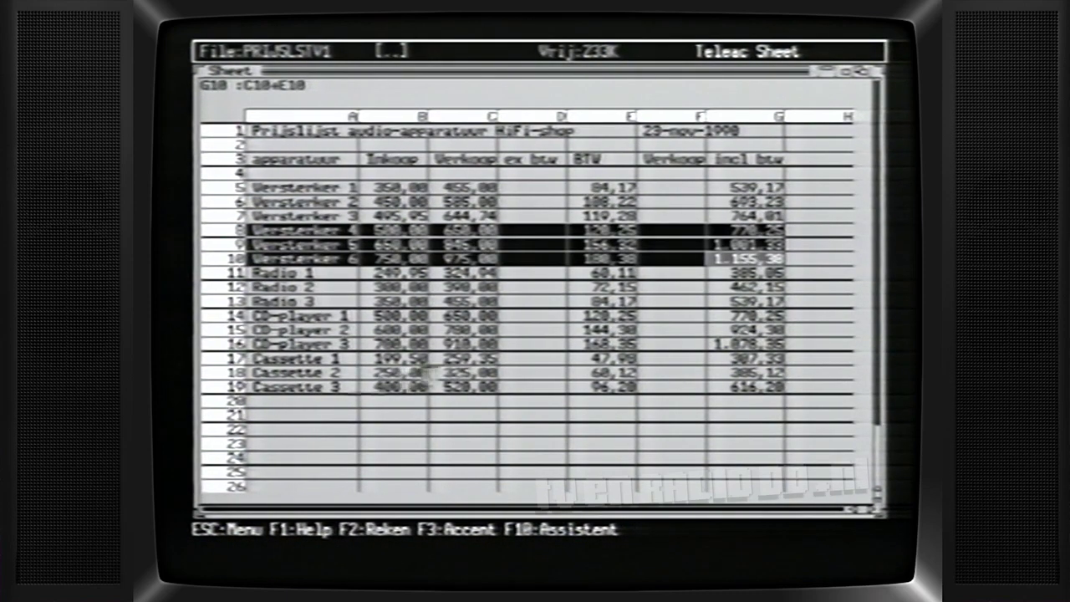
left_click(298, 406)
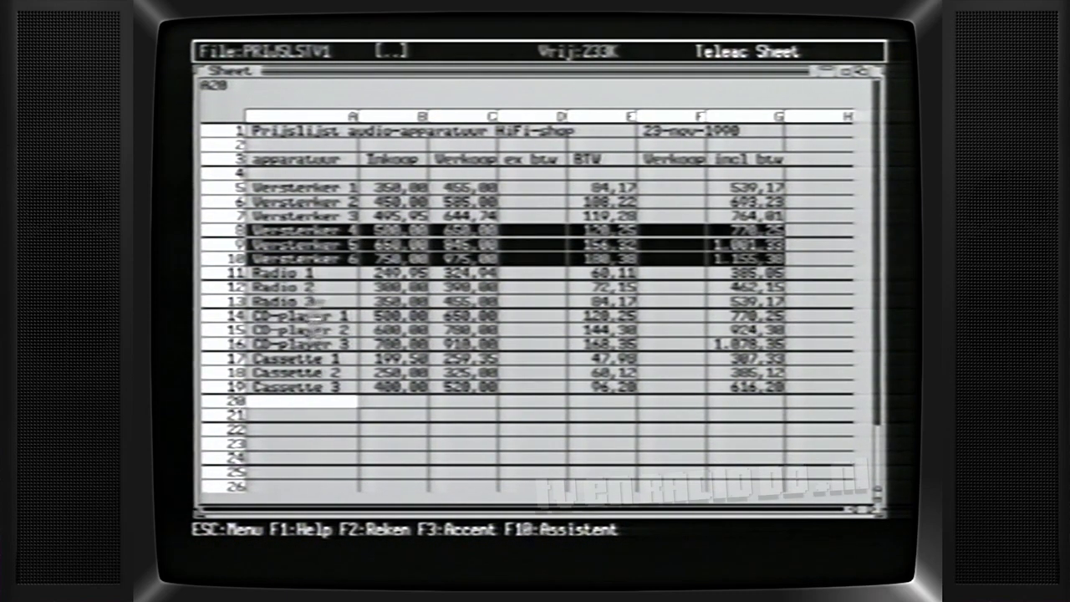
mouse_move(314, 52)
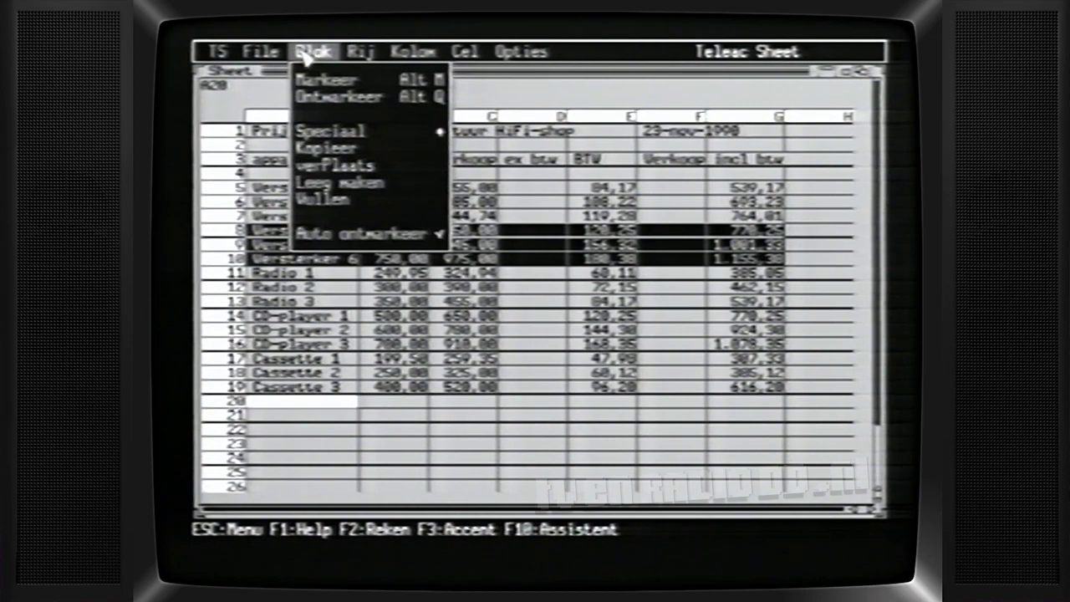
left_click(380, 167)
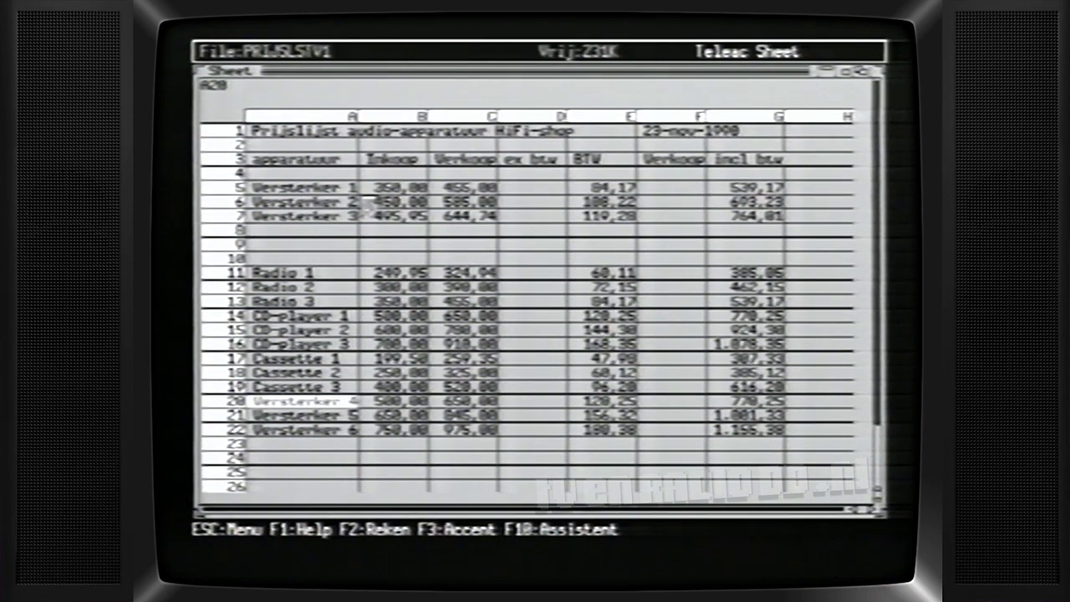
Delete the empty rows 8–10 with Rij > Verwijderen so Radio 1 returns to row 8.
left_click(332, 233)
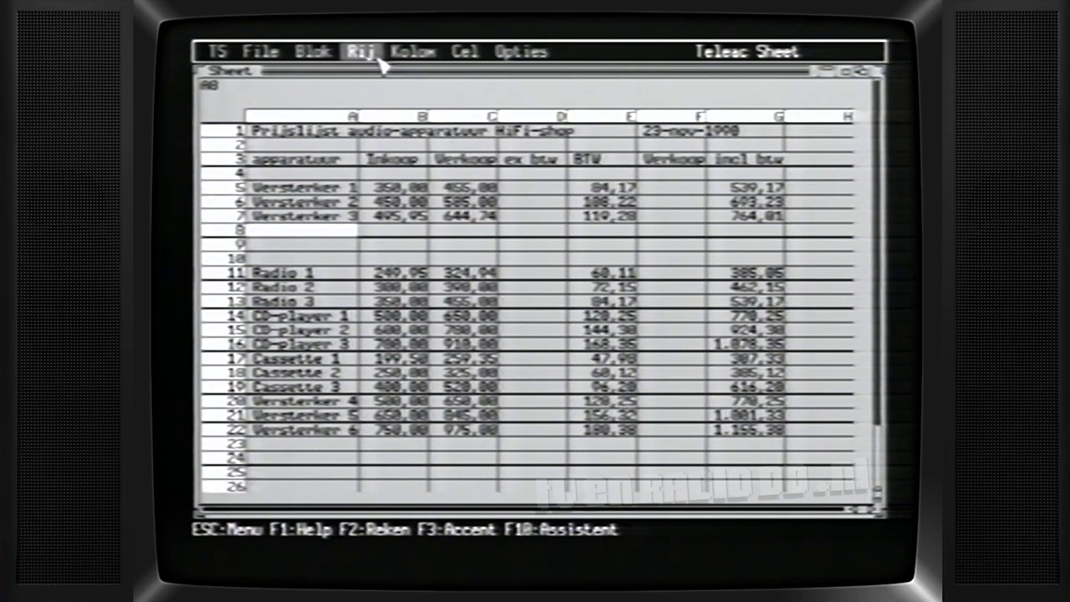
left_click(381, 62)
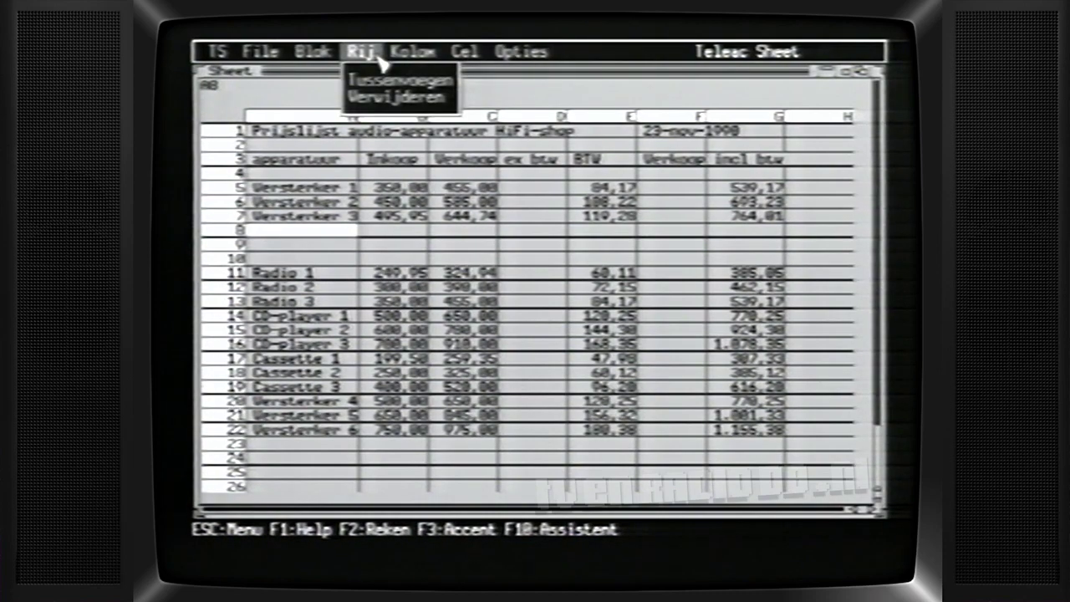
left_click(383, 98)
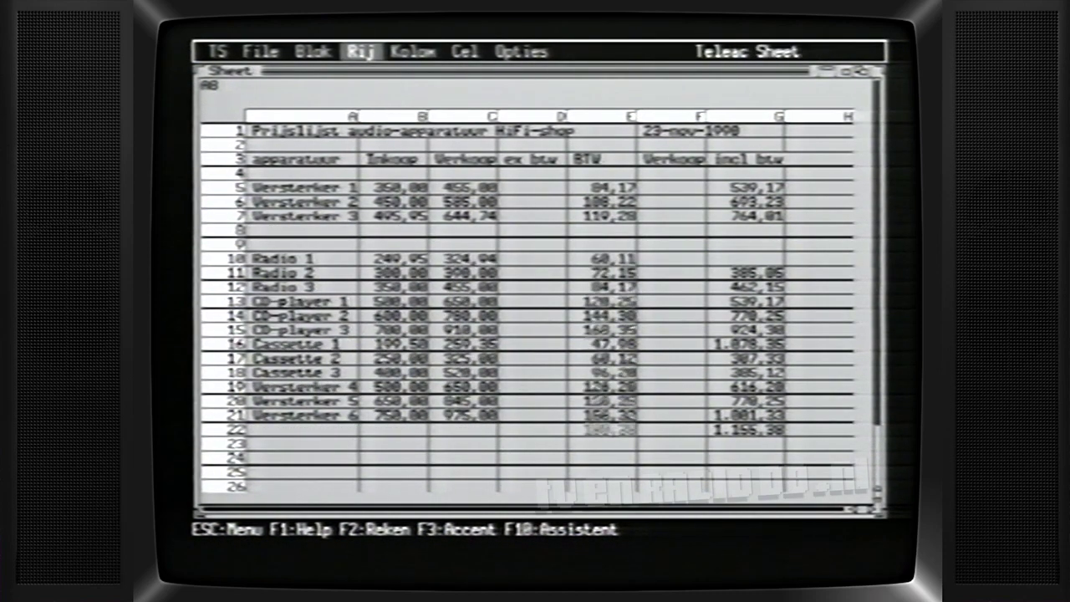
left_click(360, 53)
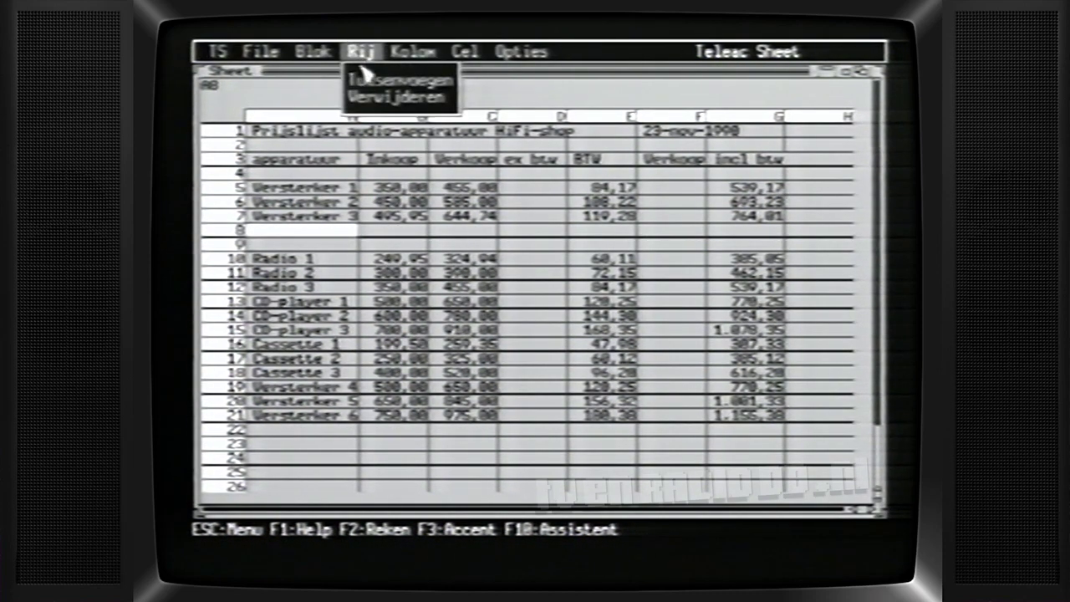
left_click(360, 90)
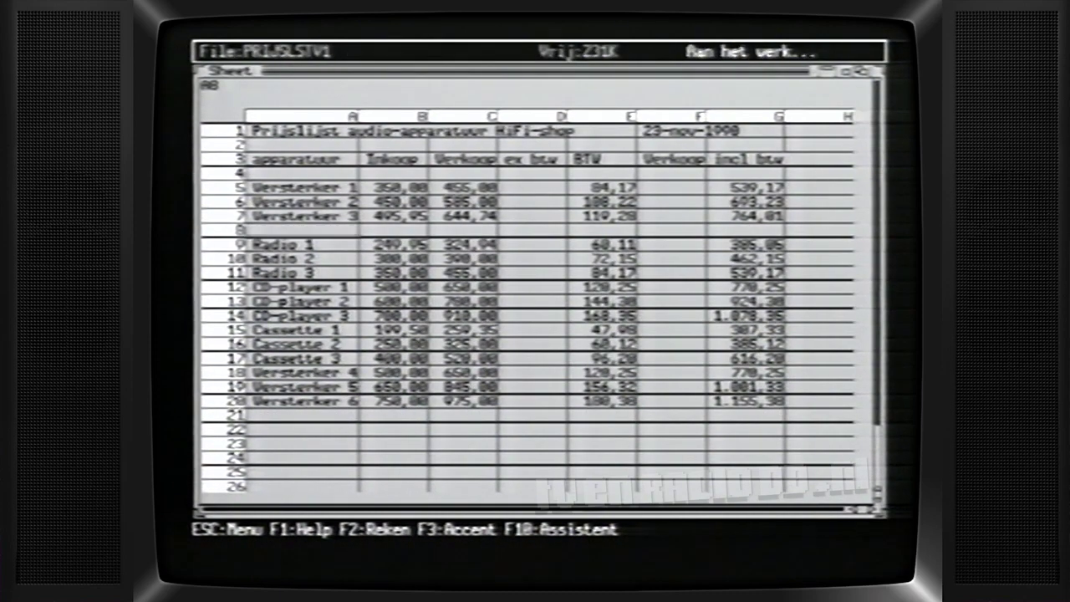
left_click(359, 52)
left_click(378, 96)
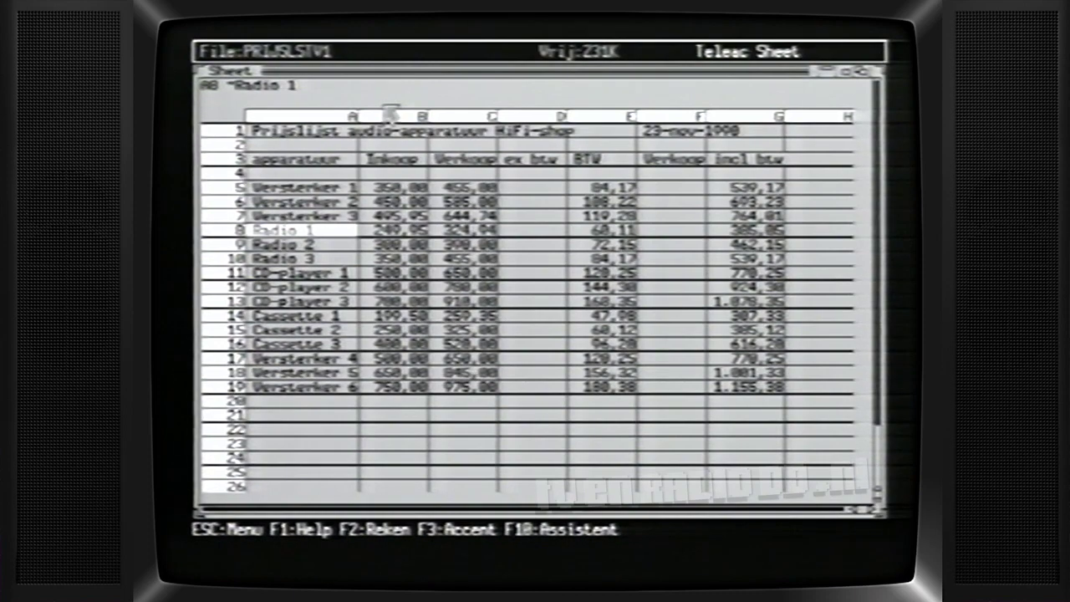
Move the Inkoop column B3:B19 out to P3 with Blok > verPlaats.
left_click(405, 160)
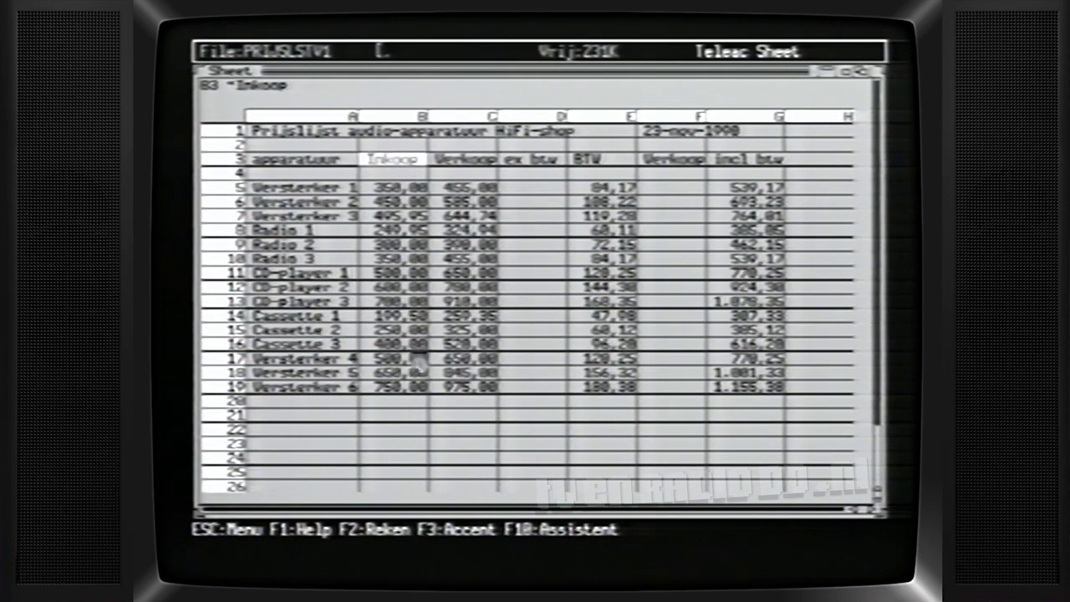
left_click(415, 391, "shift")
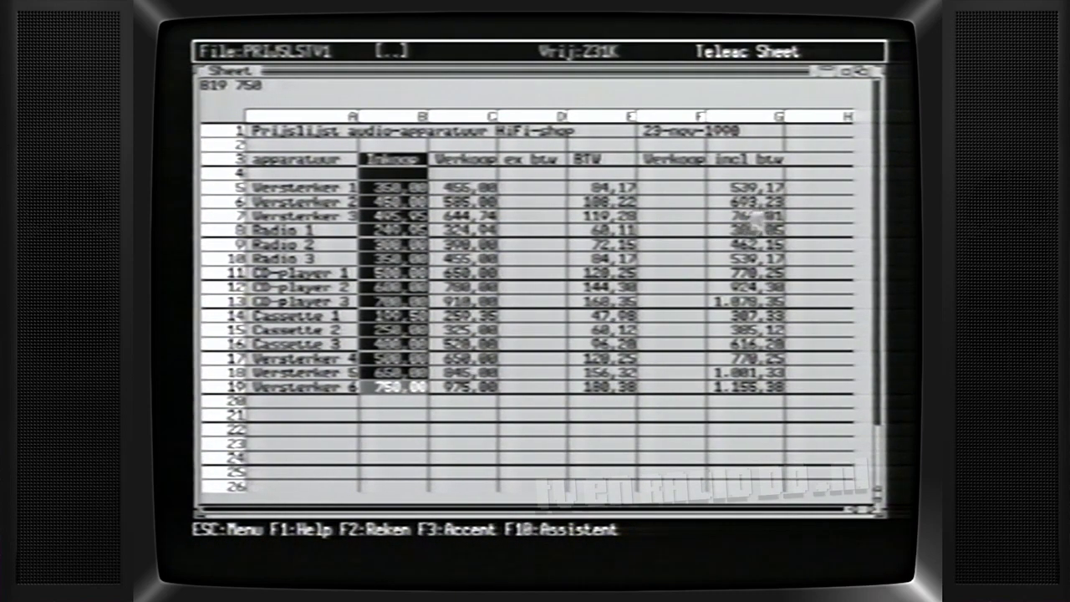
left_click(804, 177)
key("Right")
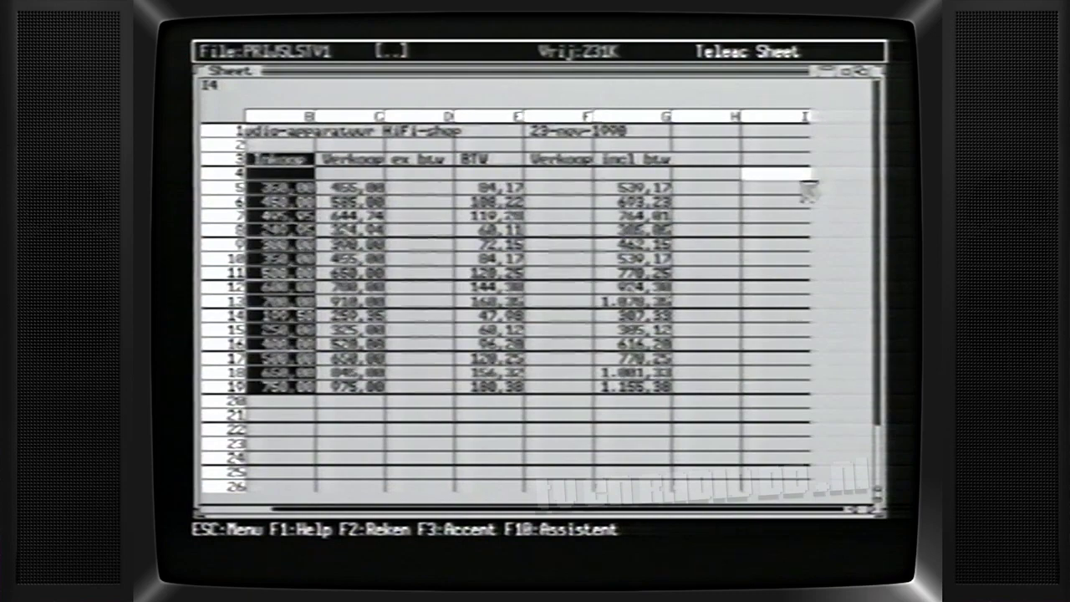
key("Right")
key("Right")
key("Right")
key("Right")
key("Right")
key("Right")
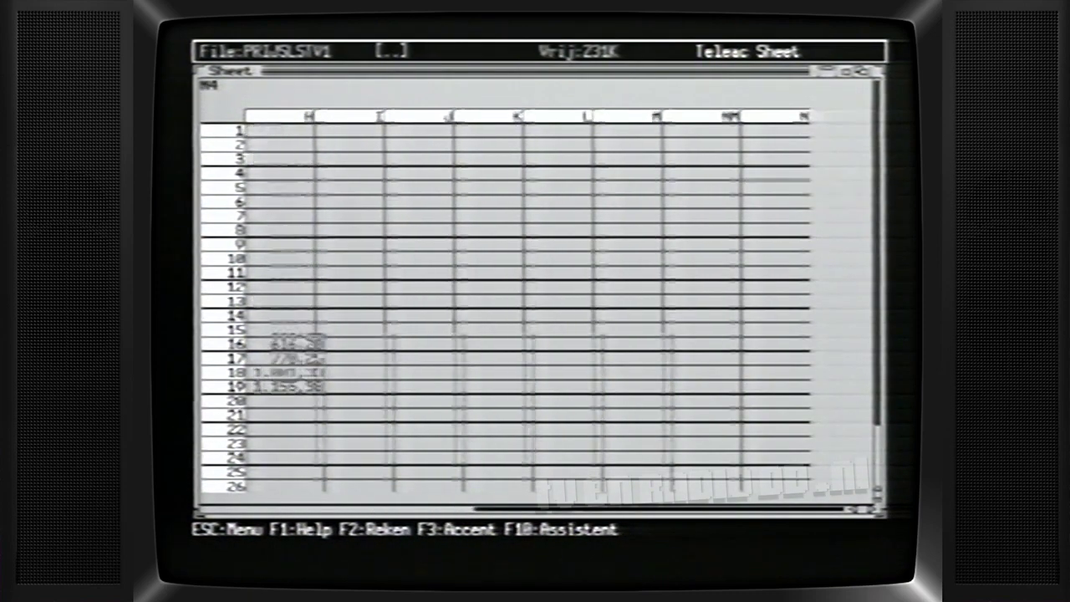
key("Up")
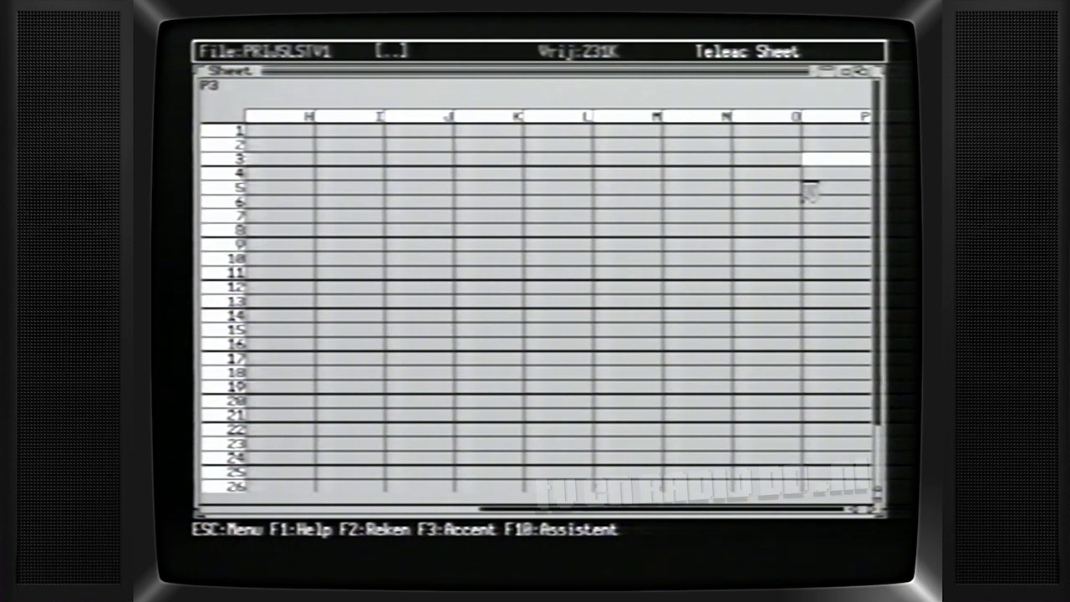
left_click(312, 52)
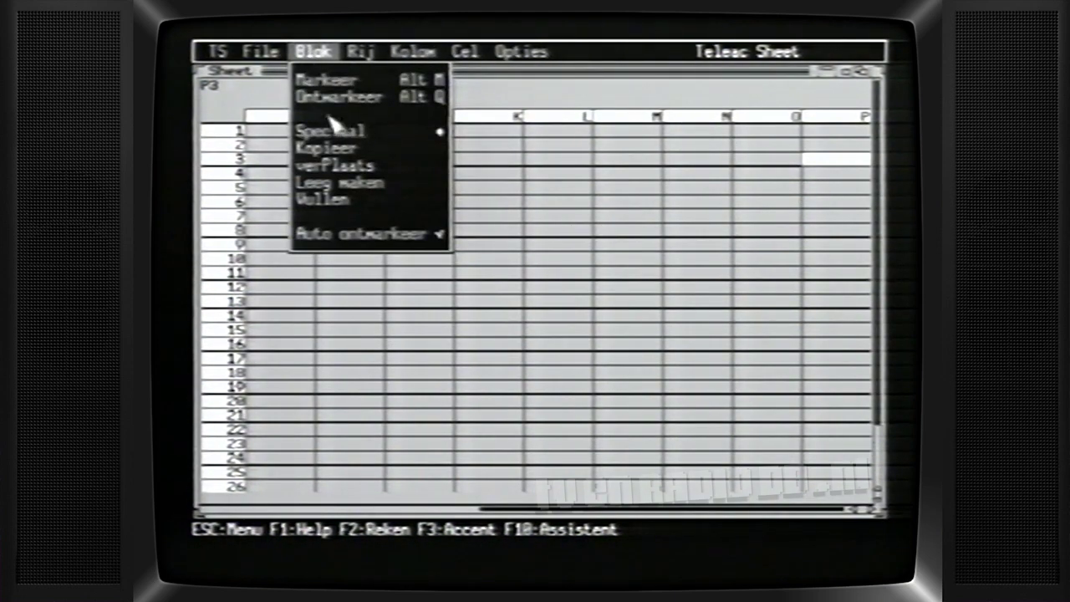
left_click(370, 165)
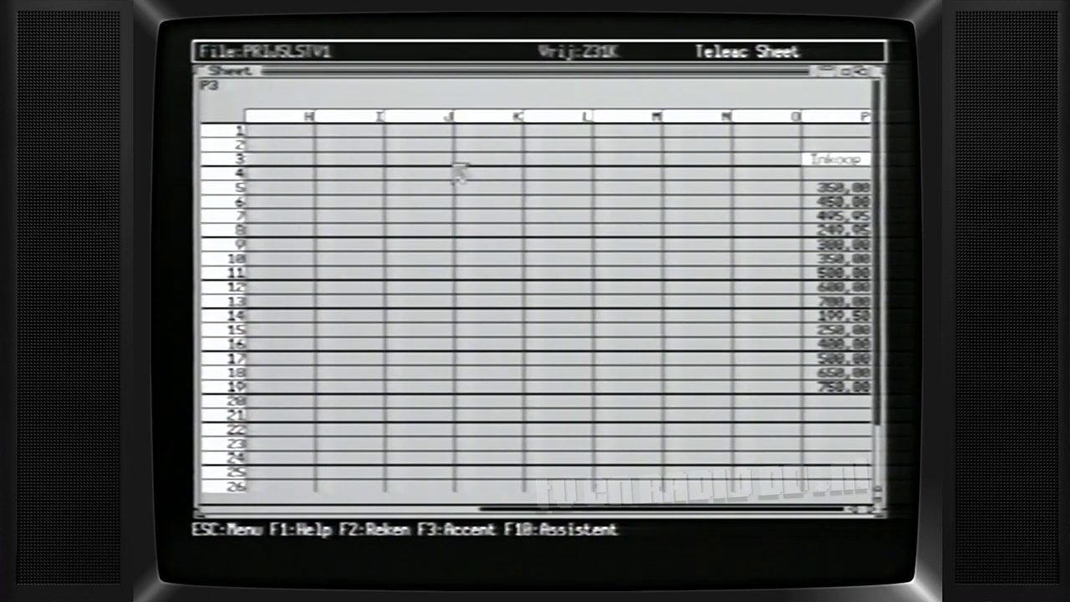
Mark the price list block from A1 through G19.
key("Left")
key("Left")
key("Left")
key("Left")
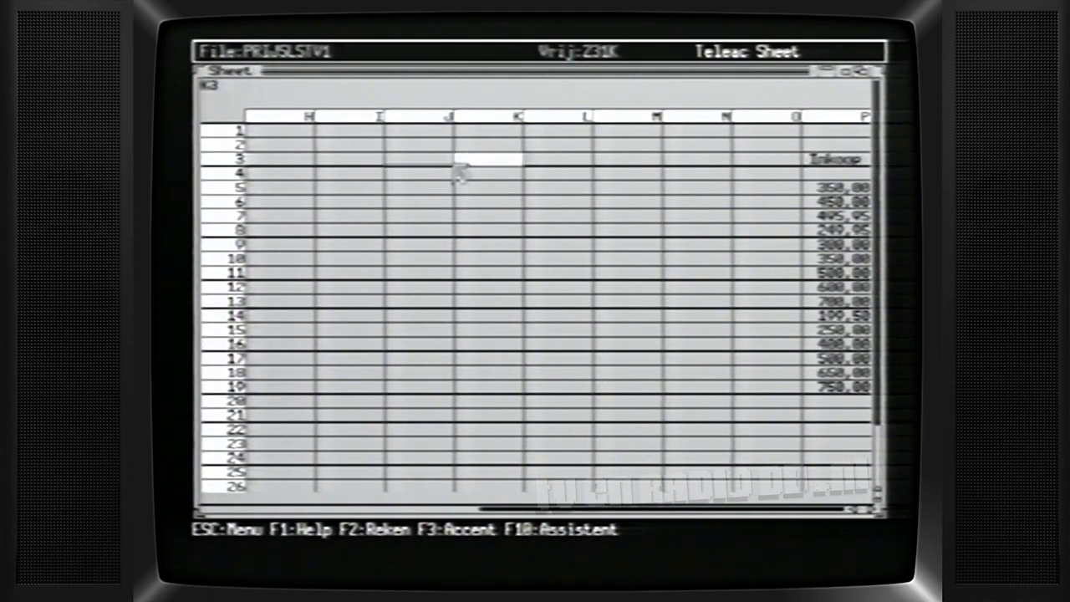
key("Left")
key("Left")
key("Left")
key("Left")
key("Left")
key("Left")
key("Left")
key("Left")
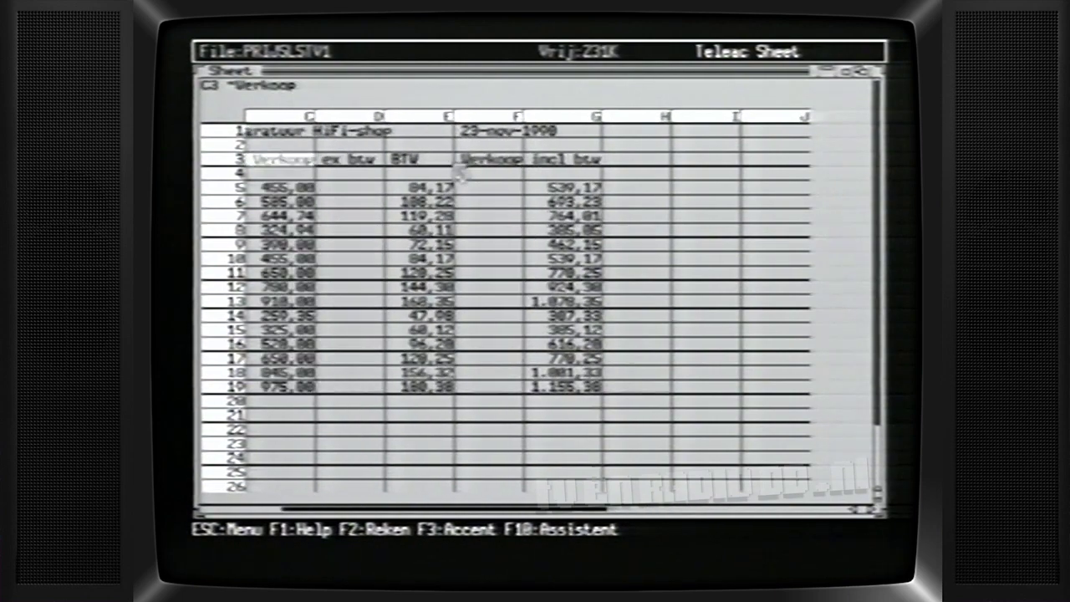
key("Left")
key("Left")
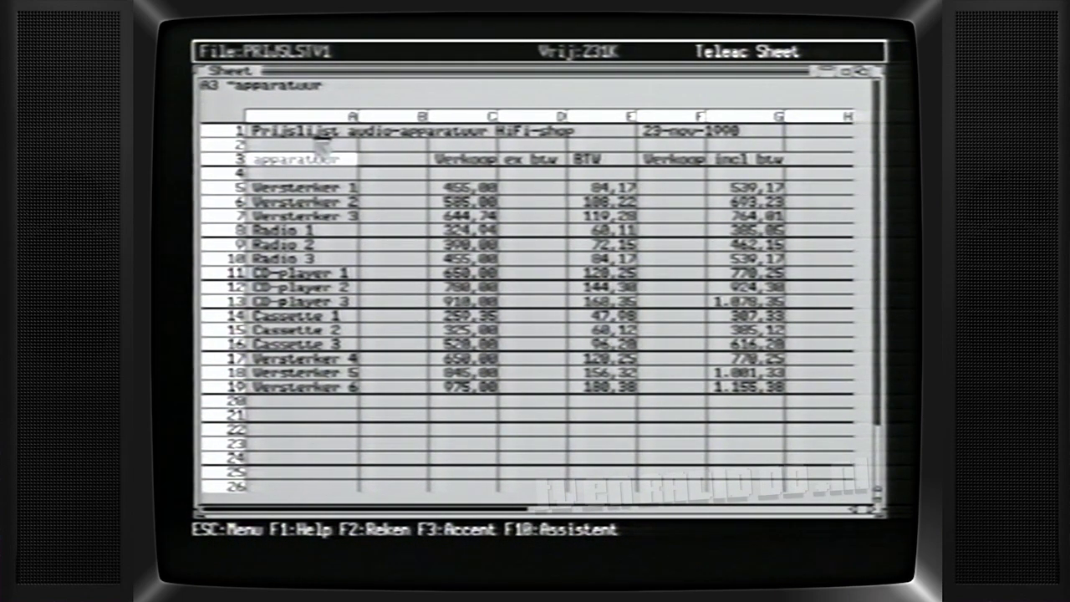
left_click(301, 132)
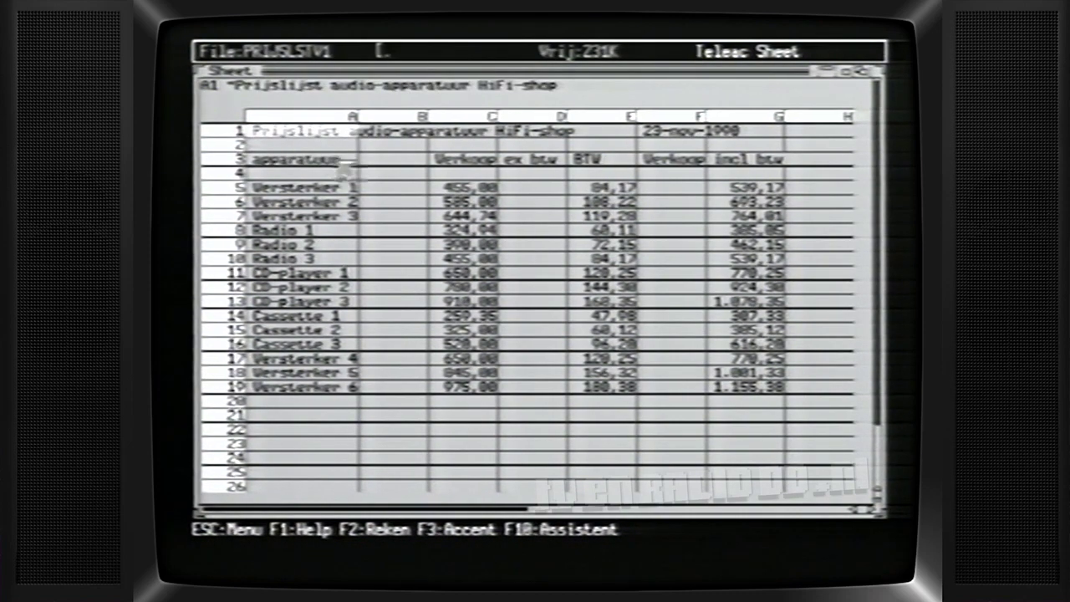
left_click(754, 394, "shift")
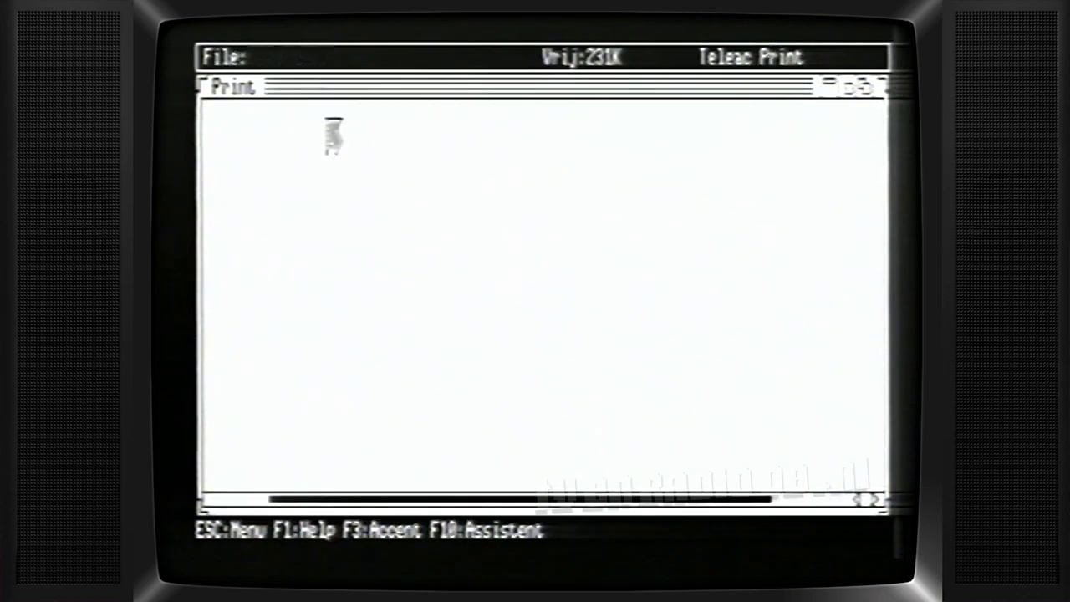
Print the marked price list via Print > vanuit Sheet, continuing past each pause.
left_click(291, 71)
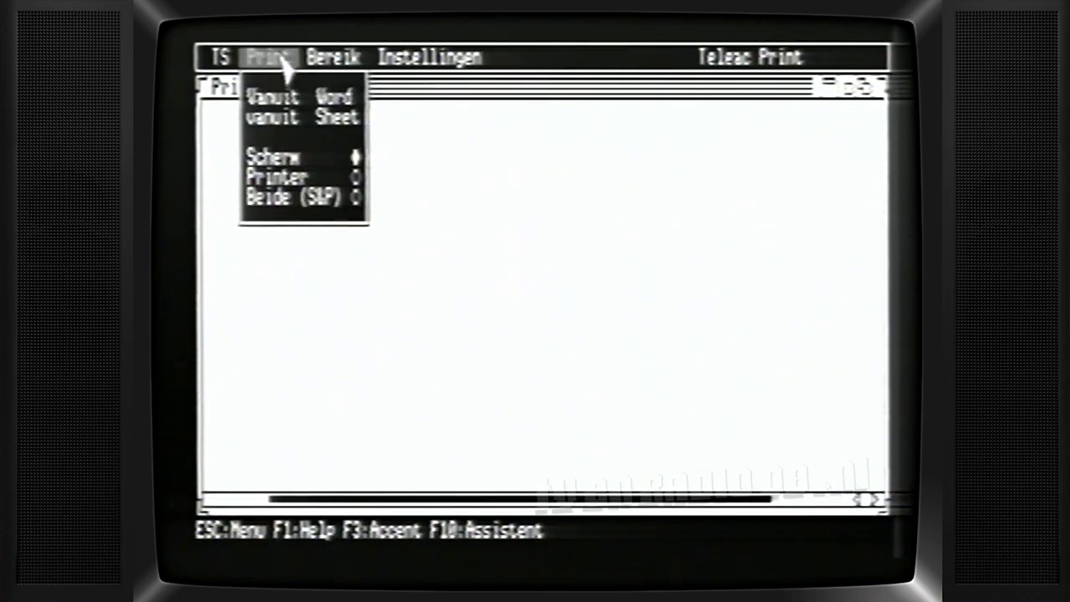
left_click(294, 117)
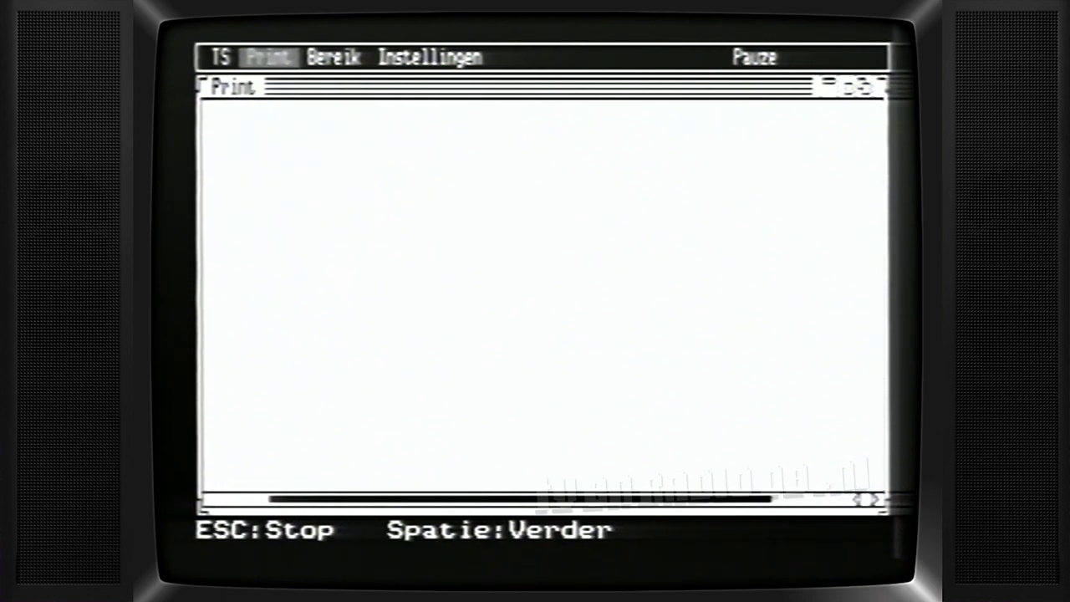
key("space")
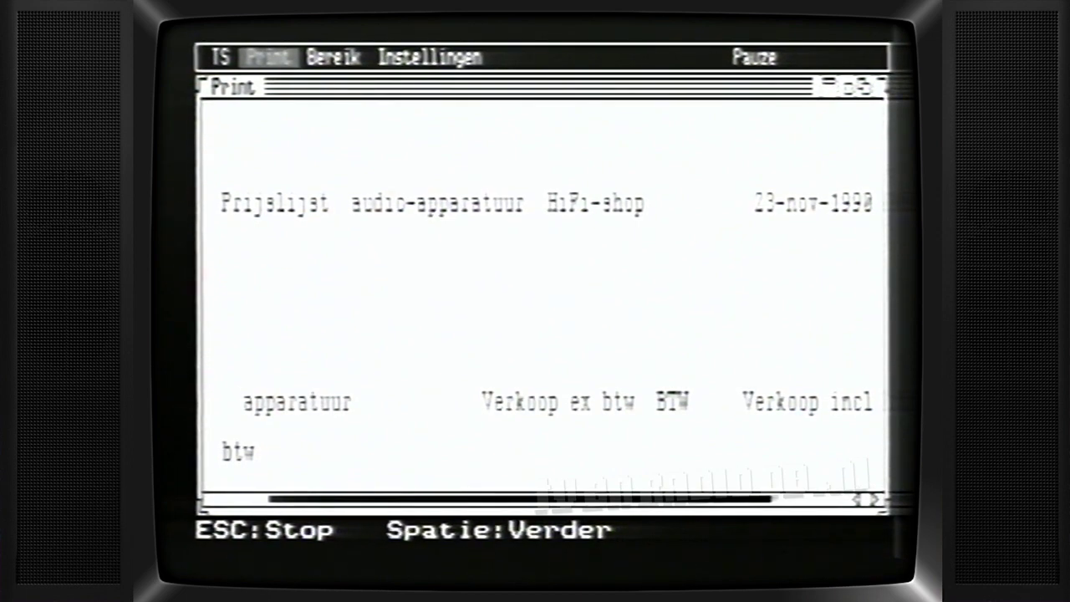
key("space")
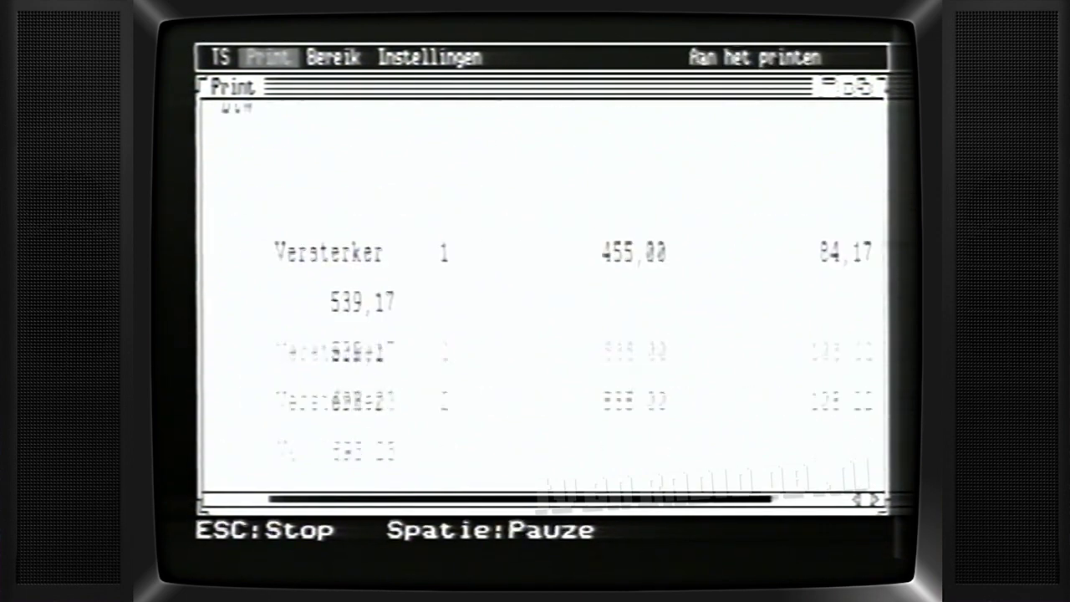
key("space")
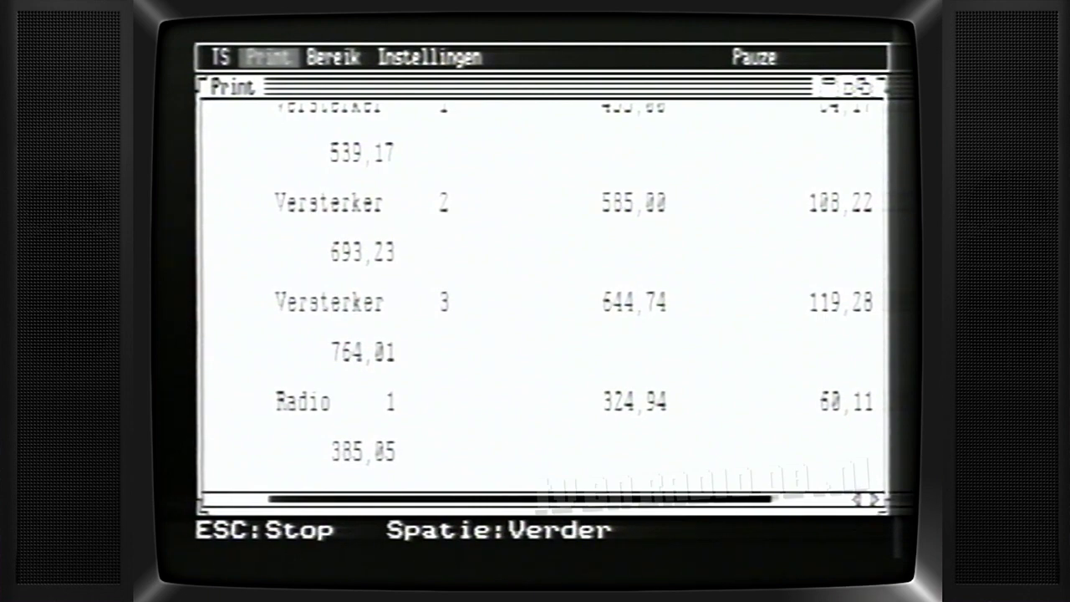
key("space")
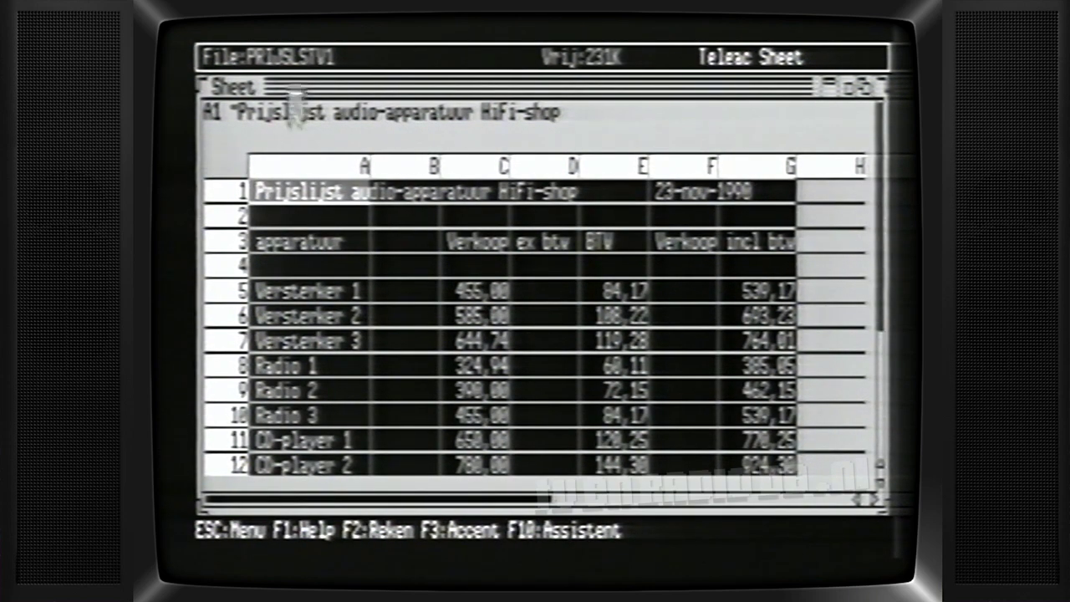
left_click(282, 60)
Save the sheet under the file name prntprijsv1.
left_click(293, 124)
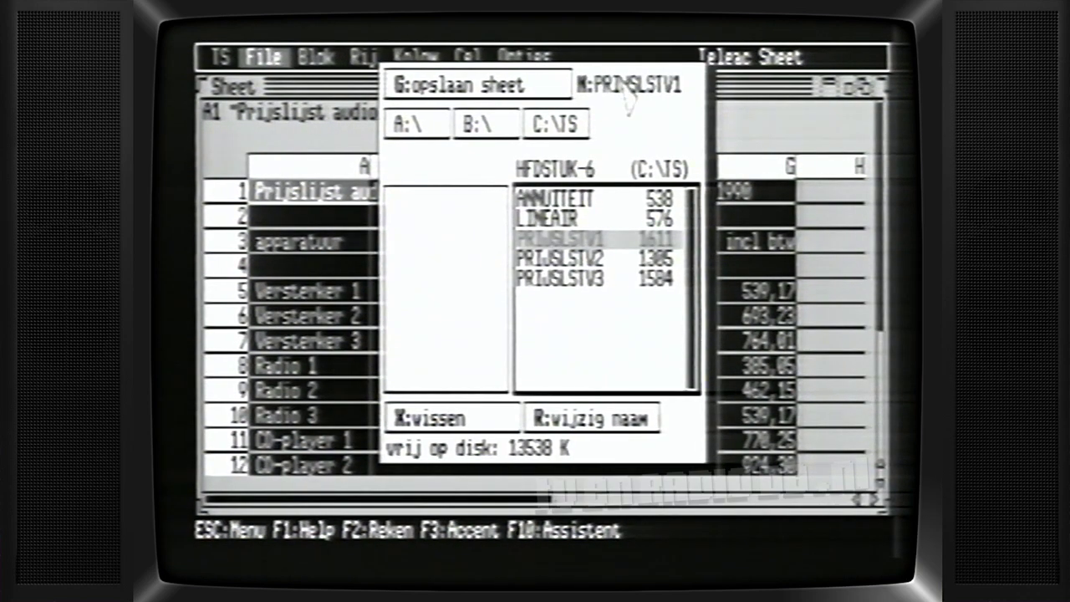
left_click(627, 86)
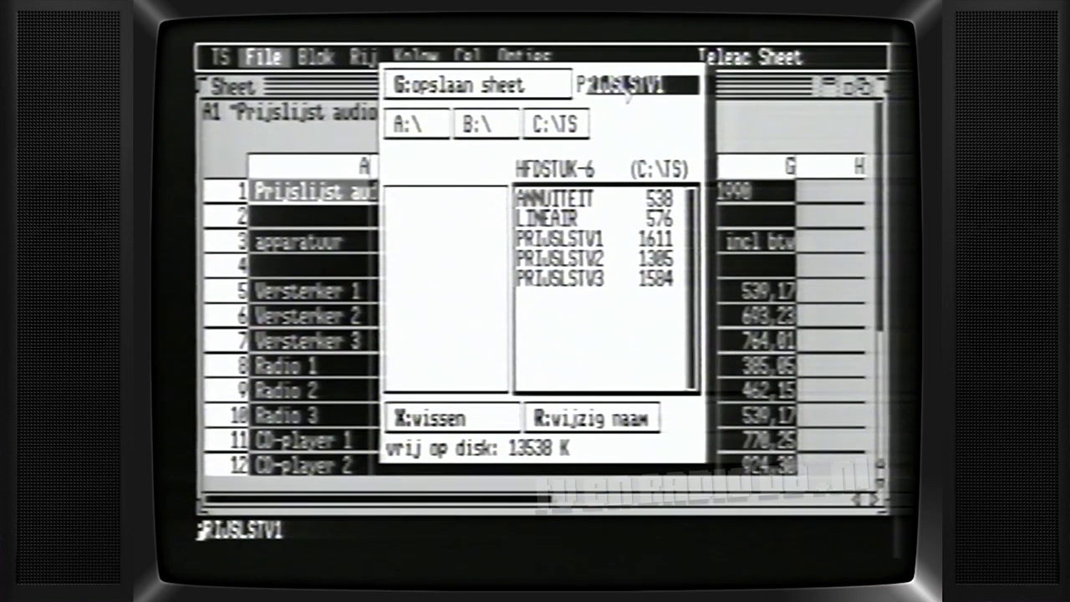
type("prntpr")
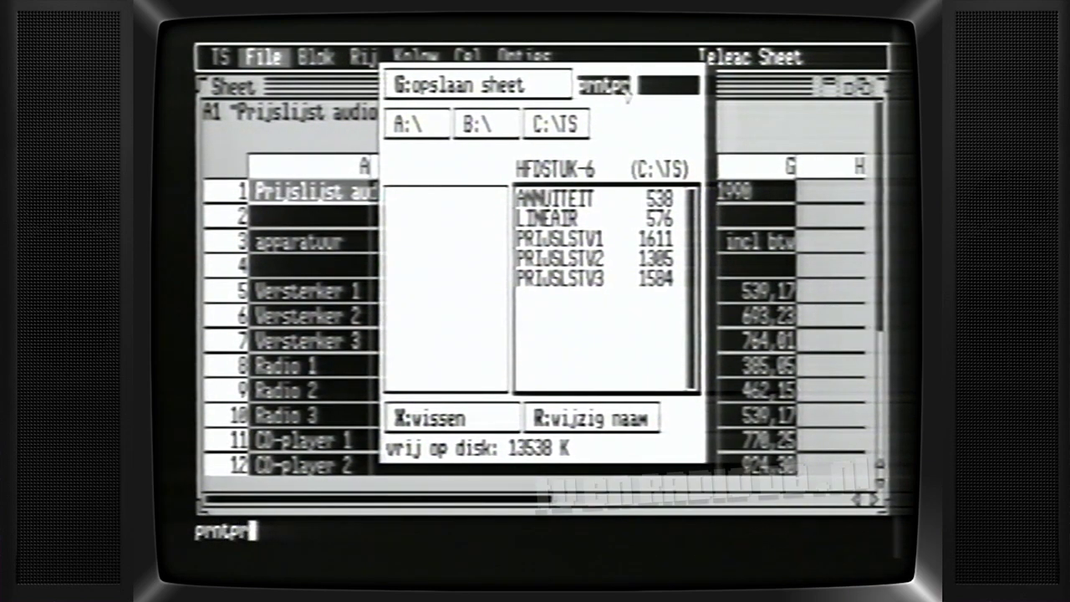
type("ijsv1")
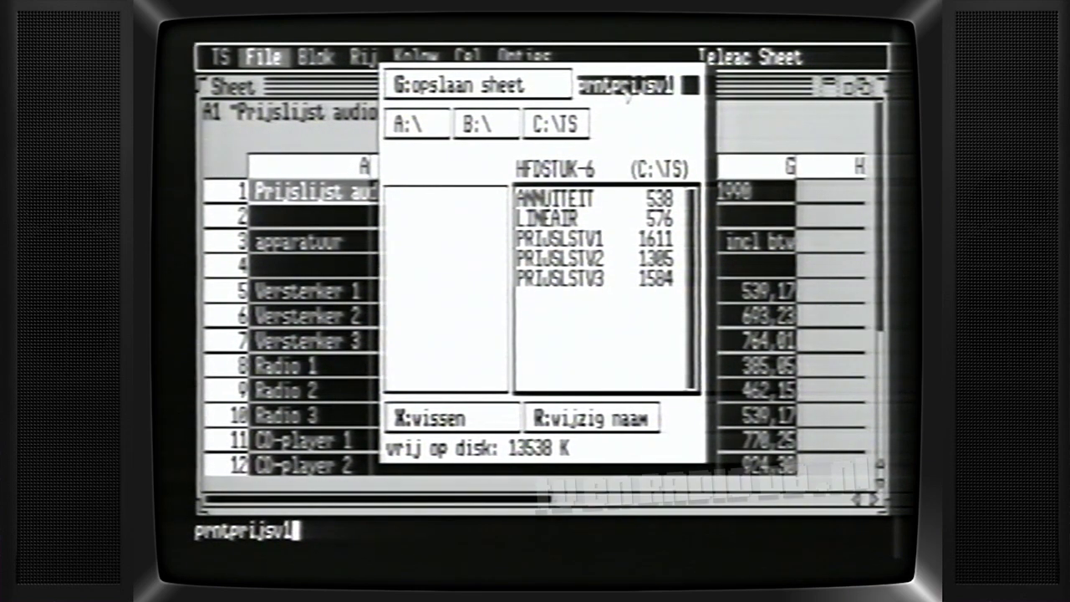
key("Return")
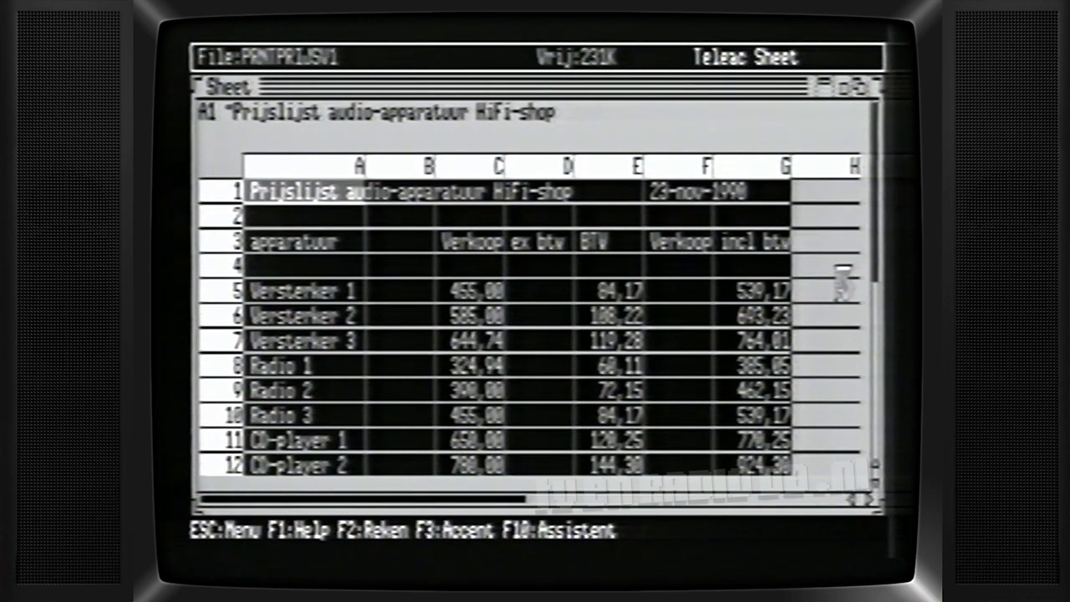
Delete the emptied column B with Kolom > Verwijderen.
left_click(407, 247)
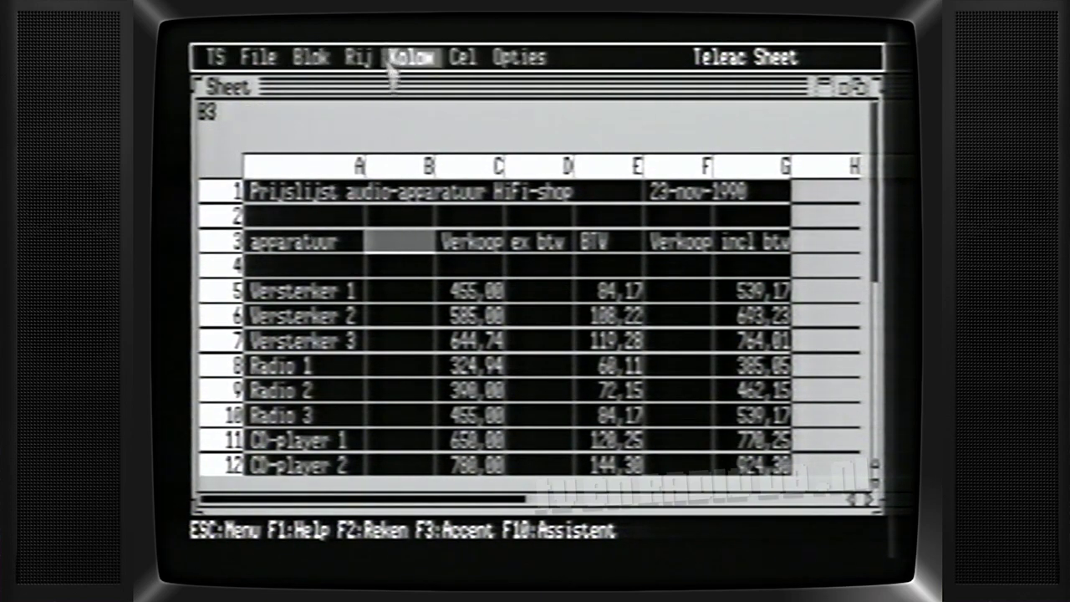
left_click(413, 59)
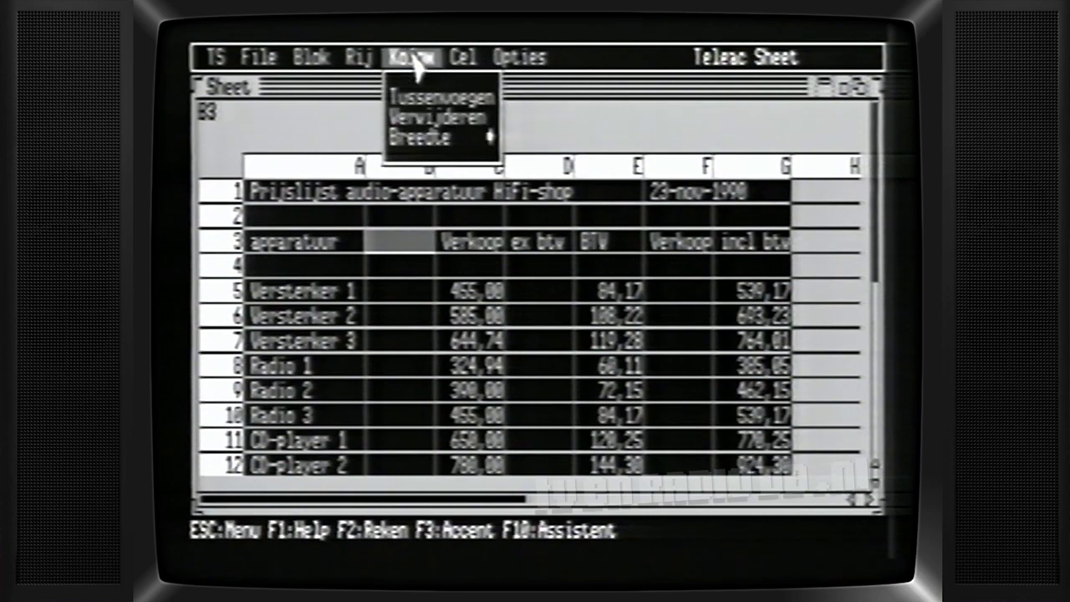
left_click(485, 125)
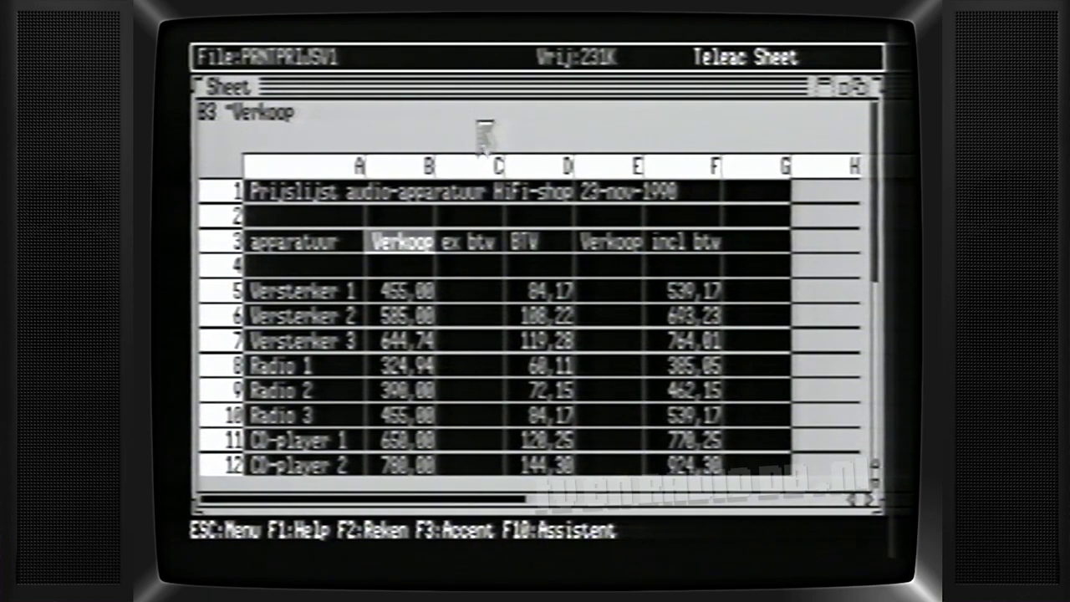
Mark the table block from A1 through F19.
left_click(335, 199)
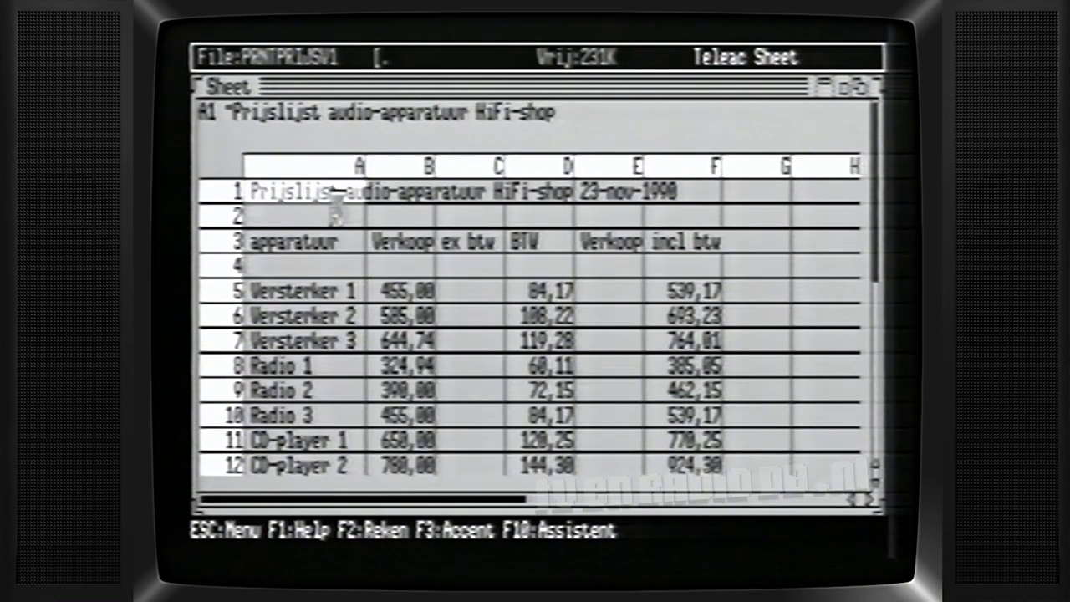
left_click(686, 465)
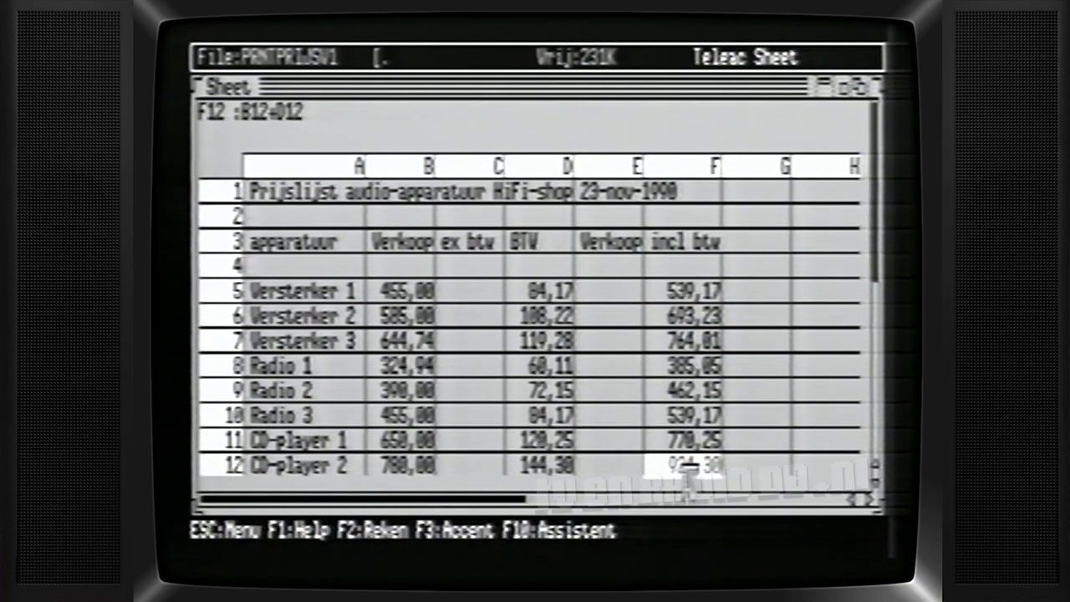
key("Down")
key("Down")
key("Down")
key("Down")
key("Down")
key("Down")
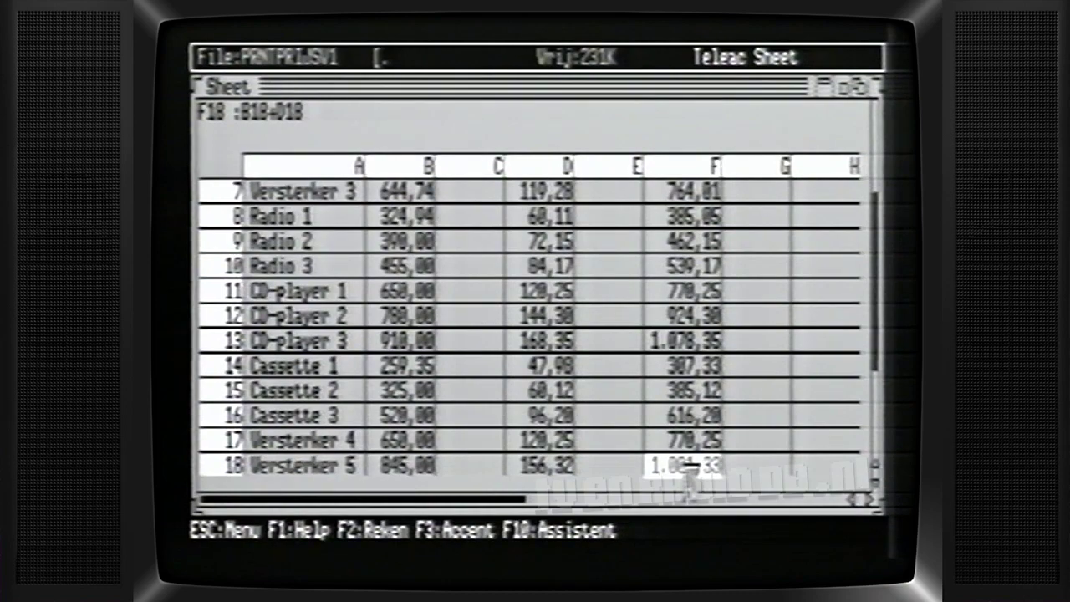
key("Down")
left_click(687, 468, "shift")
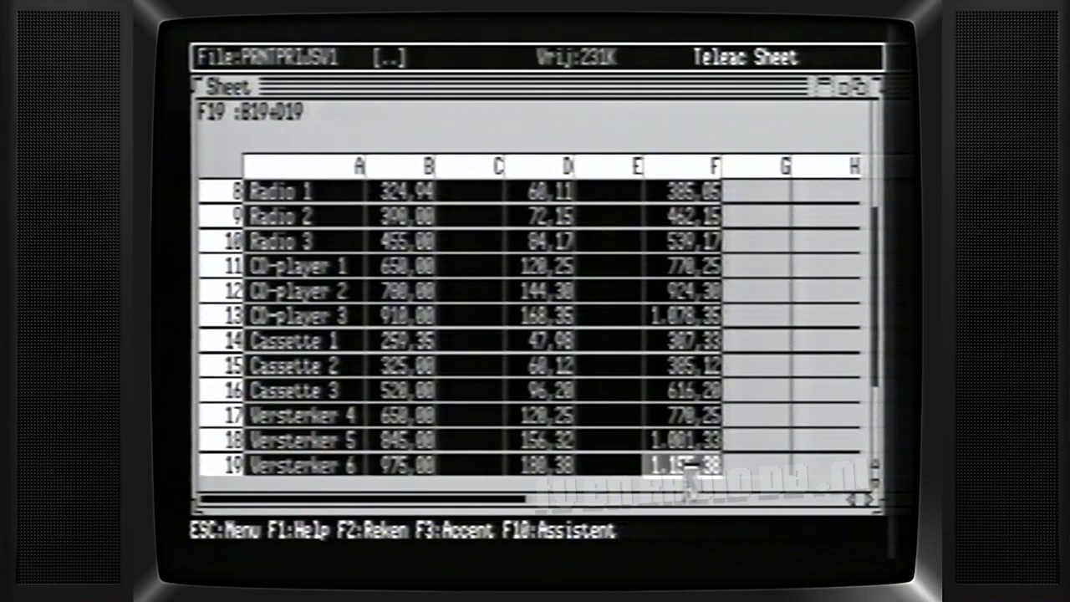
Print the marked A1:F19 table from the sheet, pausing and resuming once.
key("ctrl+p")
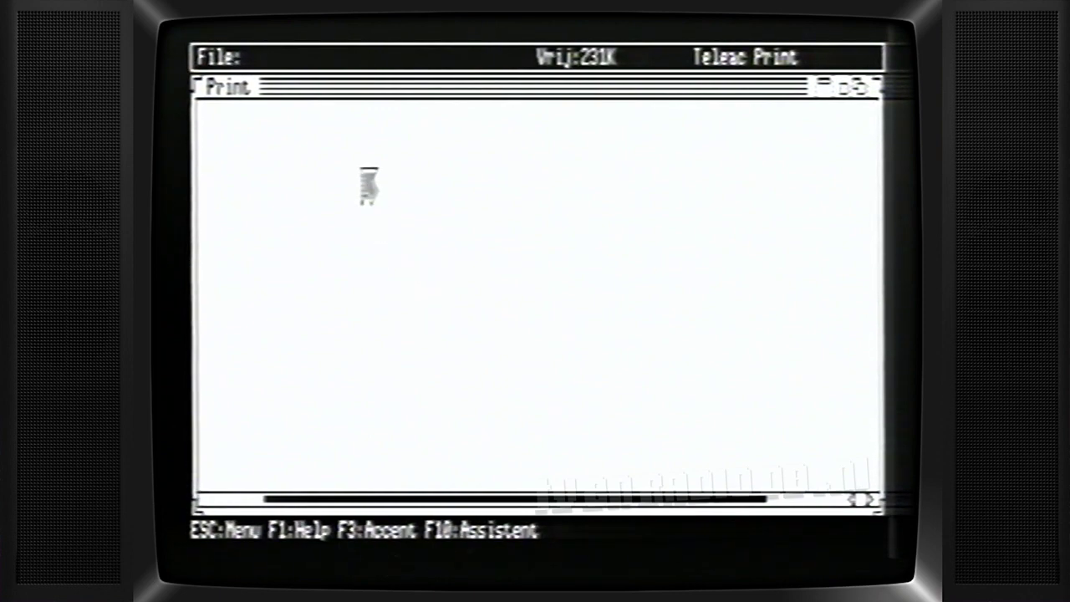
mouse_move(289, 60)
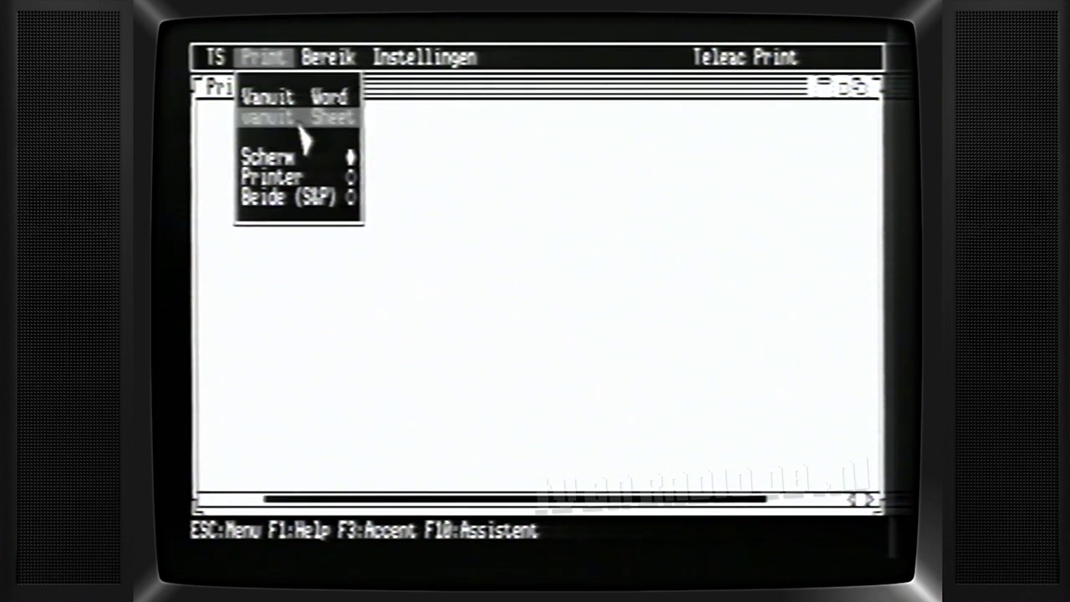
left_click(299, 127)
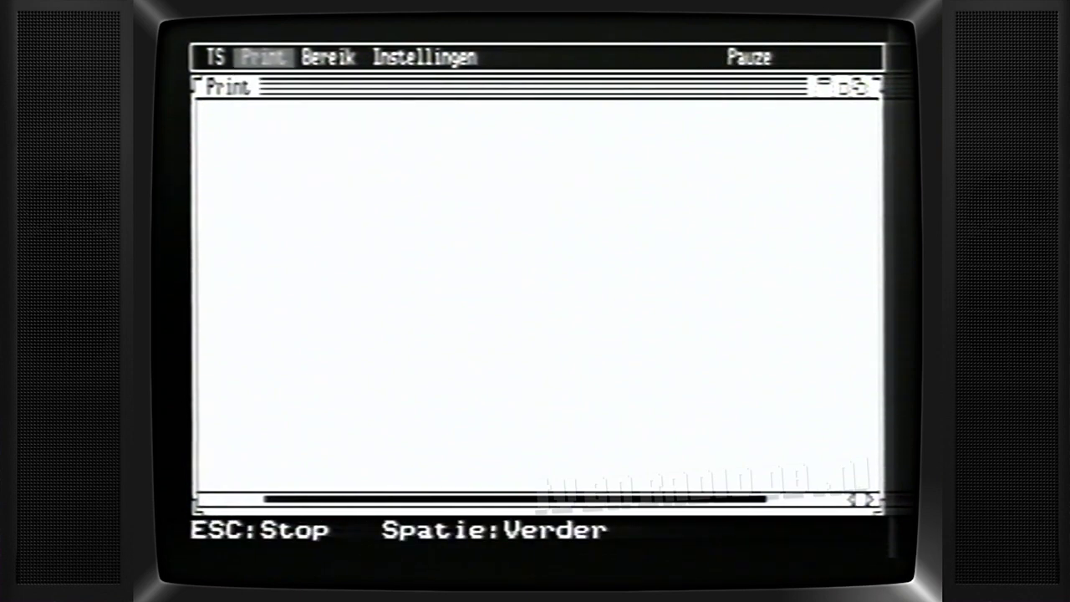
key("space")
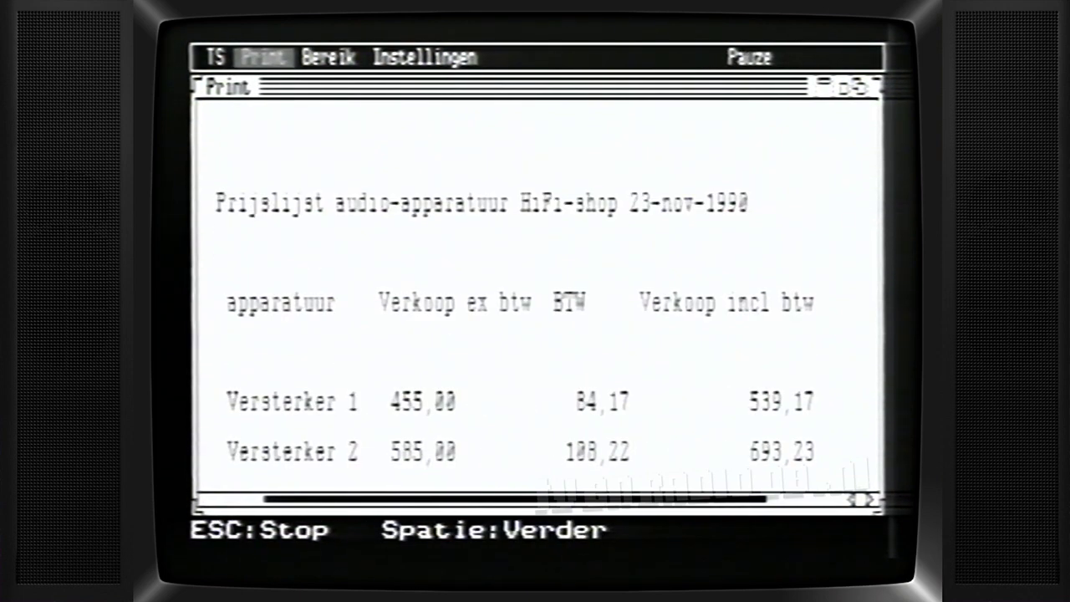
key("space")
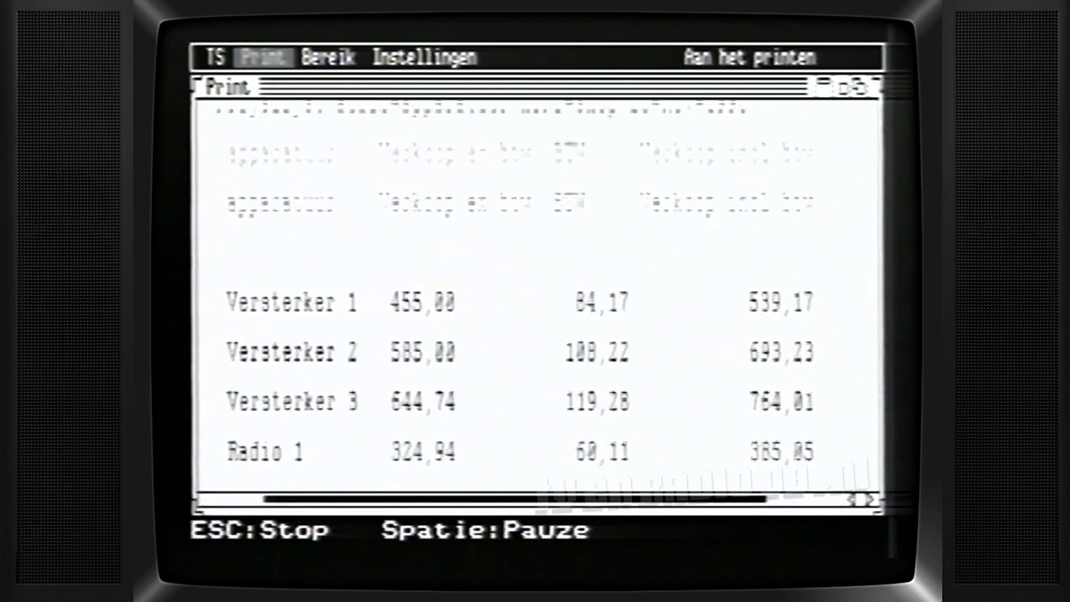
key("space")
key("space")
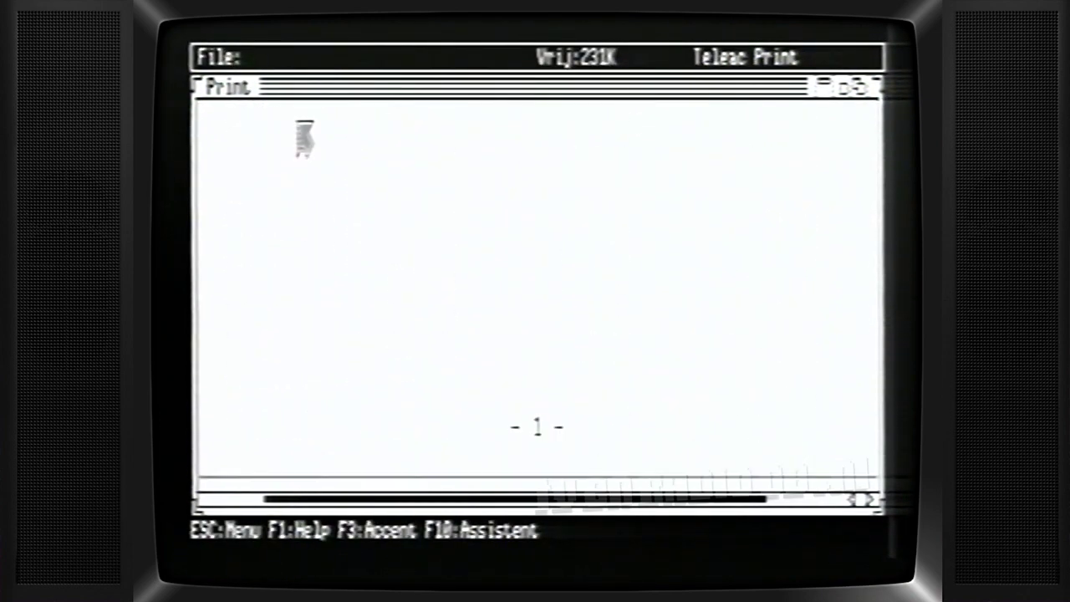
Change the printout's line spacing from Enkel to Middel, then show the header and footer layout.
left_click(459, 60)
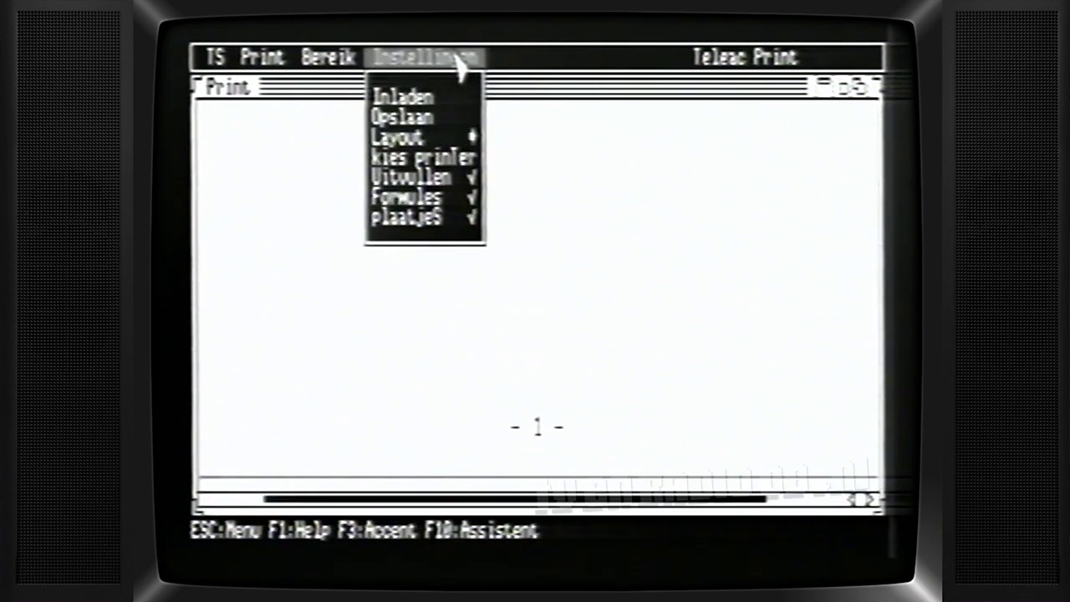
mouse_move(449, 144)
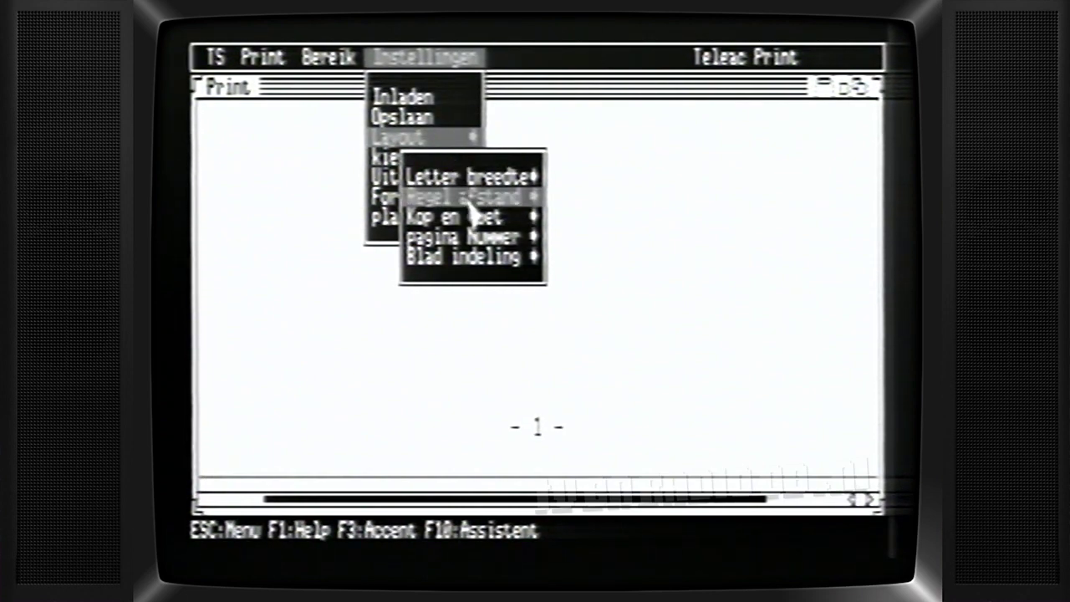
mouse_move(472, 214)
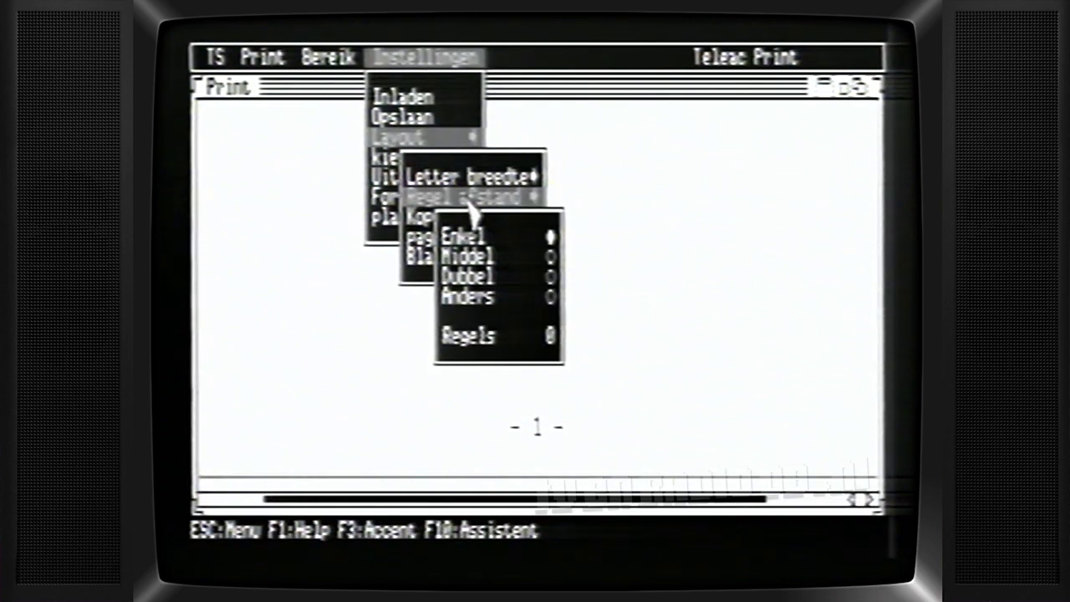
left_click(506, 257)
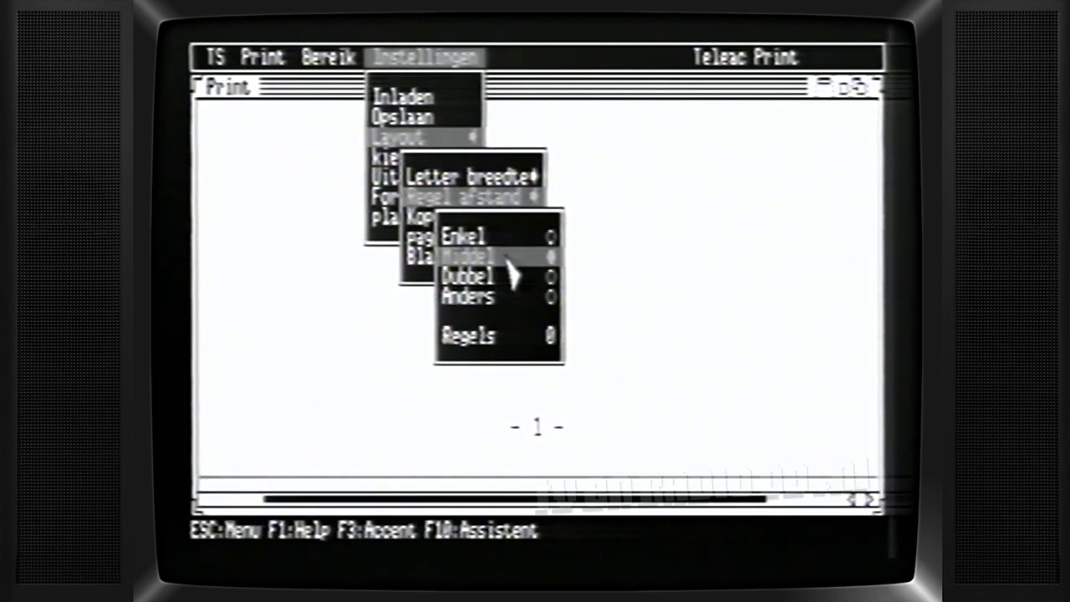
left_click(507, 258)
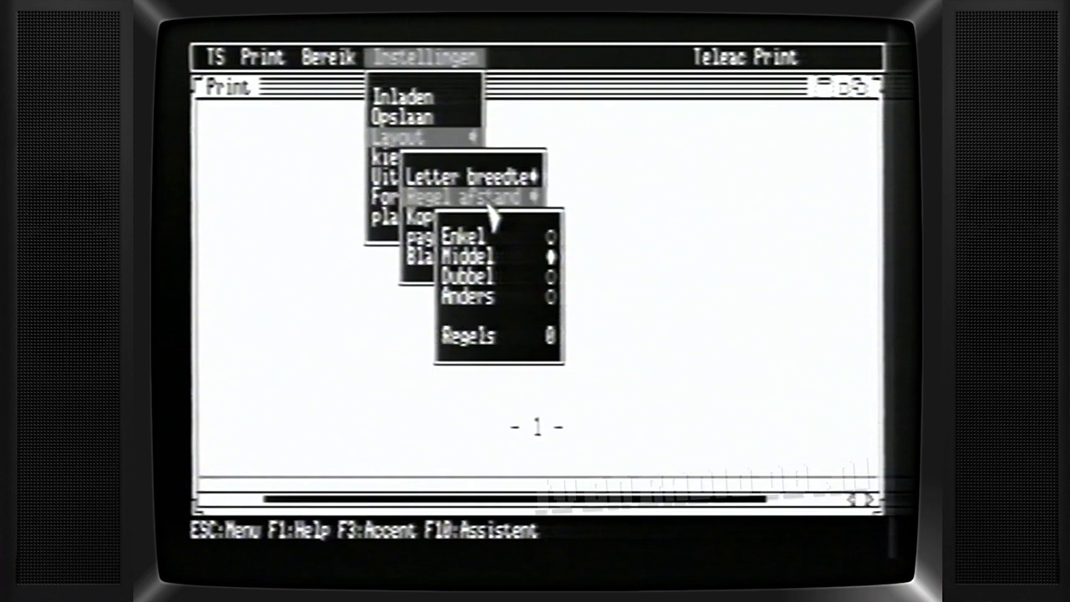
left_click(489, 221)
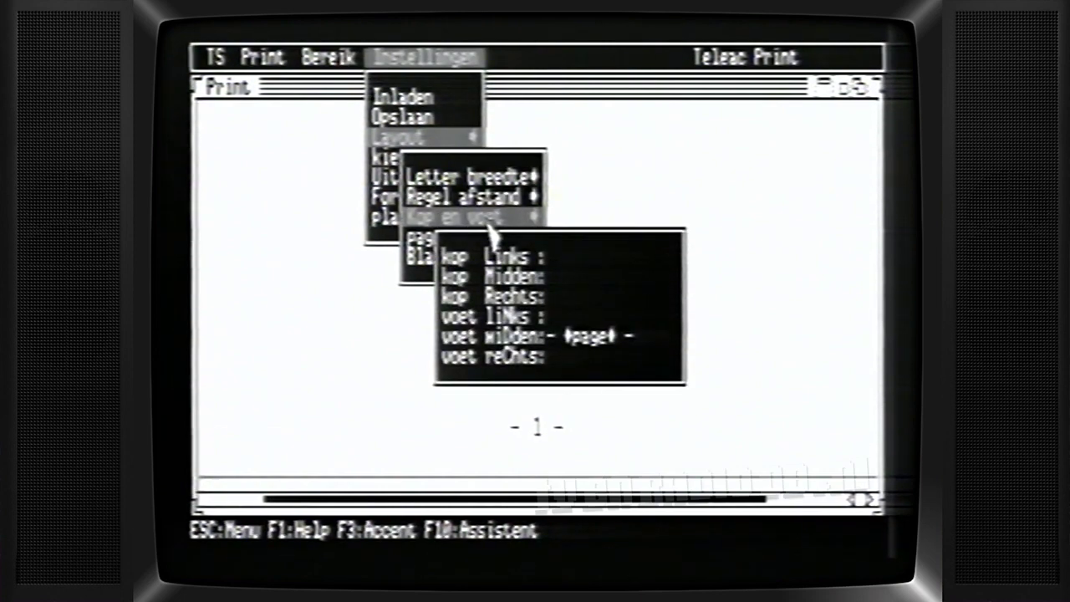
Set the right-hand header text to 'prijslijst audio'.
left_click(522, 303)
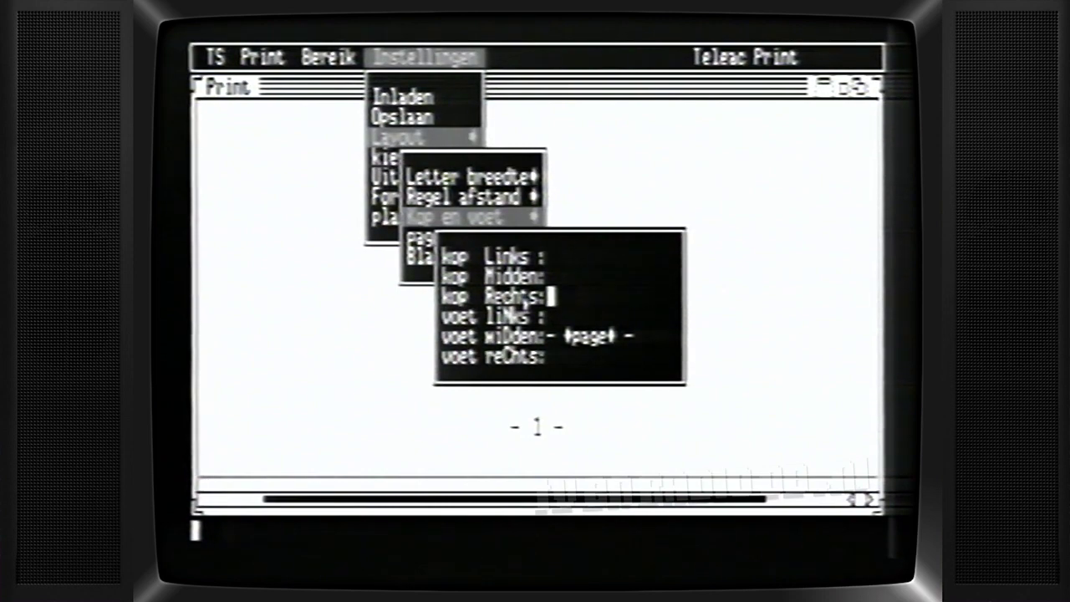
type("prijslij")
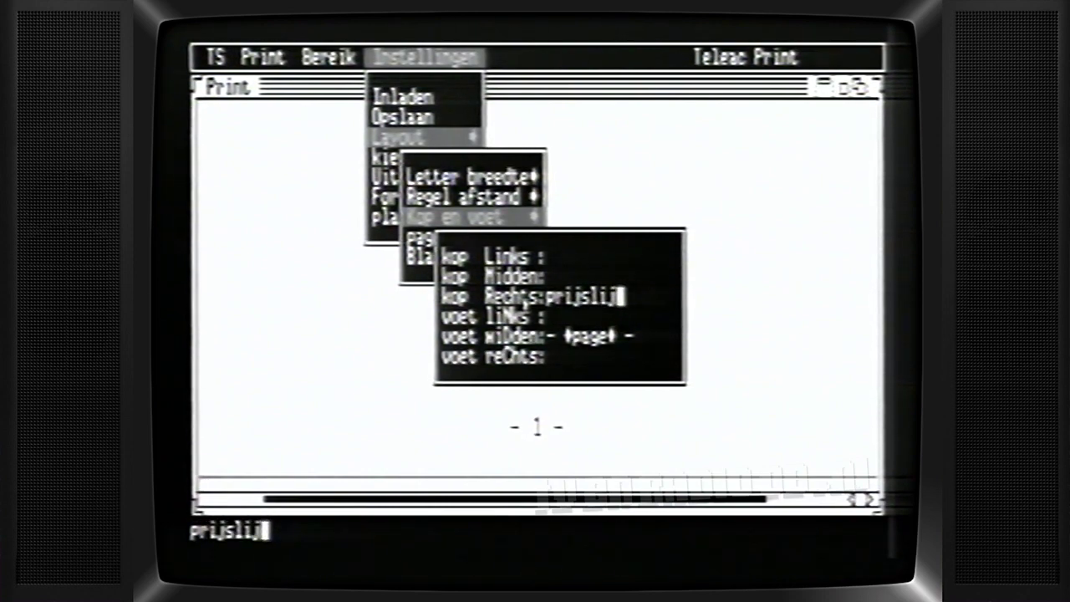
type("st audio")
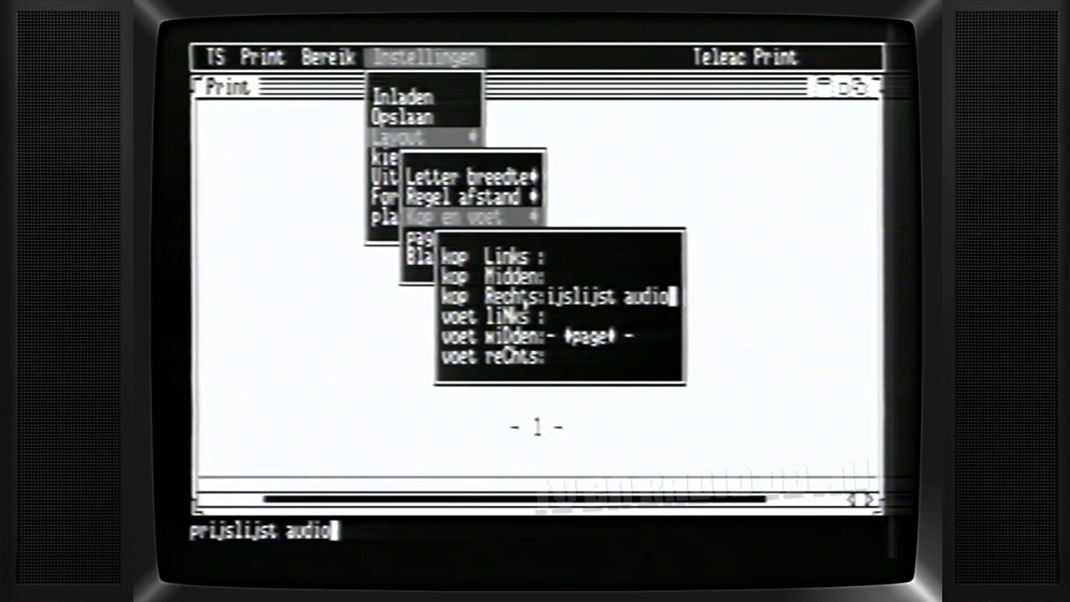
key("Return")
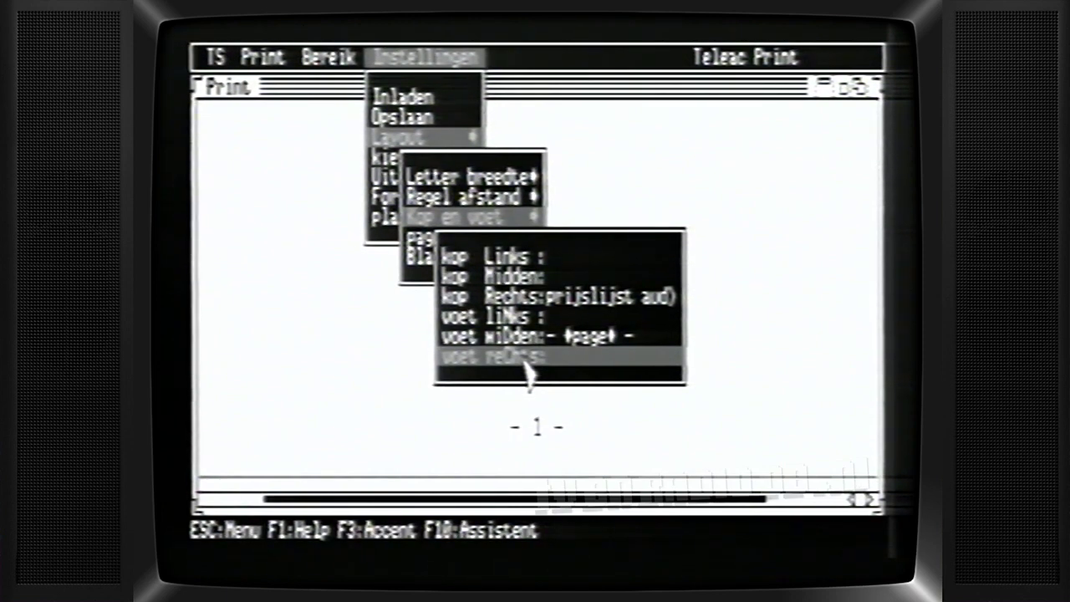
Put today's date code '#date#(today)#' in the right-hand footer.
left_click(526, 361)
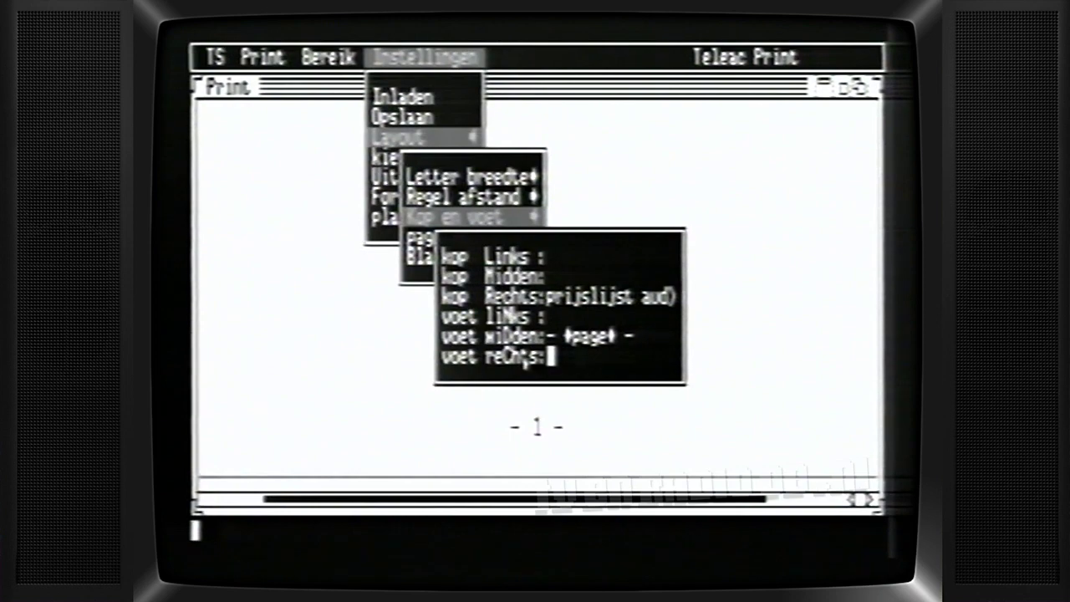
type("#")
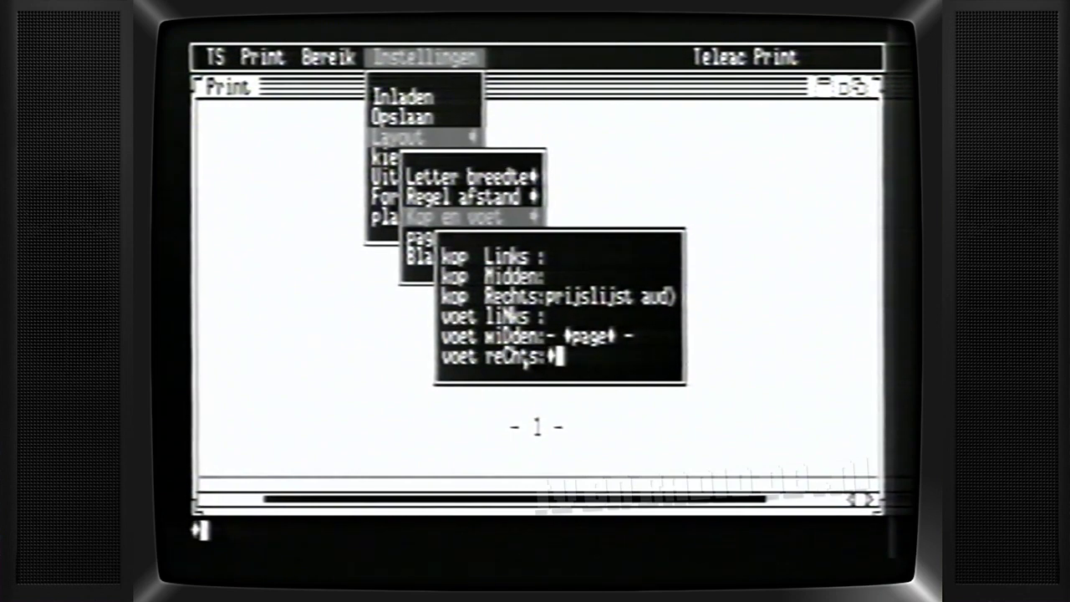
type("date#(")
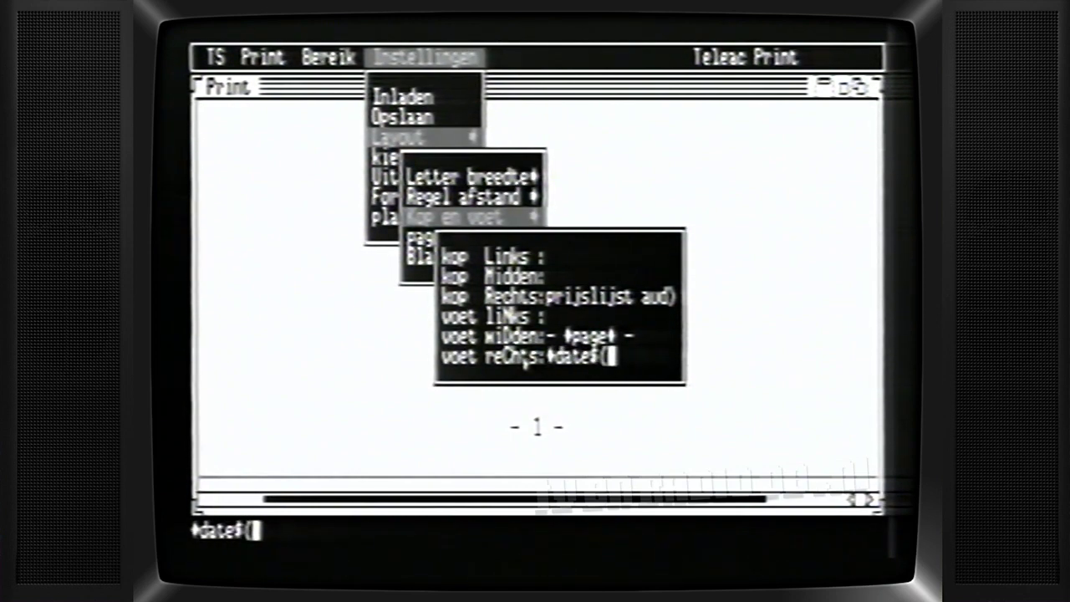
type("today")
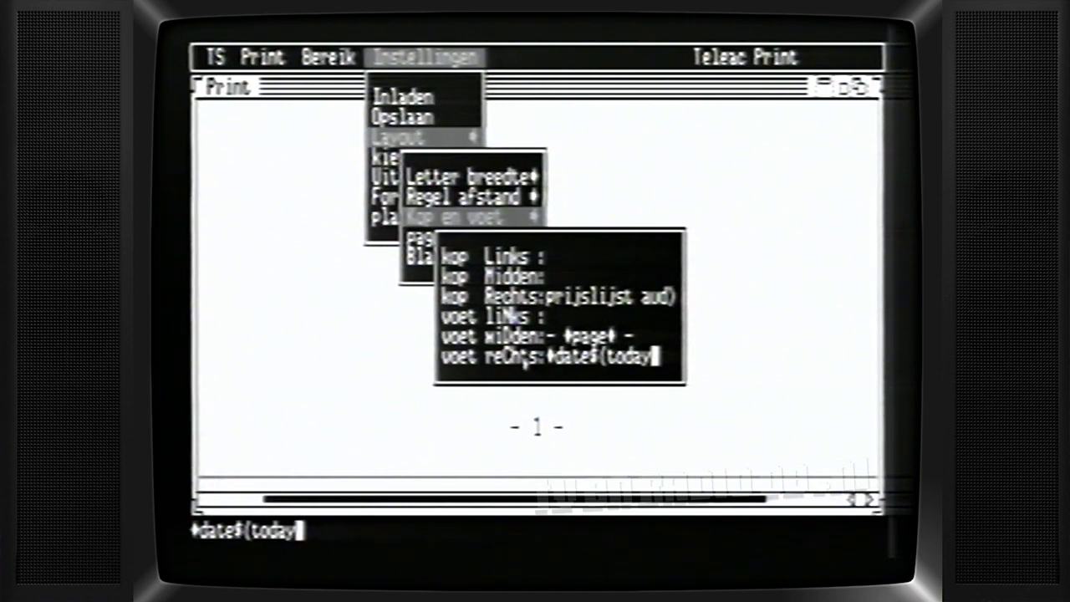
type(")")
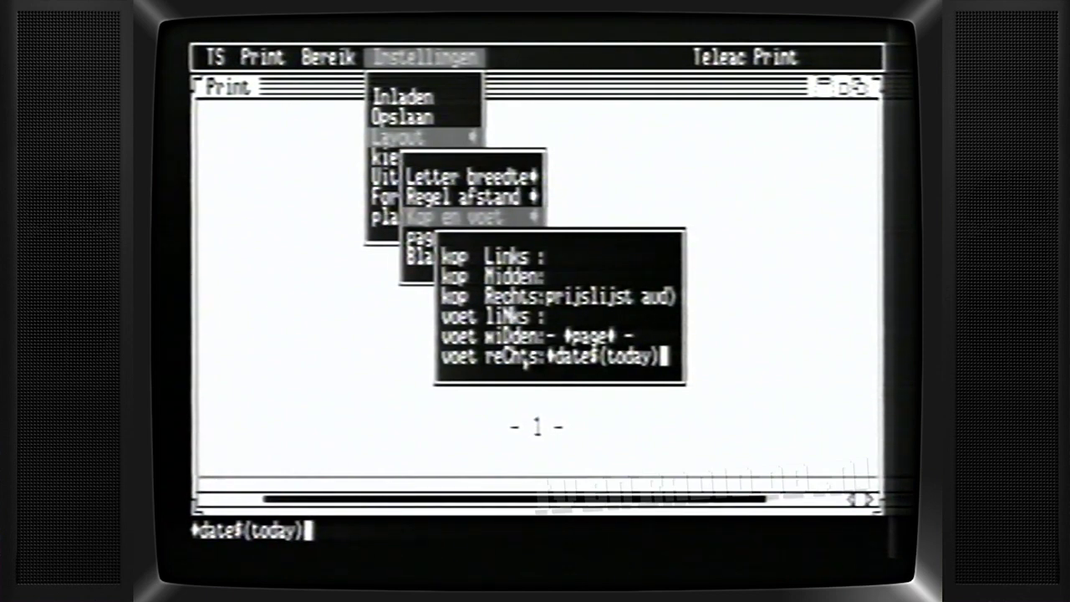
type("#")
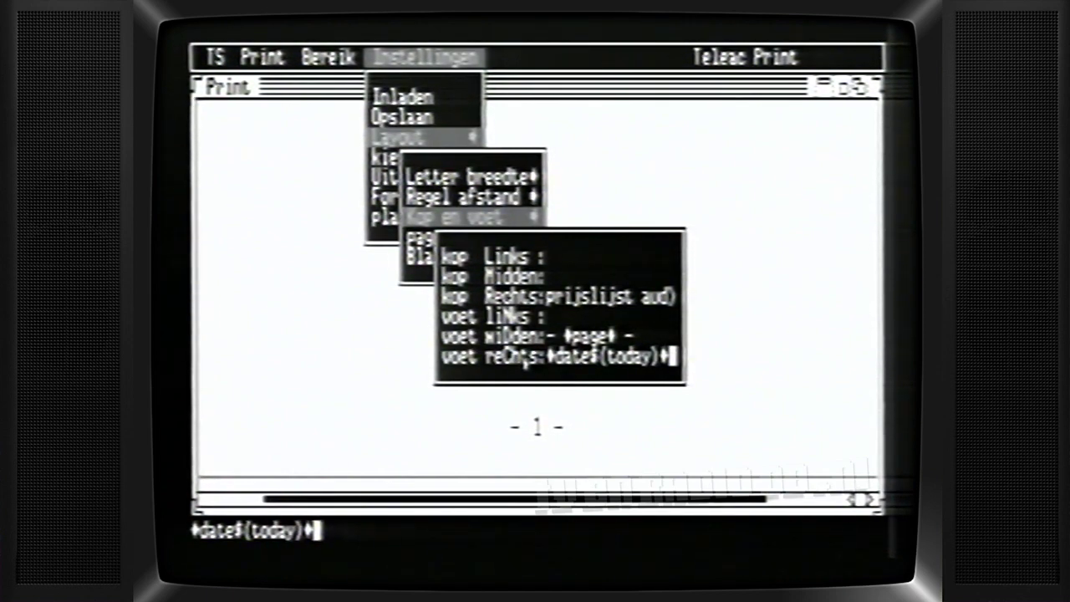
key("Return")
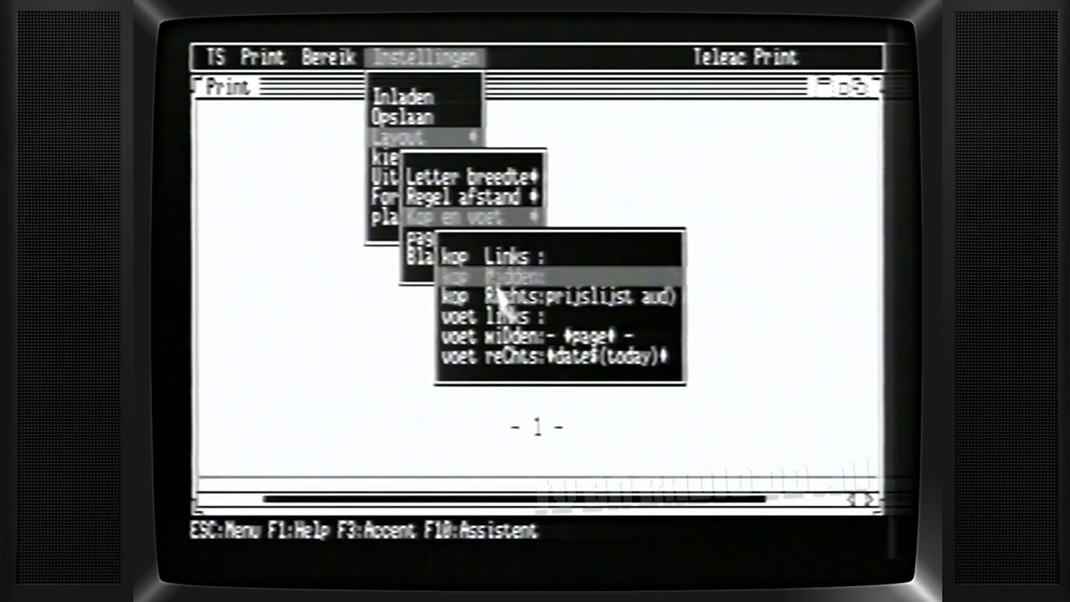
mouse_move(489, 242)
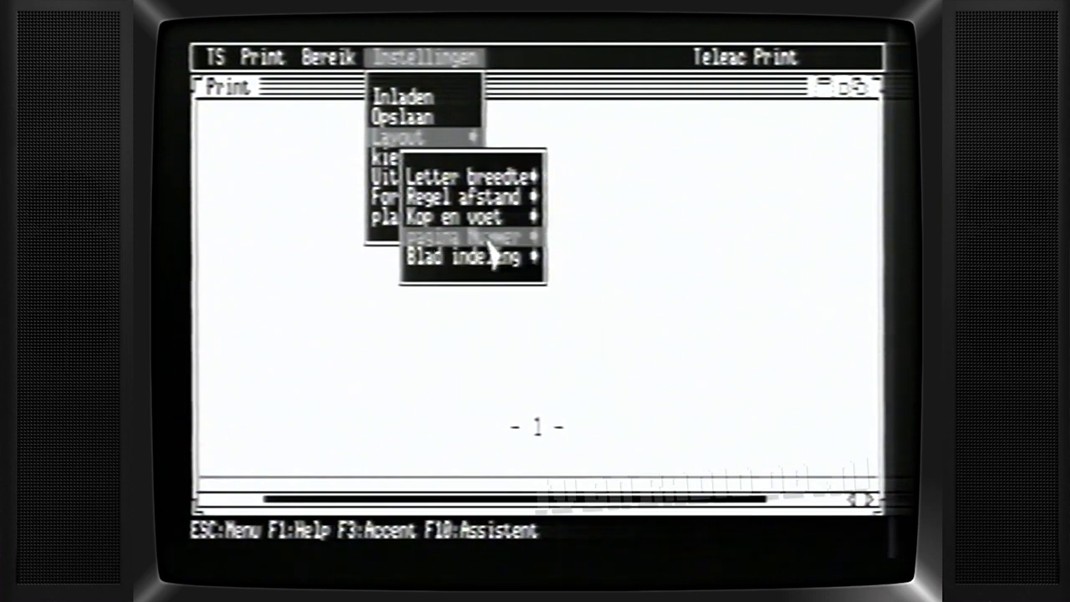
Bring up the printer-choice list from the Instellingen menu.
mouse_move(494, 263)
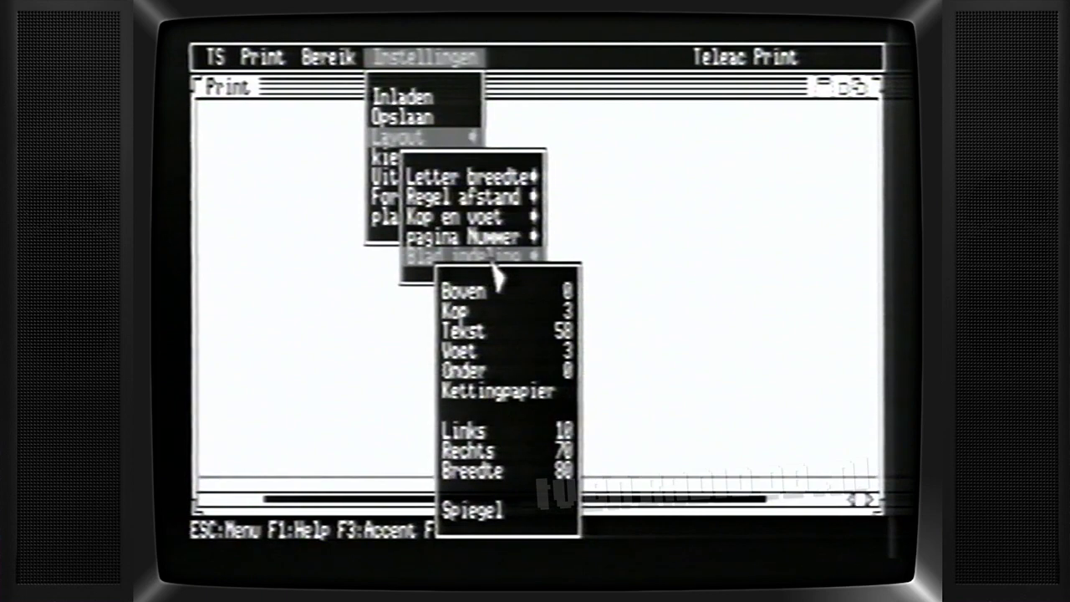
left_click(436, 161)
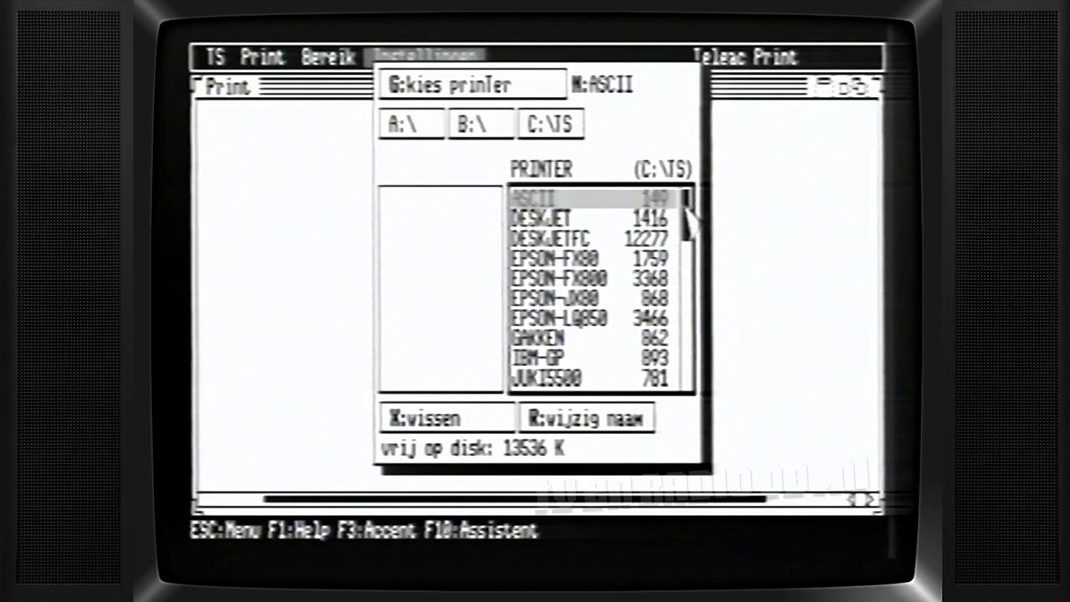
Select MATRIX24 in the printer list and load it as the active printer.
left_click_drag(686, 212, 693, 271)
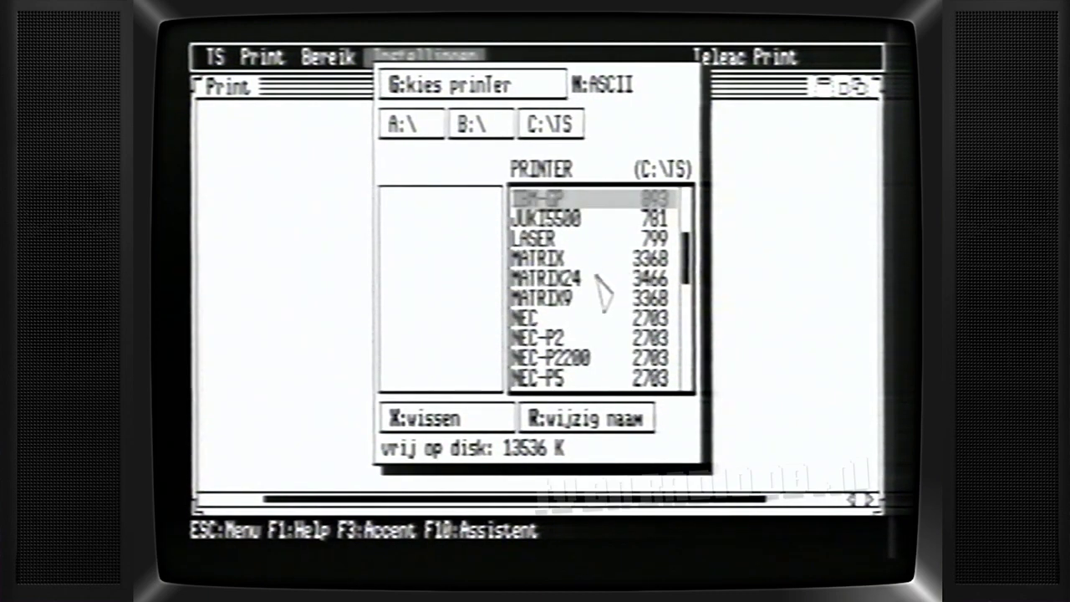
left_click(597, 280)
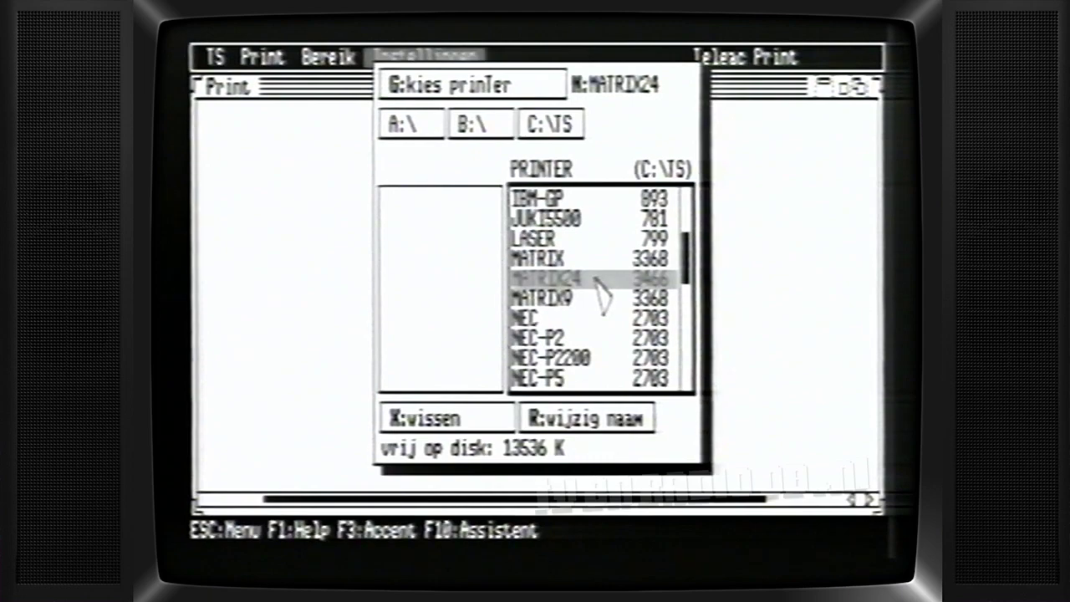
left_click(528, 92)
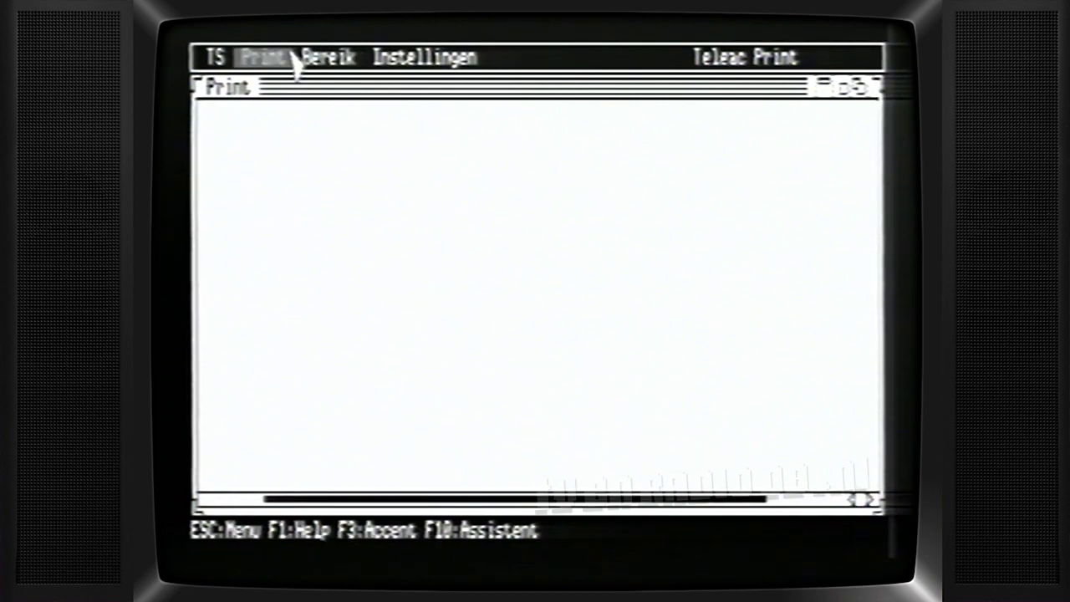
Print the price list Vanuit Sheet, pausing once to check it before resuming.
left_click(296, 58)
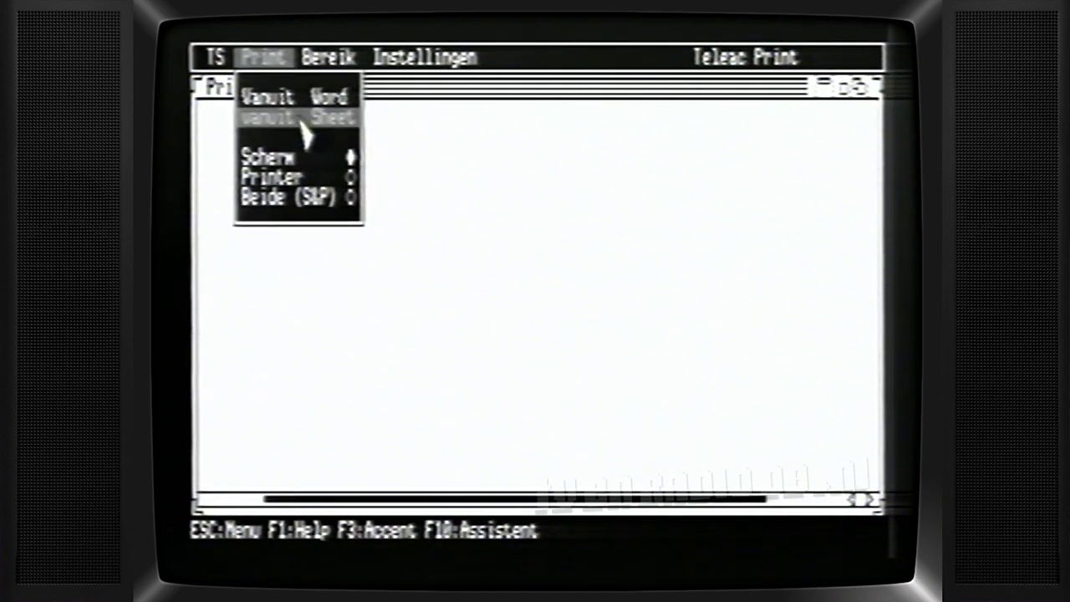
left_click(303, 125)
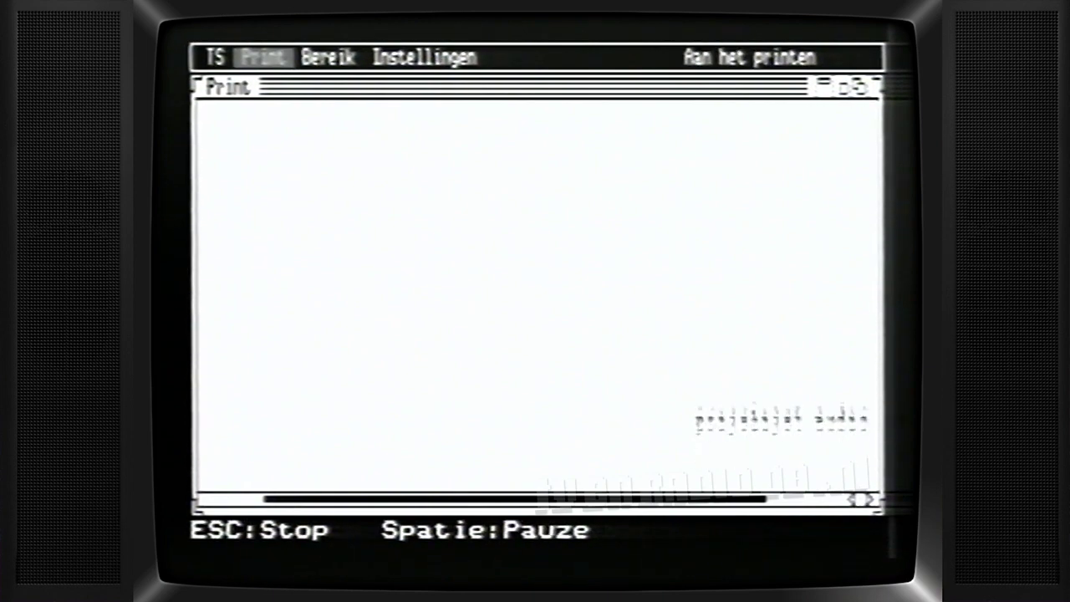
key("space")
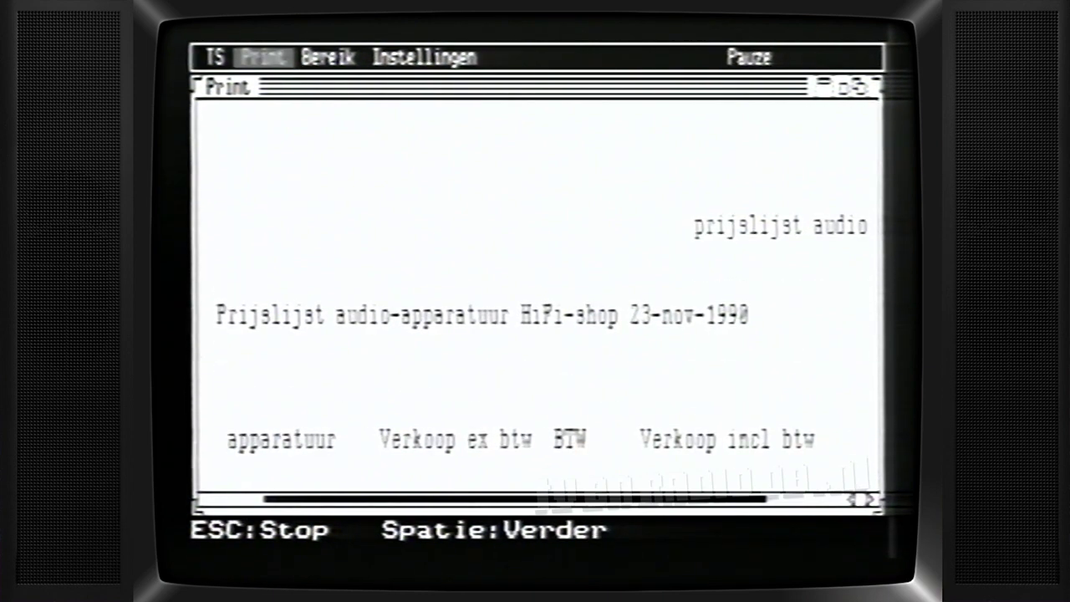
key("space")
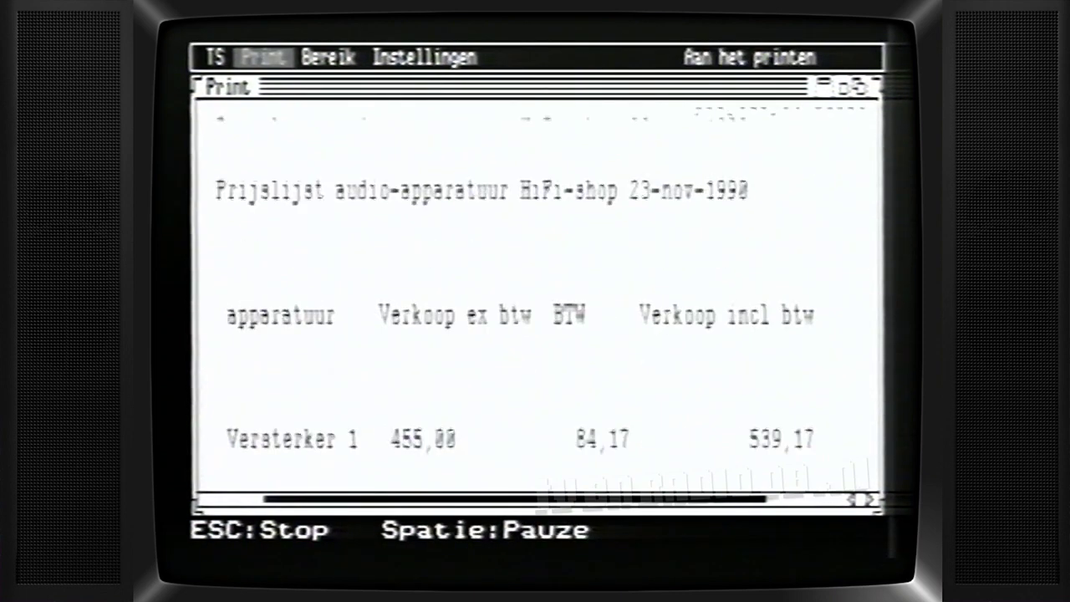